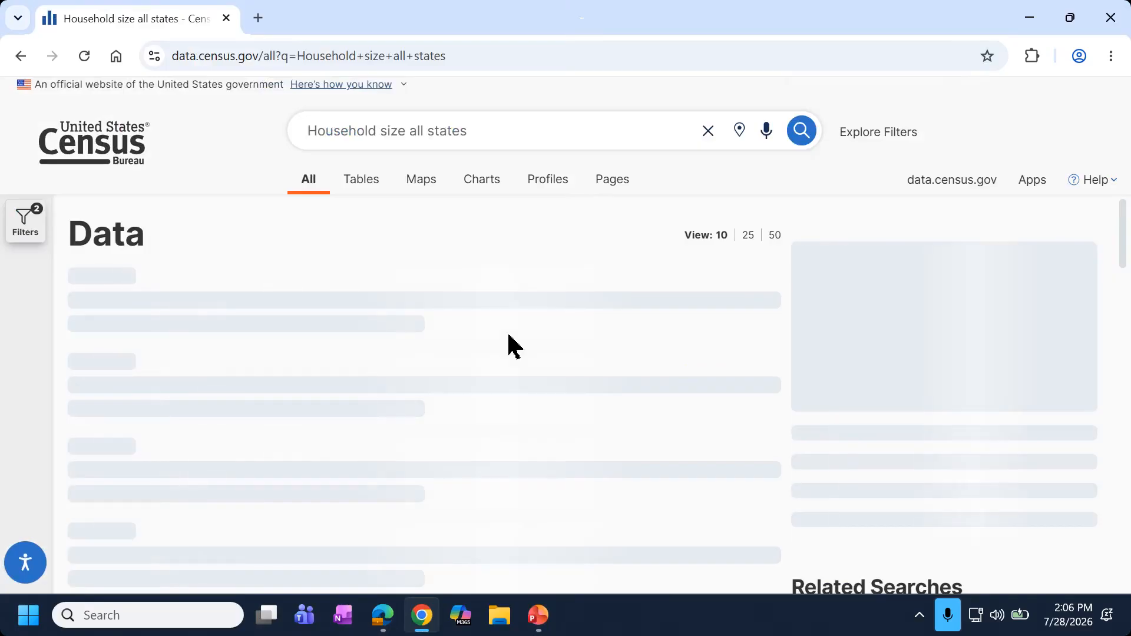
# Show the active filters and switch the results to Tables to load S2501 Occupancy Characteristics.
pyautogui.click(27, 223)
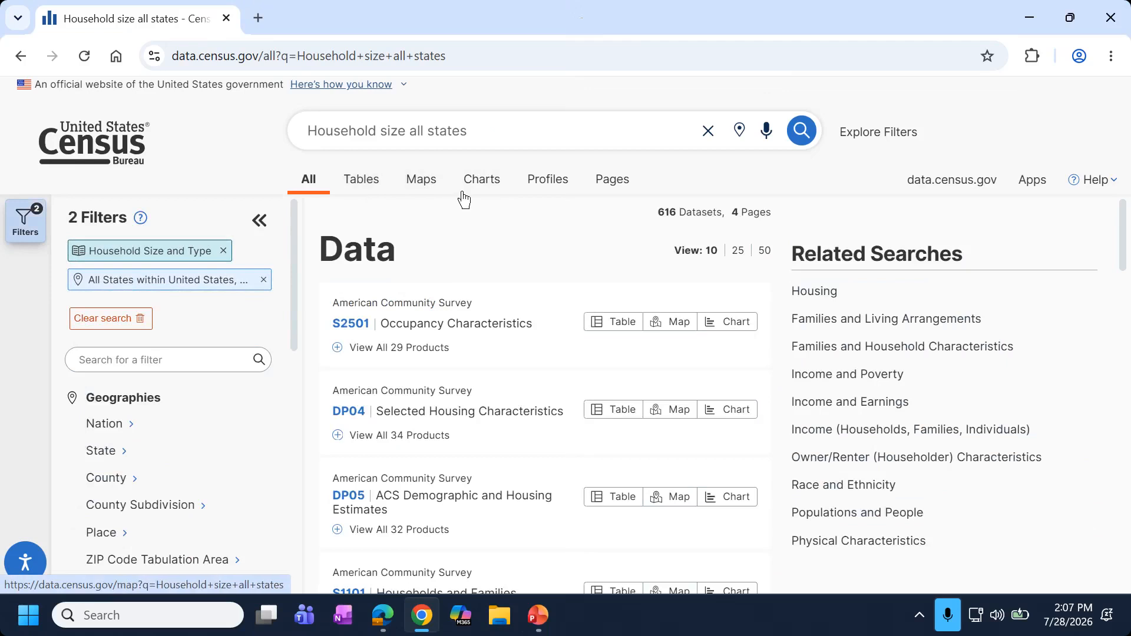
pyautogui.click(367, 184)
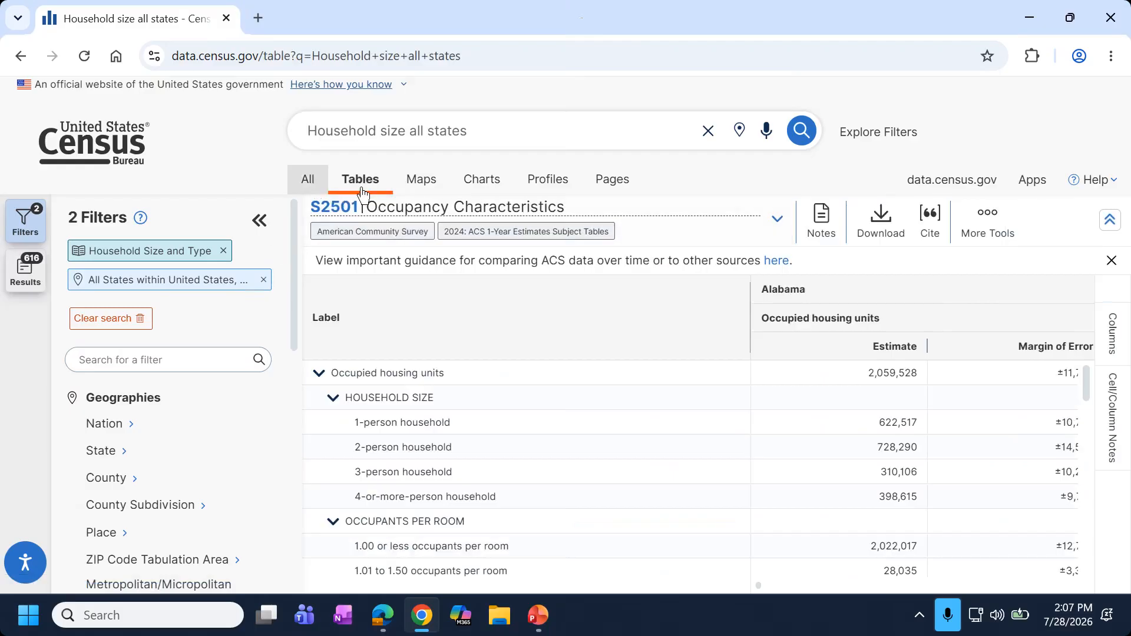
# Widen the S2501 table by hiding the side panels, and enlarge the page.
pyautogui.click(39, 274)
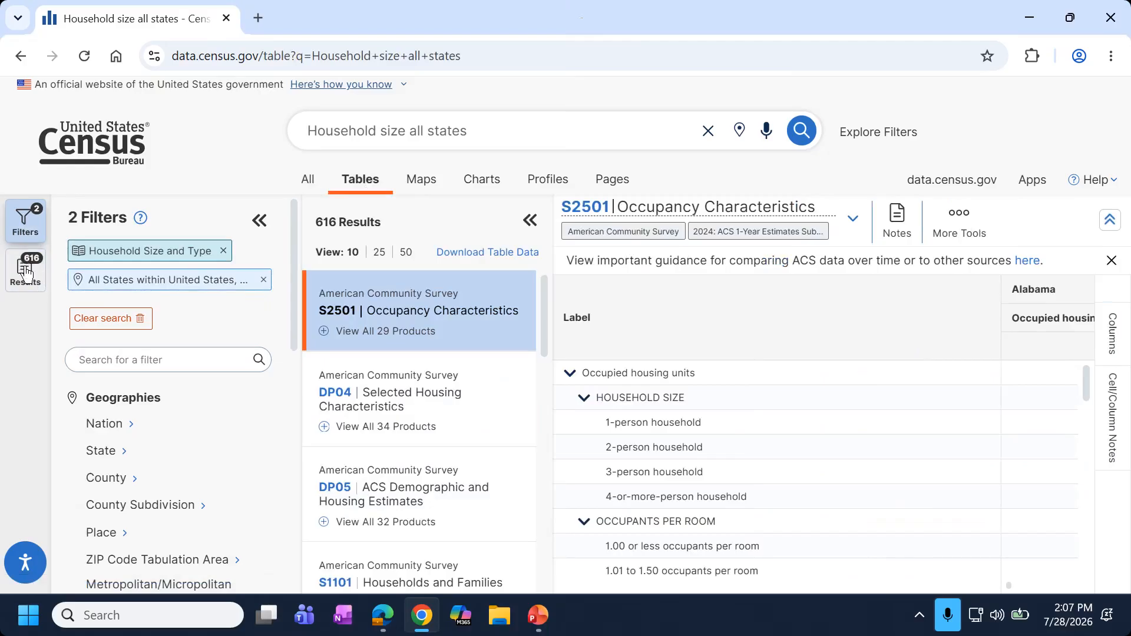
pyautogui.click(28, 268)
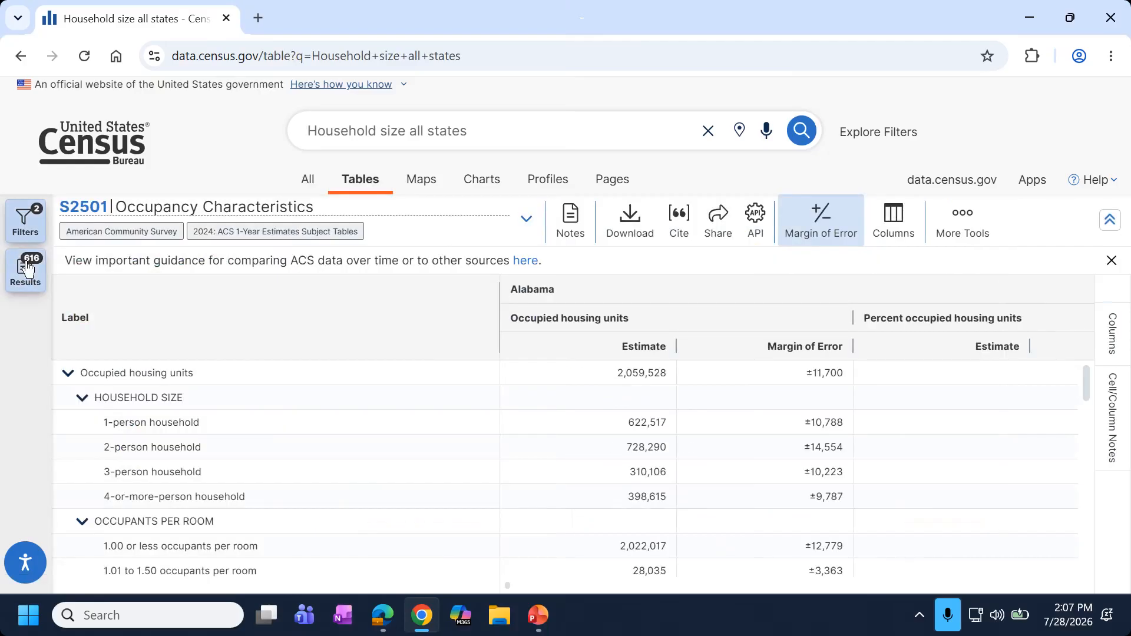
pyautogui.click(26, 266)
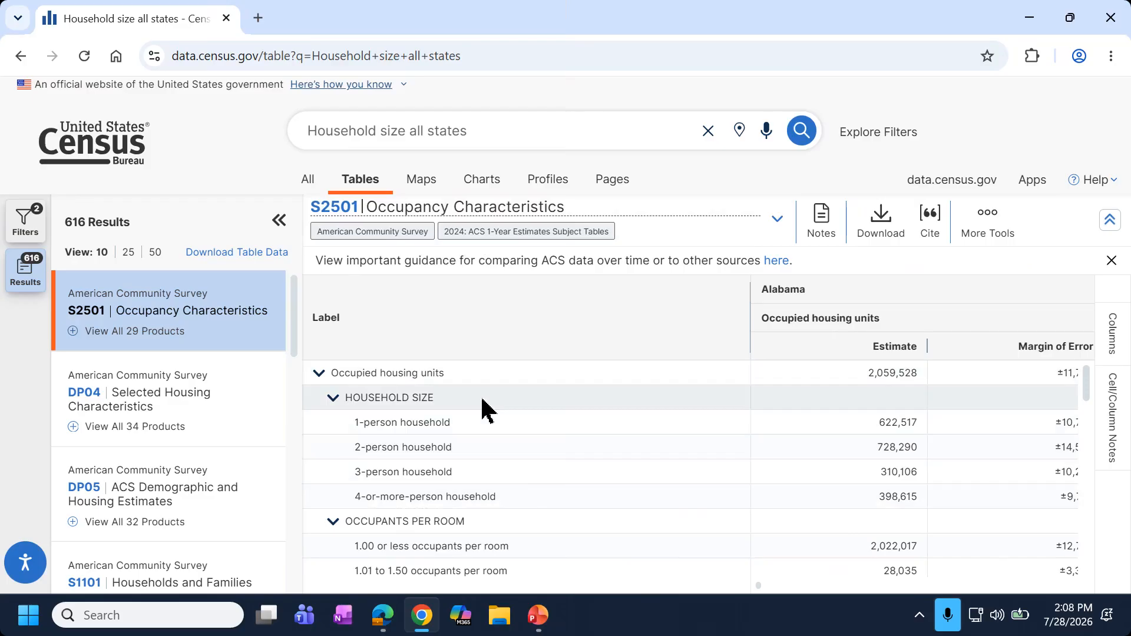
pyautogui.hotkey('ctrl', '+')
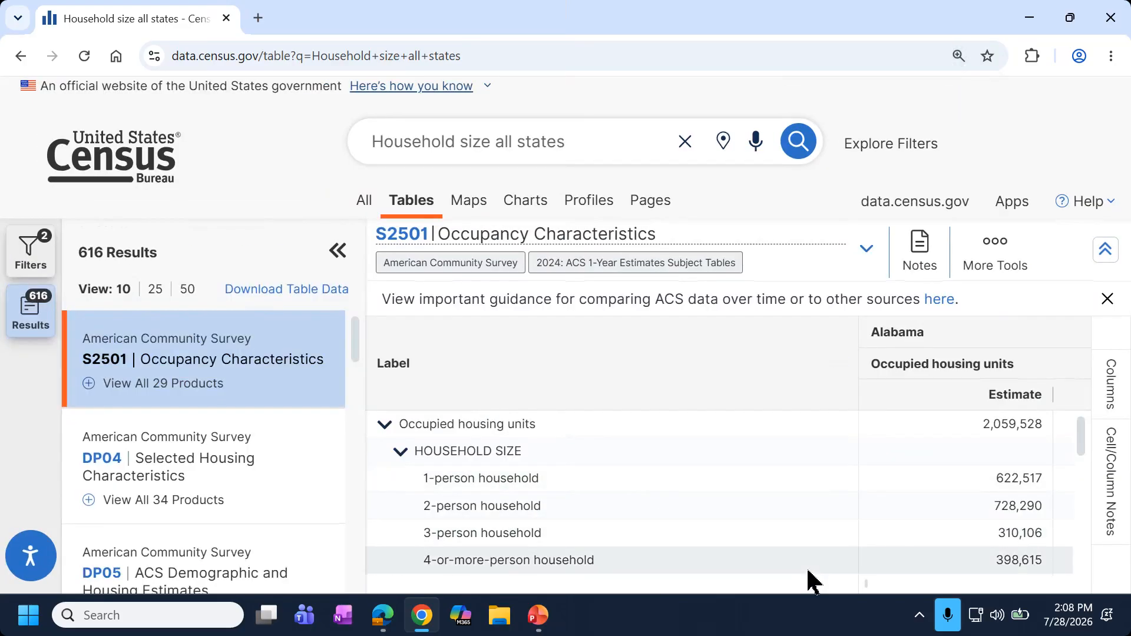
# Step through Alabama's 1- to 4-or-more-person household estimates and percents, then open the Maps view.
pyautogui.click(952, 488)
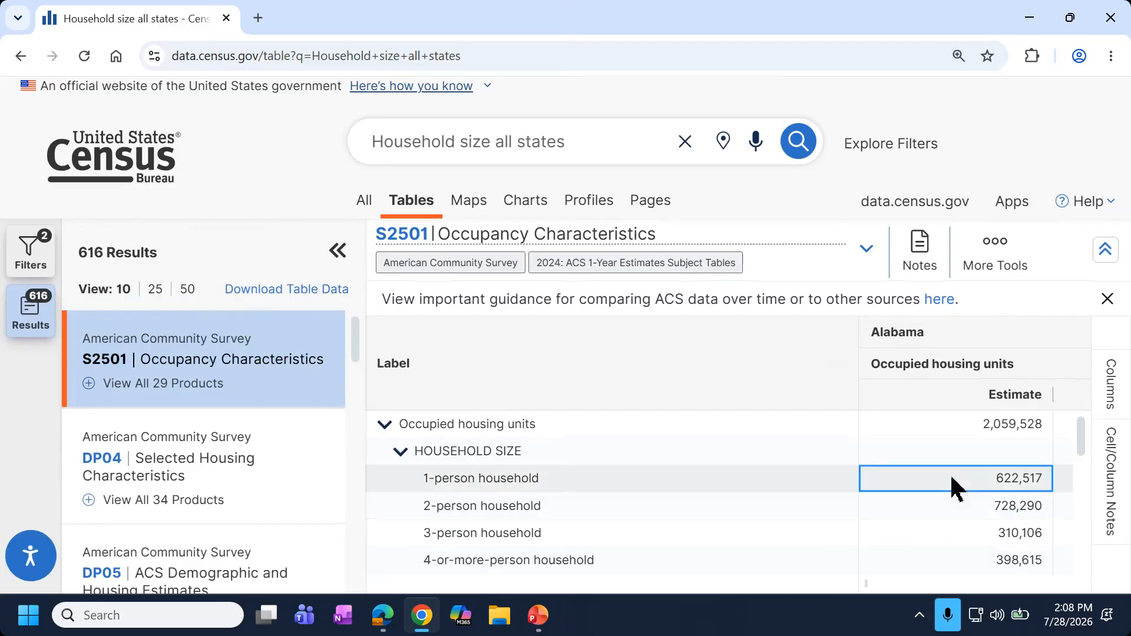
pyautogui.press('Down')
pyautogui.press('Down')
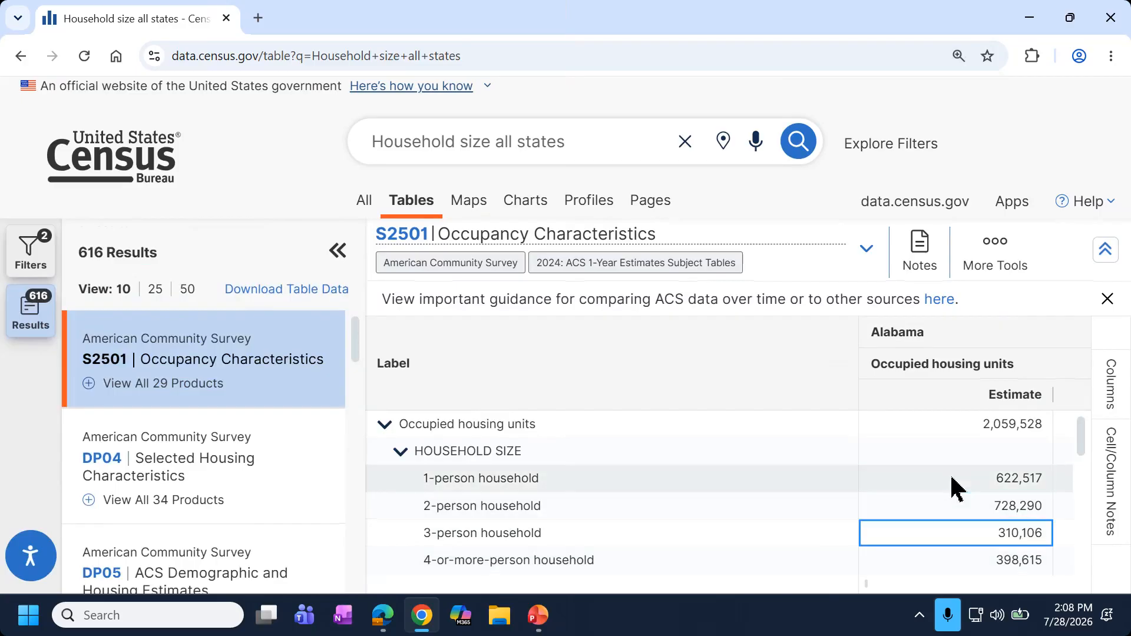
pyautogui.press('Down')
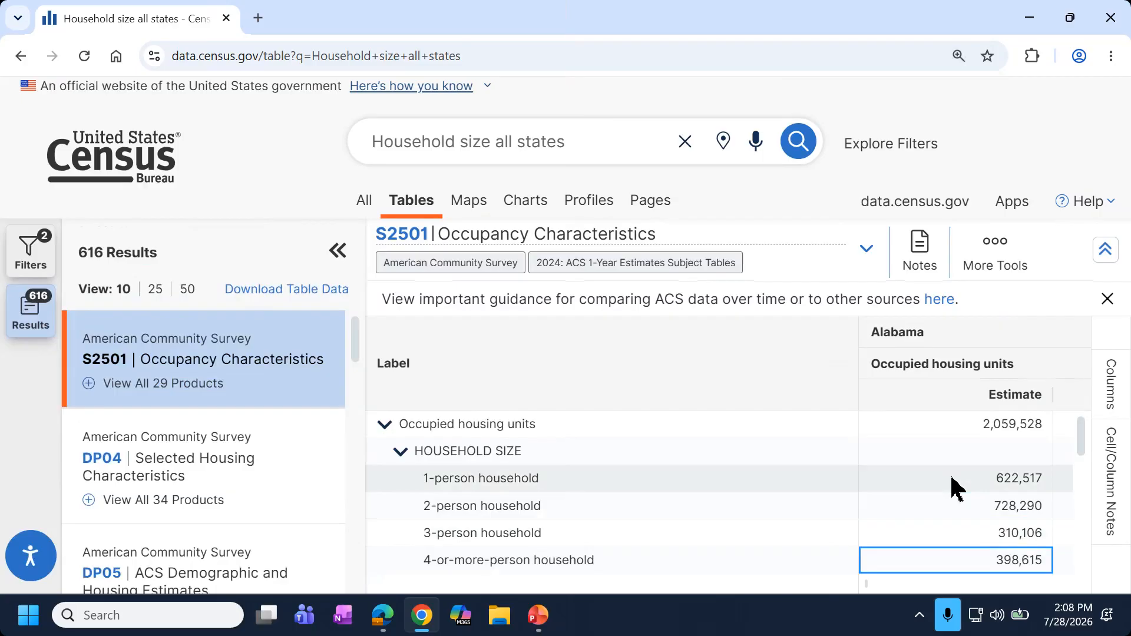
pyautogui.click(337, 250)
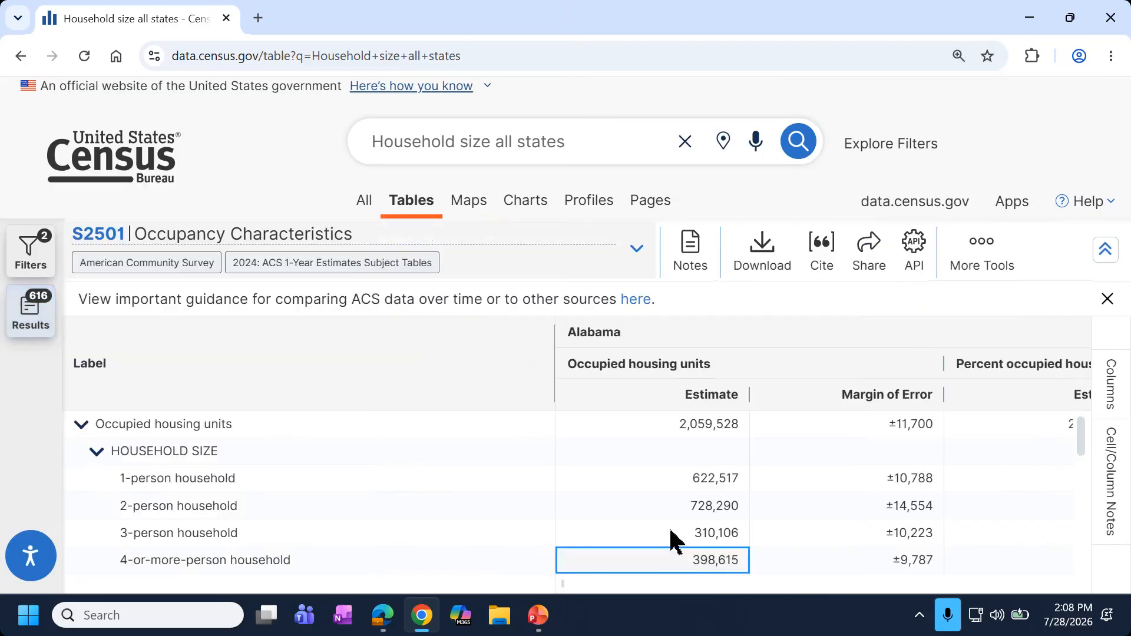
pyautogui.click(828, 563)
pyautogui.press('Left')
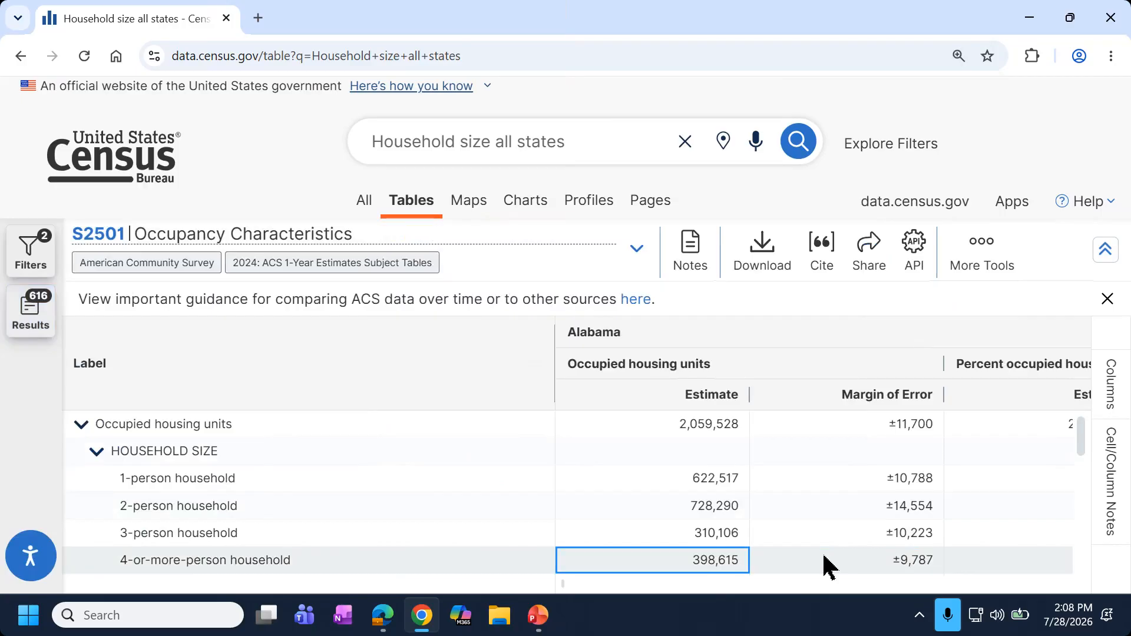
pyautogui.press('Right')
pyautogui.press('Right')
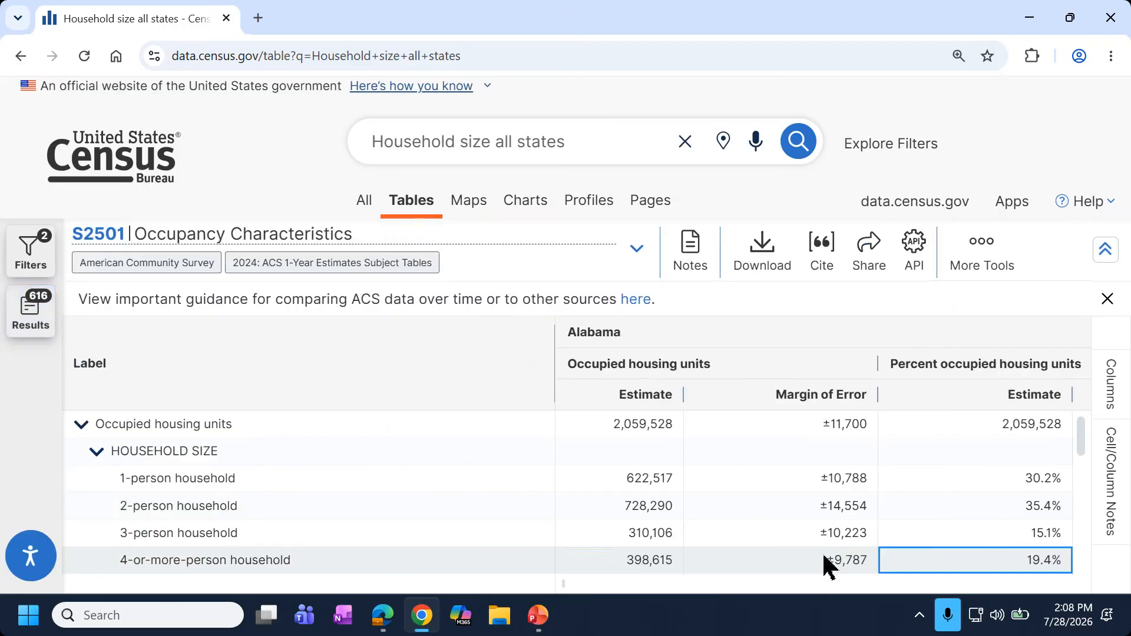
pyautogui.click(24, 251)
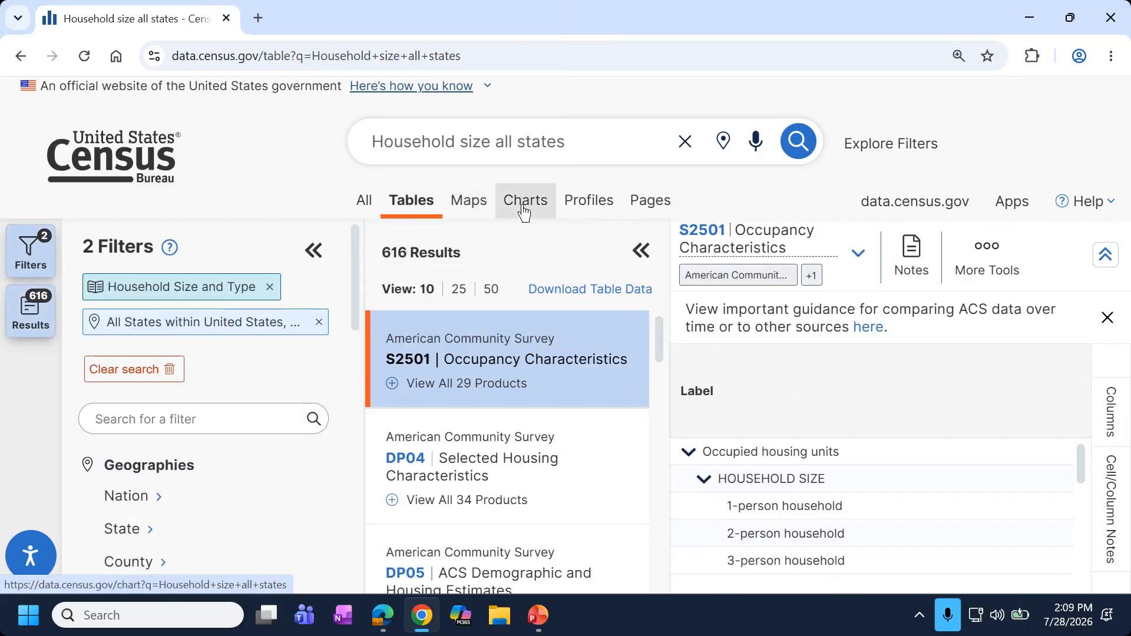
pyautogui.click(468, 201)
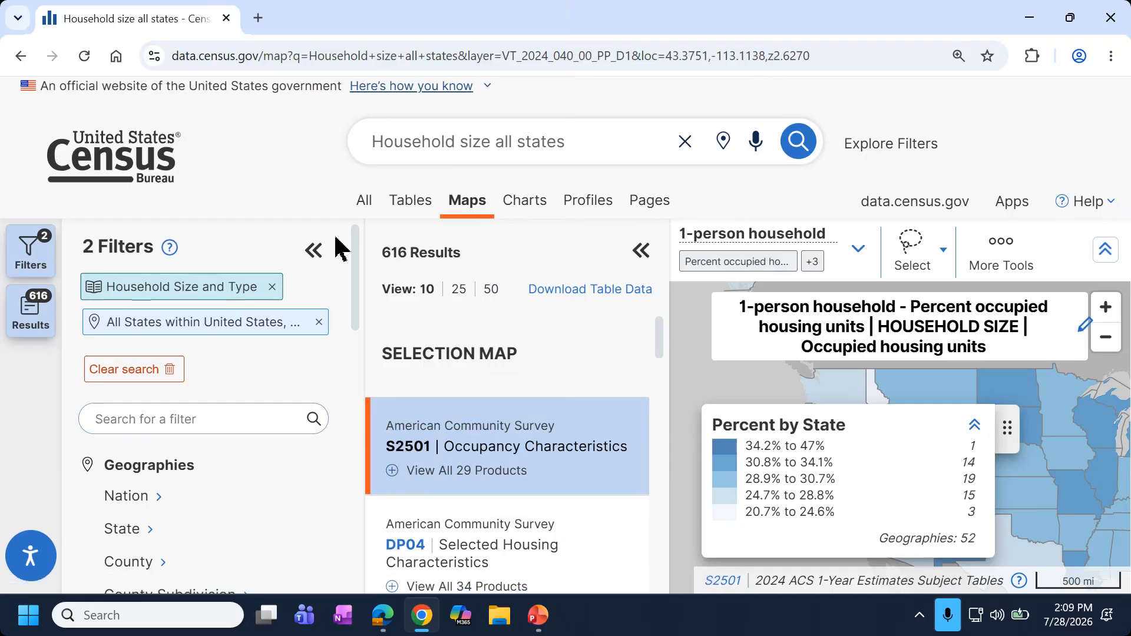
# Hide the Filters and Results panels, reset page zoom, and centre the United States map.
pyautogui.click(318, 250)
pyautogui.click(333, 252)
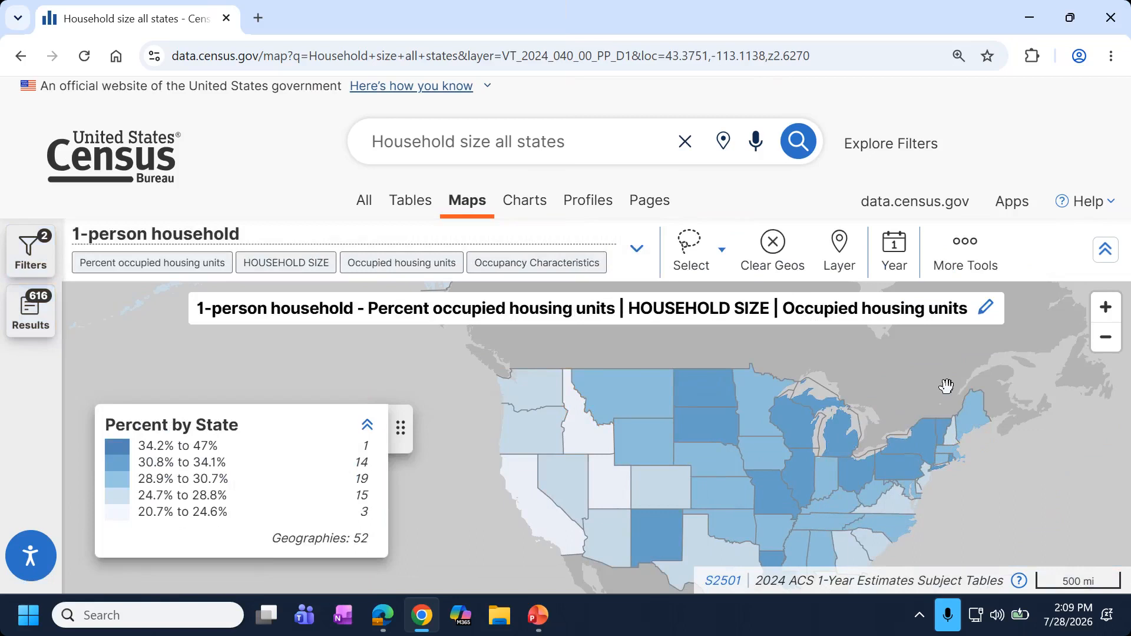
pyautogui.hotkey('ctrl', '0')
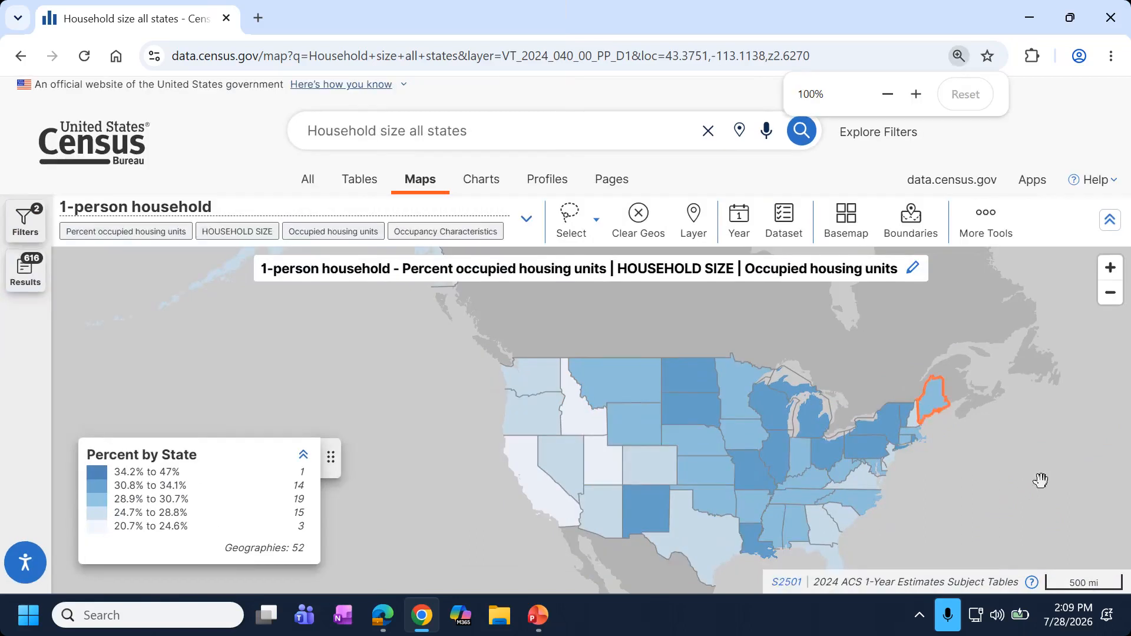
pyautogui.moveTo(1023, 447); pyautogui.dragTo(891, 422)
pyautogui.scroll(1, 859, 408)
pyautogui.scroll(2, 893, 431)
pyautogui.scroll(-1, 886, 436)
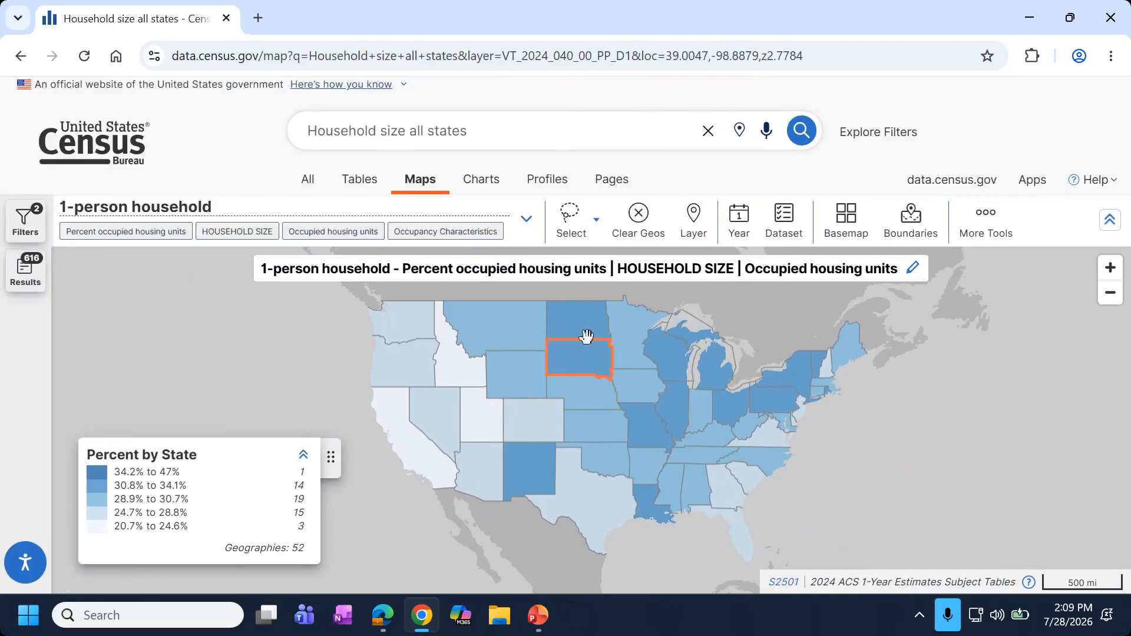
# Check the geography layer list and the State legend heading without changing anything.
pyautogui.click(700, 243)
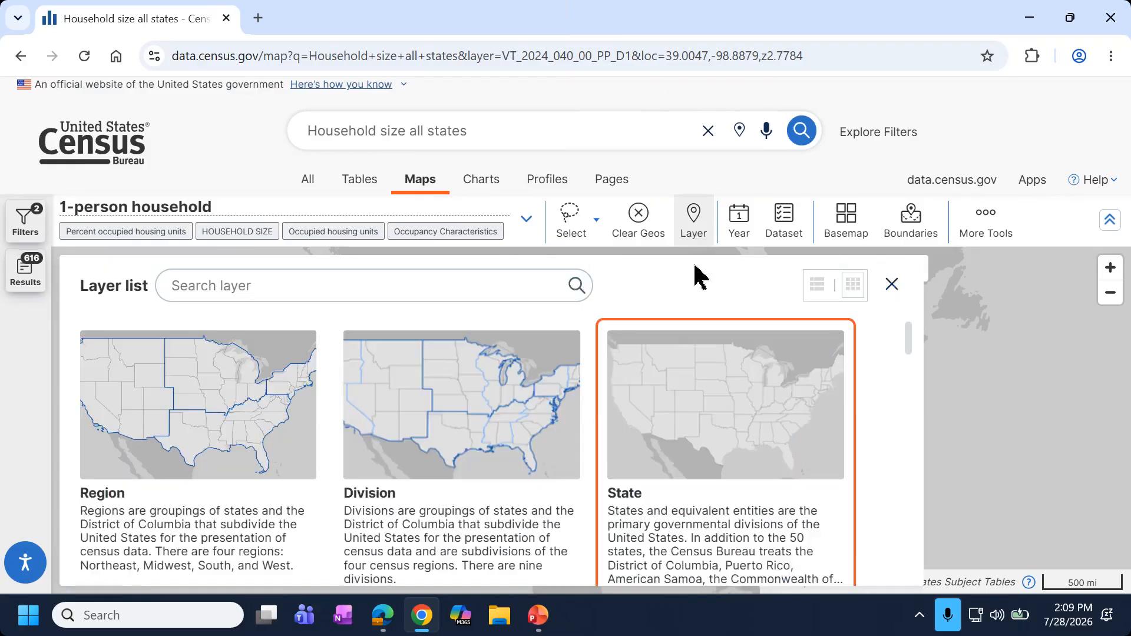
pyautogui.click(891, 285)
pyautogui.doubleClick(234, 465)
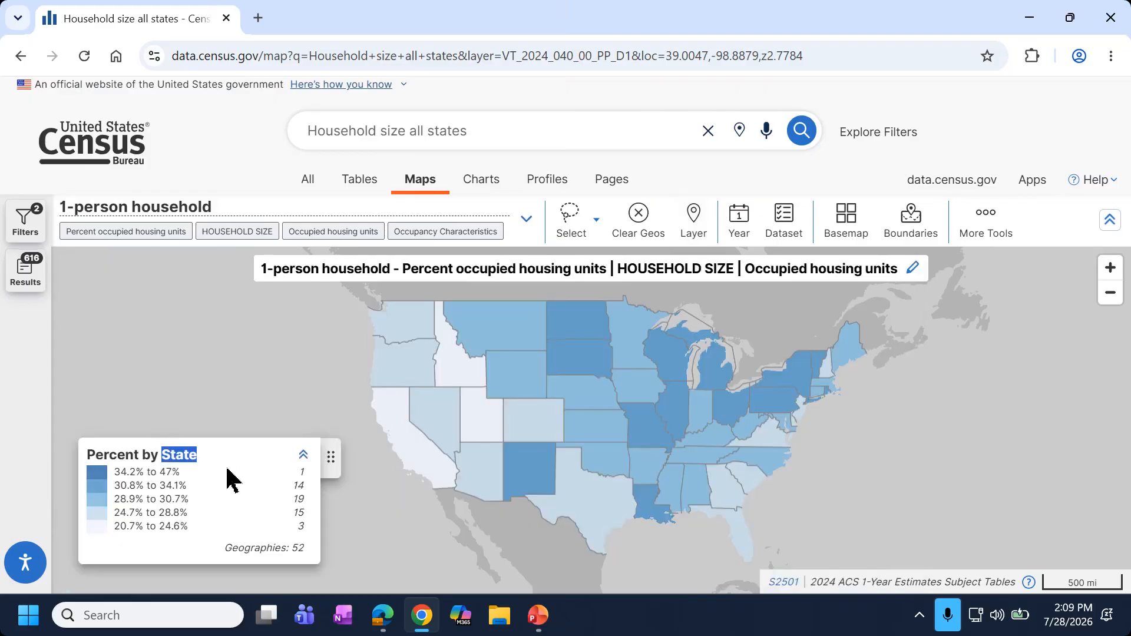
pyautogui.click(255, 407)
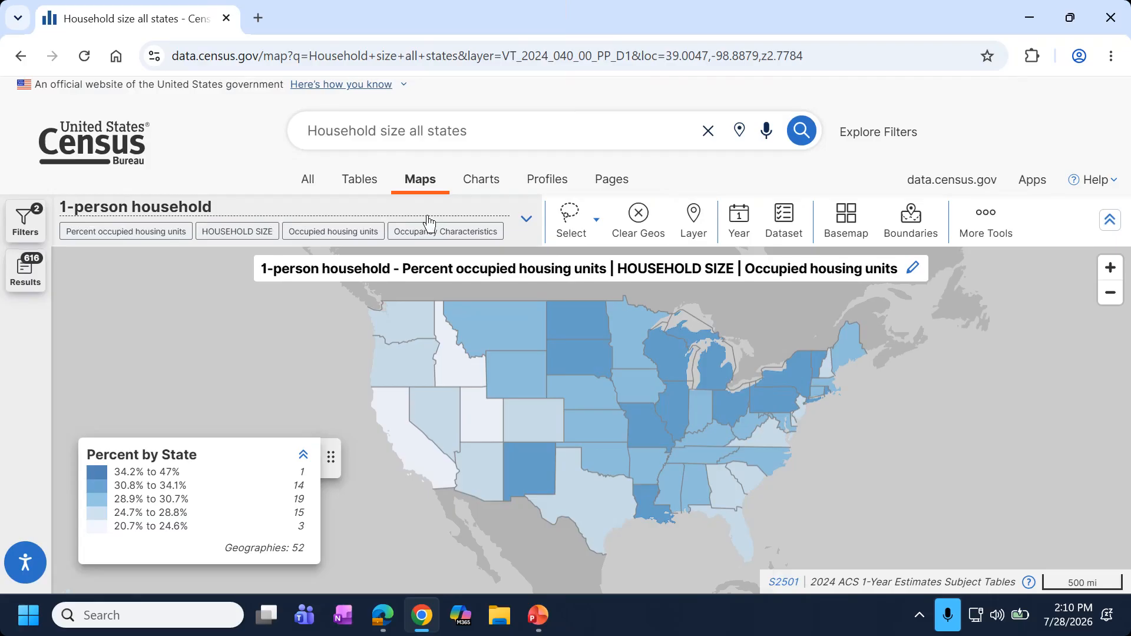
# Change the mapped variable from 1-person to 4-or-more-person households as percent of occupied units.
pyautogui.click(428, 221)
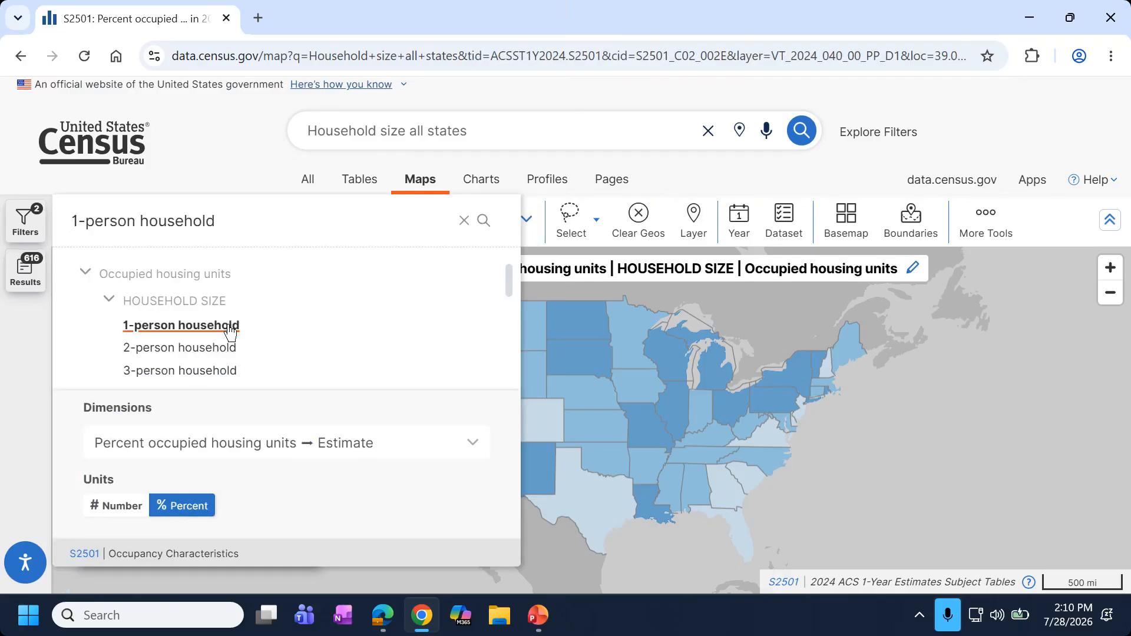
pyautogui.scroll(-2, 194, 344)
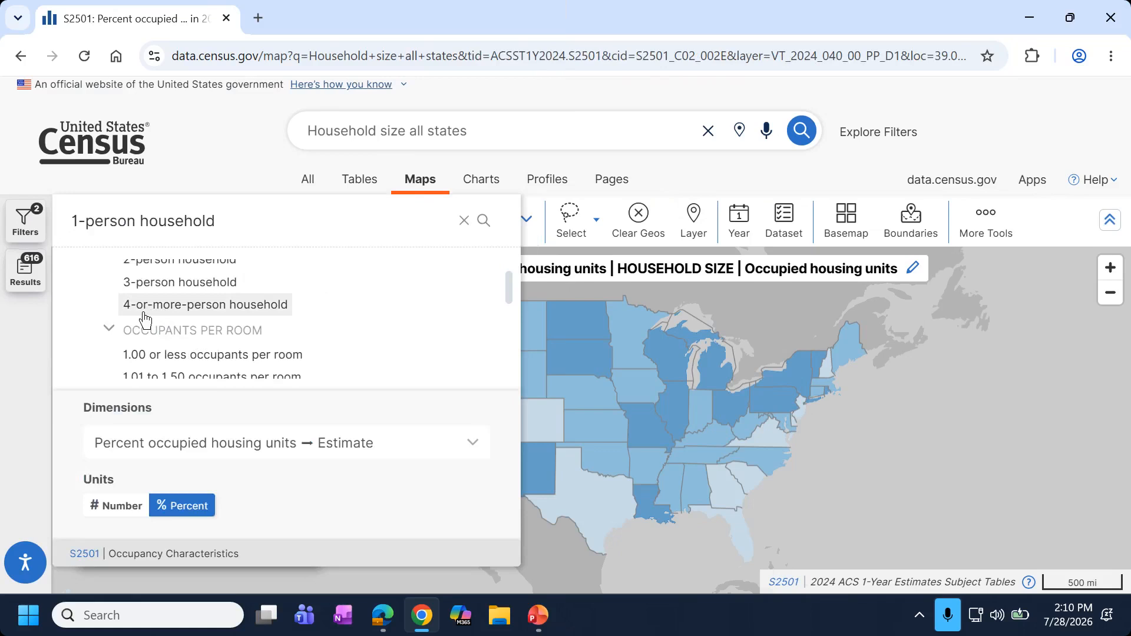
pyautogui.scroll(2, 141, 348)
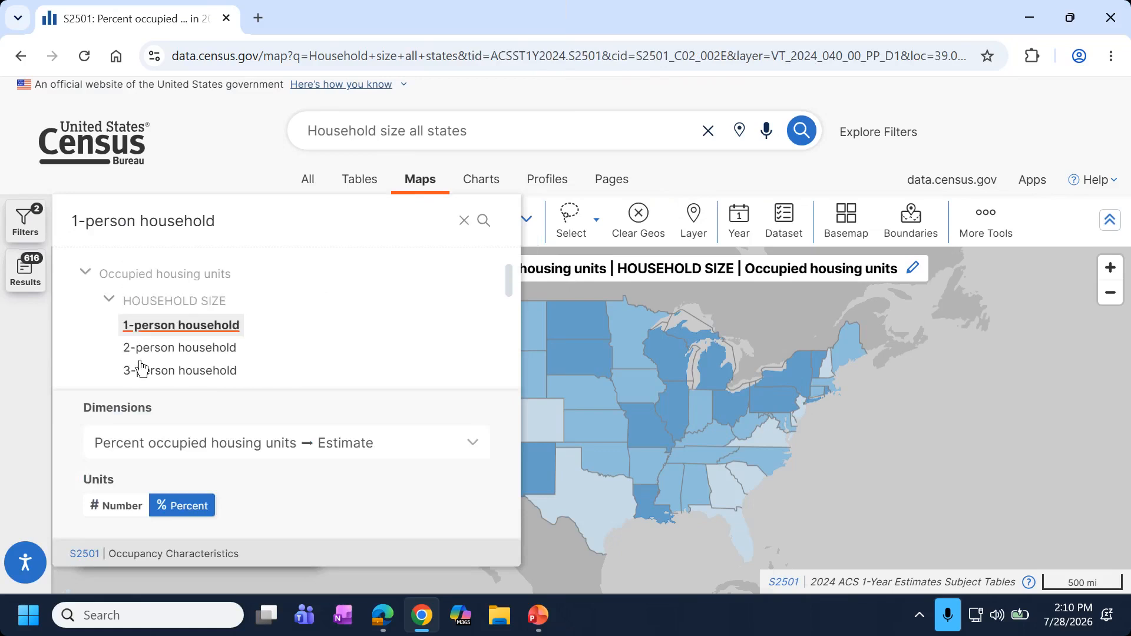
pyautogui.scroll(-2, 143, 359)
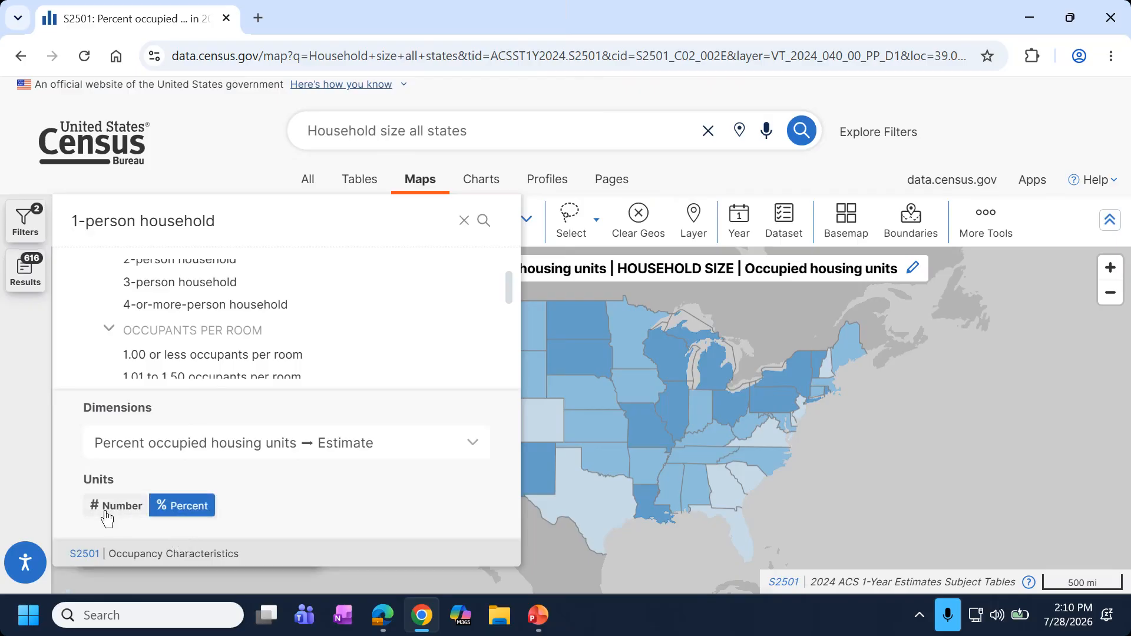
pyautogui.click(463, 445)
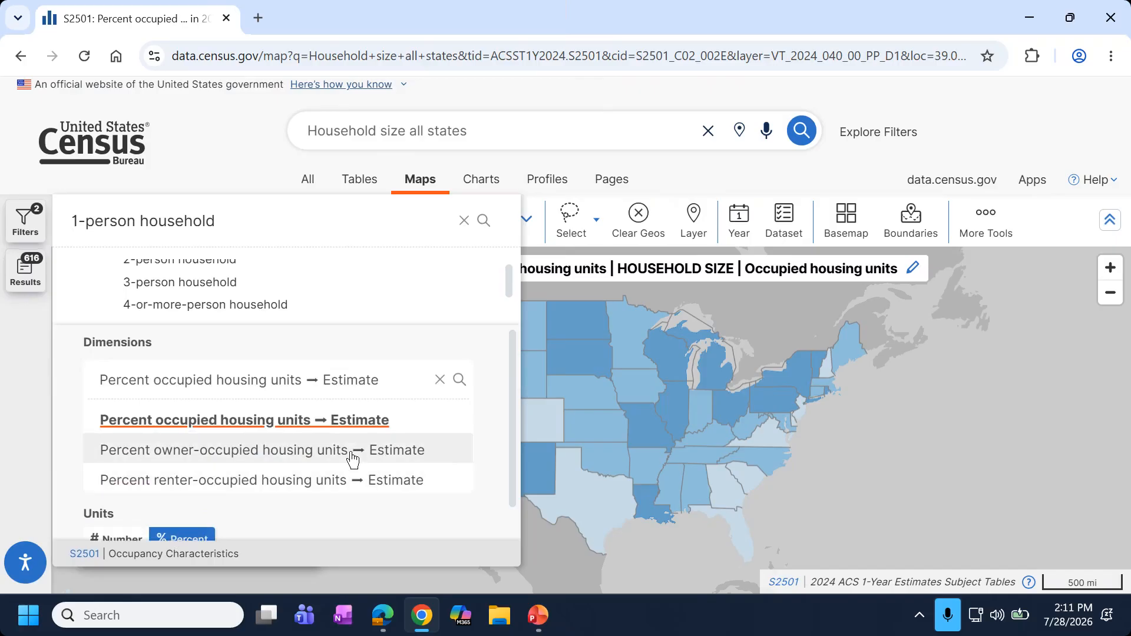
pyautogui.click(503, 427)
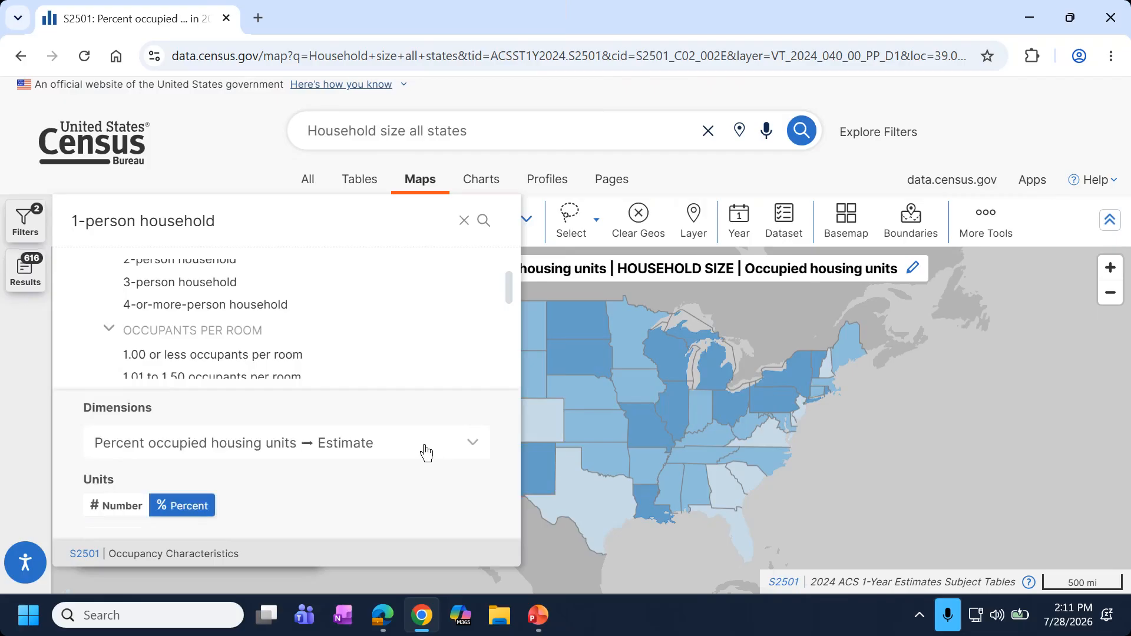
pyautogui.click(152, 306)
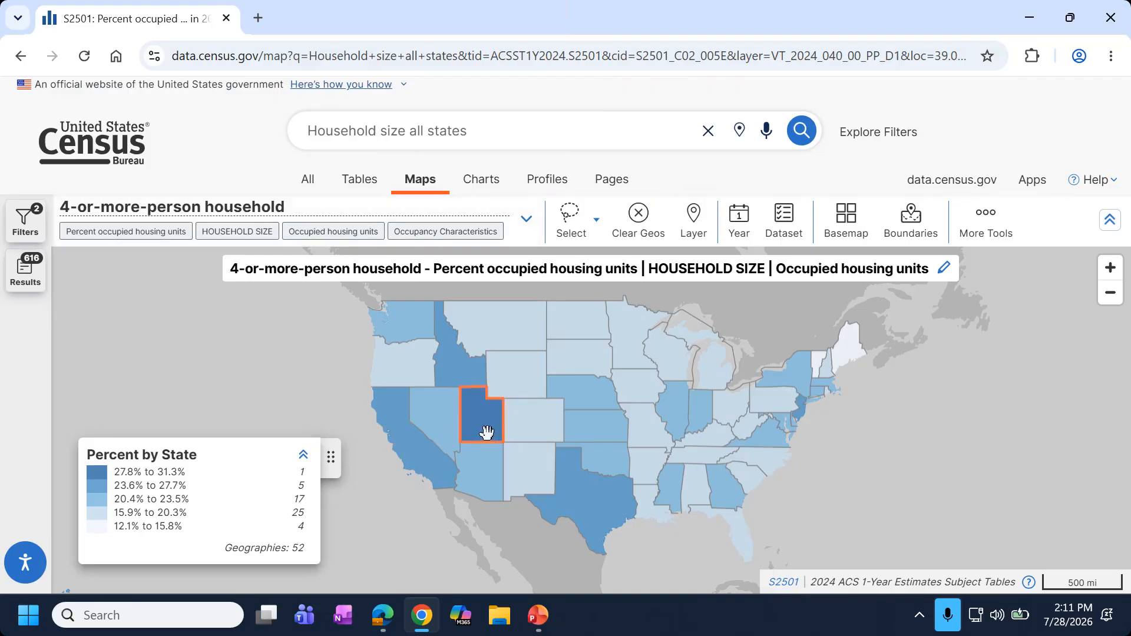
# Inspect Idaho and North Dakota on the state map, then show the data as a bar chart.
pyautogui.scroll(1, 480, 431)
pyautogui.scroll(1, 474, 448)
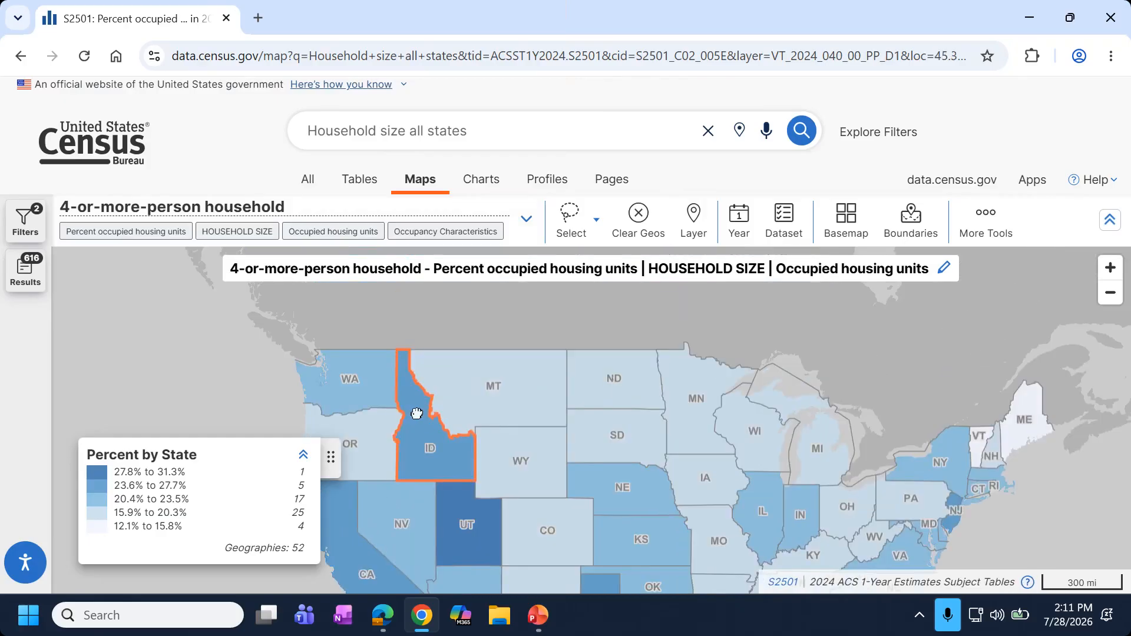
pyautogui.click(412, 448)
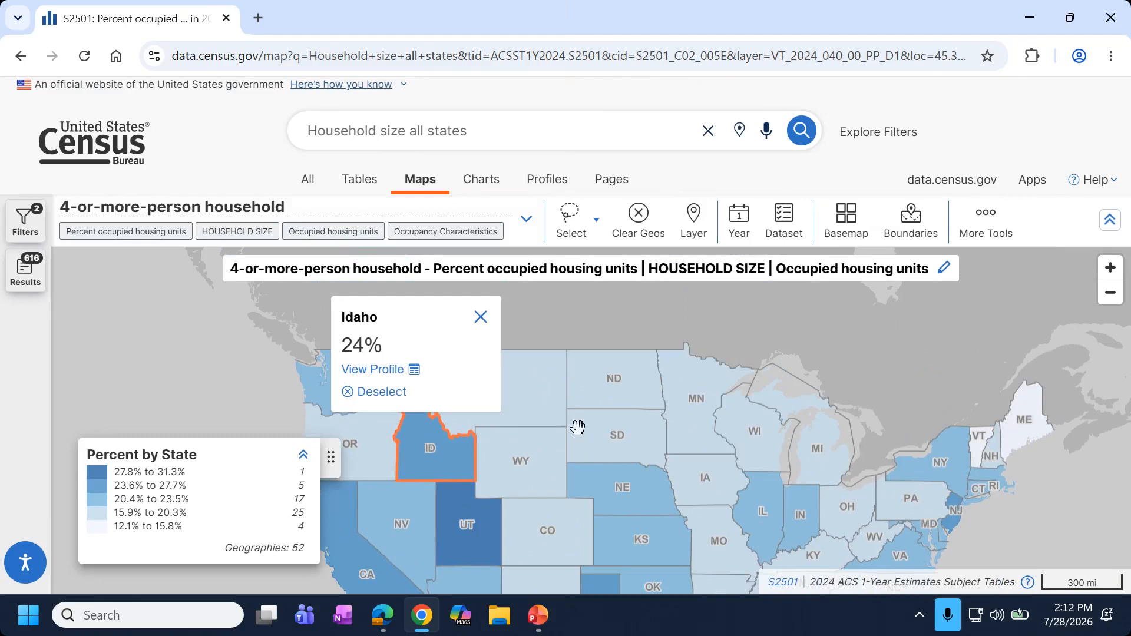
pyautogui.moveTo(625, 363); pyautogui.dragTo(597, 323)
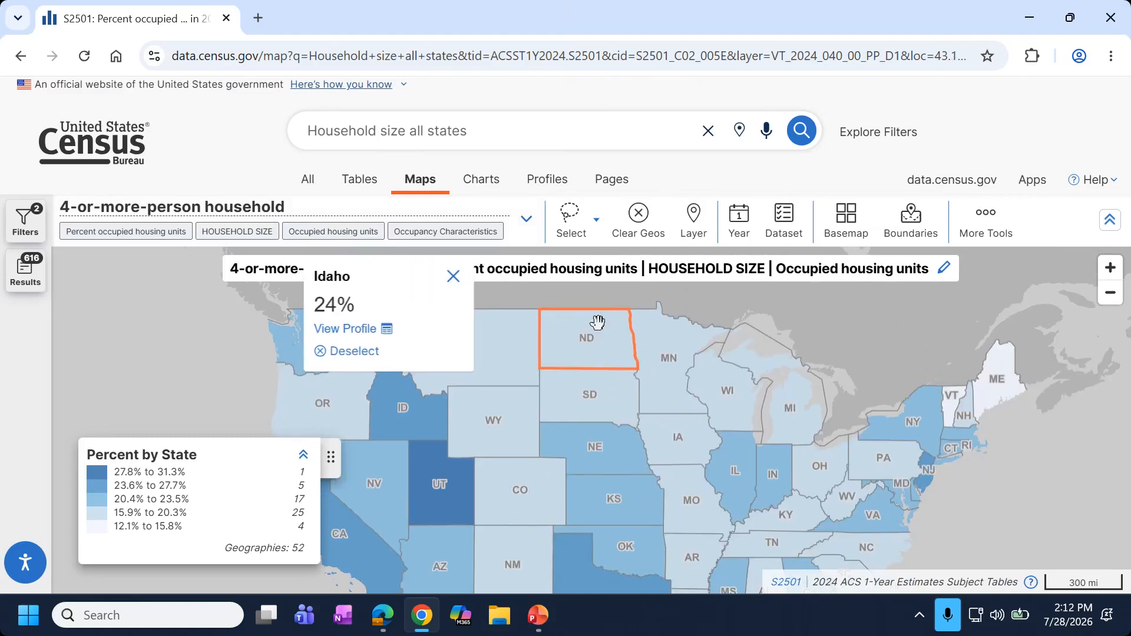
pyautogui.click(568, 290)
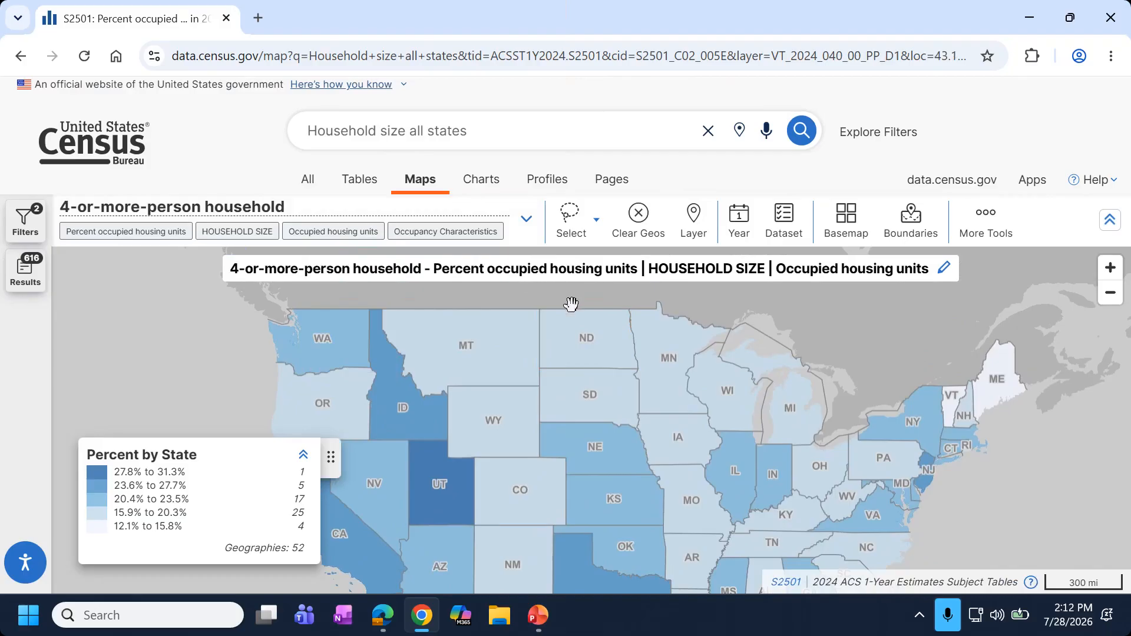
pyautogui.click(567, 353)
pyautogui.scroll(-1, 580, 350)
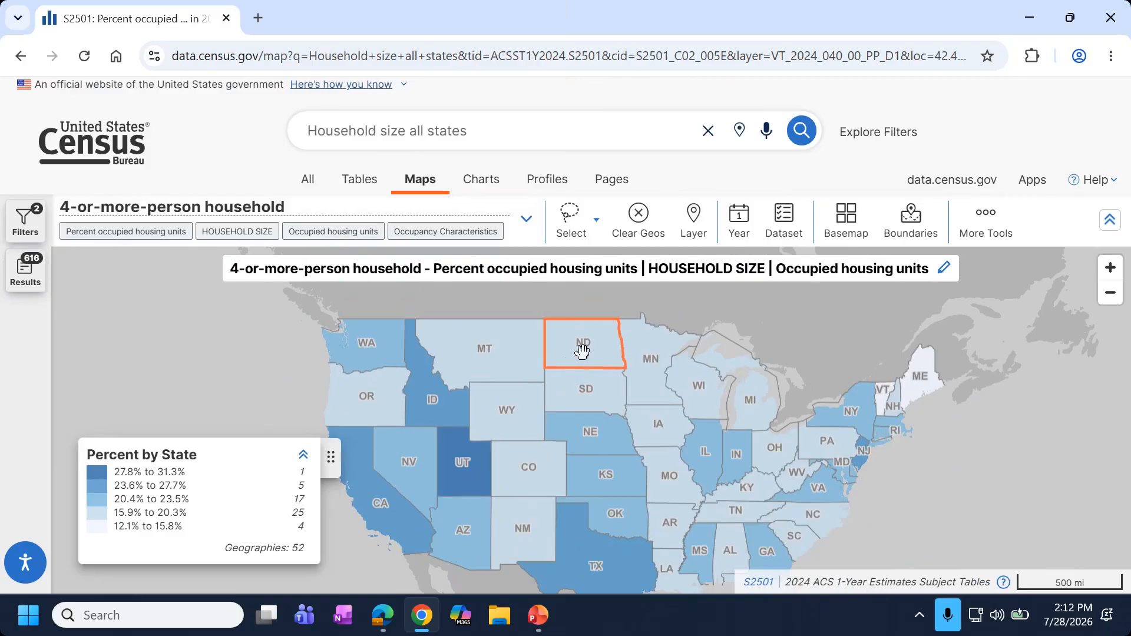
pyautogui.click(996, 232)
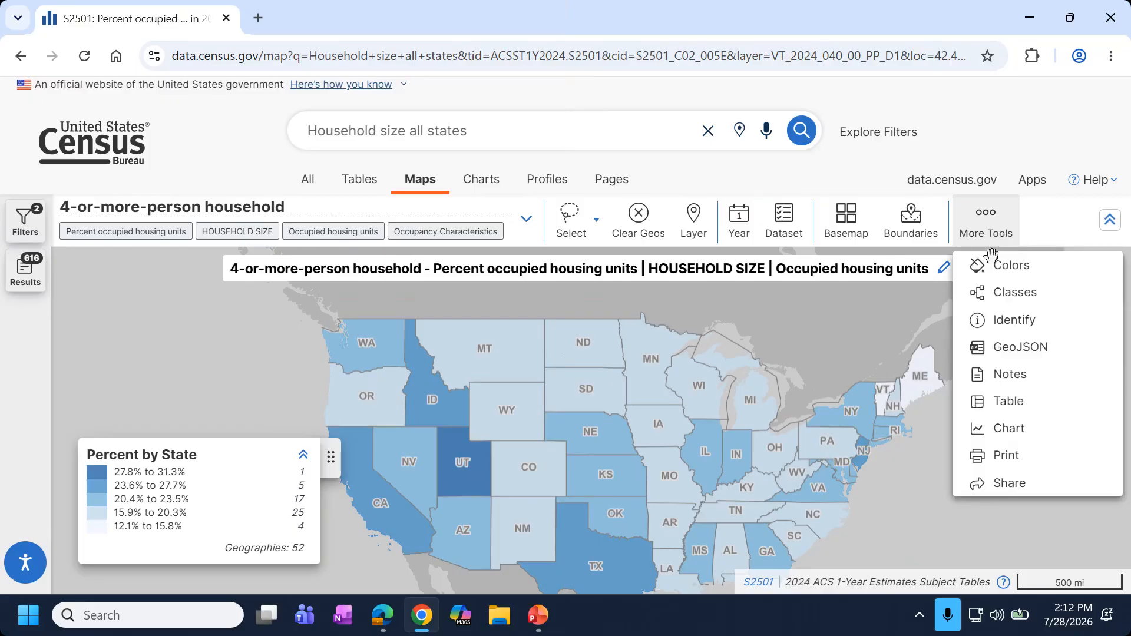
pyautogui.click(1006, 429)
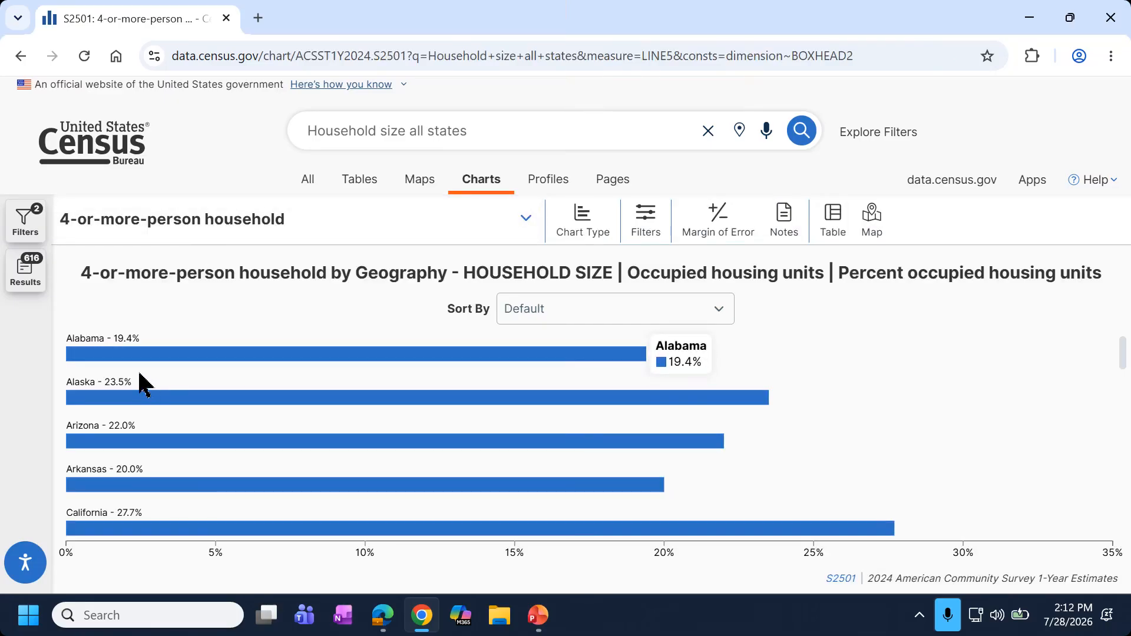
# Sort the chart Descending (Measures), putting Utah at 31.3% first.
pyautogui.click(556, 318)
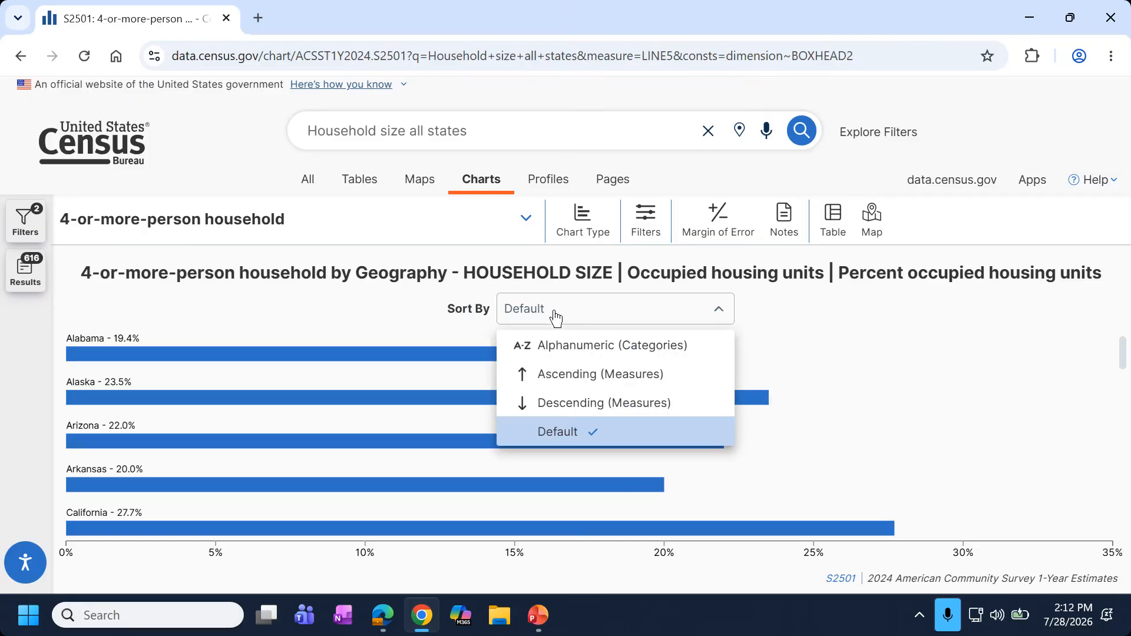
pyautogui.click(560, 406)
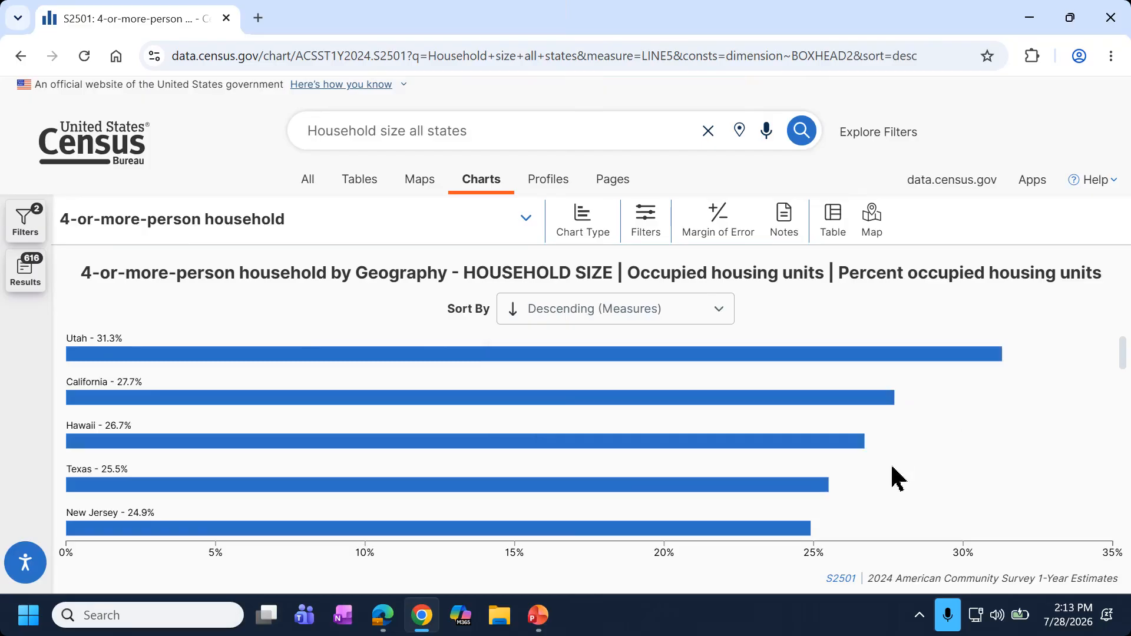
# Change the chart type to Column Chart.
pyautogui.click(601, 235)
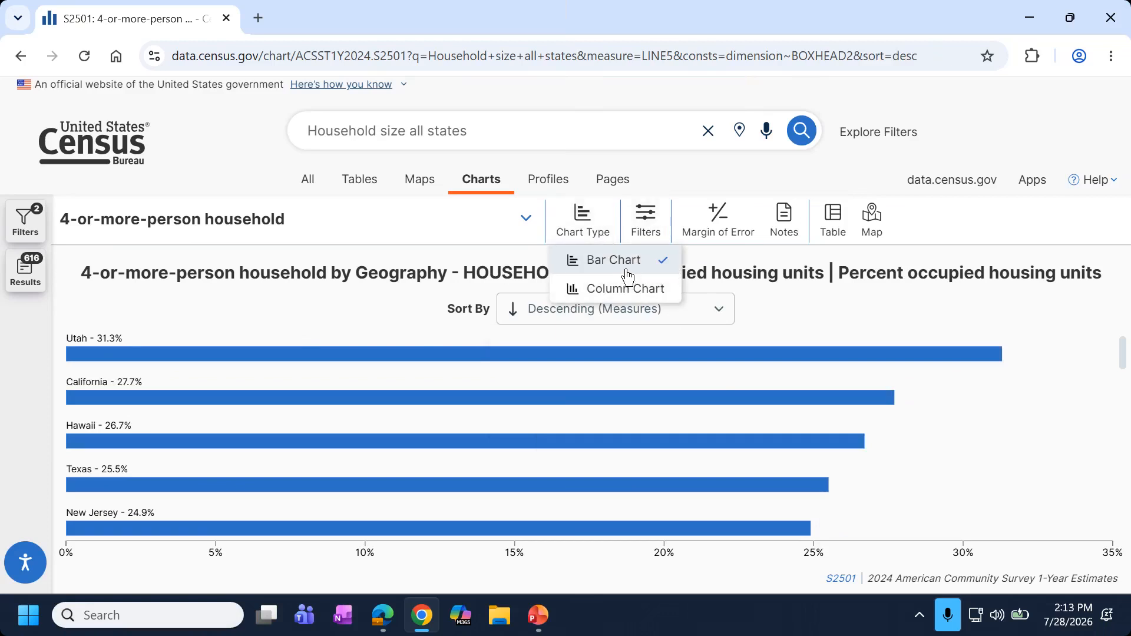
pyautogui.click(628, 294)
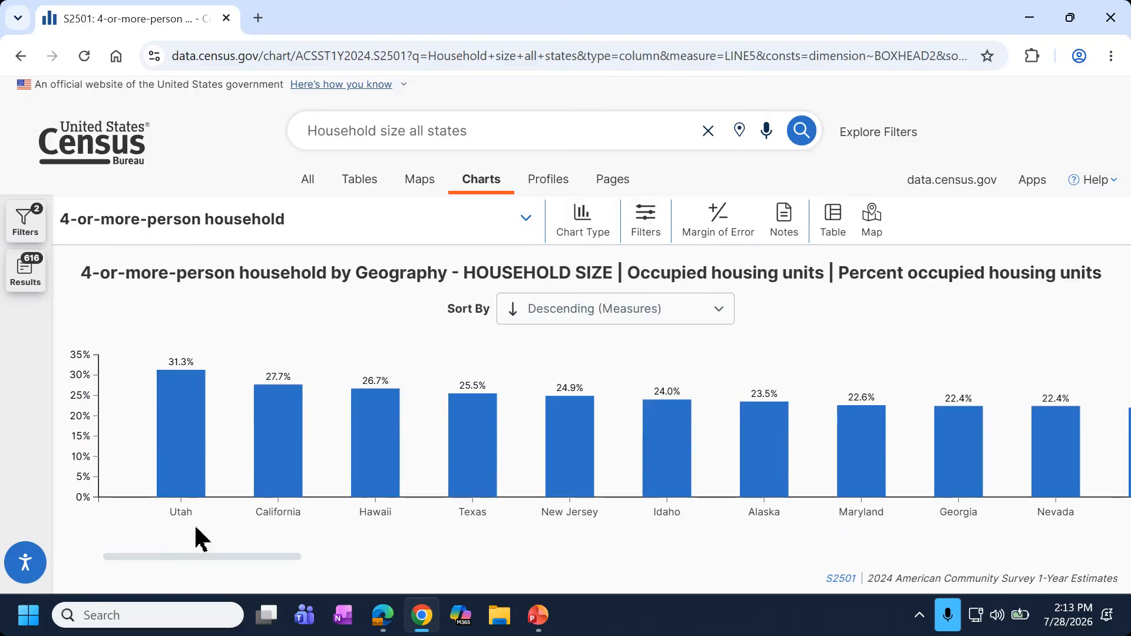
# Toggle margins of error on and off for the column chart, then switch to PowerPoint.
pyautogui.moveTo(176, 557); pyautogui.dragTo(524, 540)
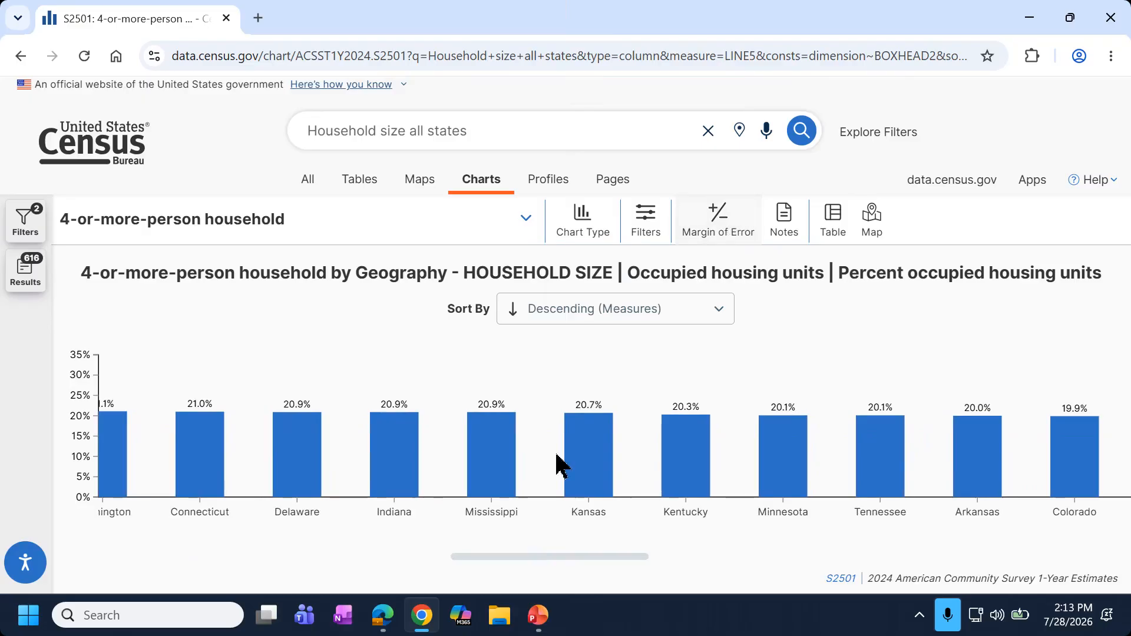
pyautogui.click(716, 230)
pyautogui.moveTo(553, 555); pyautogui.dragTo(155, 489)
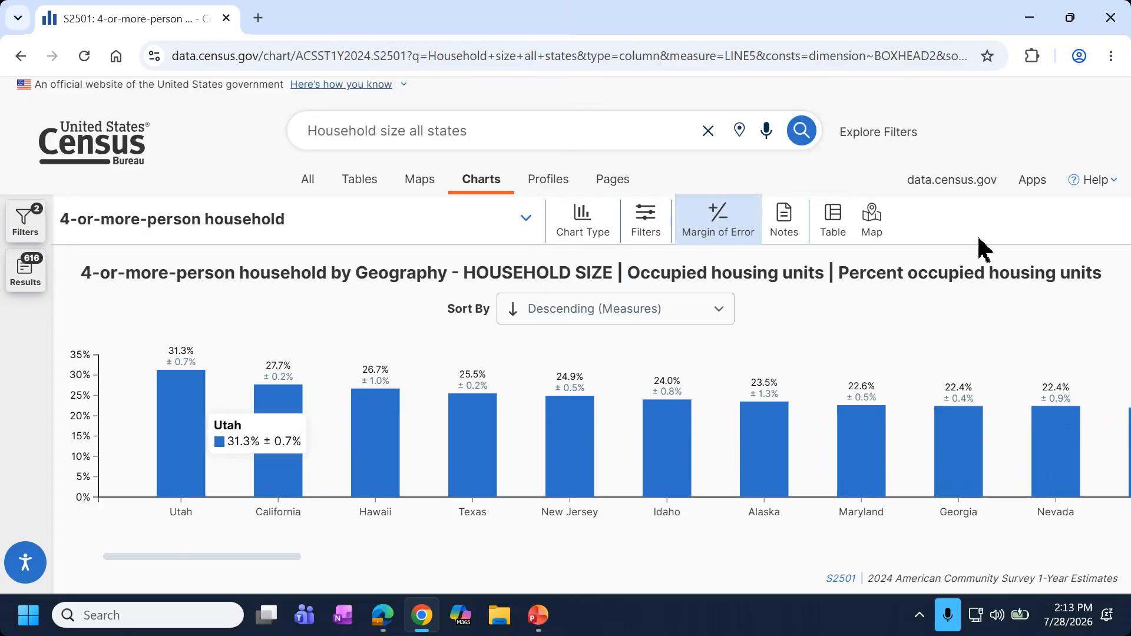
pyautogui.click(716, 230)
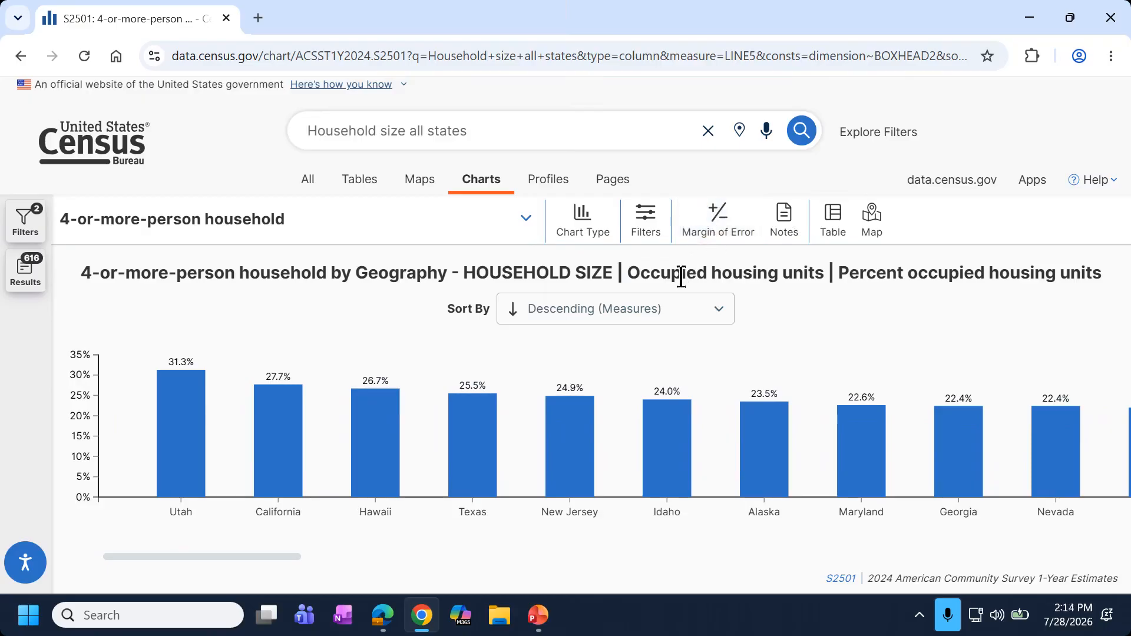
pyautogui.click(538, 615)
# Present the Demo agenda slide from the current slide, end the show, and return to the browser.
pyautogui.click(102, 120)
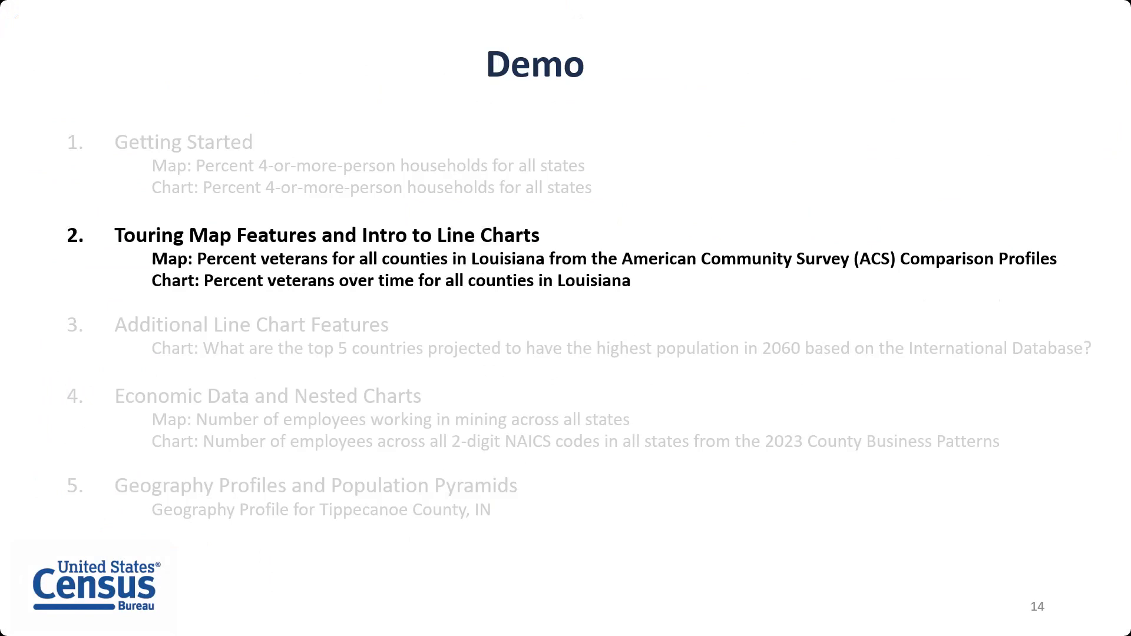
pyautogui.press('Escape')
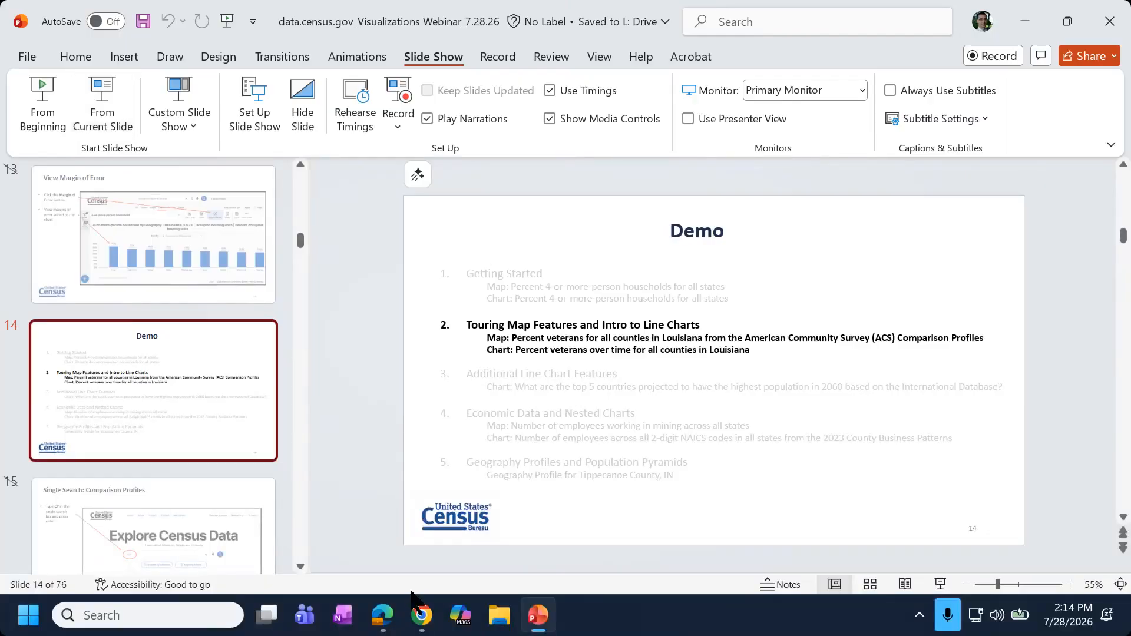
pyautogui.click(421, 620)
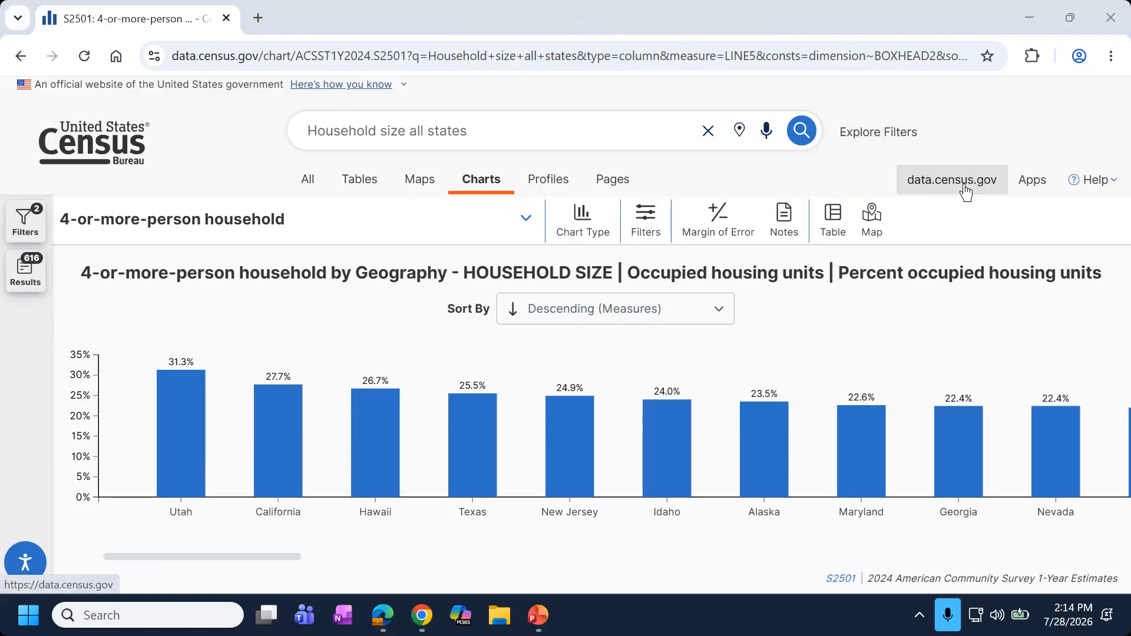
# From the data.census.gov home page, search for 'CP' and review the comparative profile results.
pyautogui.click(945, 181)
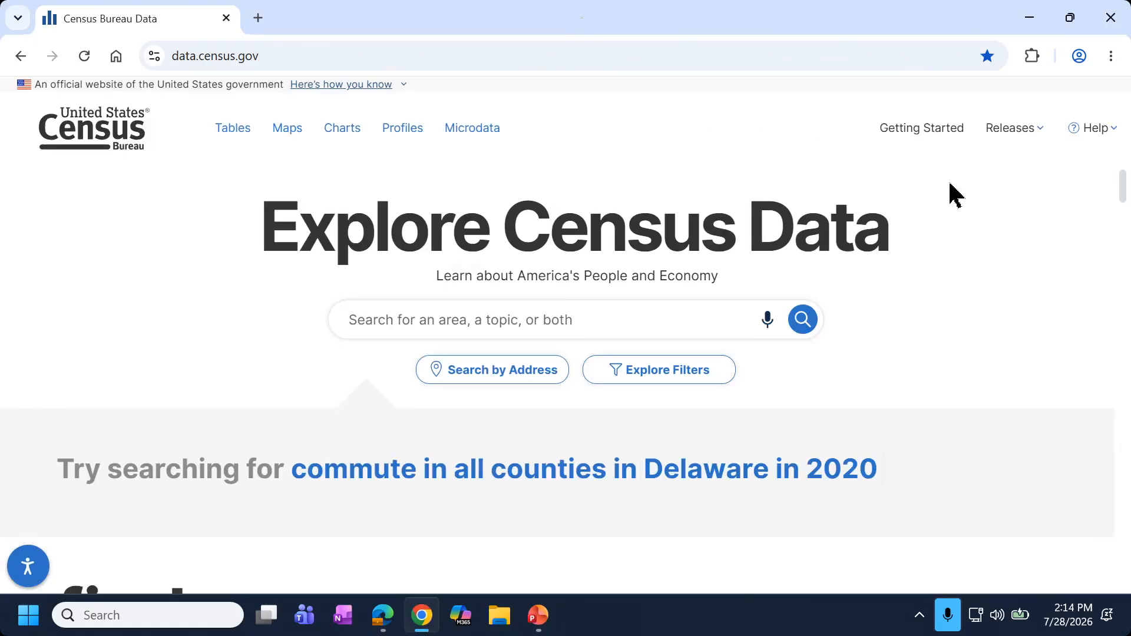
pyautogui.click(649, 323)
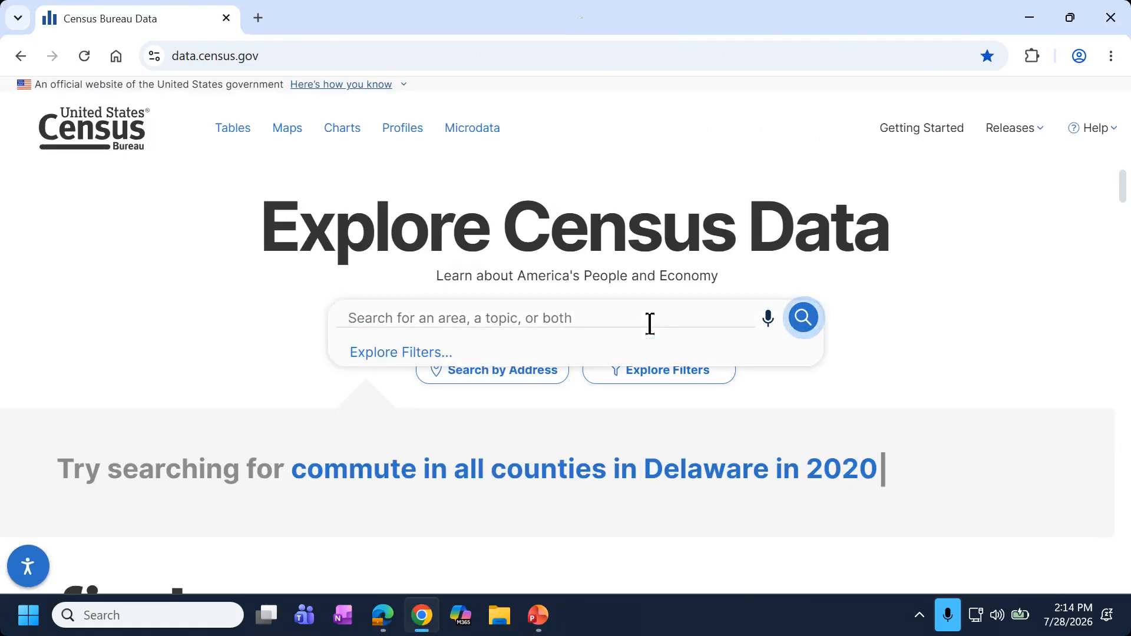
pyautogui.write('CP')
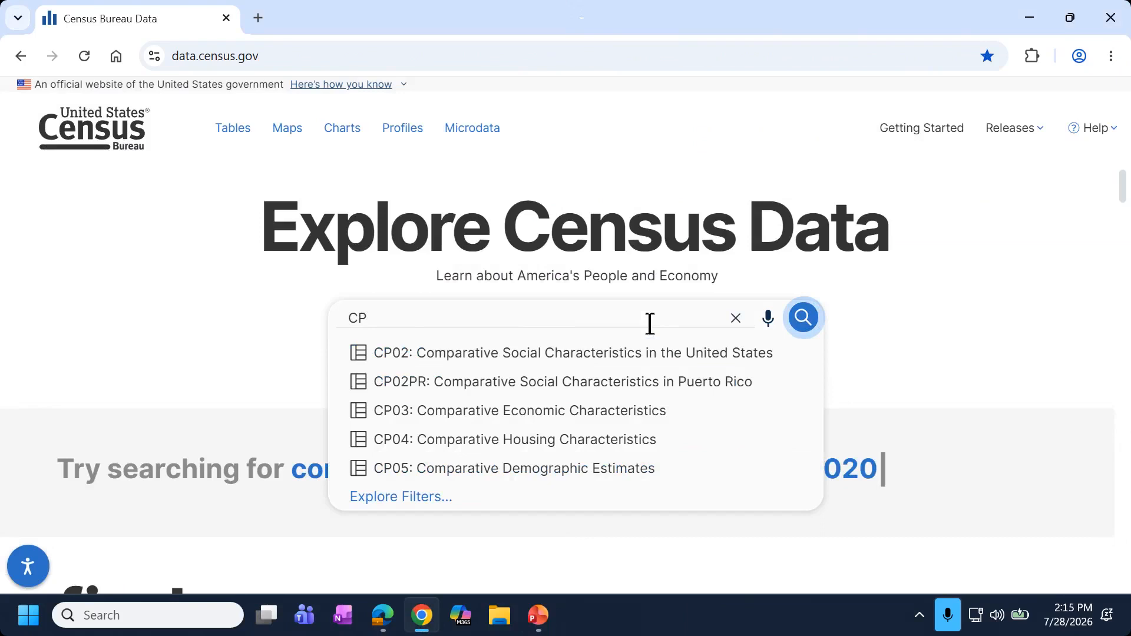
pyautogui.press('Return')
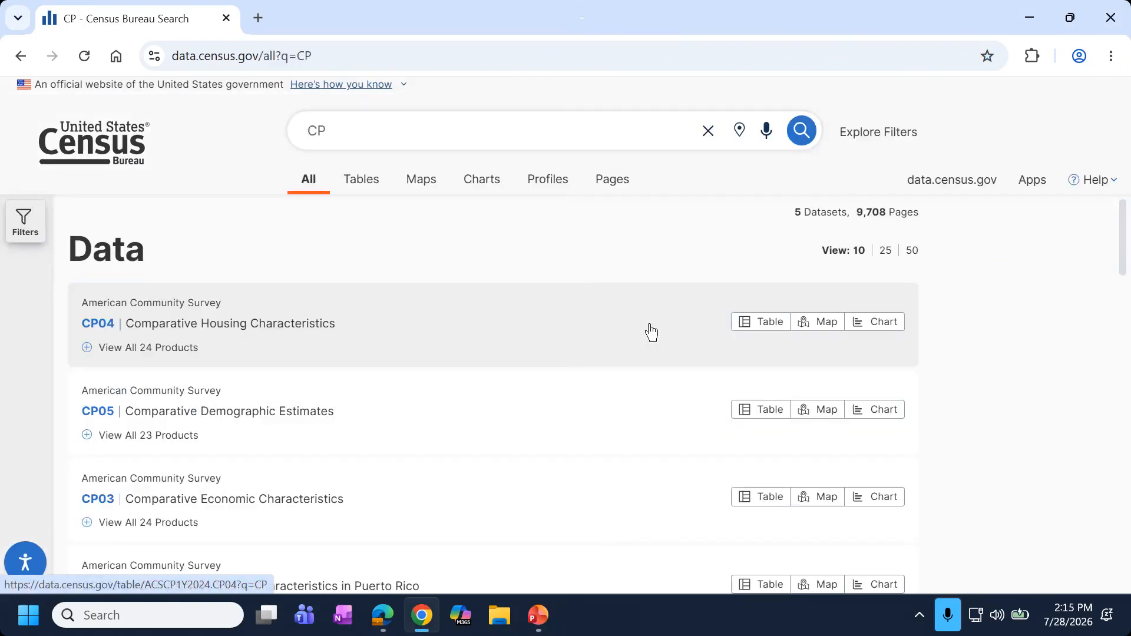
pyautogui.scroll(-2, 182, 371)
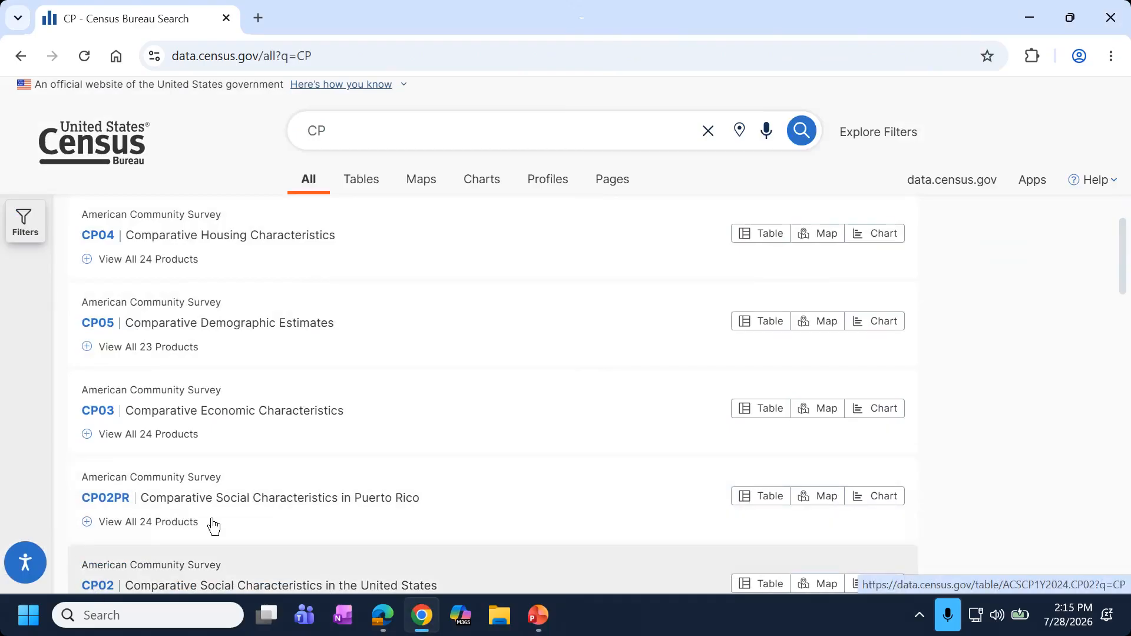
pyautogui.scroll(2, 209, 527)
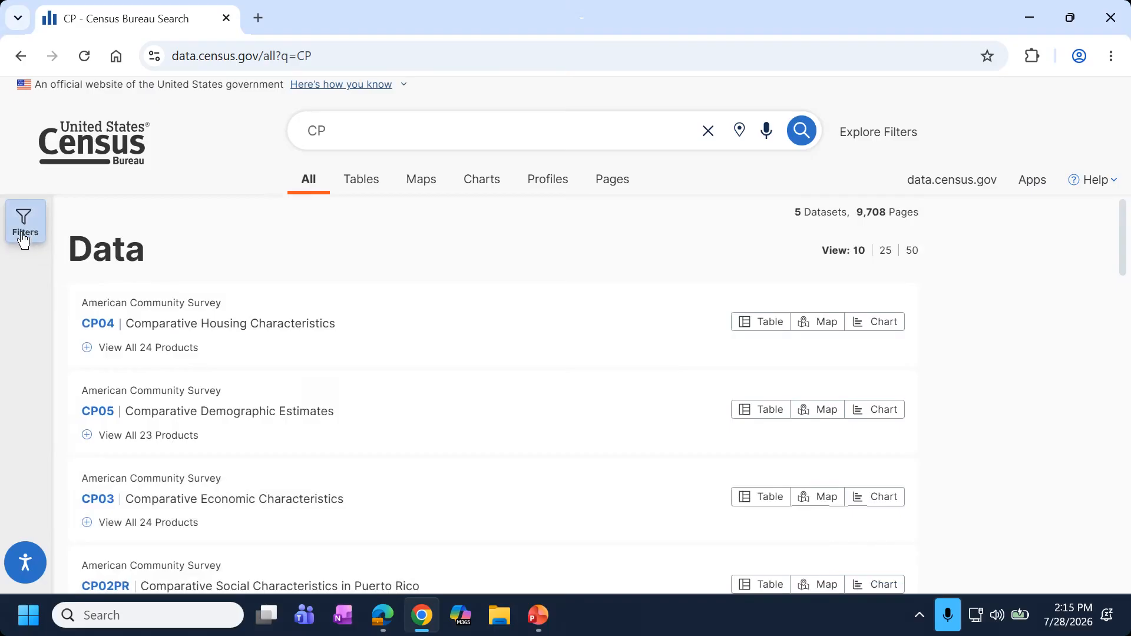
# Filter the CP search results by County geography to All Counties within Louisiana.
pyautogui.click(24, 238)
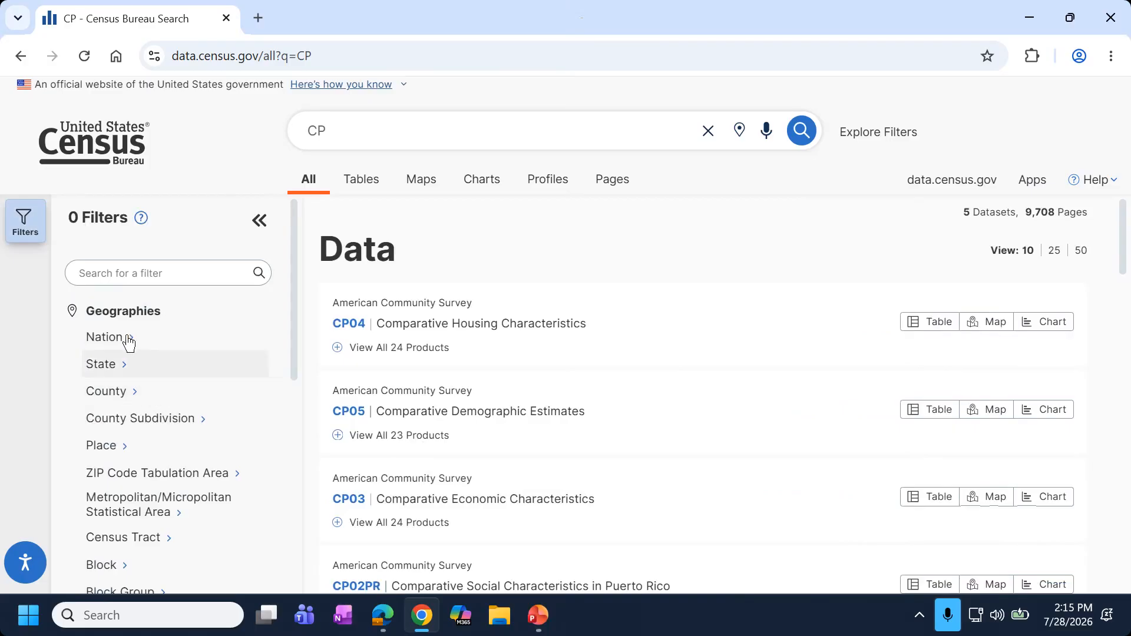
pyautogui.click(147, 405)
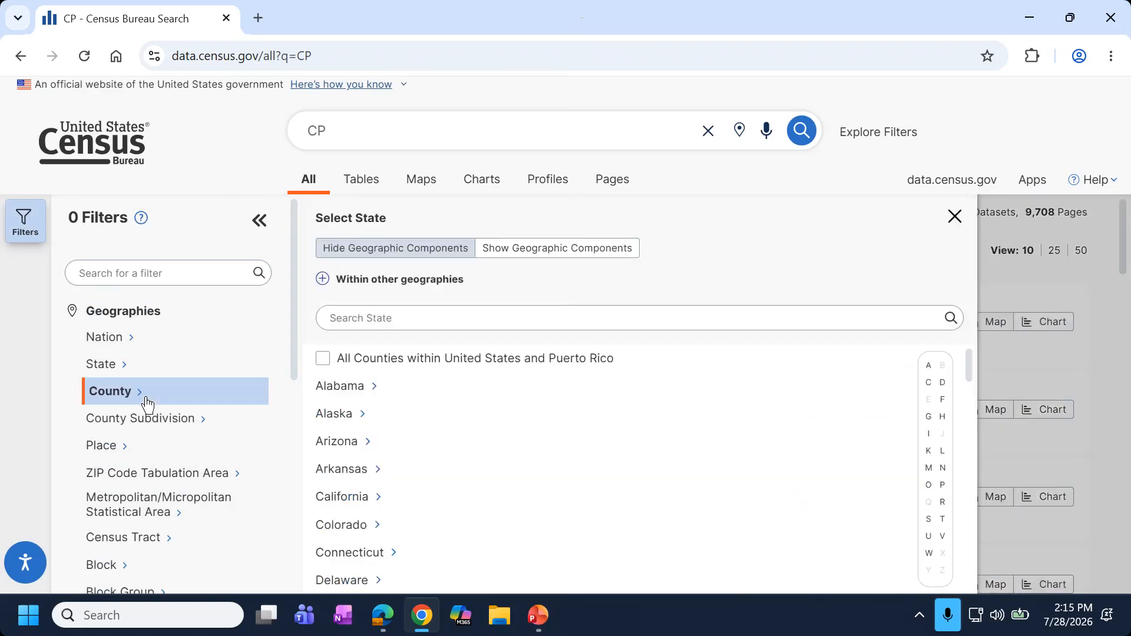
pyautogui.click(942, 453)
pyautogui.click(375, 358)
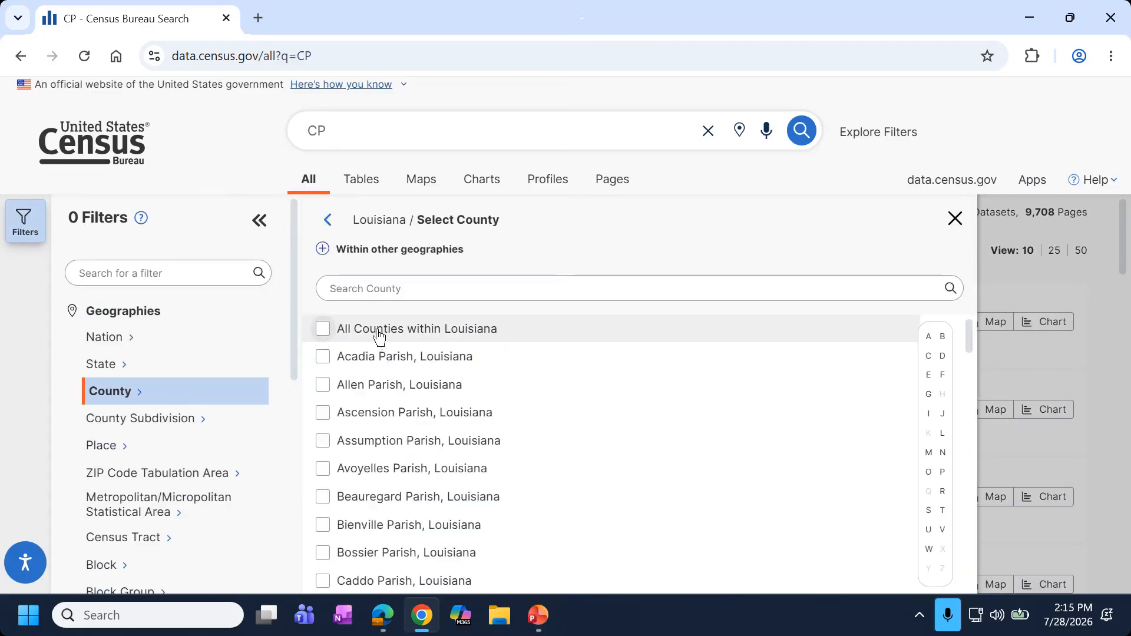
pyautogui.click(378, 336)
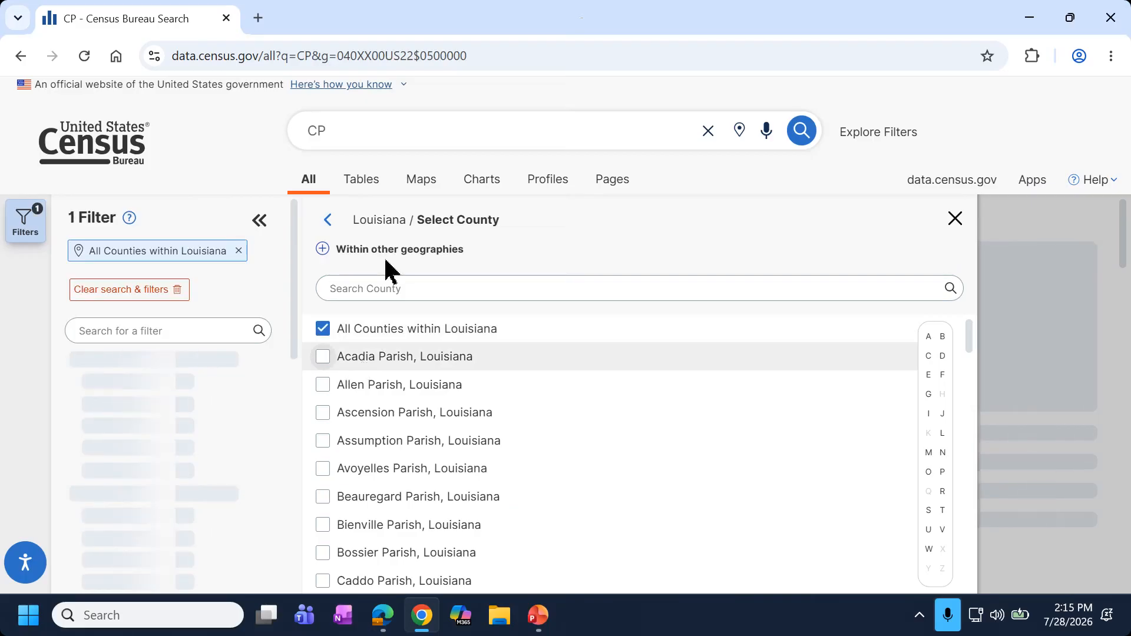
pyautogui.click(257, 231)
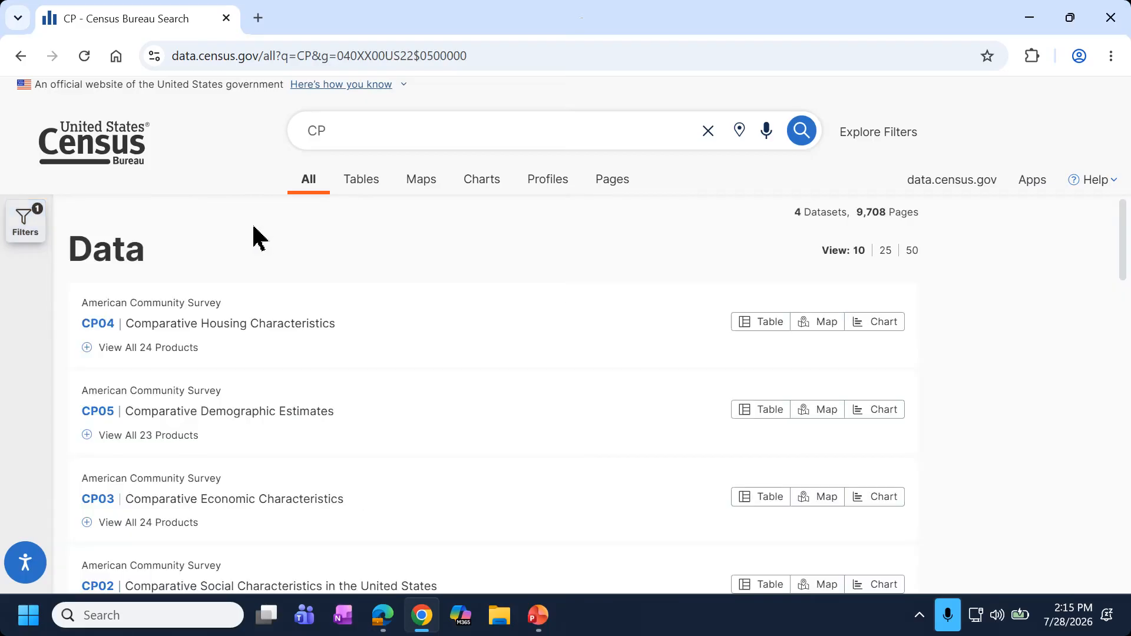
# Show the results as tables, displaying CP04 Comparative Housing Characteristics for Louisiana parishes.
pyautogui.click(352, 197)
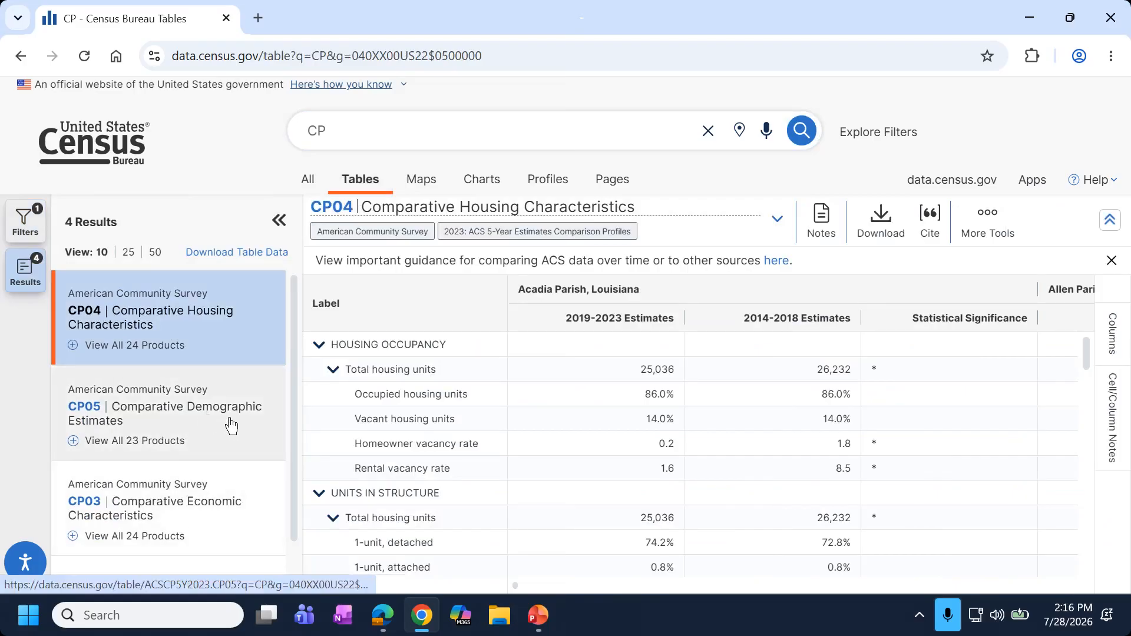
pyautogui.scroll(-1, 224, 459)
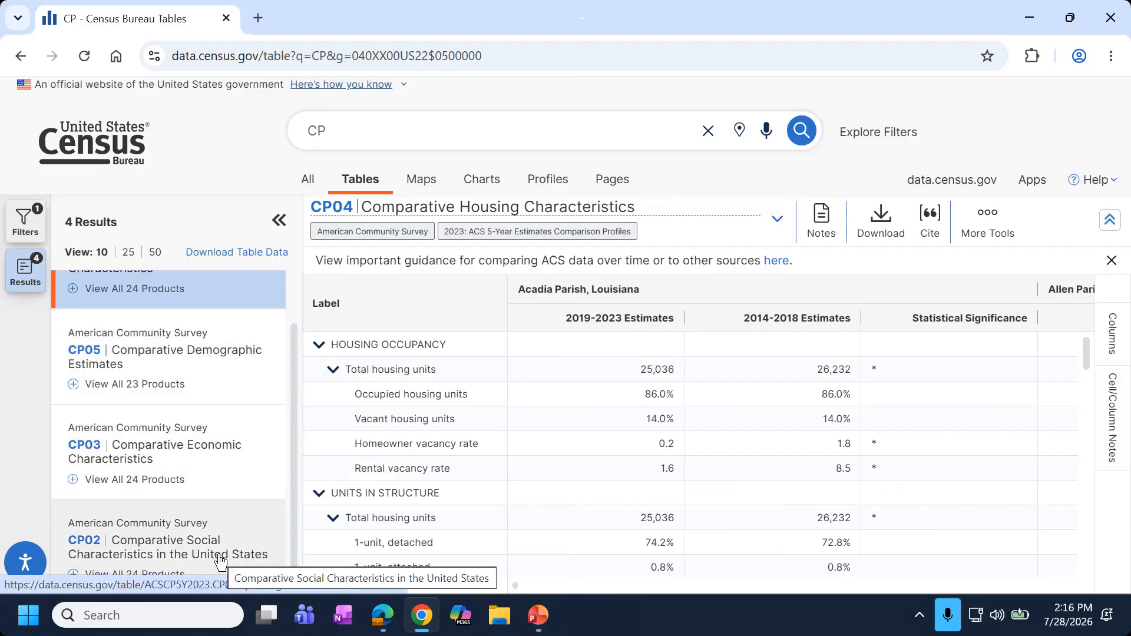
# Open the CP02 Comparative Social Characteristics table and collapse HOUSEHOLDS BY TYPE, RELATIONSHIP and MARITAL STATUS.
pyautogui.click(164, 552)
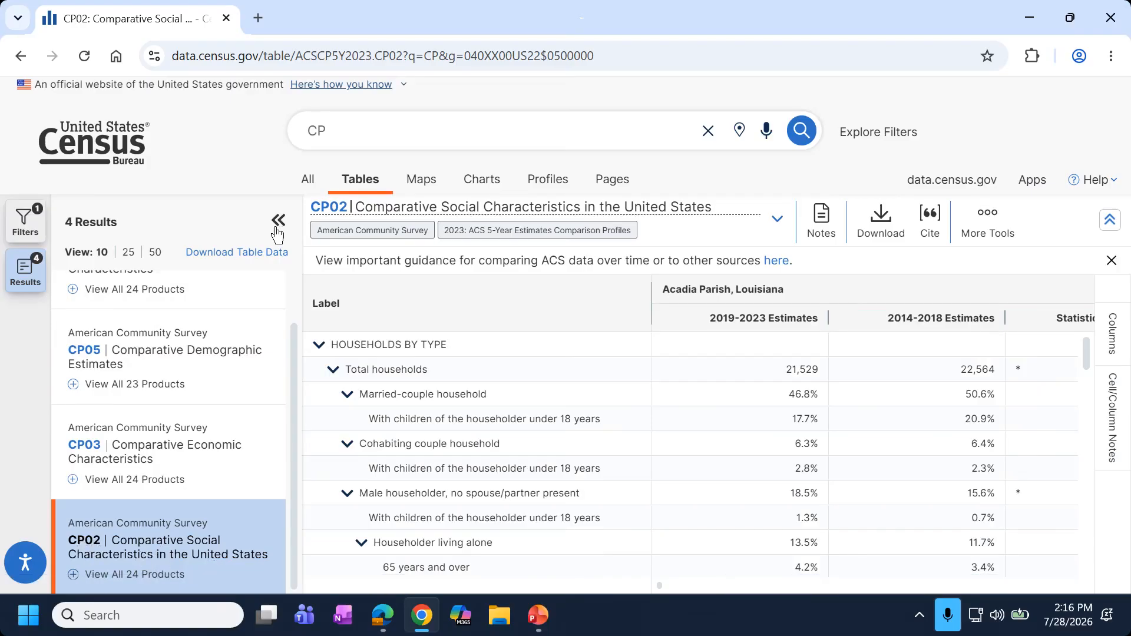
pyautogui.click(319, 348)
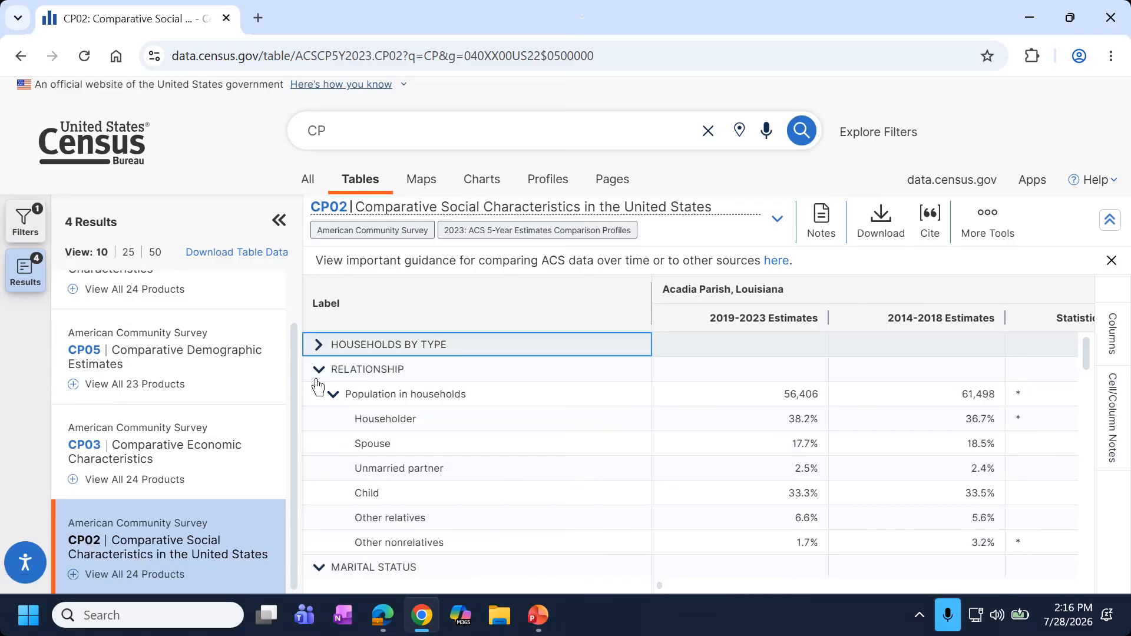
pyautogui.click(319, 371)
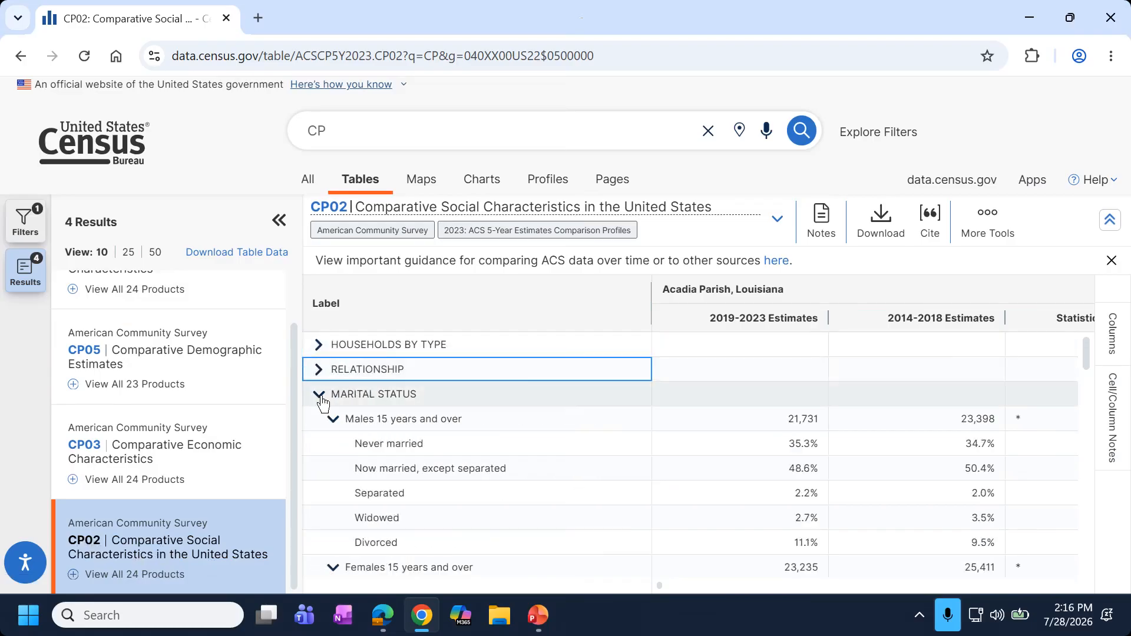
pyautogui.click(320, 395)
# Scroll to VETERAN STATUS and select the Civilian veterans row, showing Acadia Parish at 3.9%.
pyautogui.scroll(-5, 323, 402)
pyautogui.scroll(-5, 324, 406)
pyautogui.scroll(-1, 322, 411)
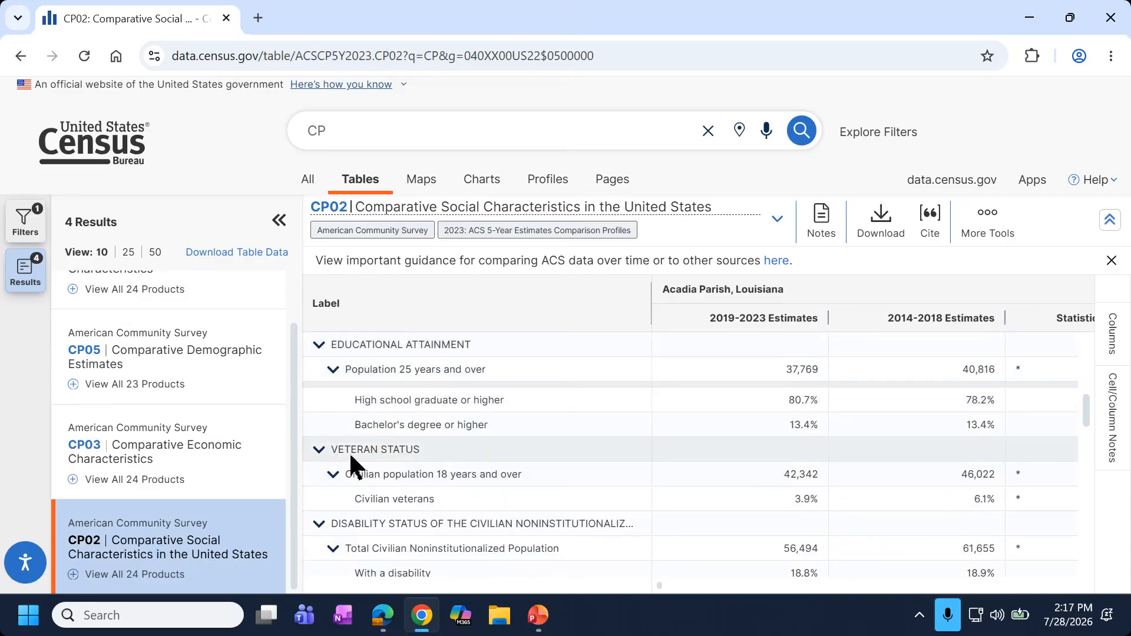
pyautogui.click(388, 504)
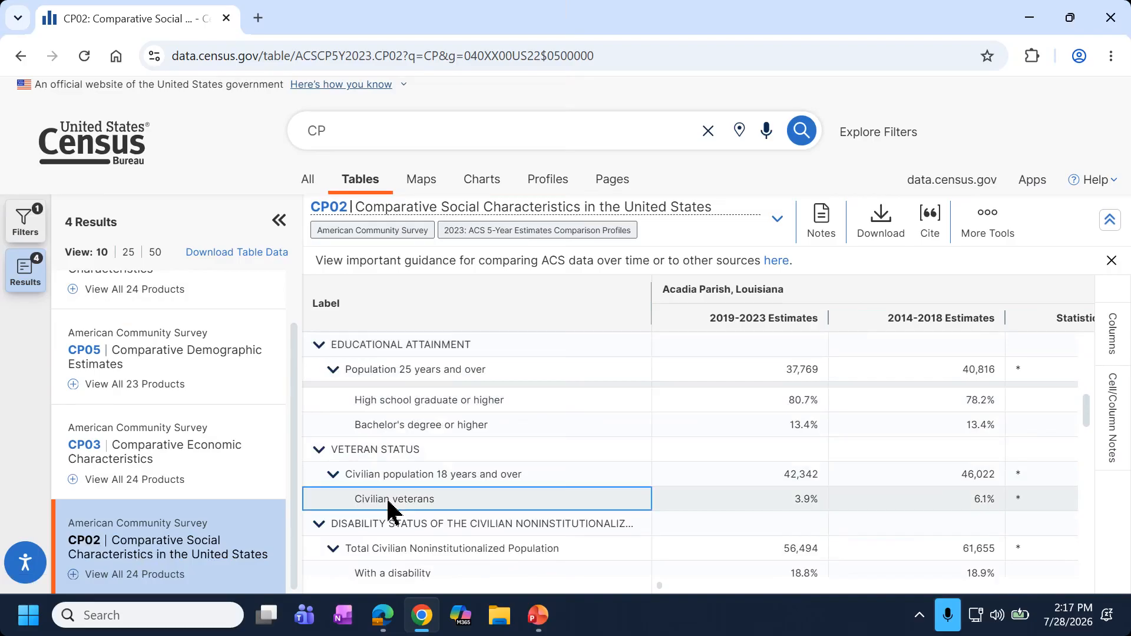
pyautogui.press('Right')
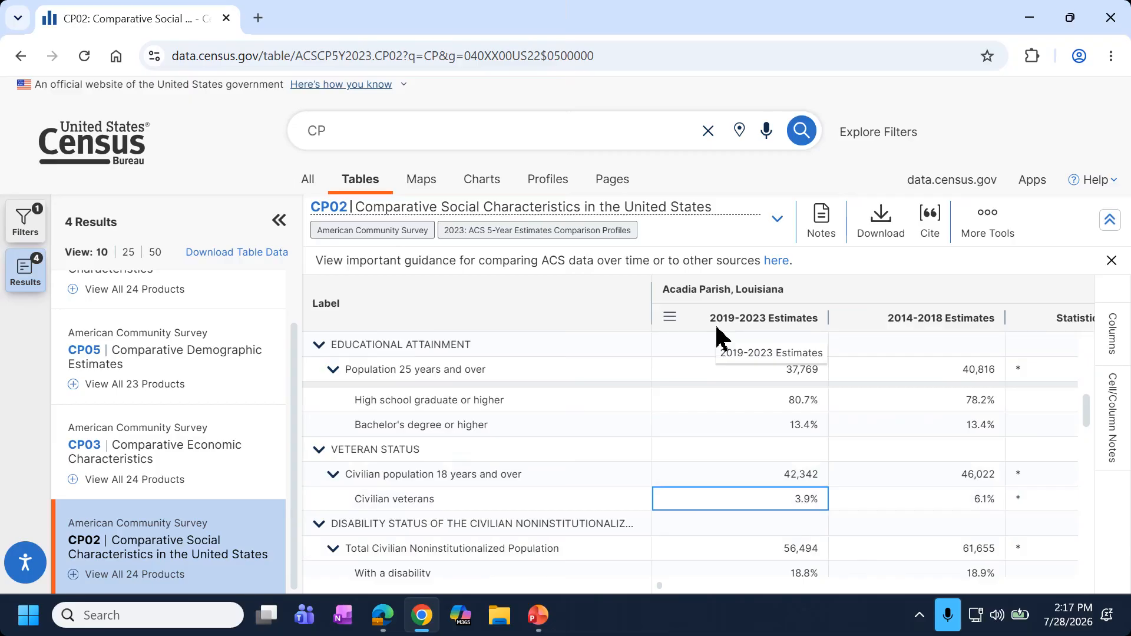
pyautogui.click(471, 507)
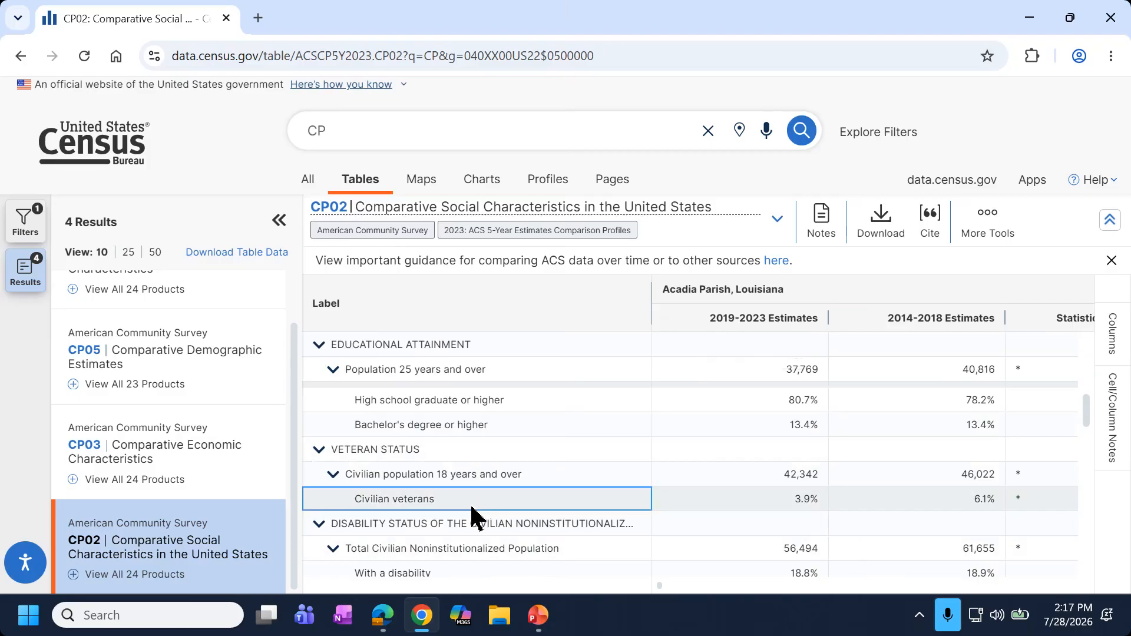
# Map the CP02 data by Louisiana county with results hidden, zoomed and centred on Louisiana.
pyautogui.click(429, 188)
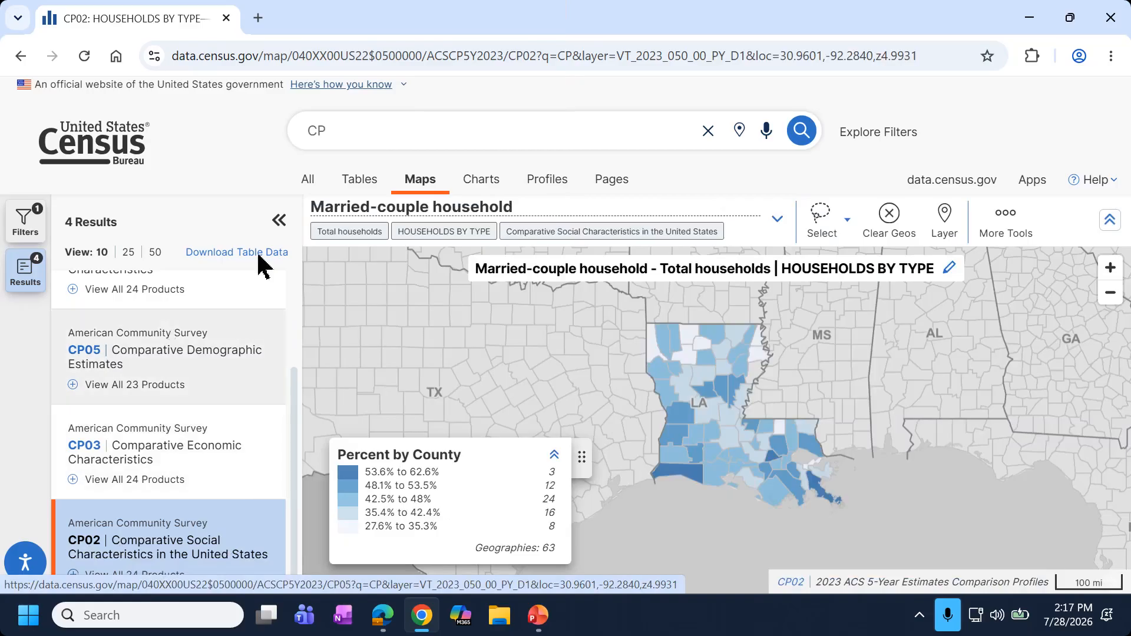
pyautogui.click(279, 221)
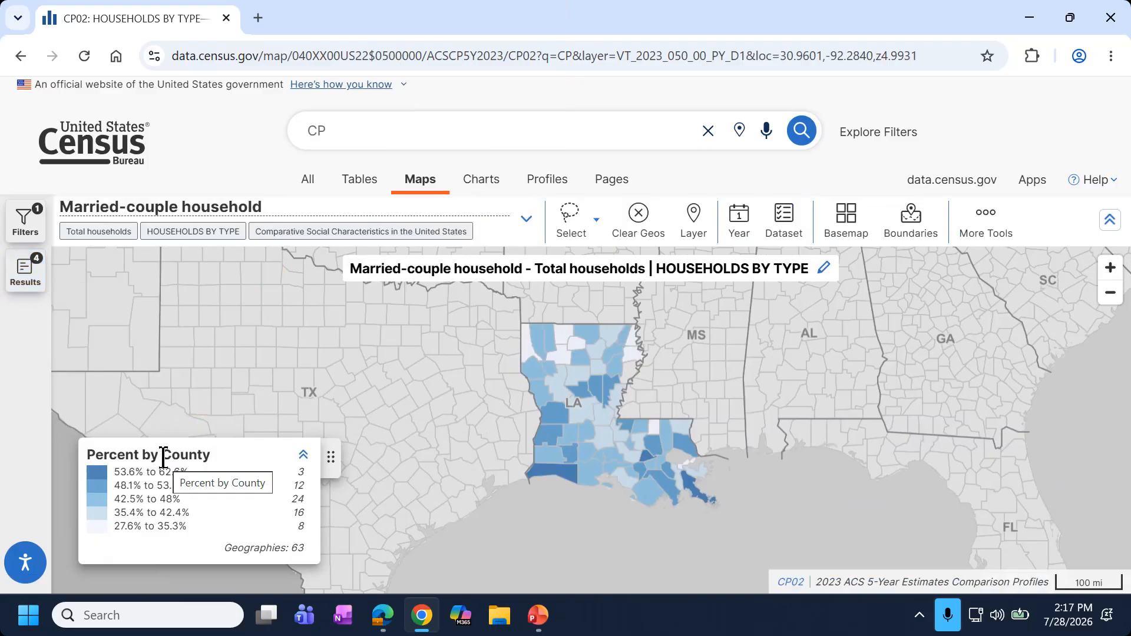
pyautogui.moveTo(164, 459); pyautogui.dragTo(209, 453)
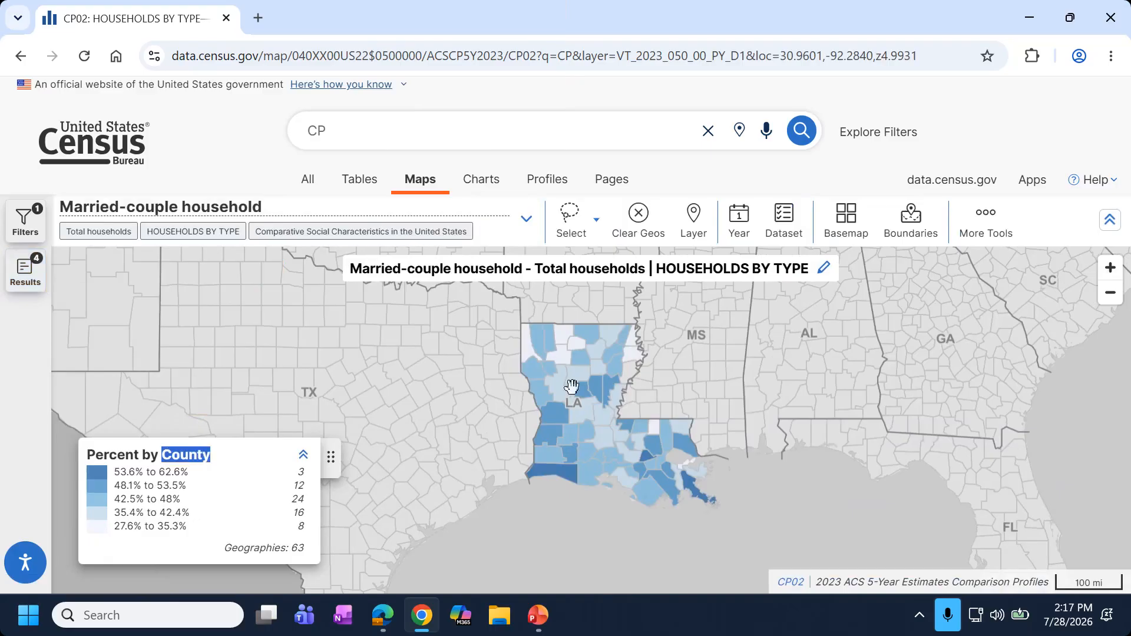
pyautogui.scroll(1, 616, 433)
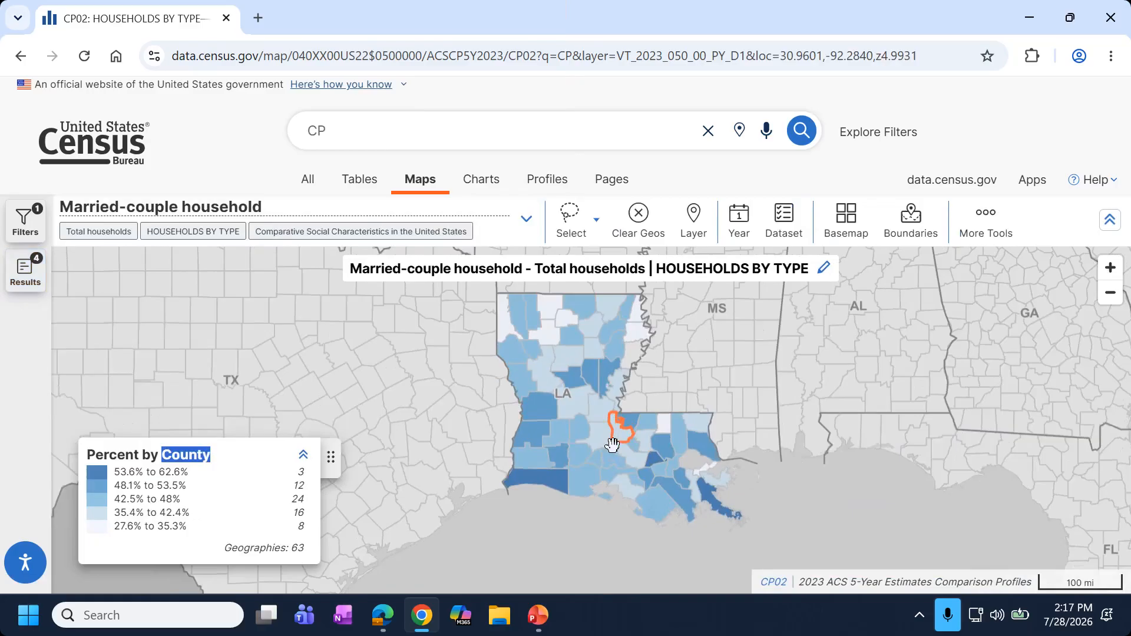
pyautogui.moveTo(530, 407); pyautogui.dragTo(510, 384)
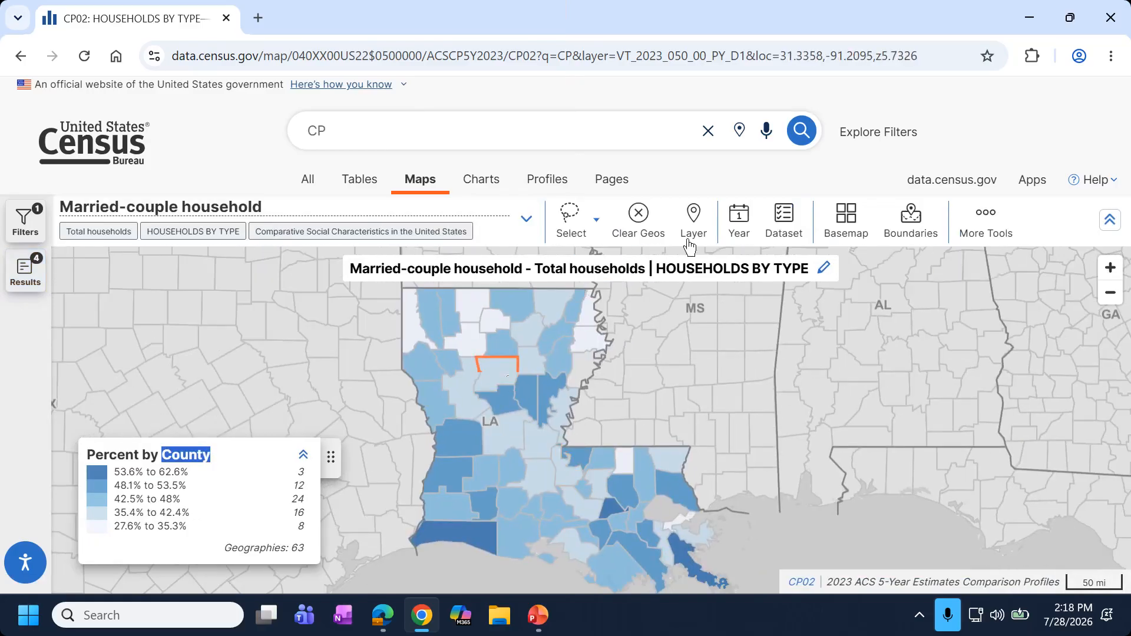
pyautogui.click(694, 219)
pyautogui.scroll(-3, 454, 396)
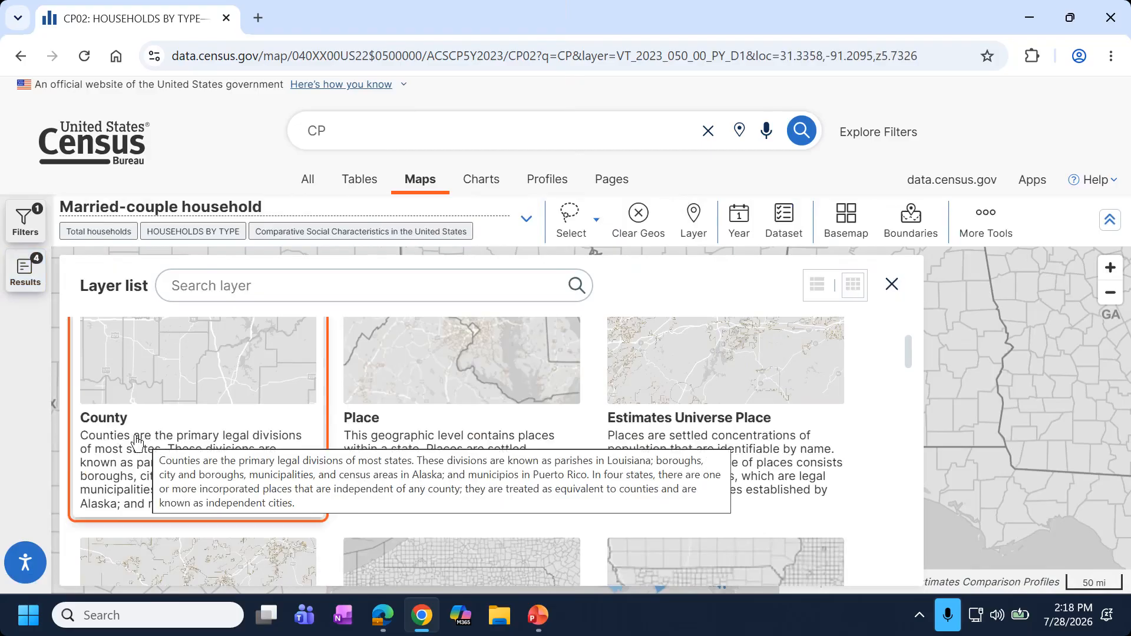
pyautogui.scroll(2, 127, 471)
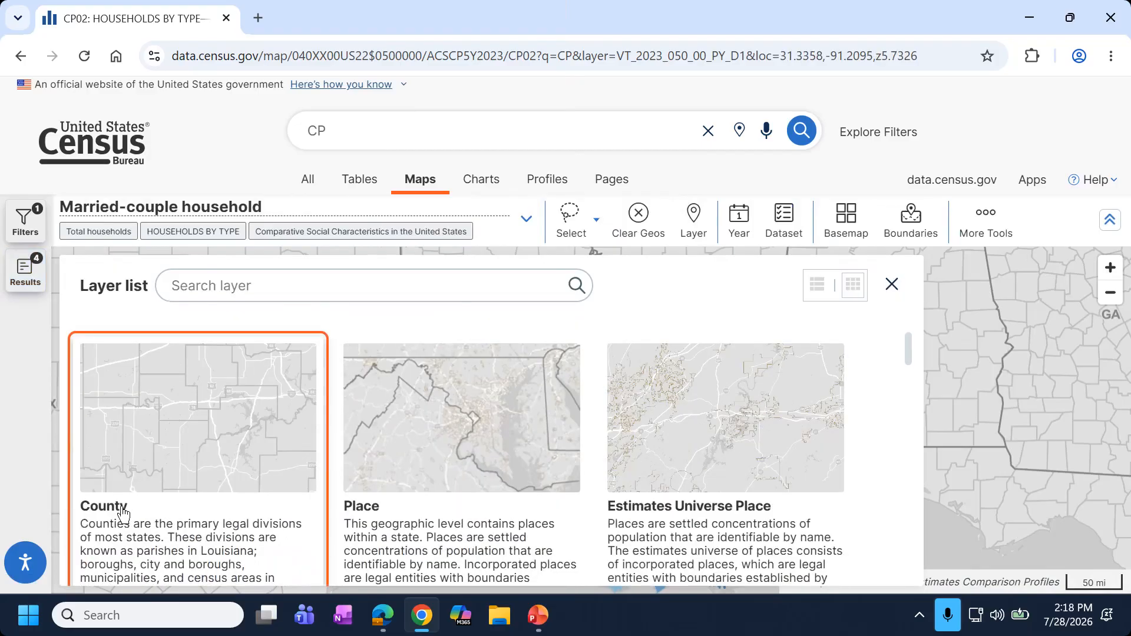
pyautogui.click(890, 285)
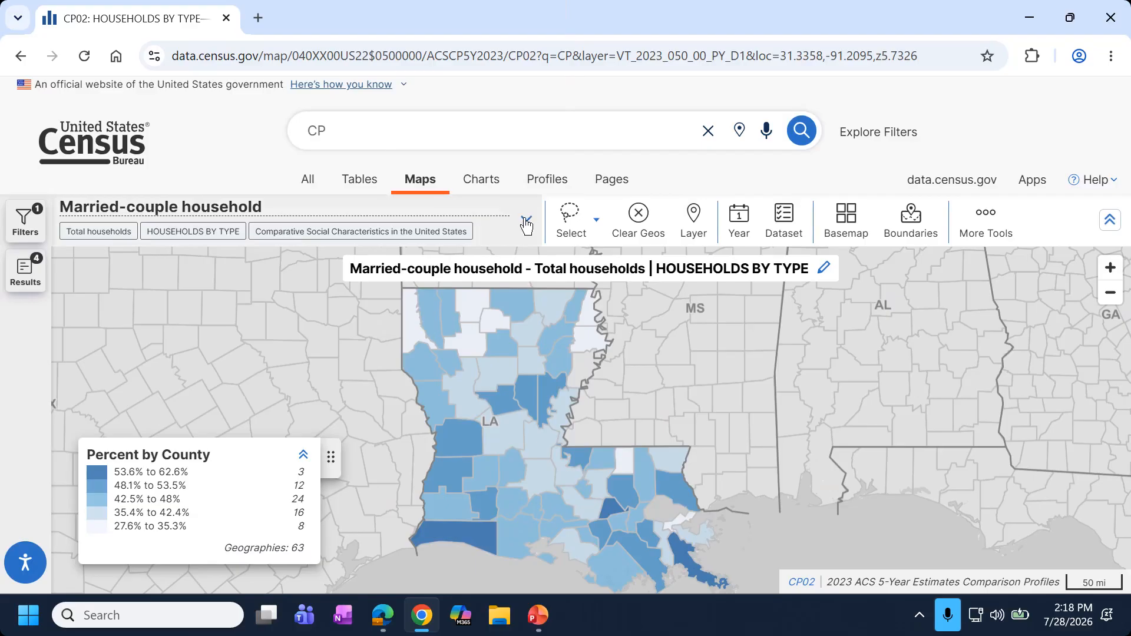
# Keep the 2019-2023 Estimates period in the variable picker, then view the available years.
pyautogui.click(138, 219)
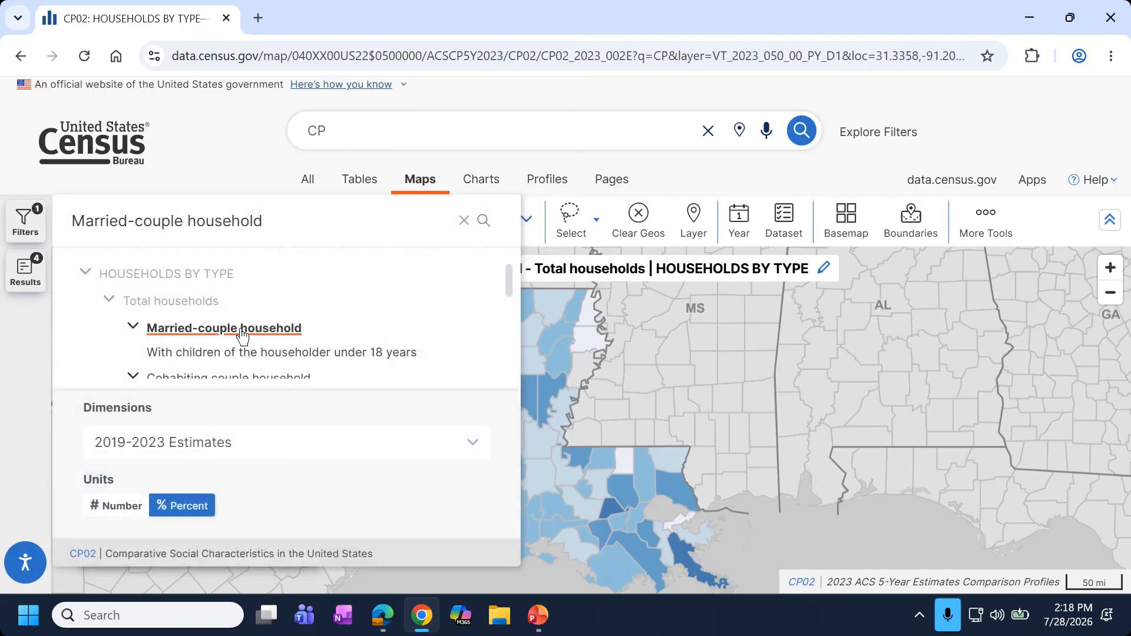
pyautogui.scroll(-10, 246, 348)
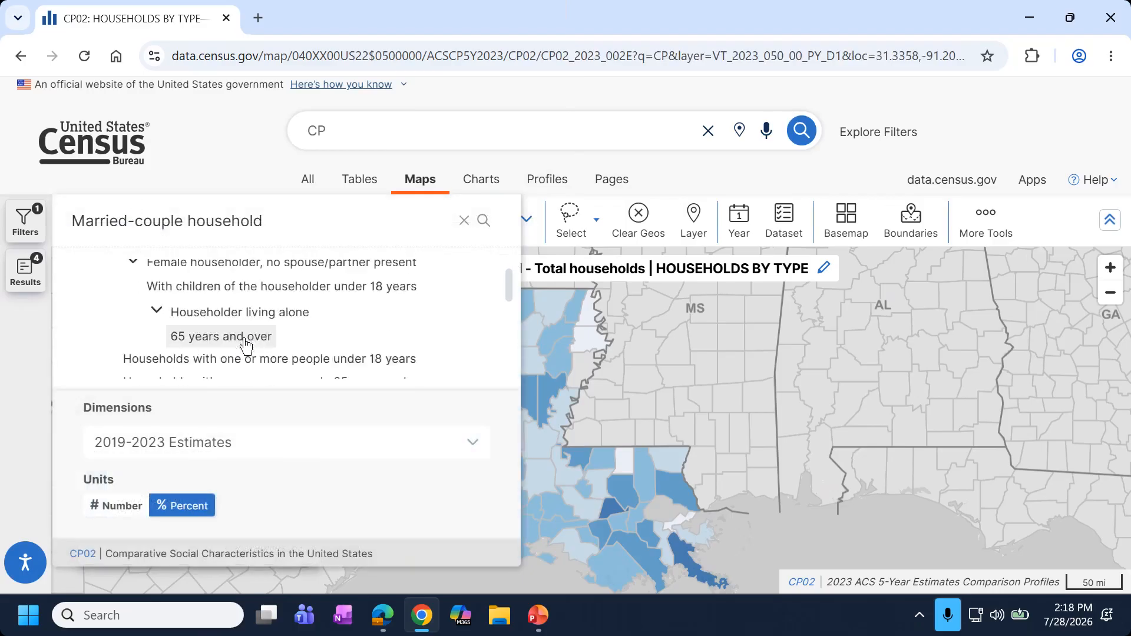
pyautogui.scroll(-12, 246, 347)
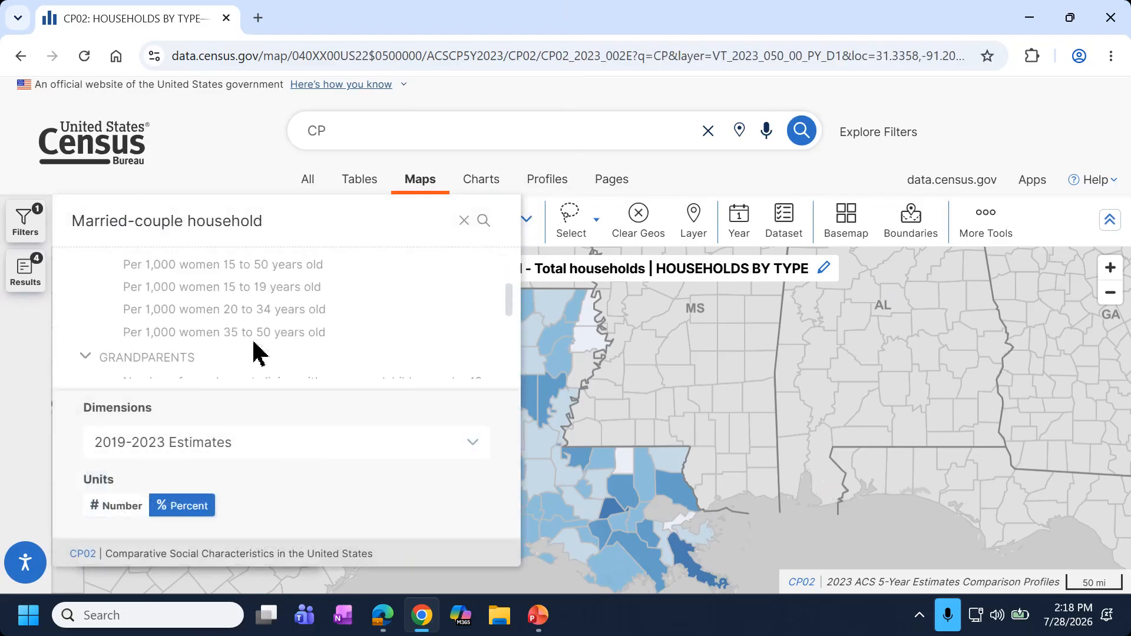
pyautogui.scroll(-12, 254, 352)
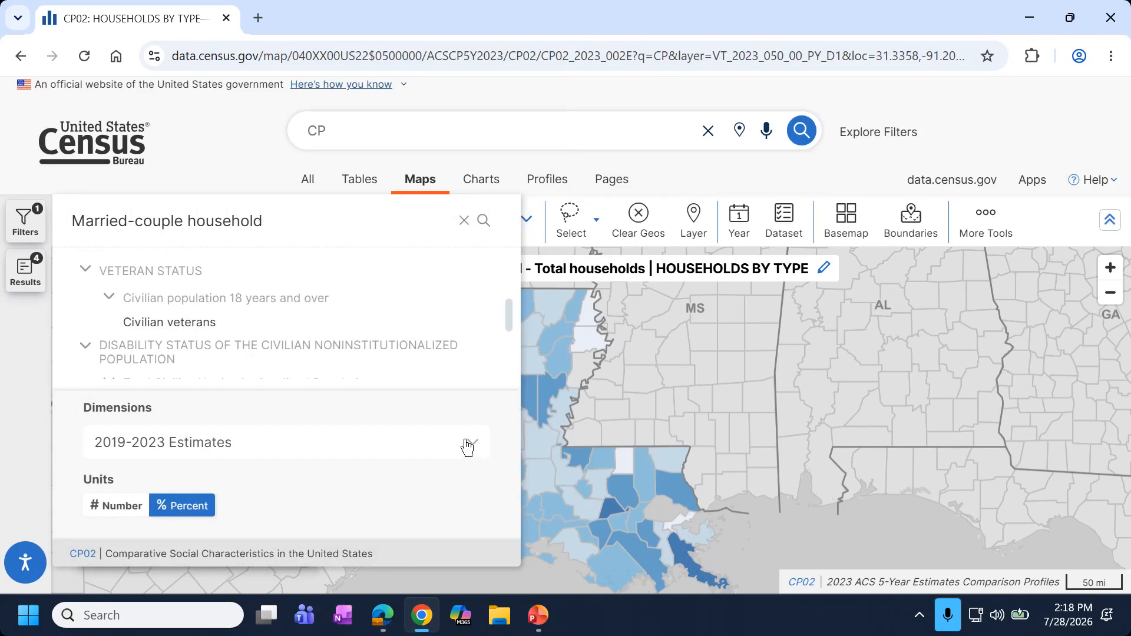
pyautogui.click(467, 446)
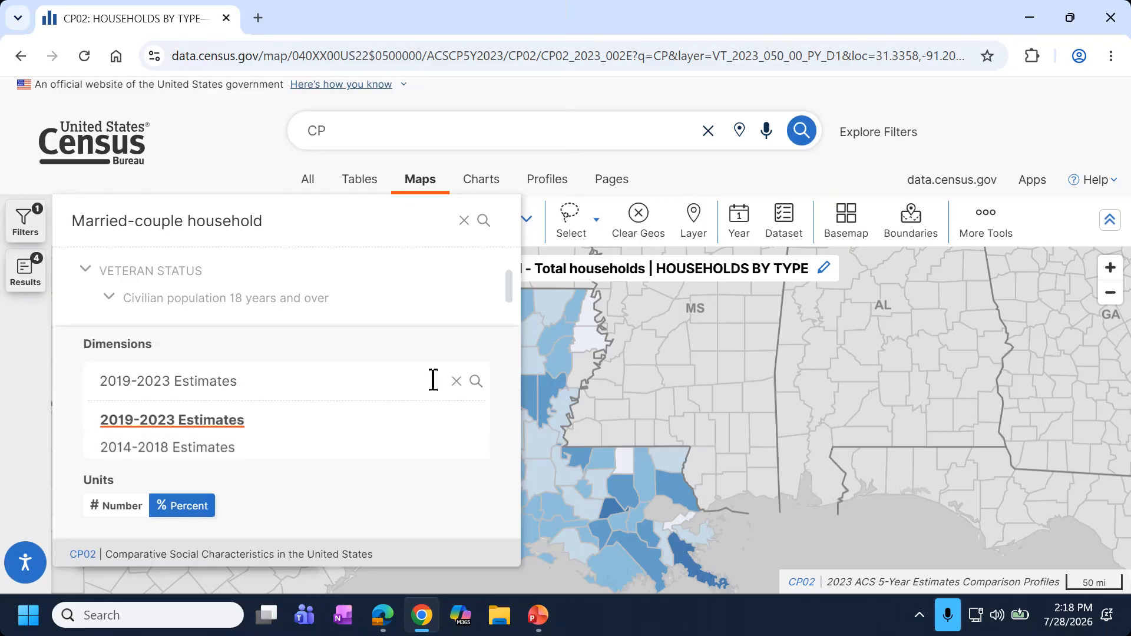
pyautogui.click(331, 354)
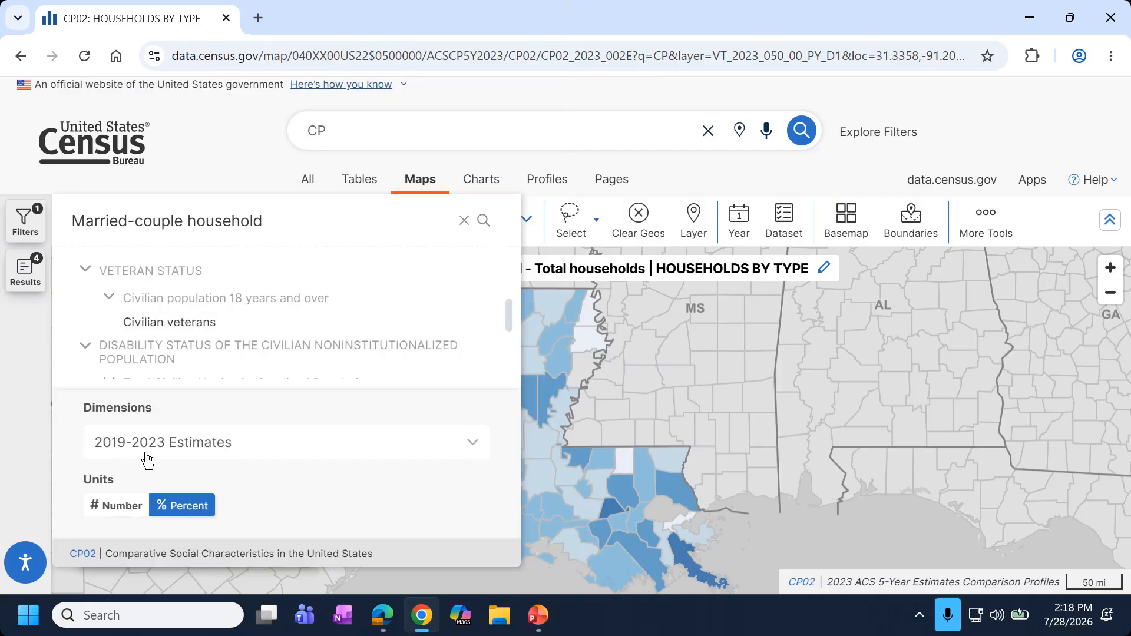
pyautogui.click(810, 204)
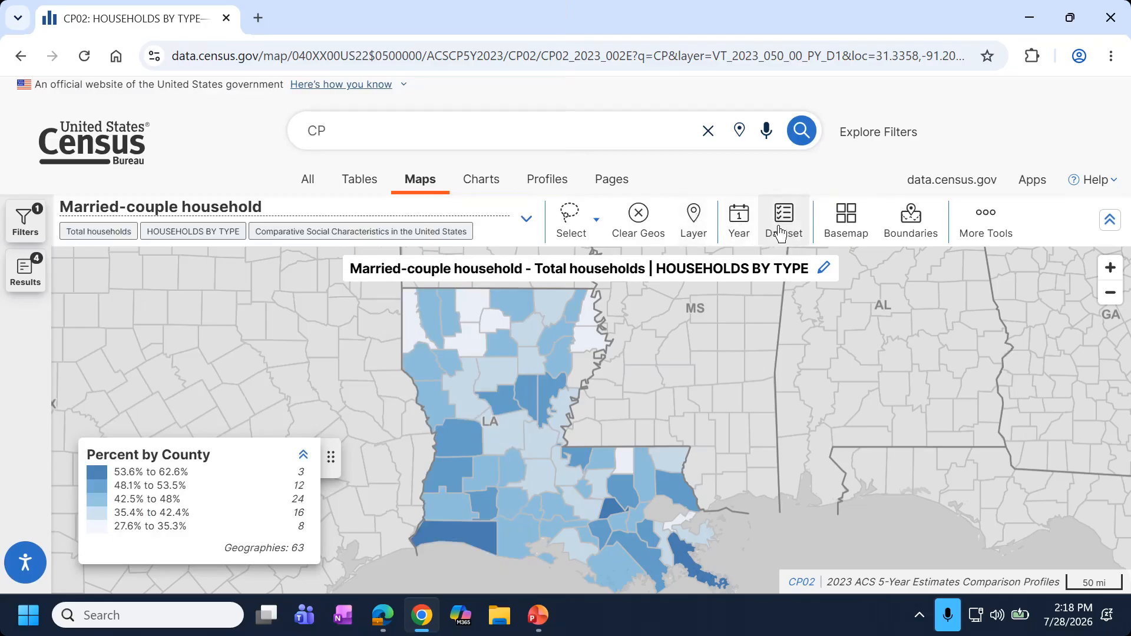
pyautogui.click(741, 234)
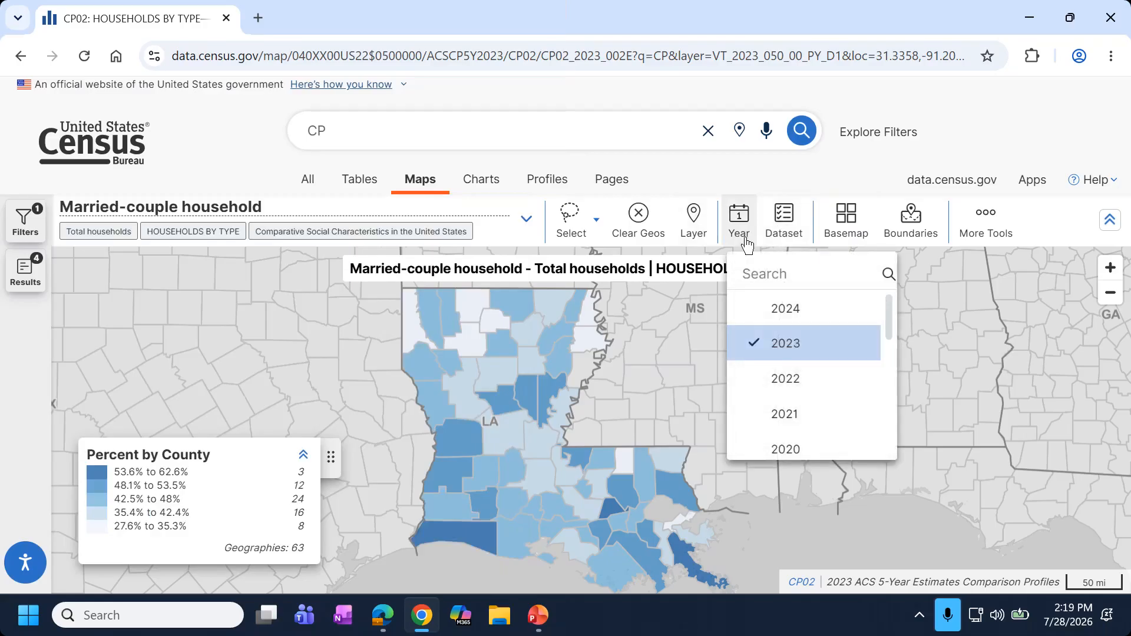
# Switch the map to 2024, reload it, then go back twice to the 2023 map.
pyautogui.click(791, 317)
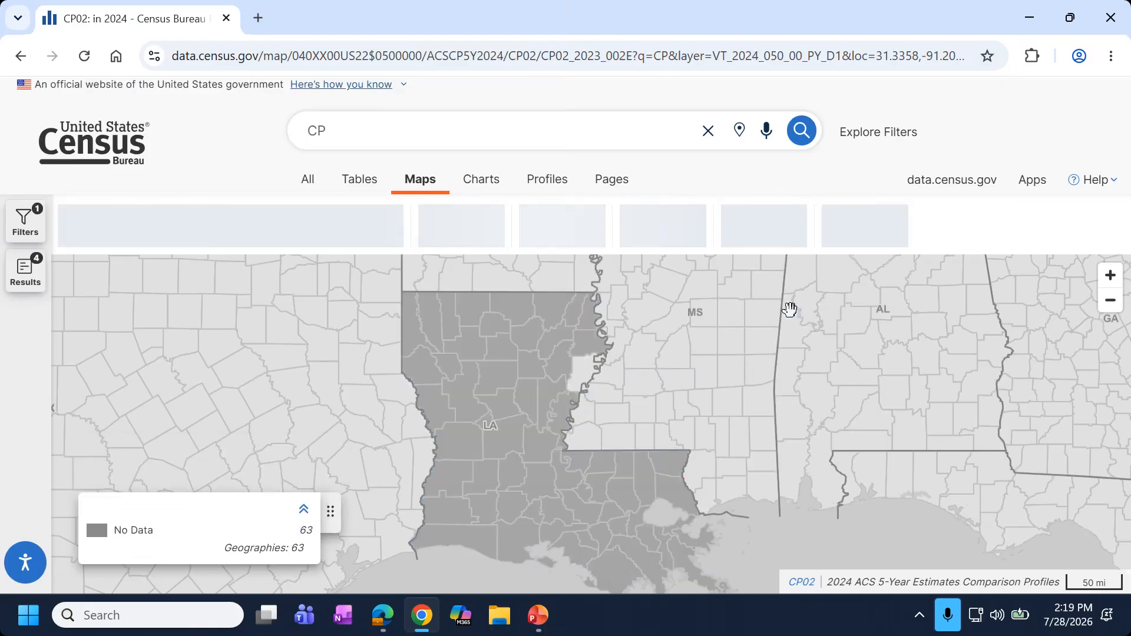
pyautogui.scroll(-1, 789, 309)
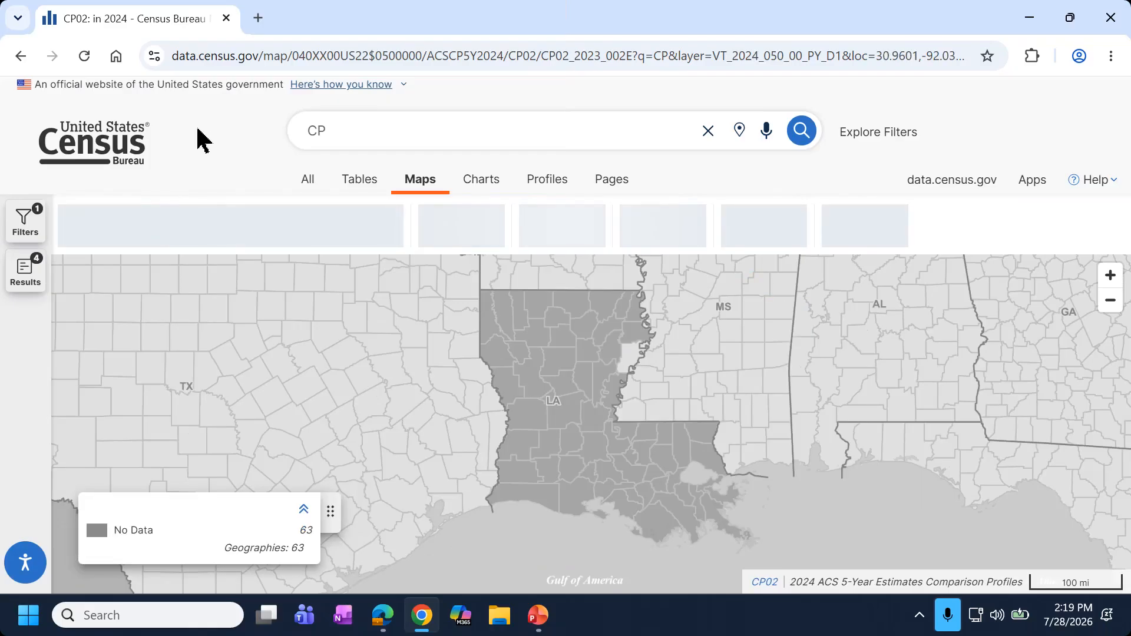
pyautogui.click(85, 57)
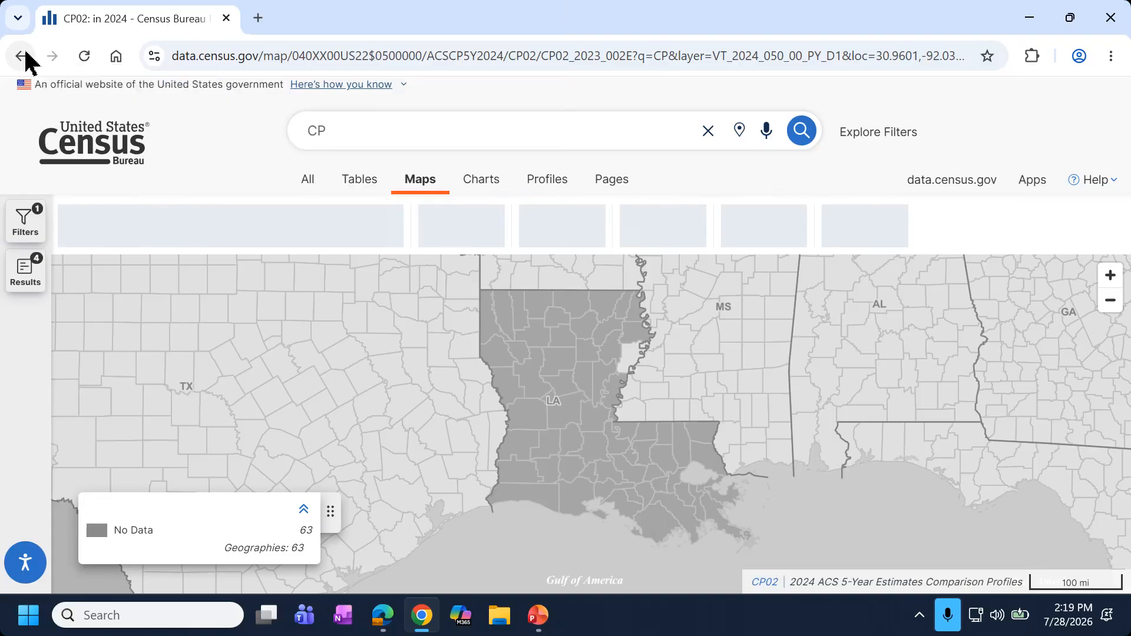
pyautogui.click(25, 54)
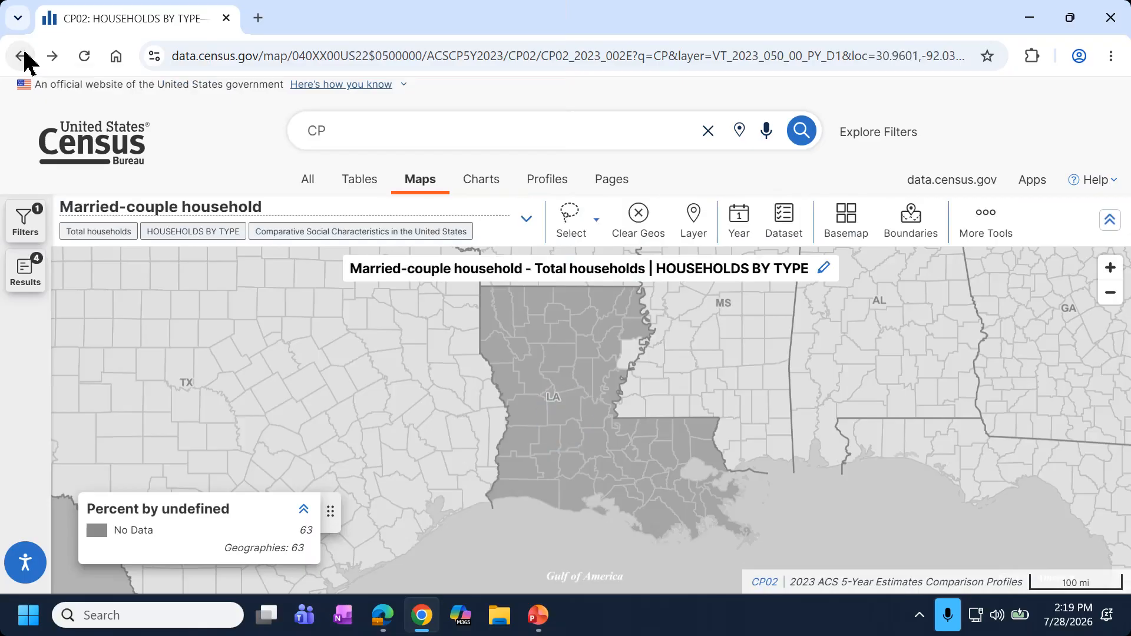
pyautogui.click(25, 54)
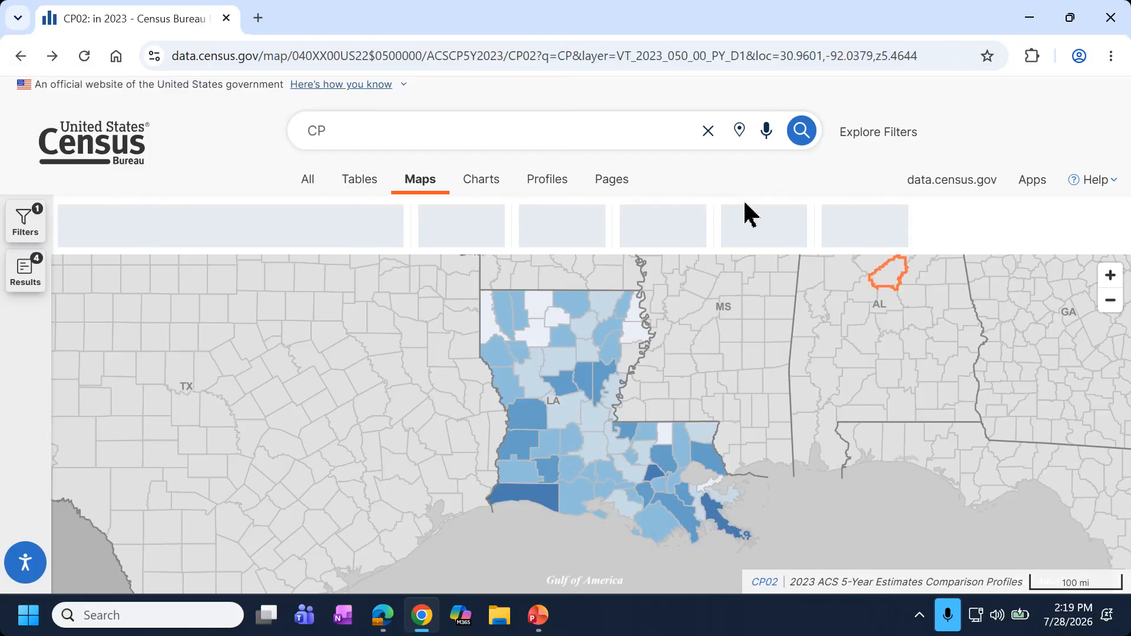
# Load CP02's 2023 ACS 5-Year Comparison Profiles map, reload it, and hide the results list.
pyautogui.click(25, 270)
pyautogui.scroll(-2, 219, 470)
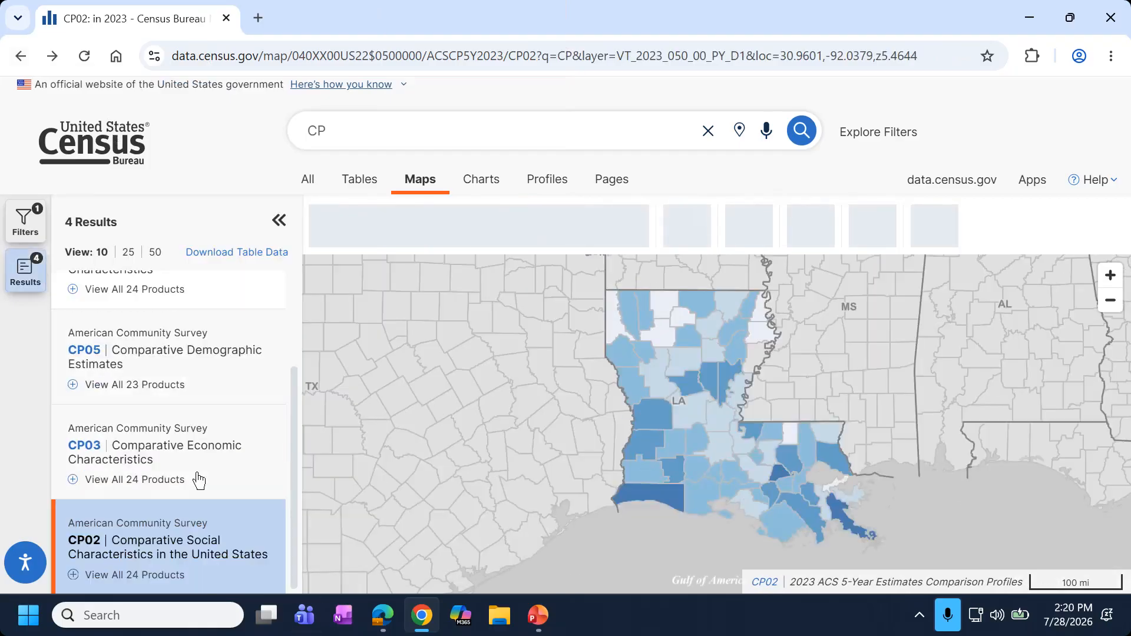
pyautogui.click(139, 573)
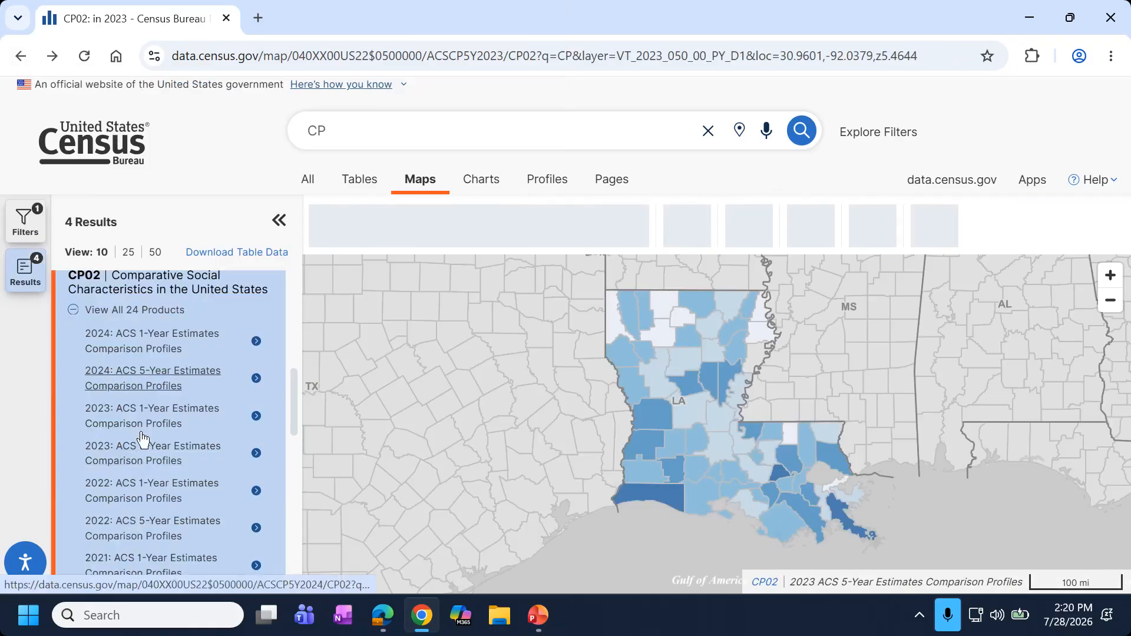
pyautogui.scroll(1, 139, 447)
pyautogui.click(138, 548)
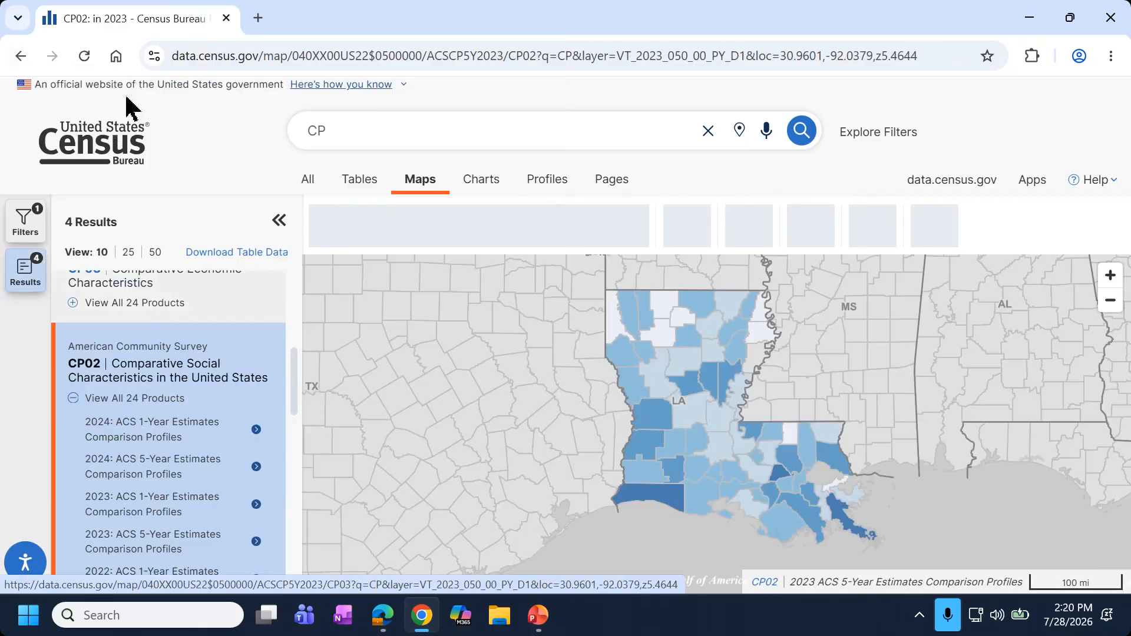
pyautogui.click(88, 60)
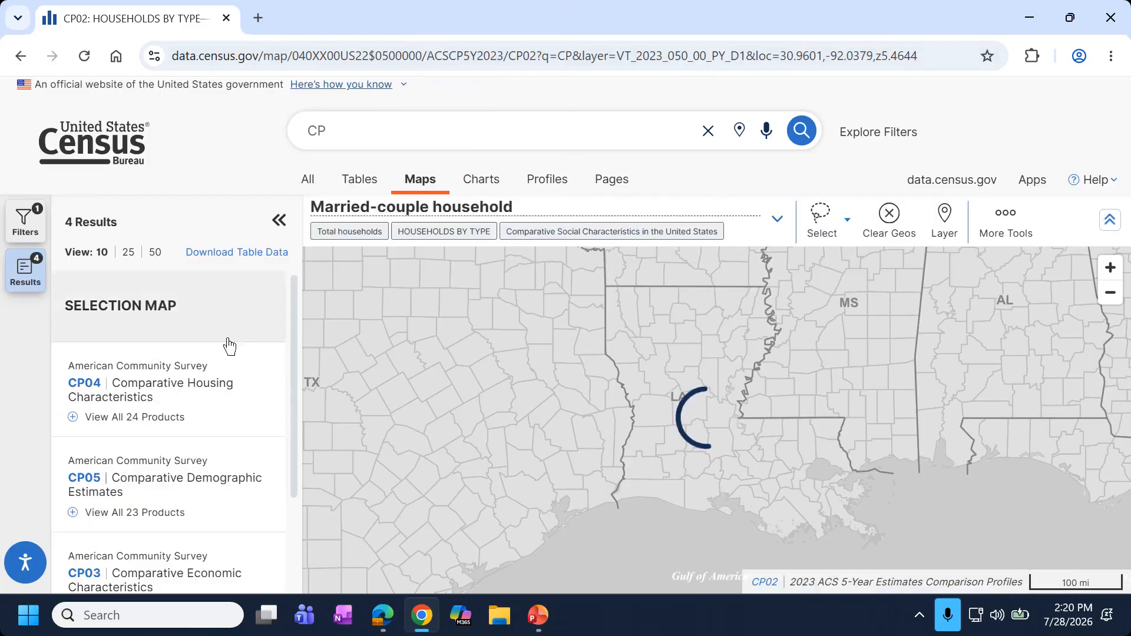
pyautogui.click(279, 220)
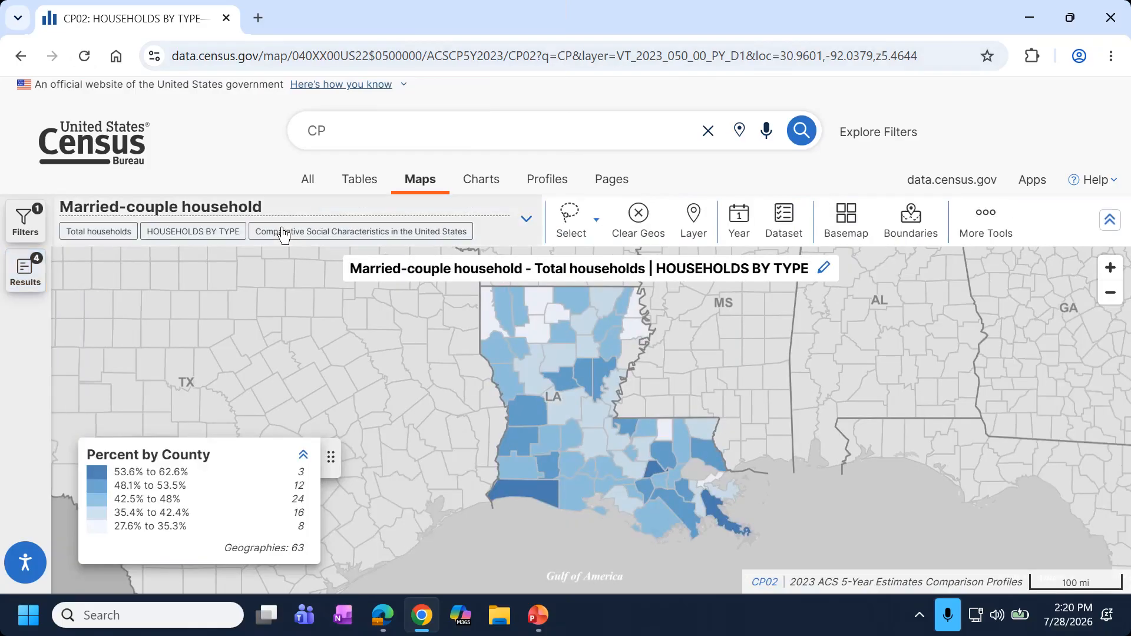
# Map Civilian veterans under VETERAN STATUS, giving a legend of 3.2% to 16.6%.
pyautogui.click(303, 222)
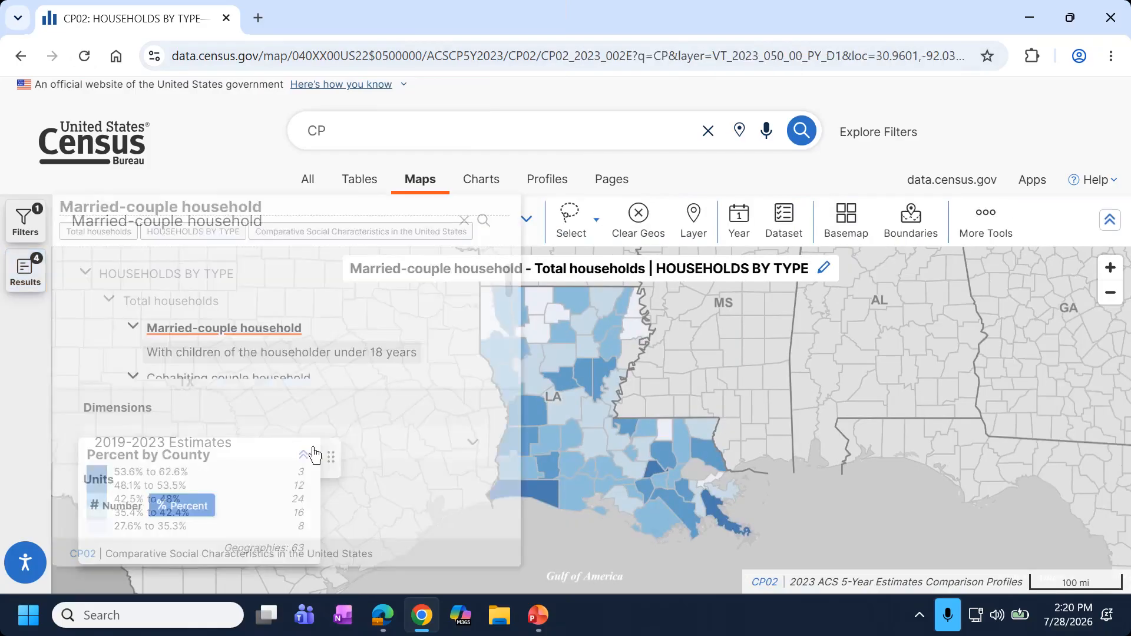
pyautogui.scroll(-10, 215, 377)
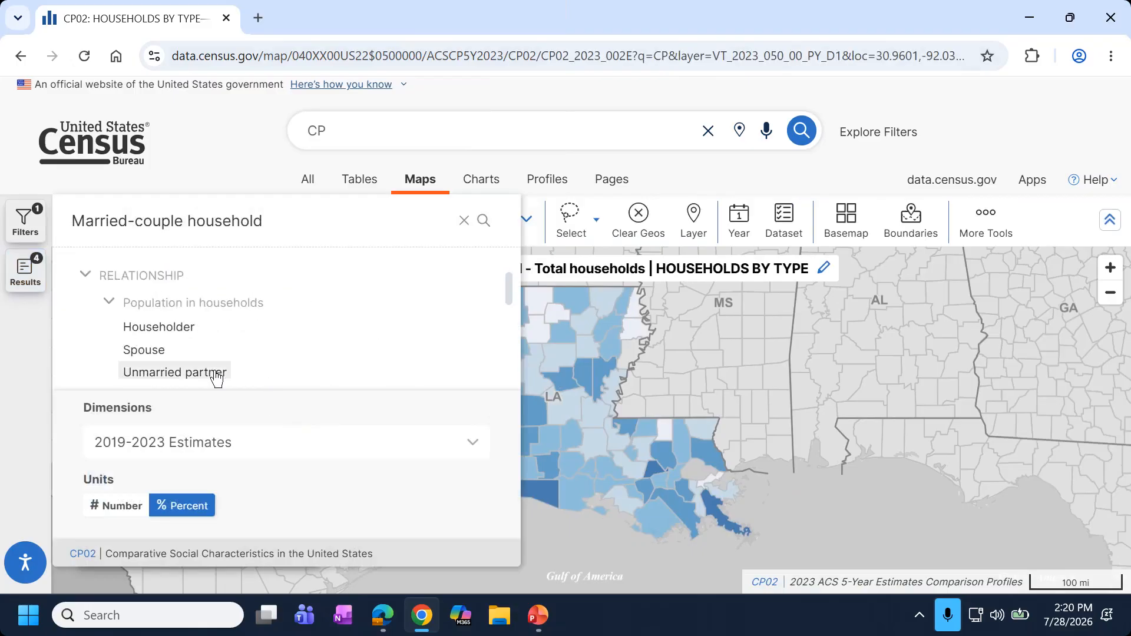
pyautogui.scroll(-15, 213, 379)
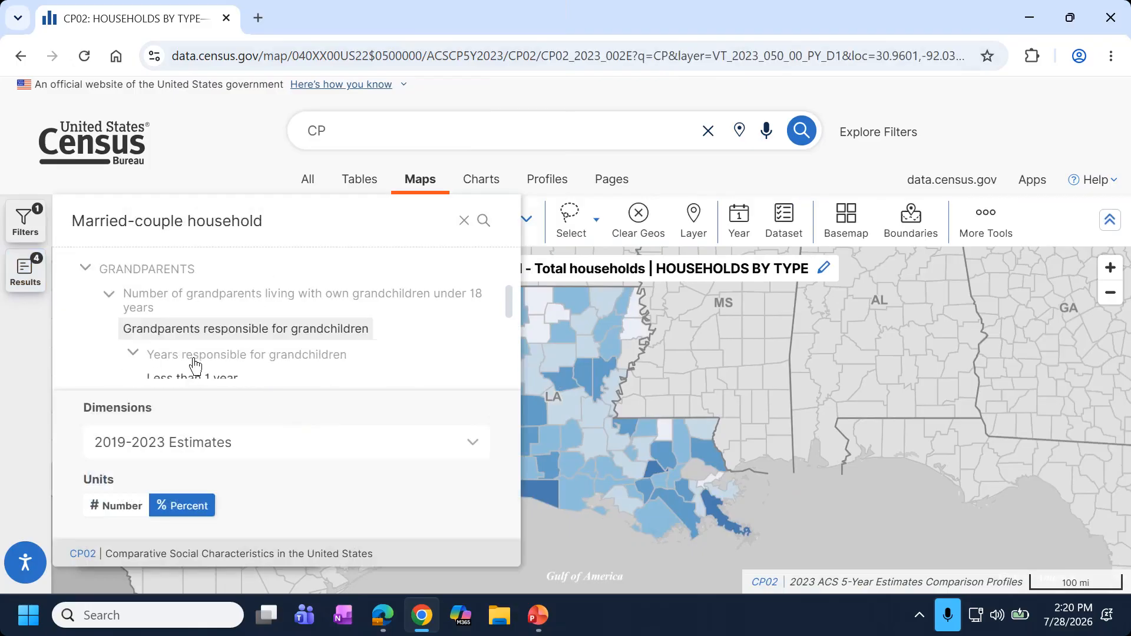
pyautogui.scroll(-10, 196, 365)
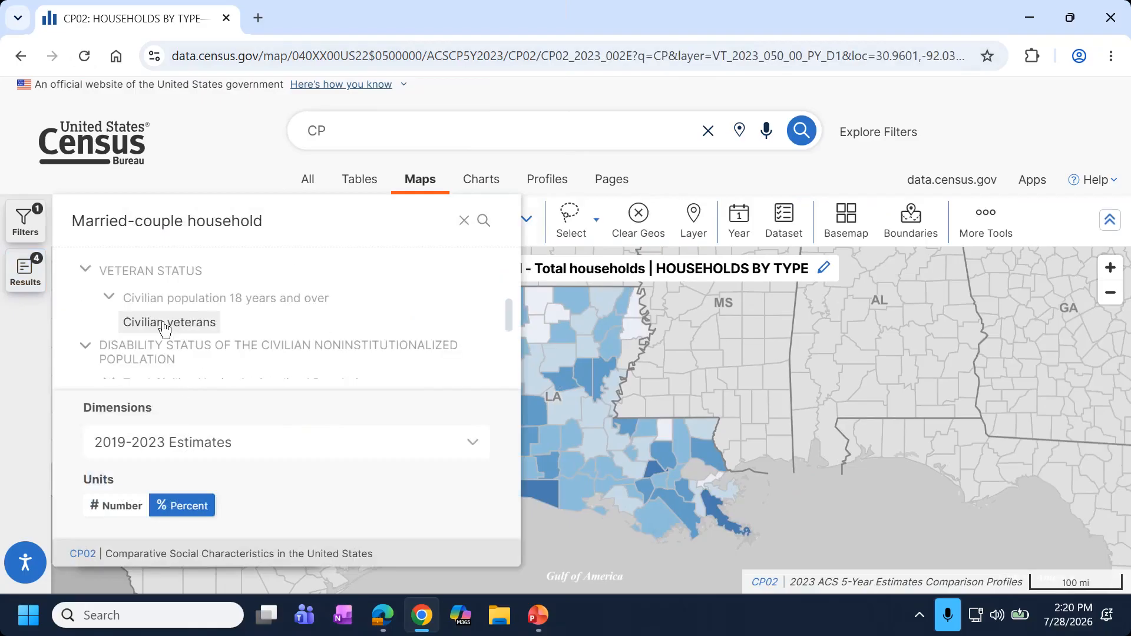
pyautogui.click(158, 322)
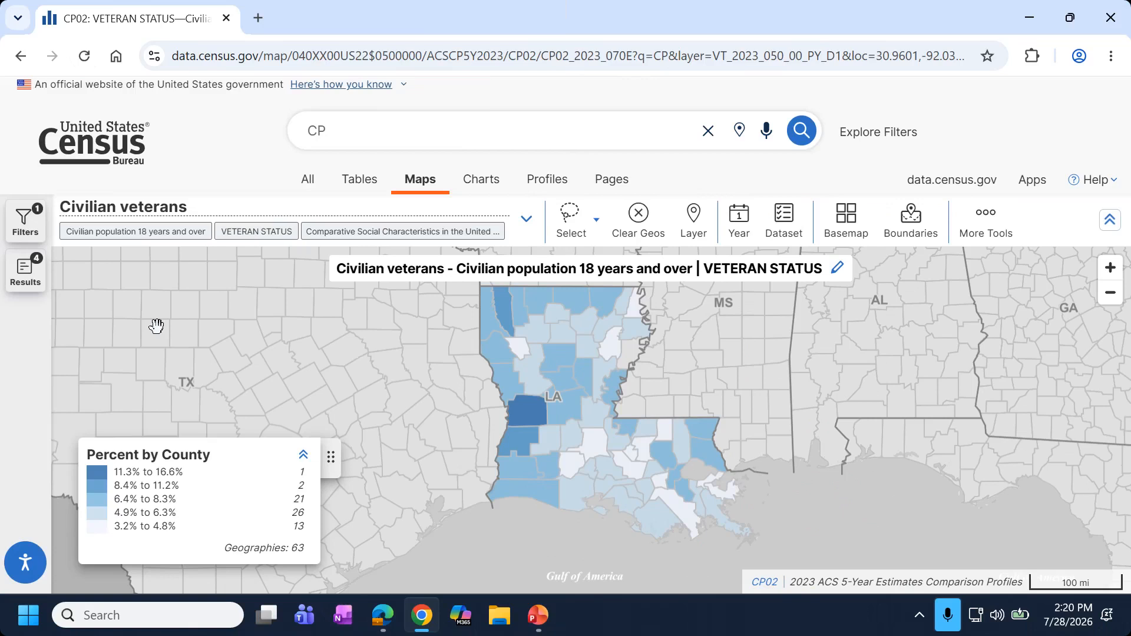
pyautogui.scroll(1, 524, 415)
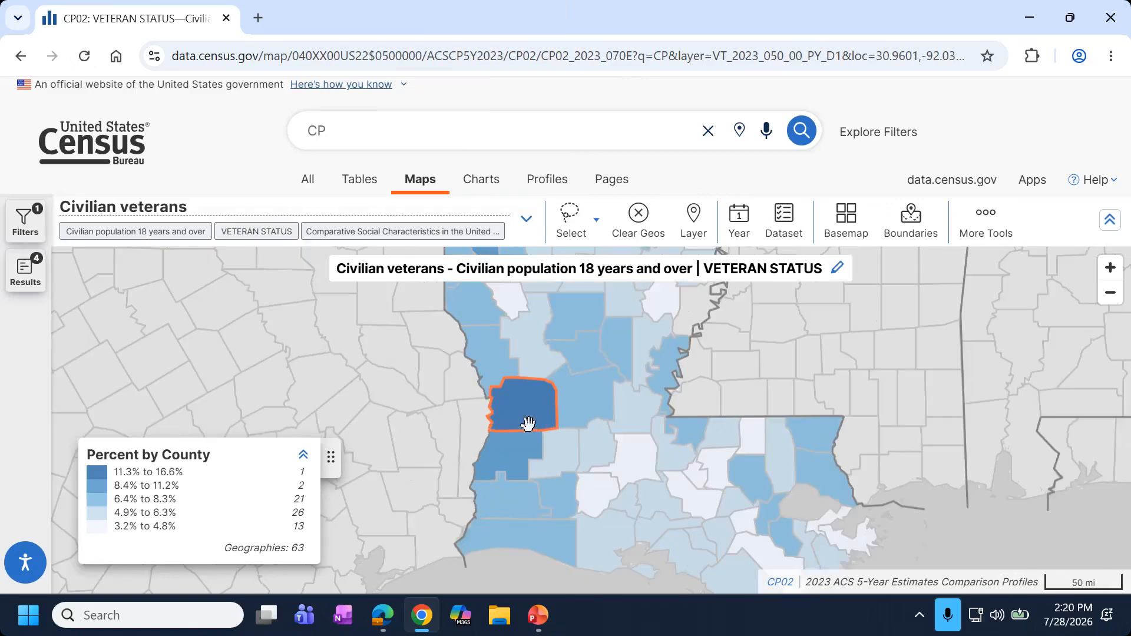
pyautogui.scroll(2, 527, 423)
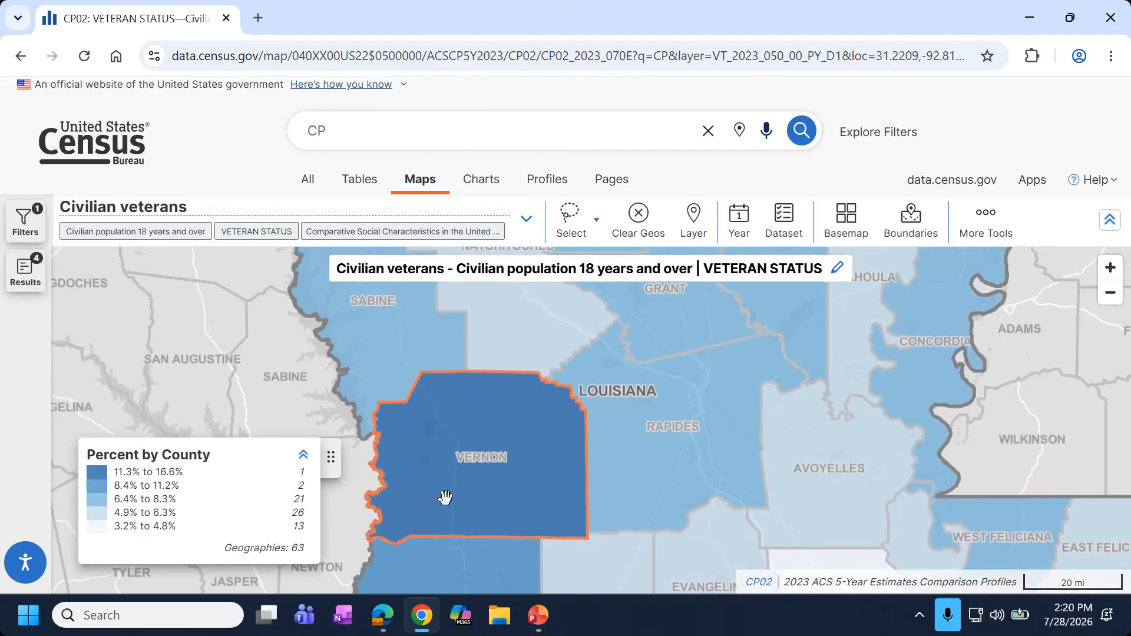
pyautogui.click(466, 415)
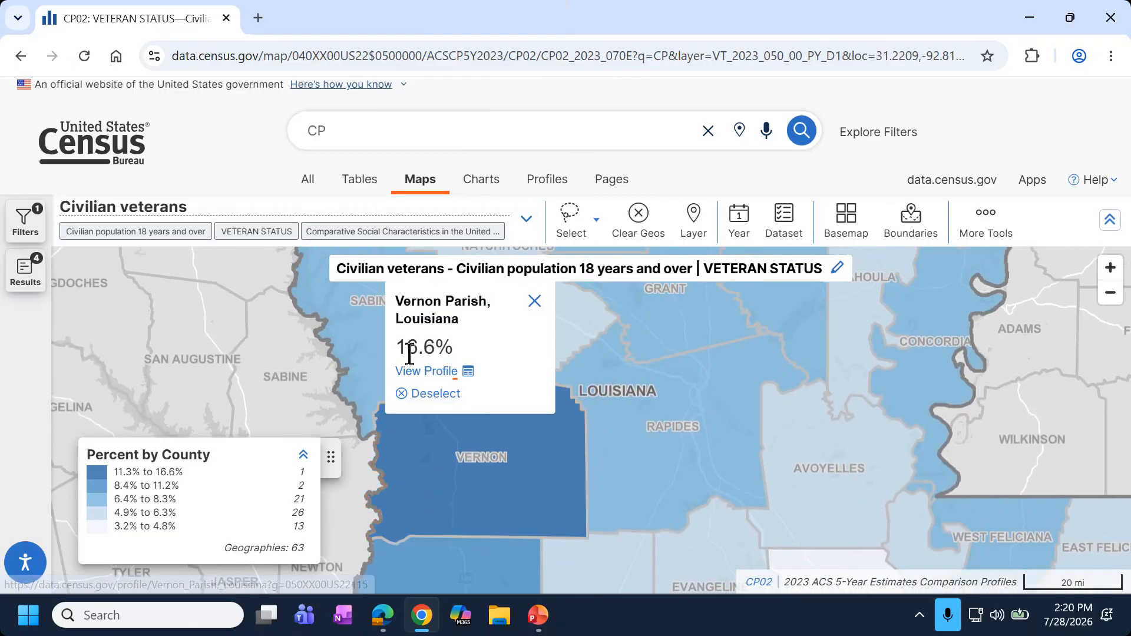
pyautogui.click(532, 302)
pyautogui.moveTo(500, 308); pyautogui.dragTo(536, 616)
pyautogui.moveTo(501, 386); pyautogui.dragTo(391, 308)
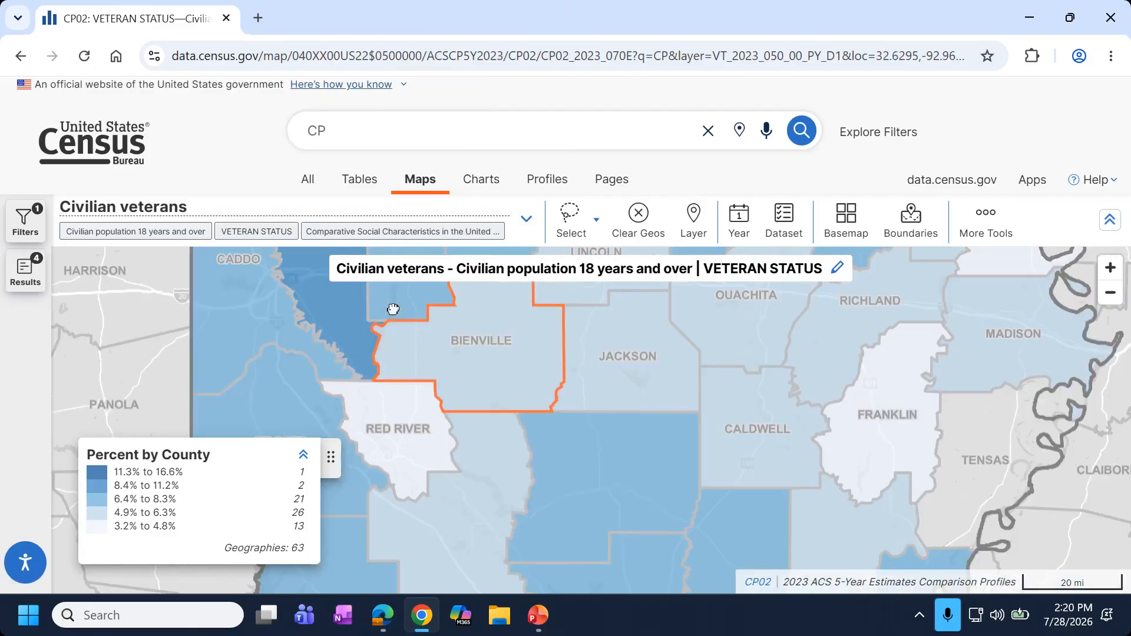
pyautogui.moveTo(429, 404); pyautogui.dragTo(434, 265)
pyautogui.scroll(-3, 445, 440)
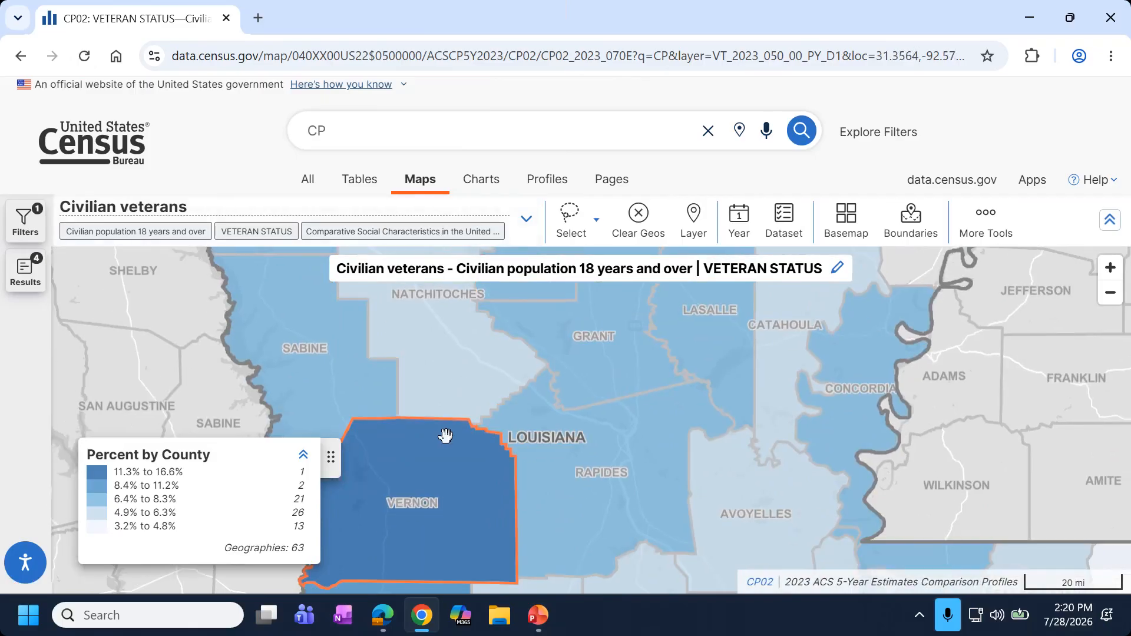
pyautogui.scroll(1, 445, 440)
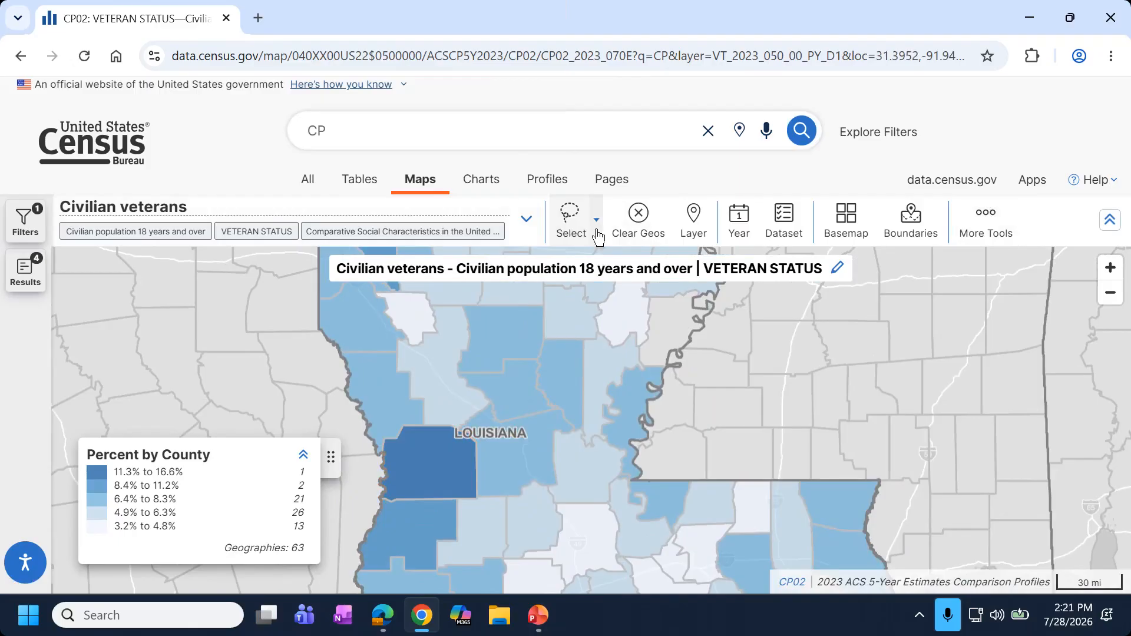
pyautogui.scroll(-3, 441, 329)
pyautogui.moveTo(430, 340); pyautogui.dragTo(409, 440)
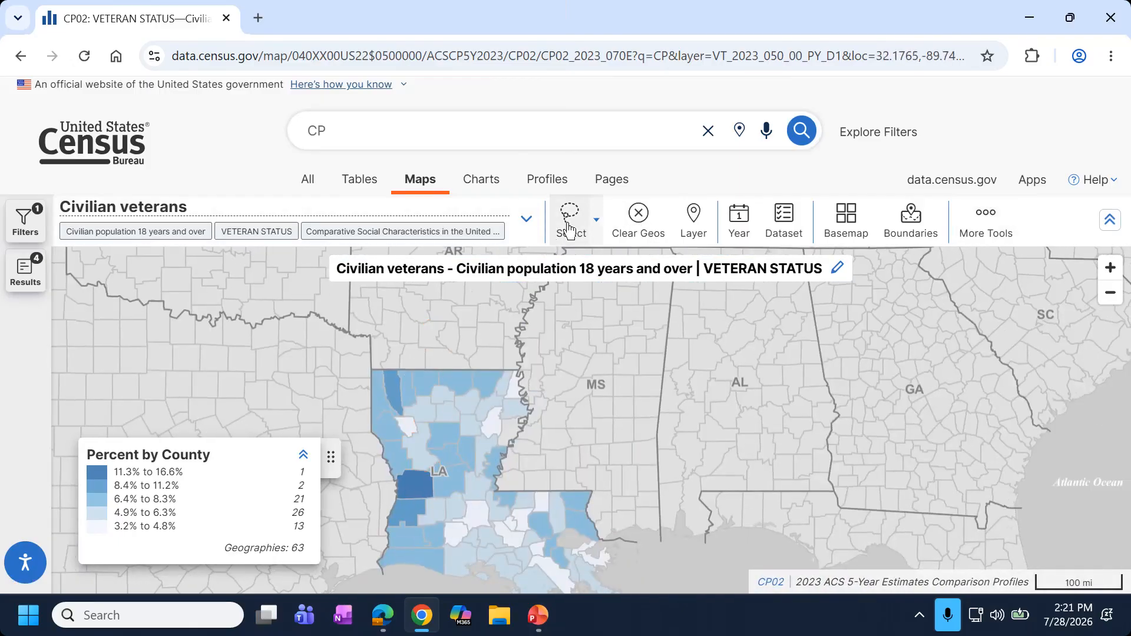
pyautogui.click(596, 229)
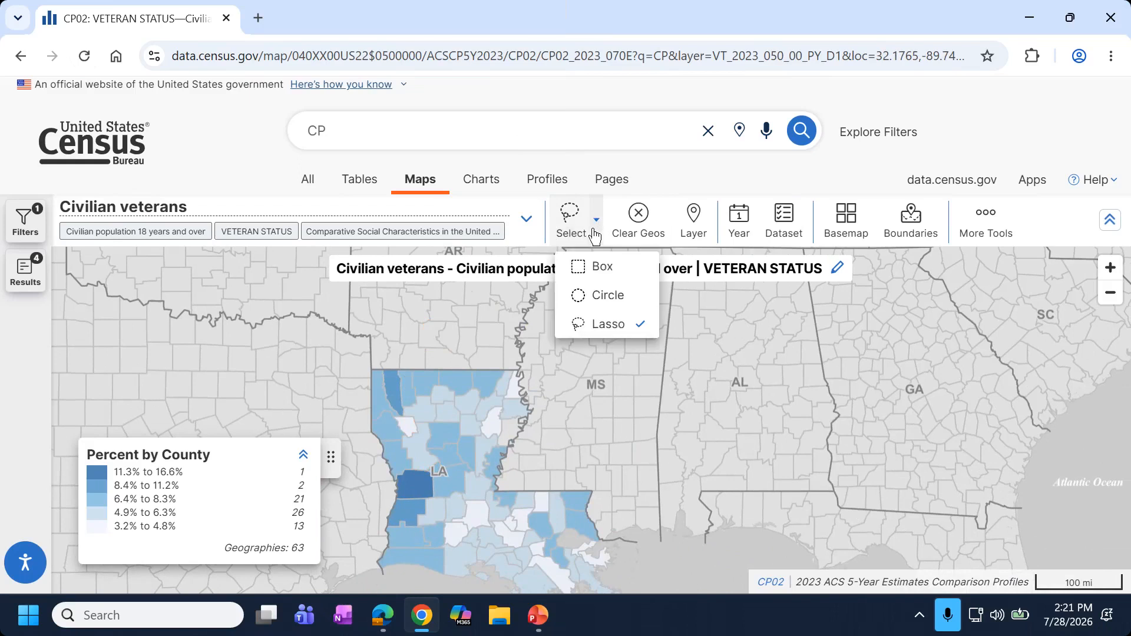
pyautogui.click(606, 328)
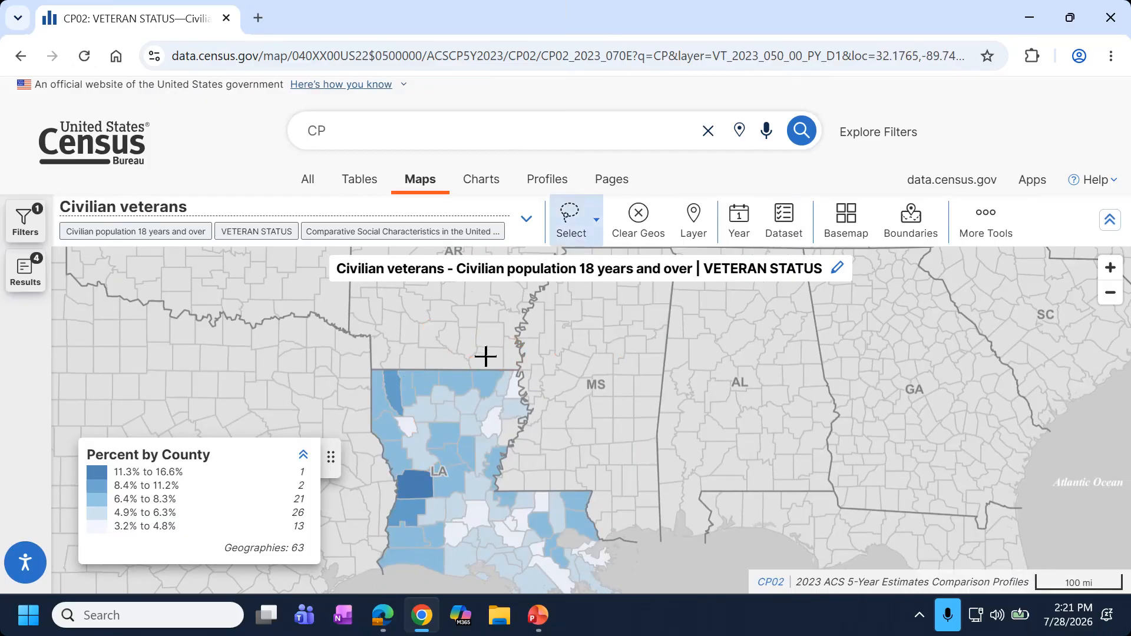
pyautogui.moveTo(486, 356)
pyautogui.mouseDown()
pyautogui.moveTo(501, 336)
pyautogui.moveTo(482, 341)
pyautogui.moveTo(488, 354)
pyautogui.moveTo(500, 344)
pyautogui.moveTo(492, 361)
pyautogui.mouseUp()
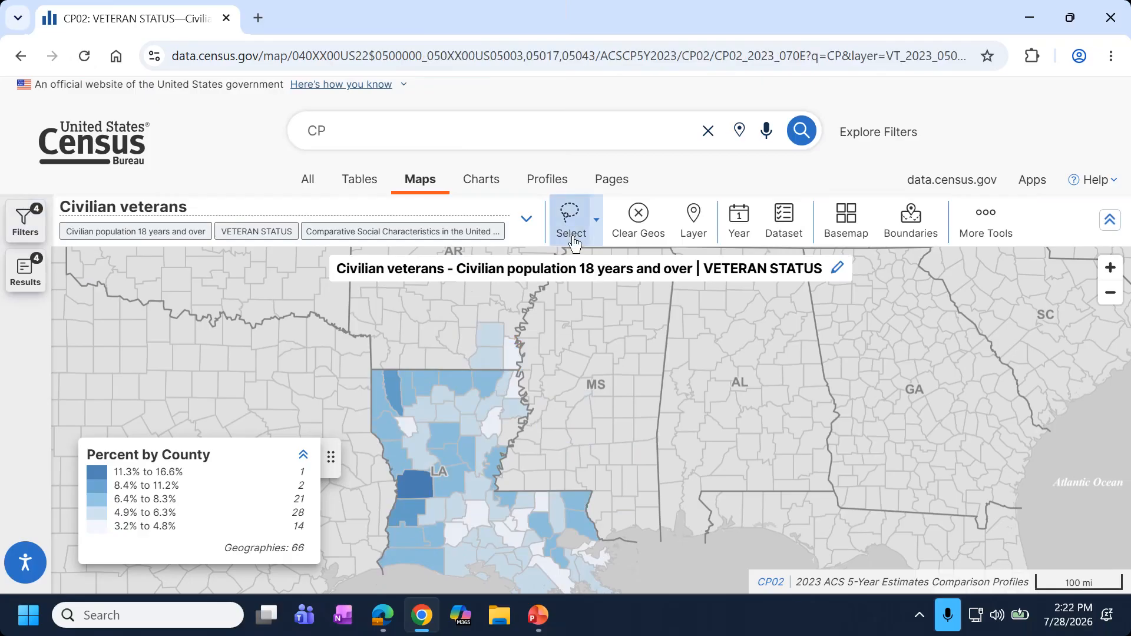
pyautogui.click(443, 433)
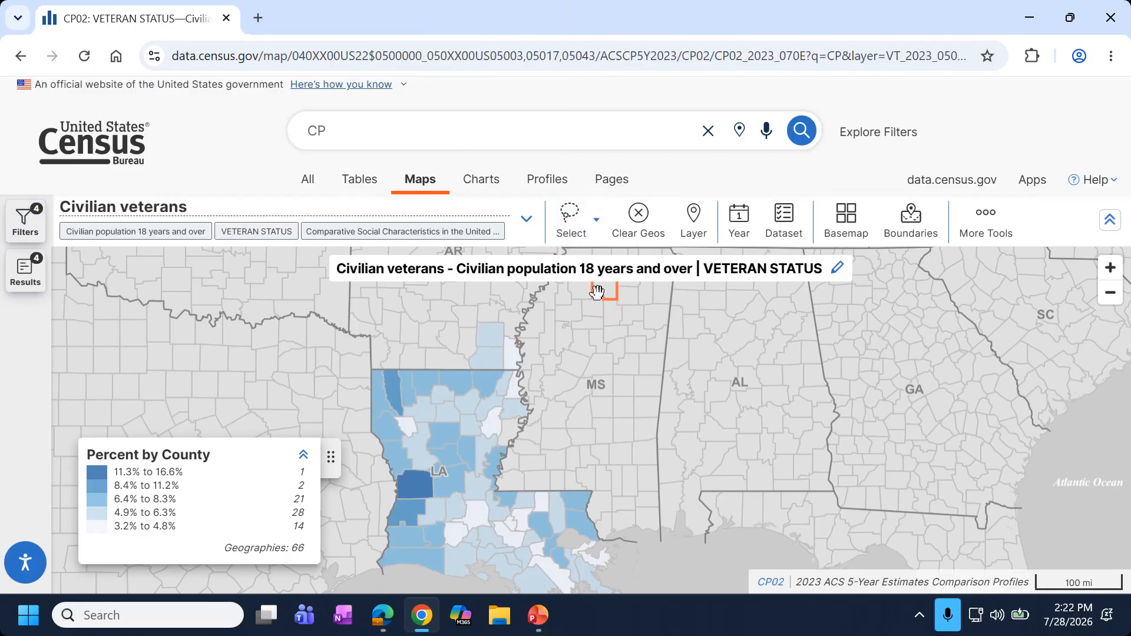
pyautogui.click(487, 354)
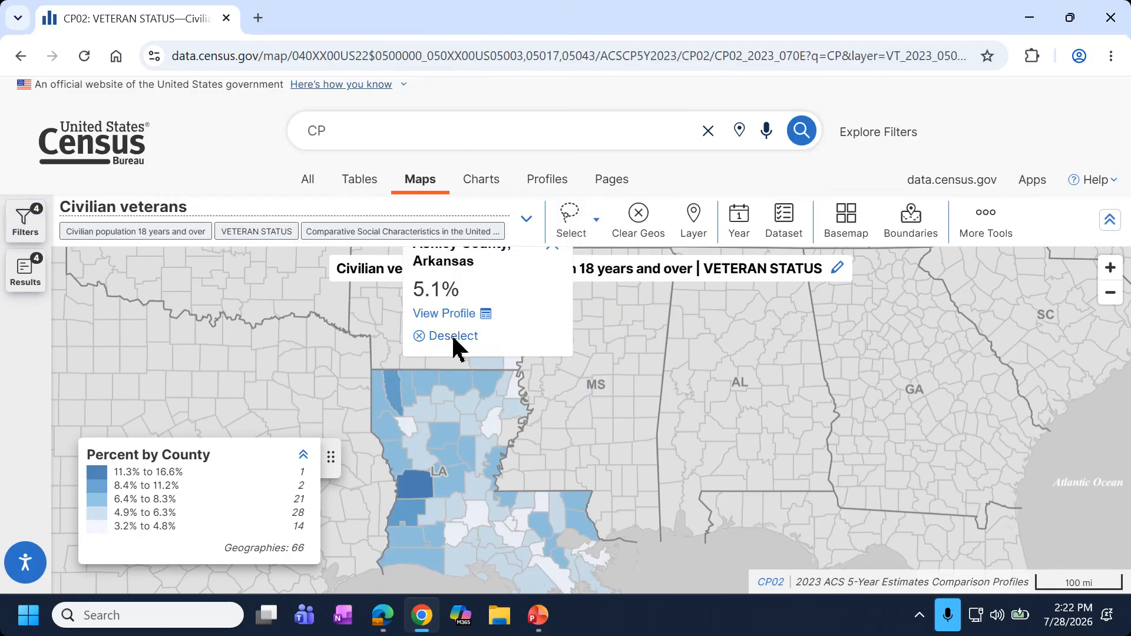
pyautogui.click(454, 343)
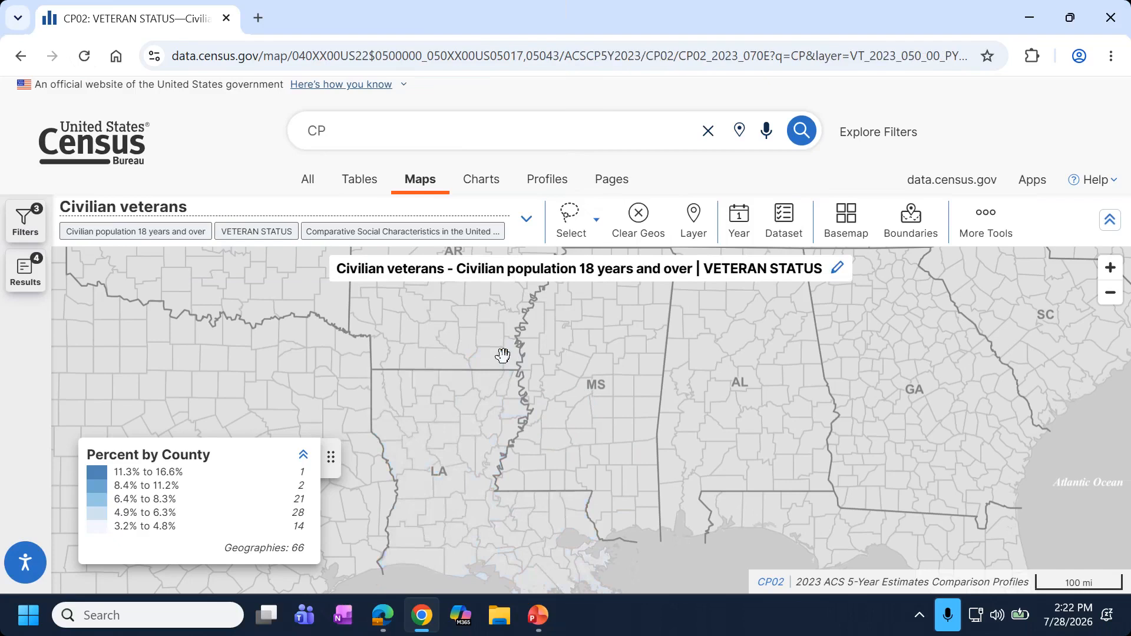
pyautogui.click(603, 319)
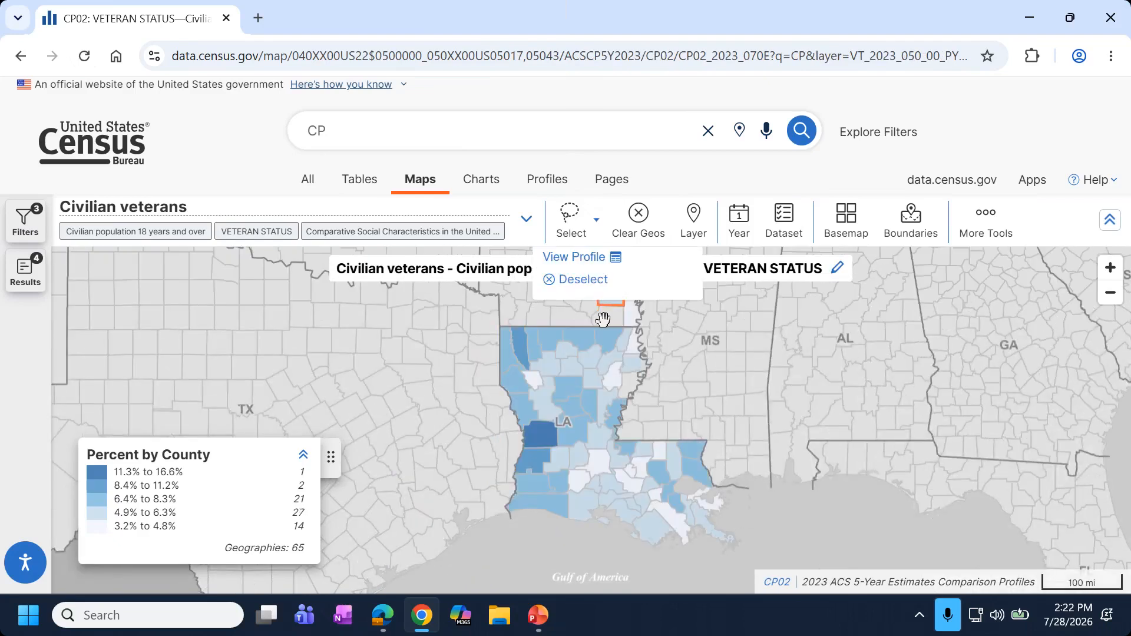
pyautogui.click(595, 281)
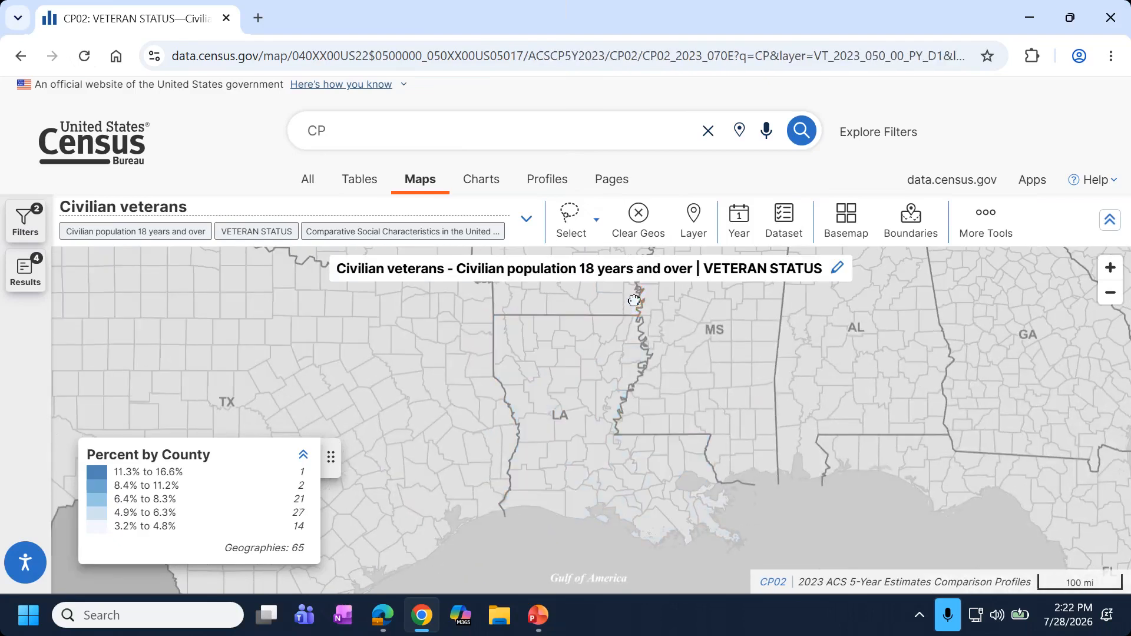
pyautogui.click(586, 280)
pyautogui.click(586, 278)
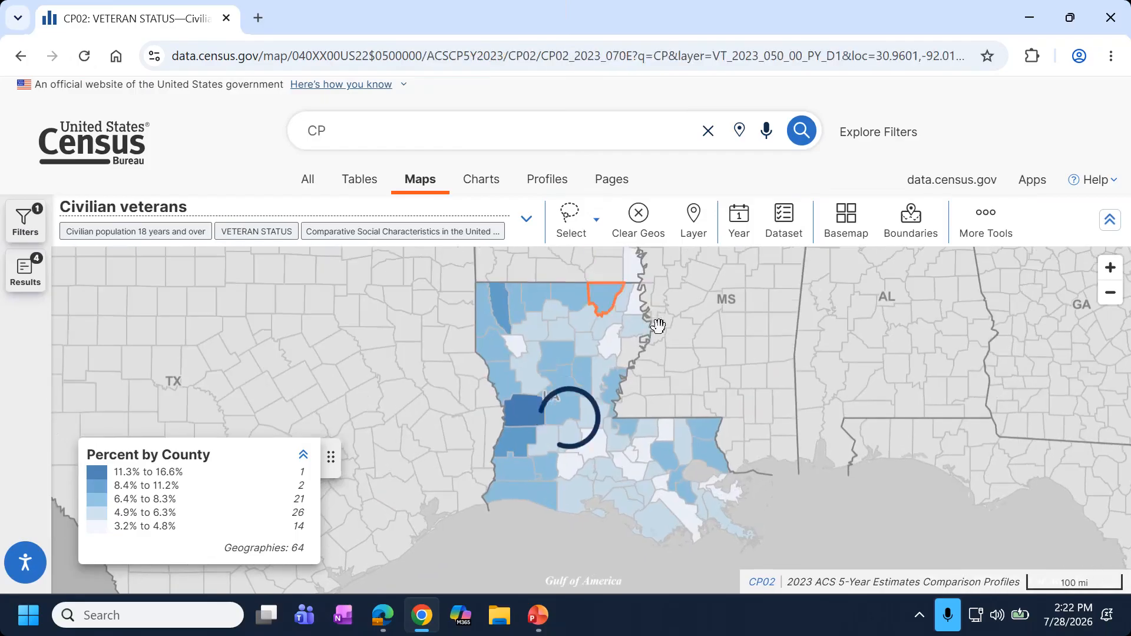
pyautogui.moveTo(648, 342); pyautogui.dragTo(557, 338)
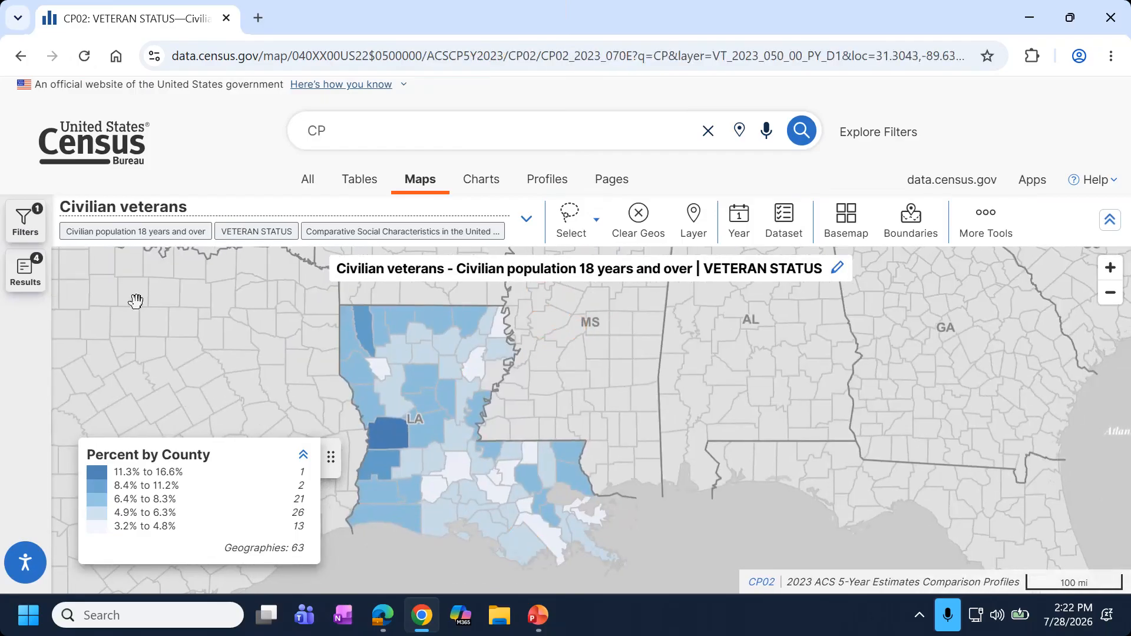
# Look through the map layers and dataset version lists, then close both.
pyautogui.click(696, 239)
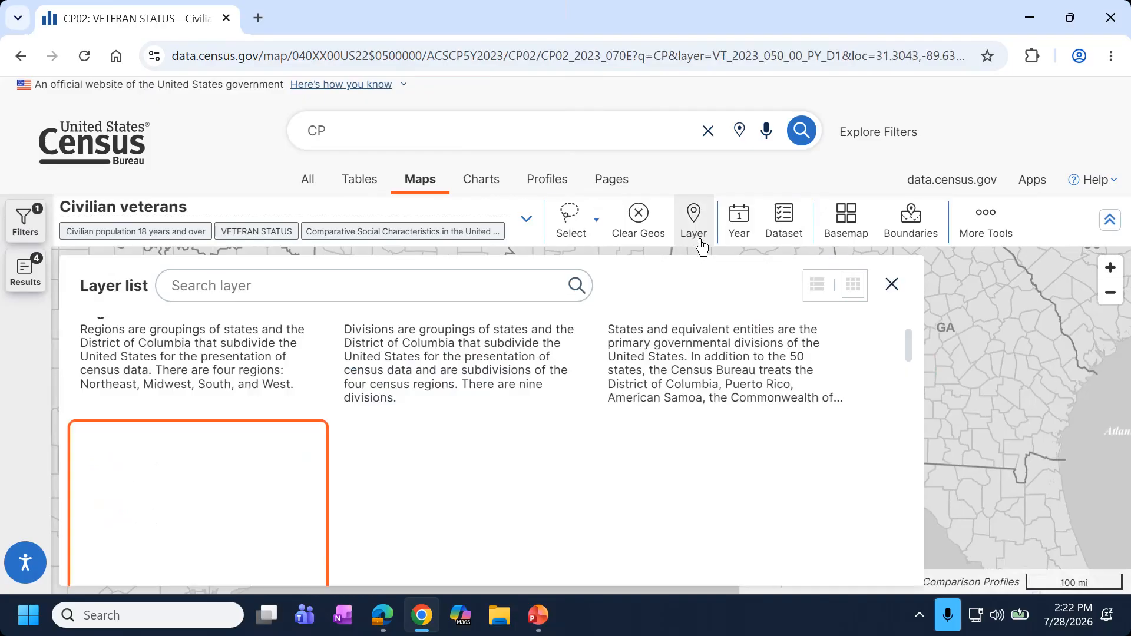
pyautogui.scroll(-2, 158, 451)
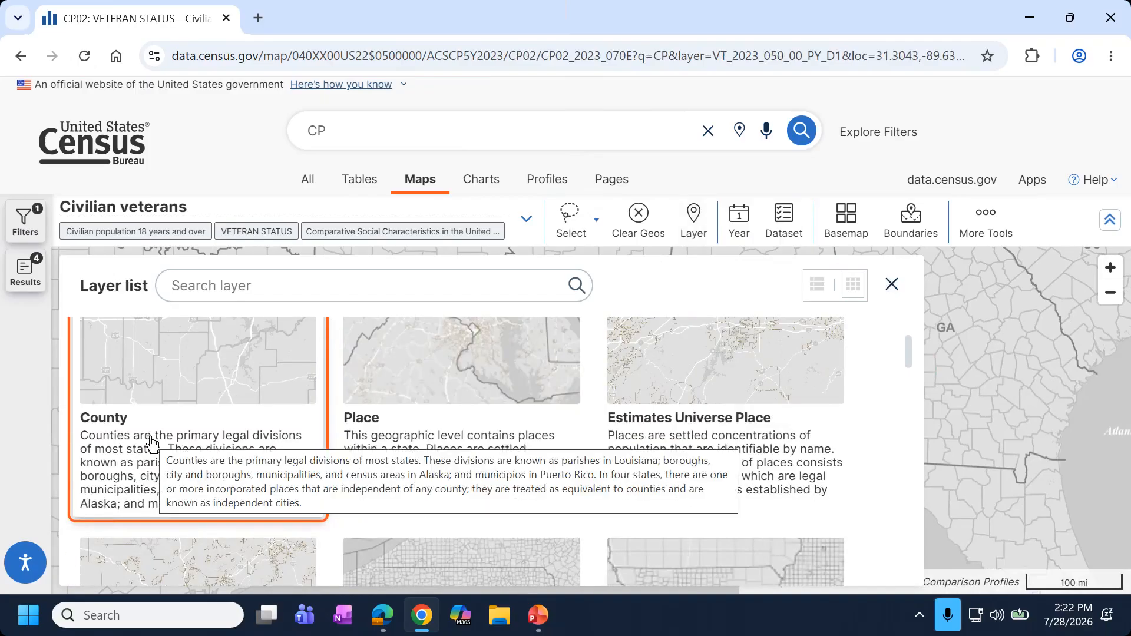
pyautogui.click(891, 284)
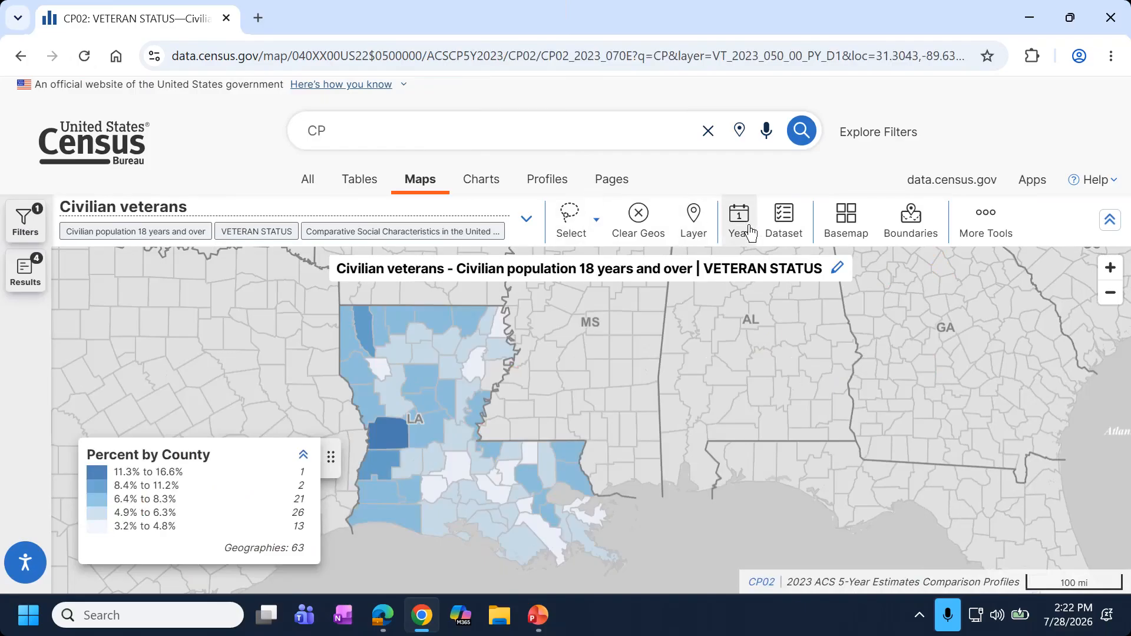
pyautogui.click(777, 234)
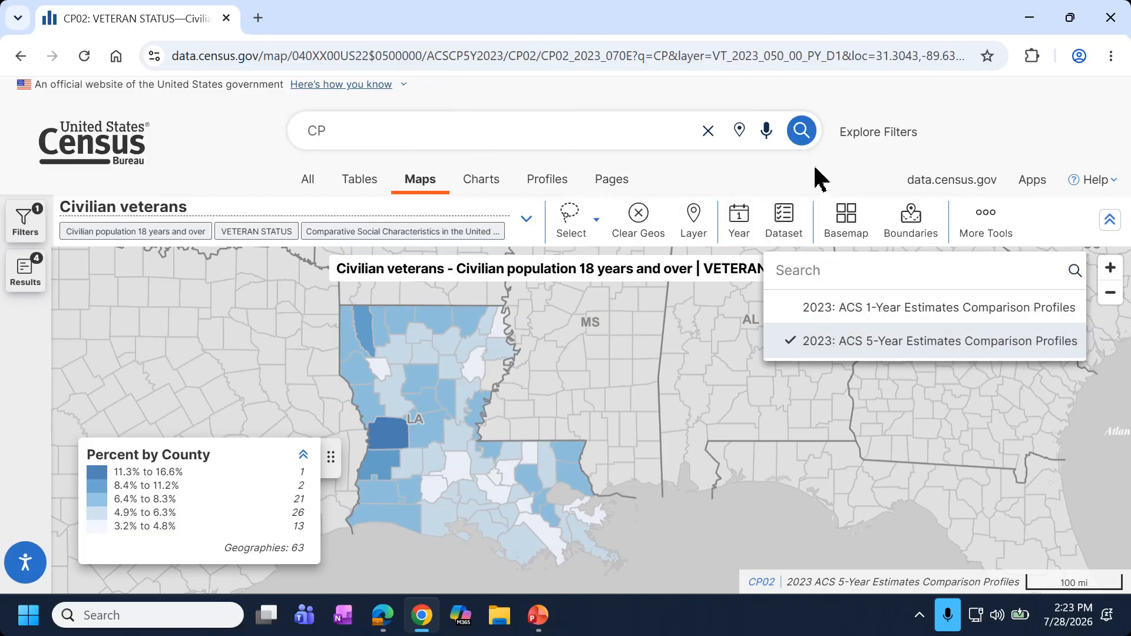
pyautogui.click(819, 179)
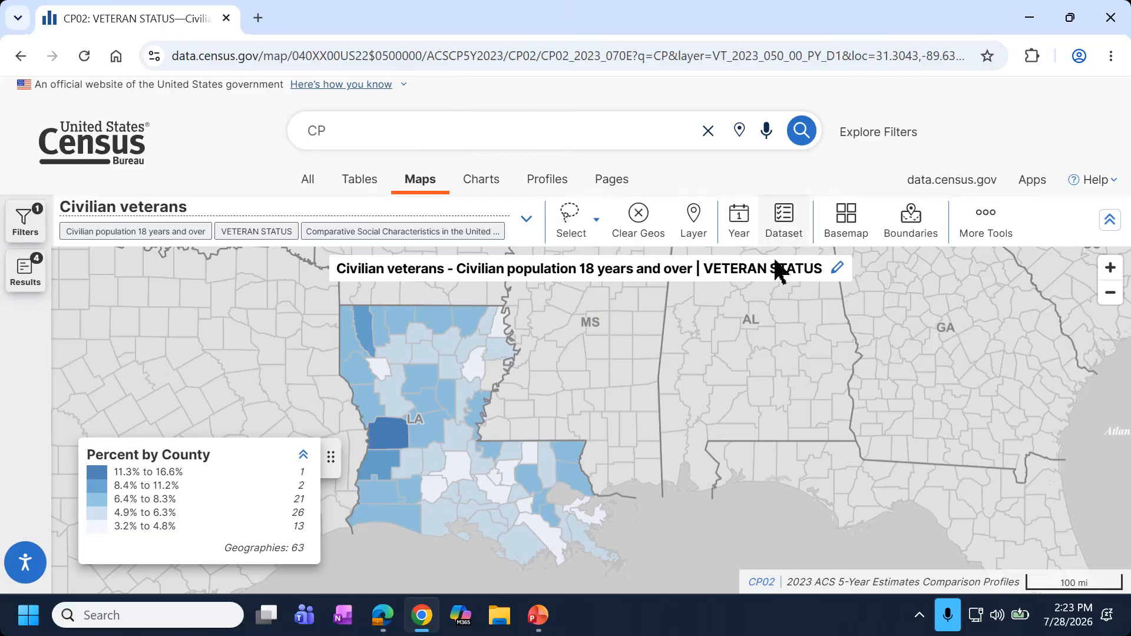
# Zoom in on Winn and Red River parishes and switch the basemap to Detailed.
pyautogui.click(851, 219)
pyautogui.click(426, 402)
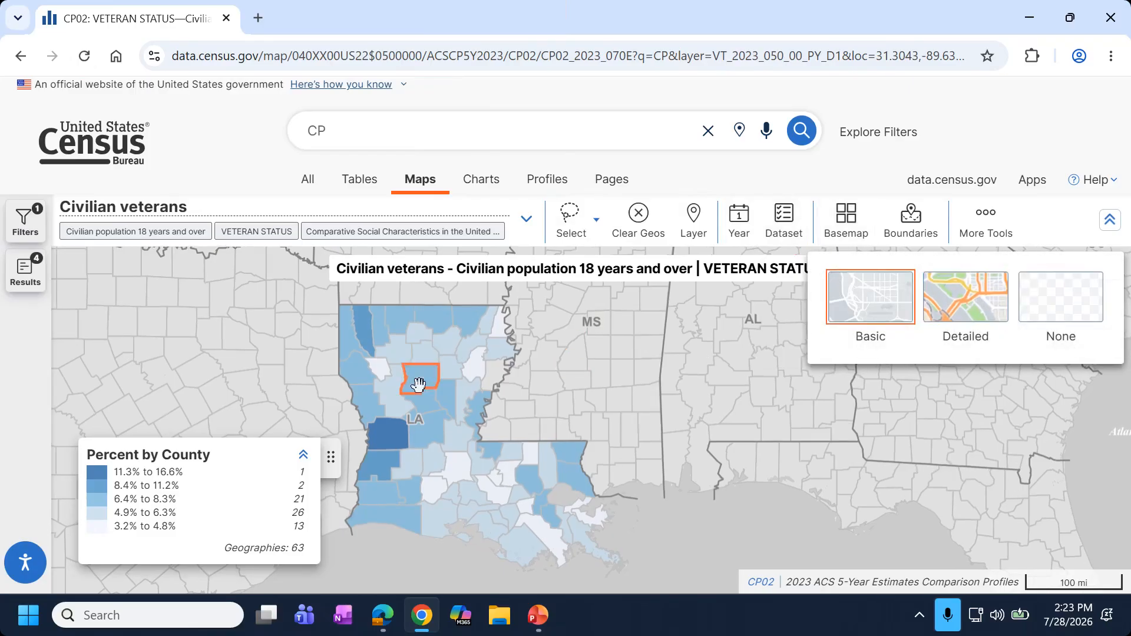
pyautogui.scroll(4, 433, 406)
pyautogui.moveTo(452, 395); pyautogui.dragTo(597, 481)
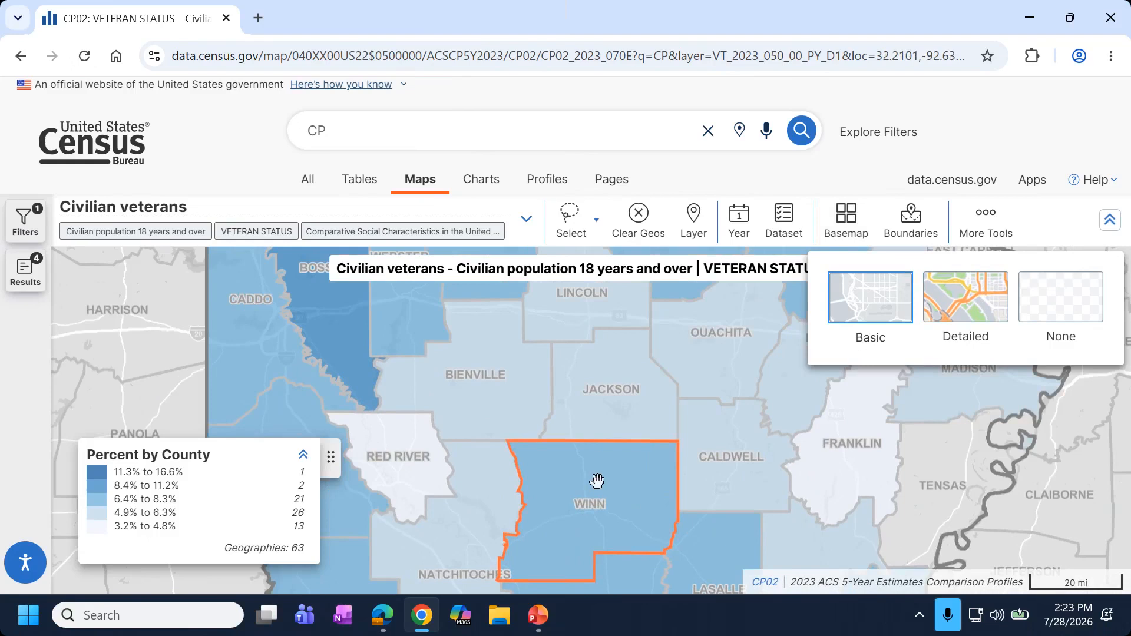
pyautogui.click(382, 472)
pyautogui.scroll(4, 382, 472)
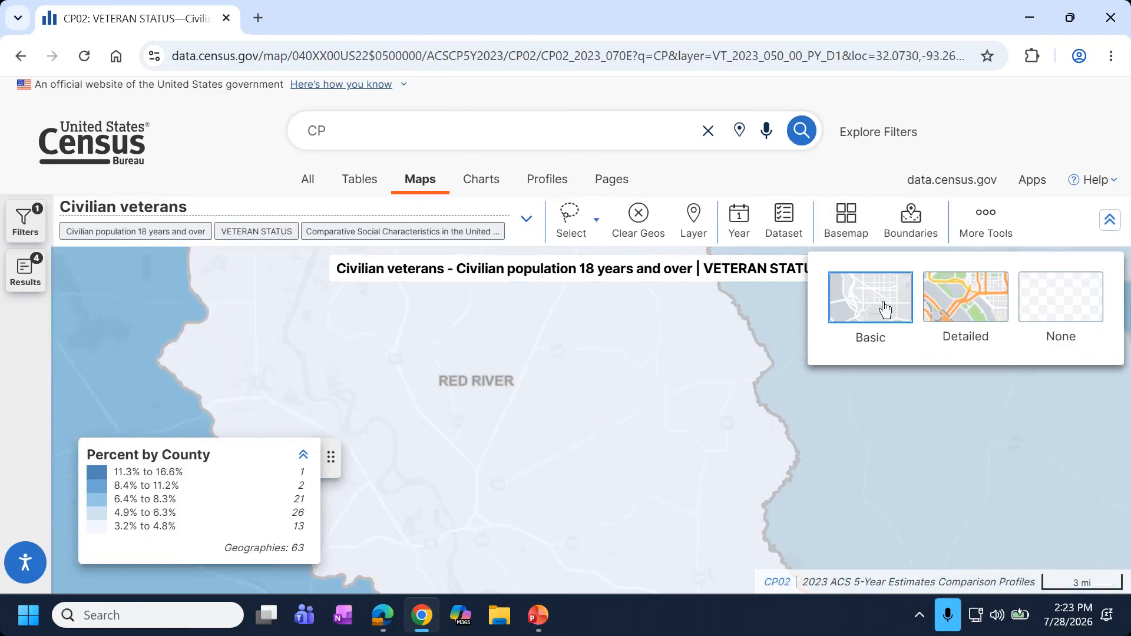
pyautogui.click(944, 286)
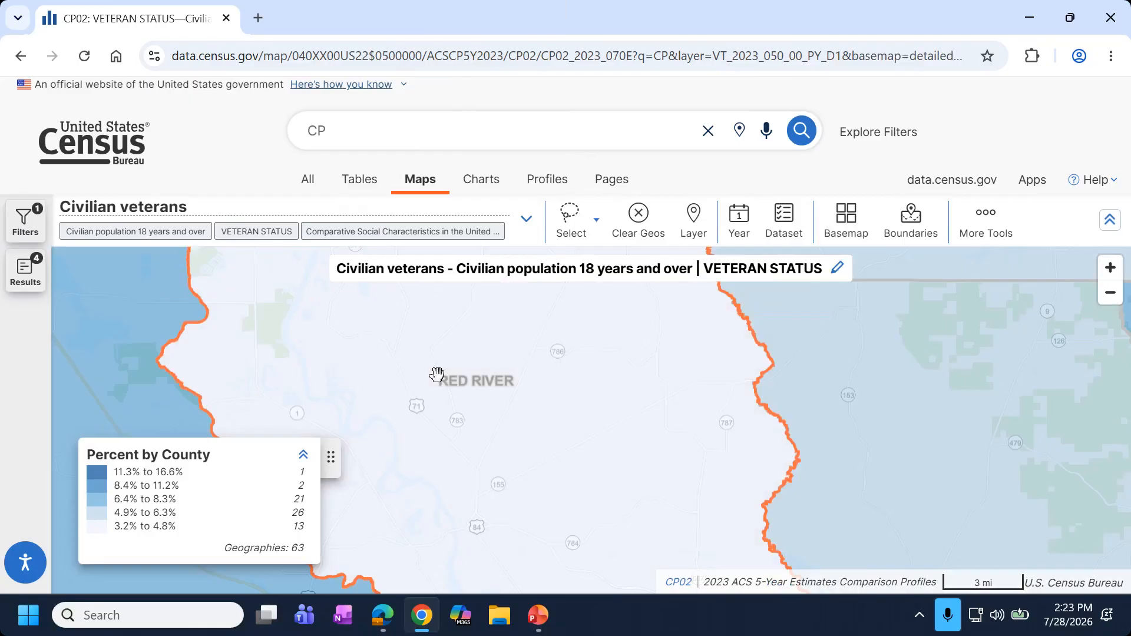
# Pan south across Natchitoches, Grant, Sabine, Vernon and Rapides parishes.
pyautogui.scroll(-2, 396, 365)
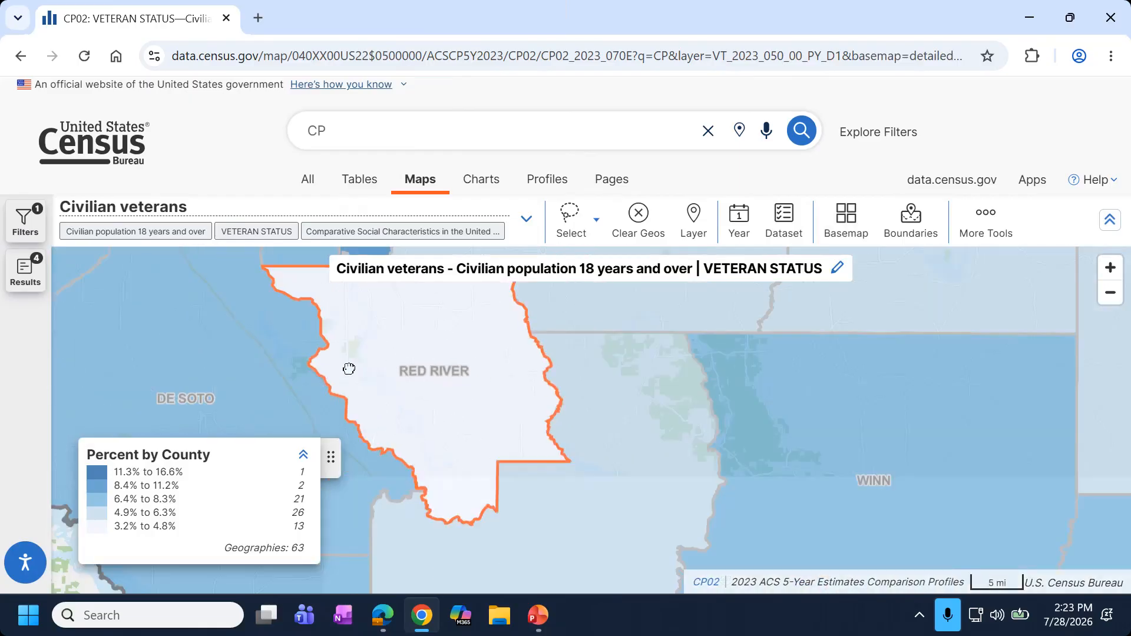
pyautogui.moveTo(677, 470); pyautogui.dragTo(473, 332)
pyautogui.moveTo(557, 499); pyautogui.dragTo(587, 264)
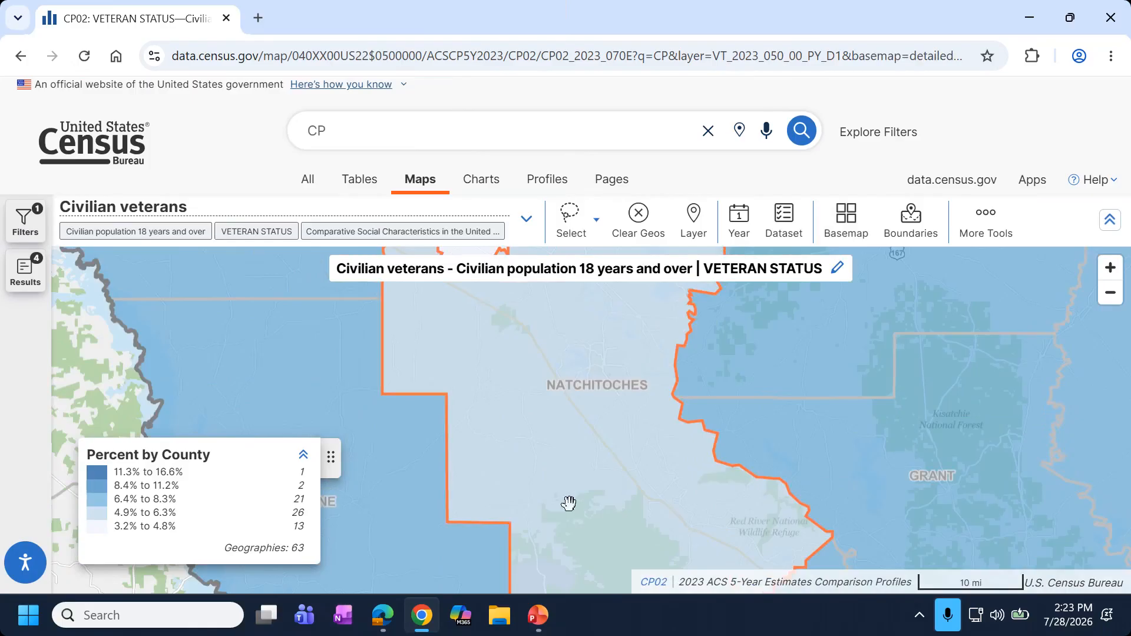
pyautogui.moveTo(525, 453); pyautogui.dragTo(475, 329)
pyautogui.scroll(-1, 592, 518)
pyautogui.moveTo(523, 428); pyautogui.dragTo(436, 312)
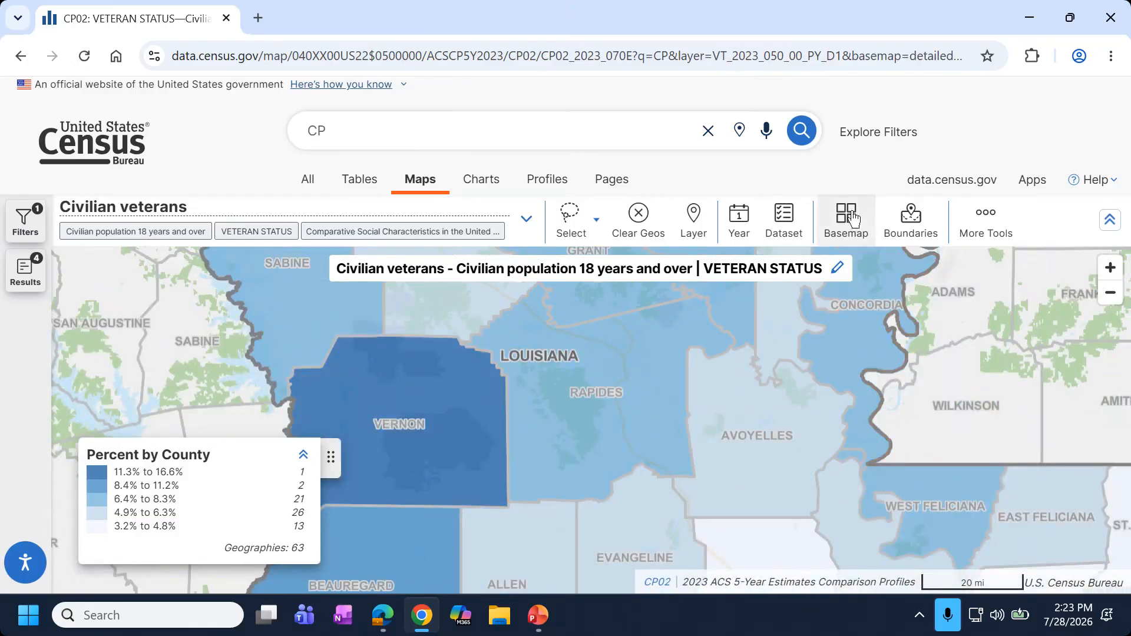
# Switch the basemap back to Basic and zoom out toward Louisiana.
pyautogui.click(852, 220)
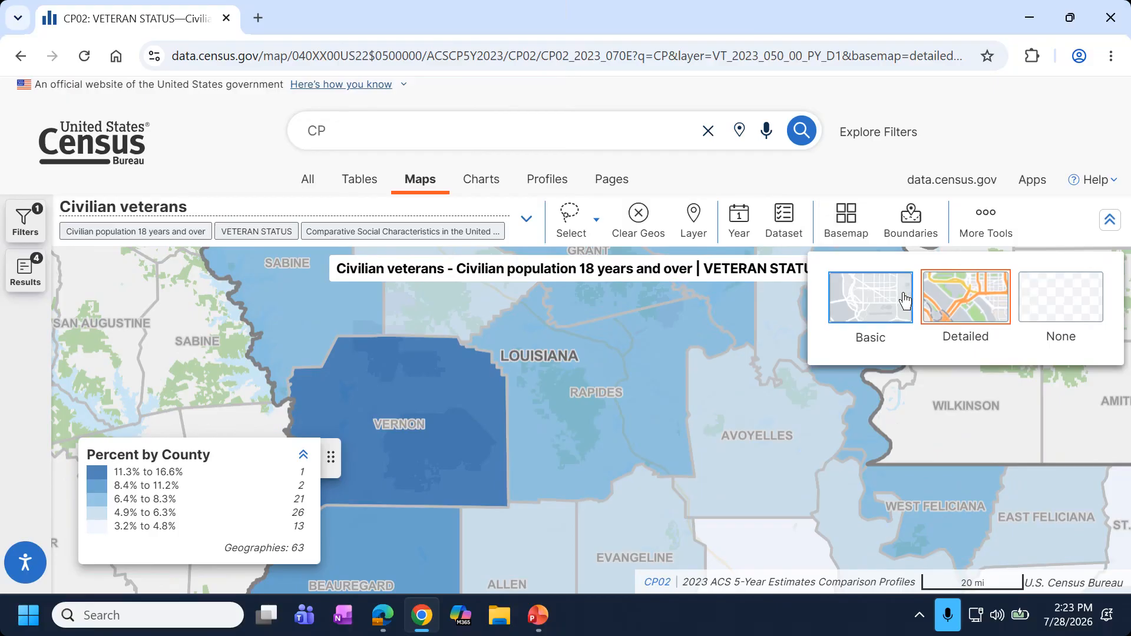
pyautogui.click(905, 301)
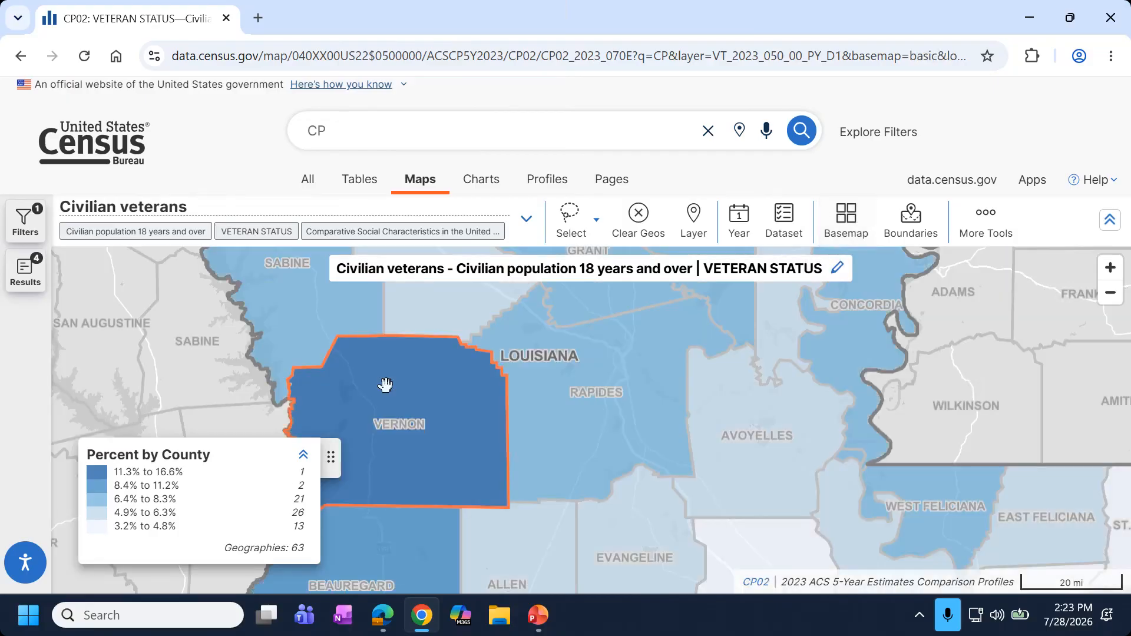
pyautogui.scroll(-5, 386, 385)
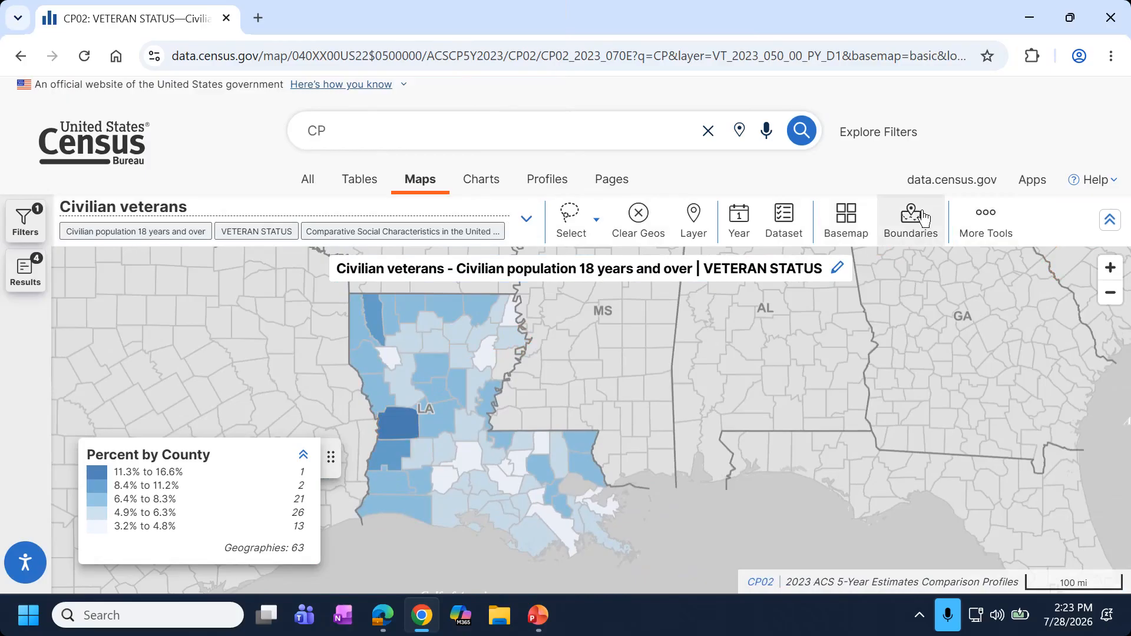
# Turn on Place boundary lines and labels and zoom to Ouachita Parish and Monroe.
pyautogui.click(922, 218)
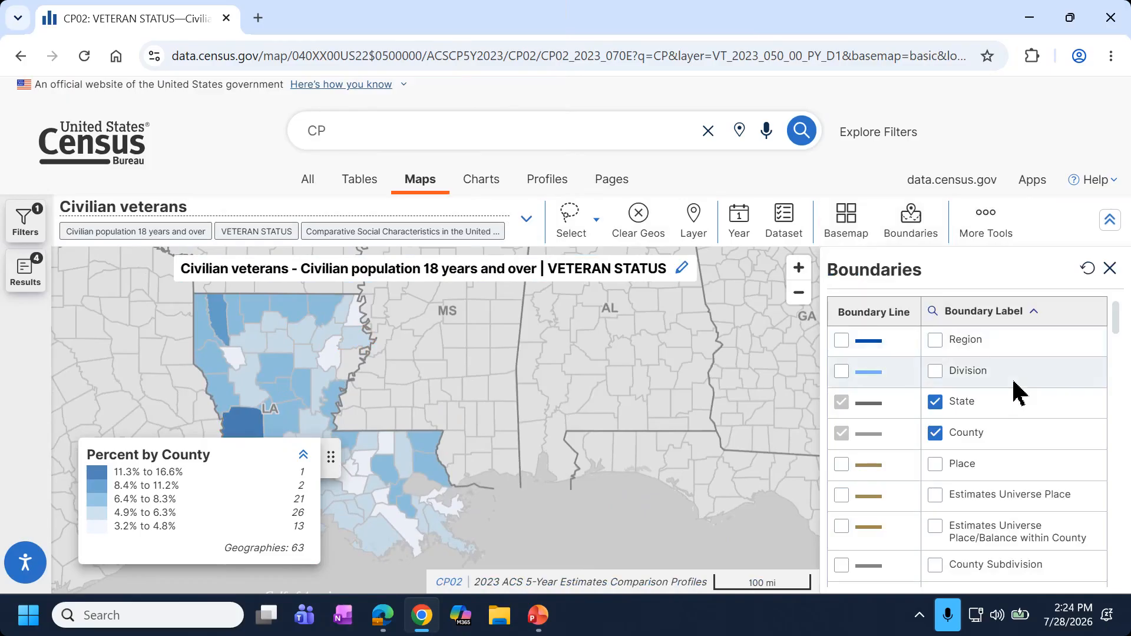
pyautogui.click(842, 464)
pyautogui.click(935, 463)
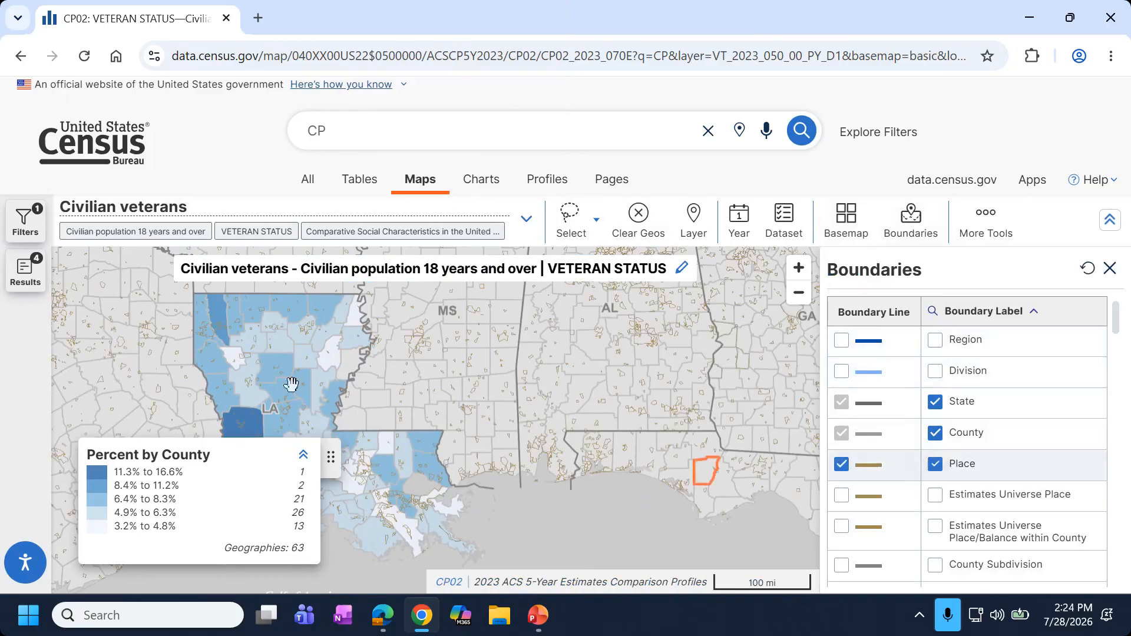
pyautogui.scroll(1, 437, 390)
pyautogui.scroll(1, 468, 323)
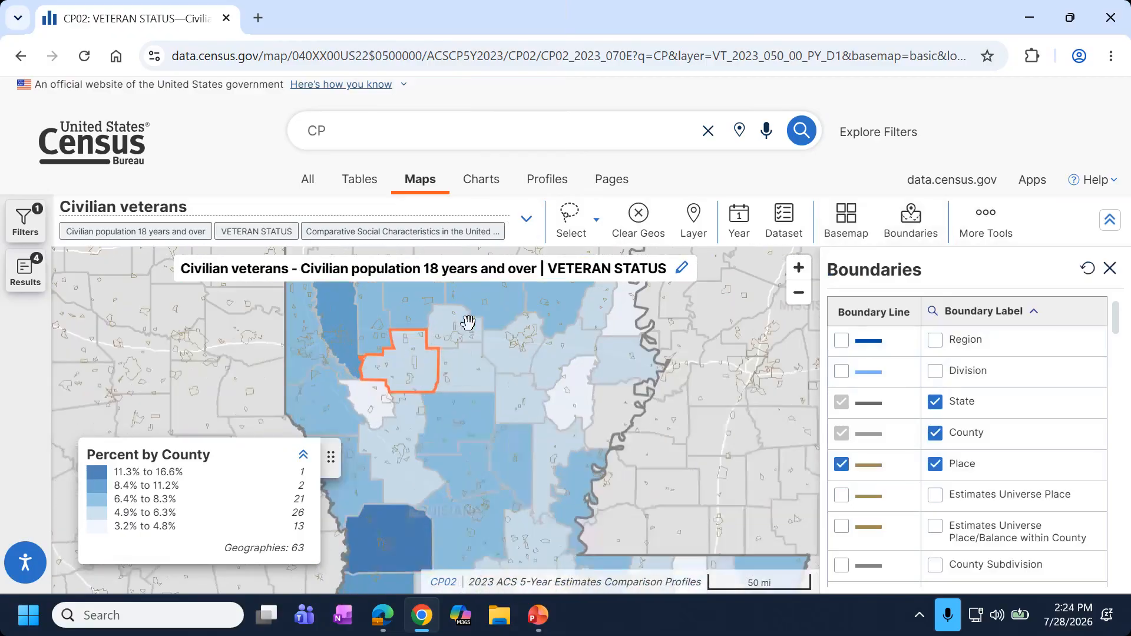
pyautogui.scroll(2, 469, 328)
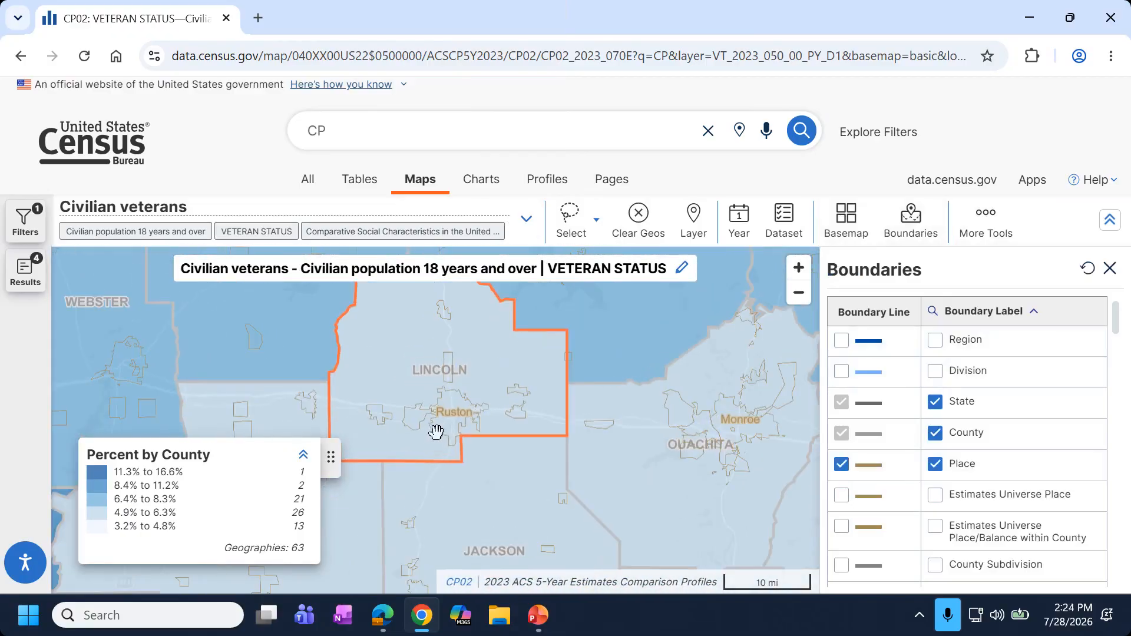
pyautogui.moveTo(638, 489); pyautogui.dragTo(436, 451)
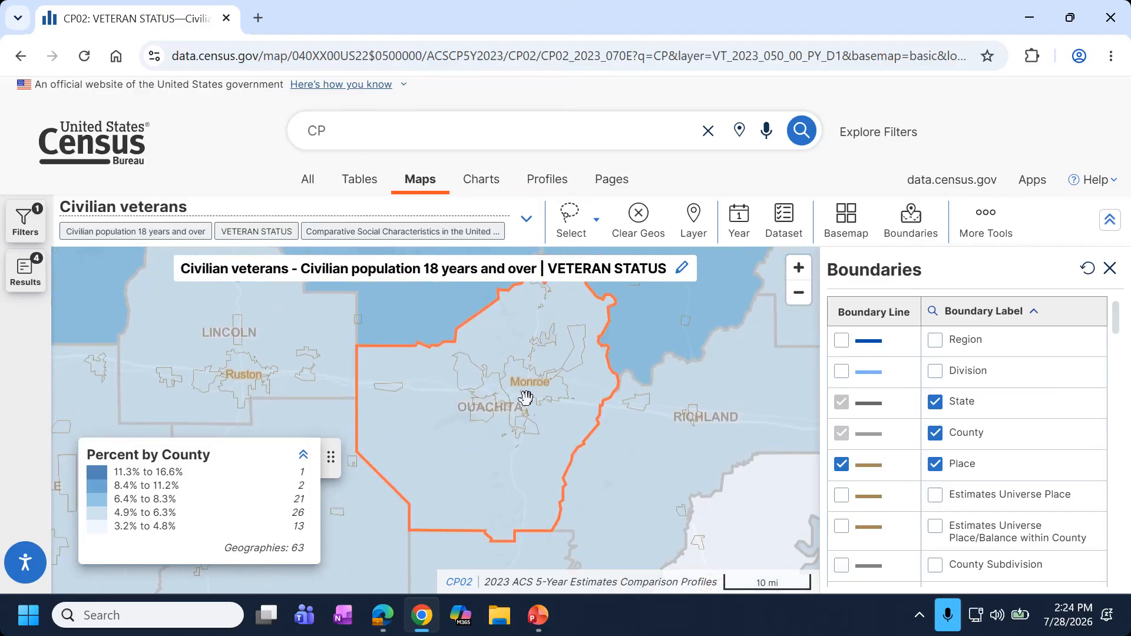
# Hide the Place labels and lines again and bring up the More Tools list.
pyautogui.click(934, 463)
pyautogui.click(843, 464)
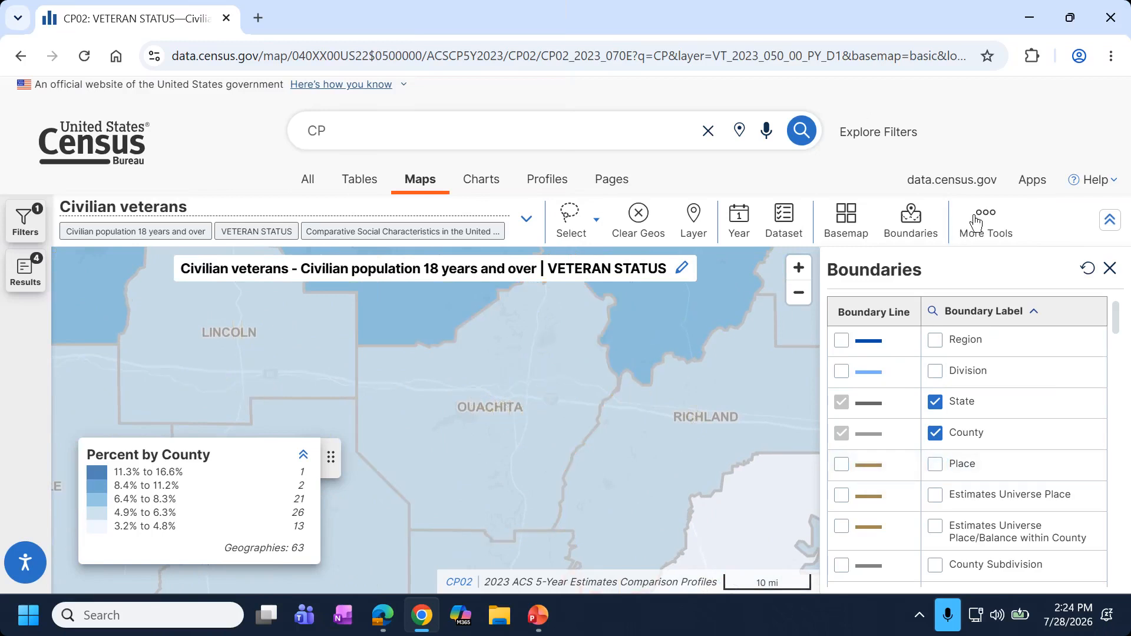
pyautogui.click(974, 222)
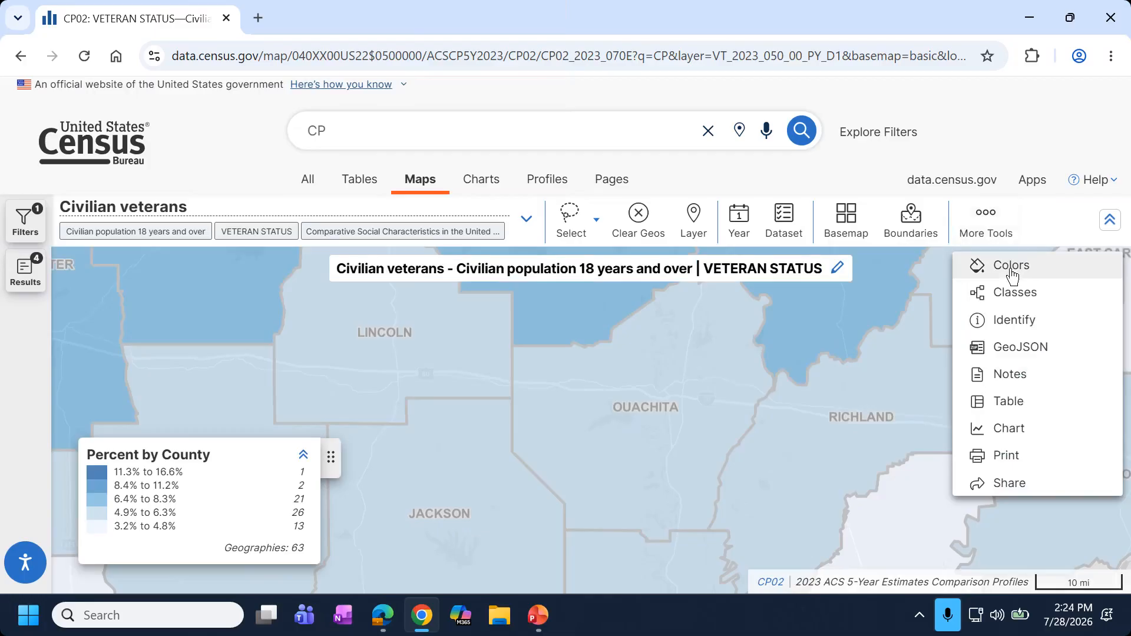
# Recolour the Louisiana parishes with the orange sequential palette.
pyautogui.scroll(-1, 646, 383)
pyautogui.scroll(-2, 647, 383)
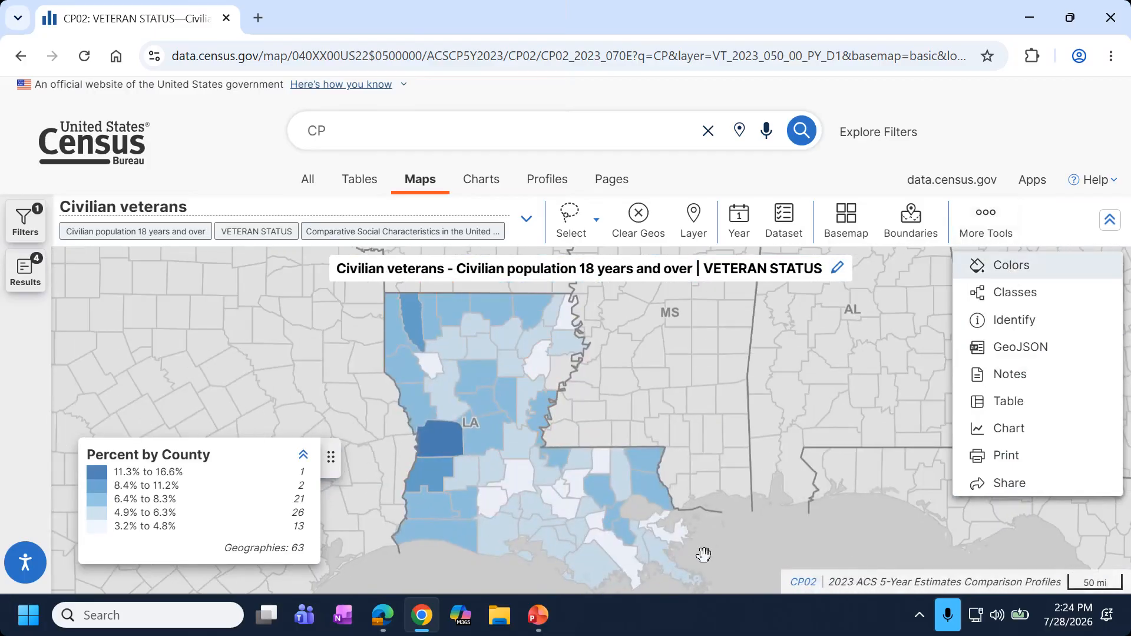
pyautogui.click(1021, 273)
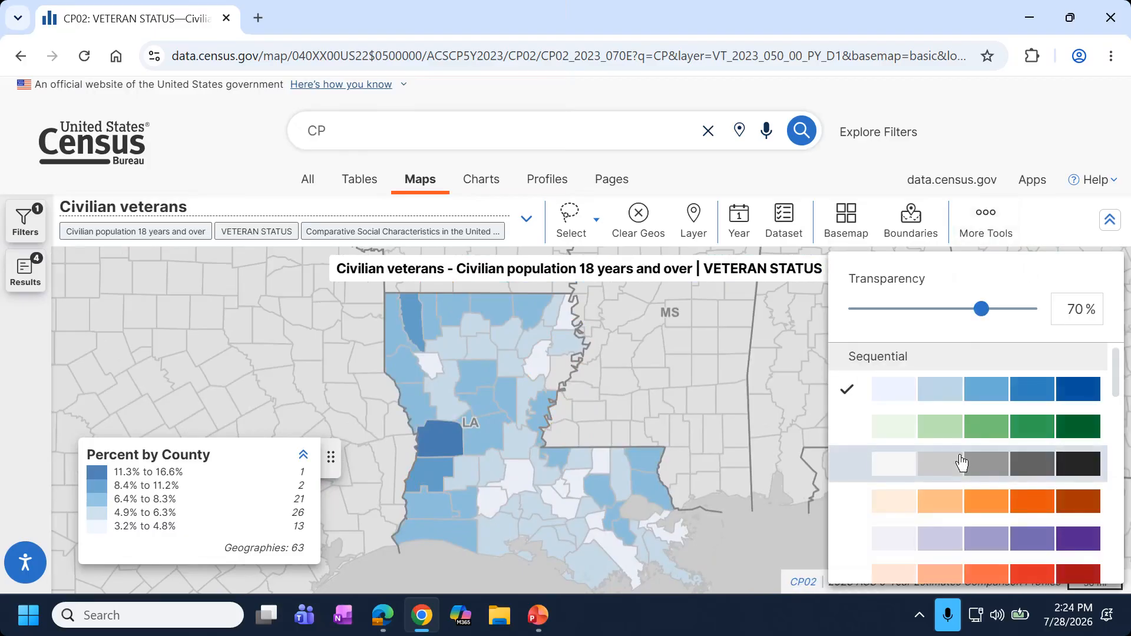
pyautogui.click(904, 507)
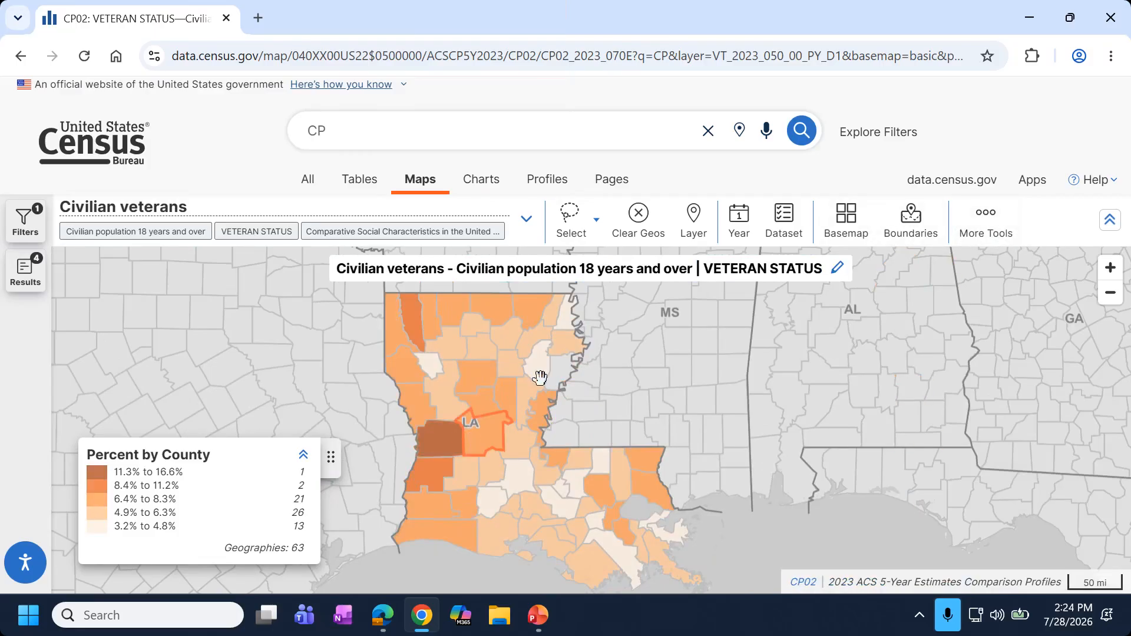
# Set the fill transparency to 17% and close the colour settings.
pyautogui.click(990, 232)
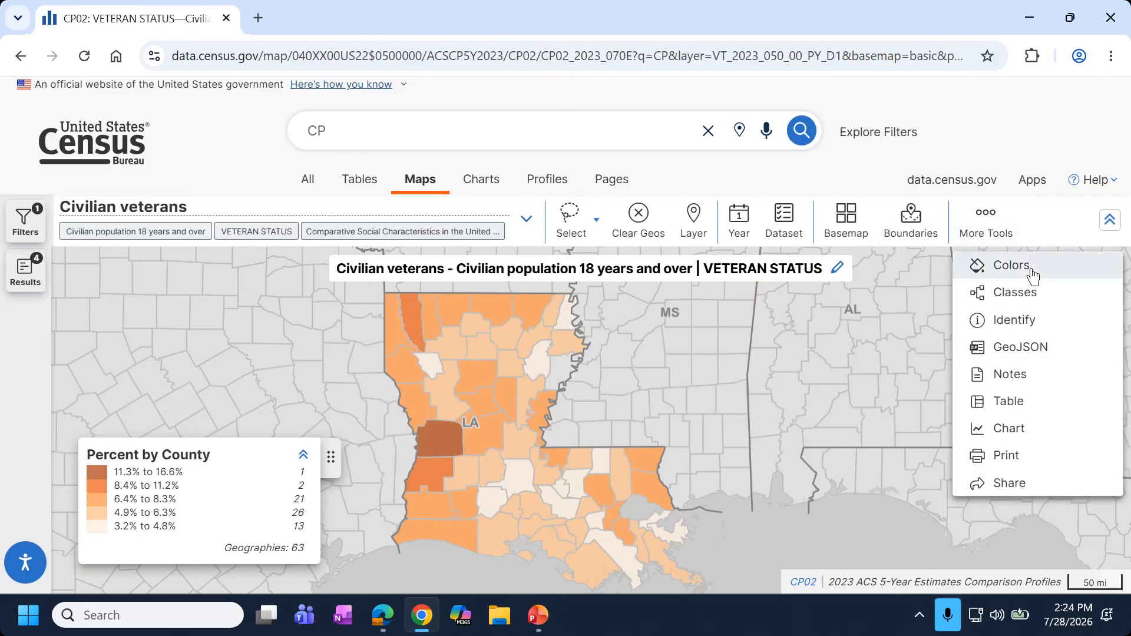
pyautogui.click(1032, 274)
pyautogui.scroll(2, 441, 389)
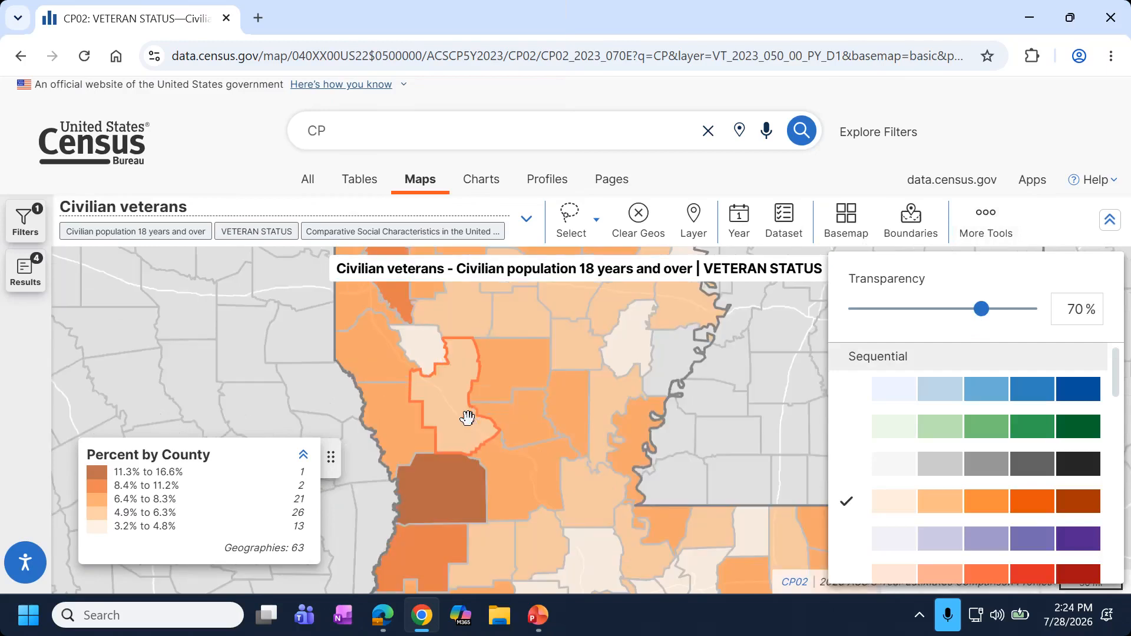
pyautogui.scroll(2, 467, 418)
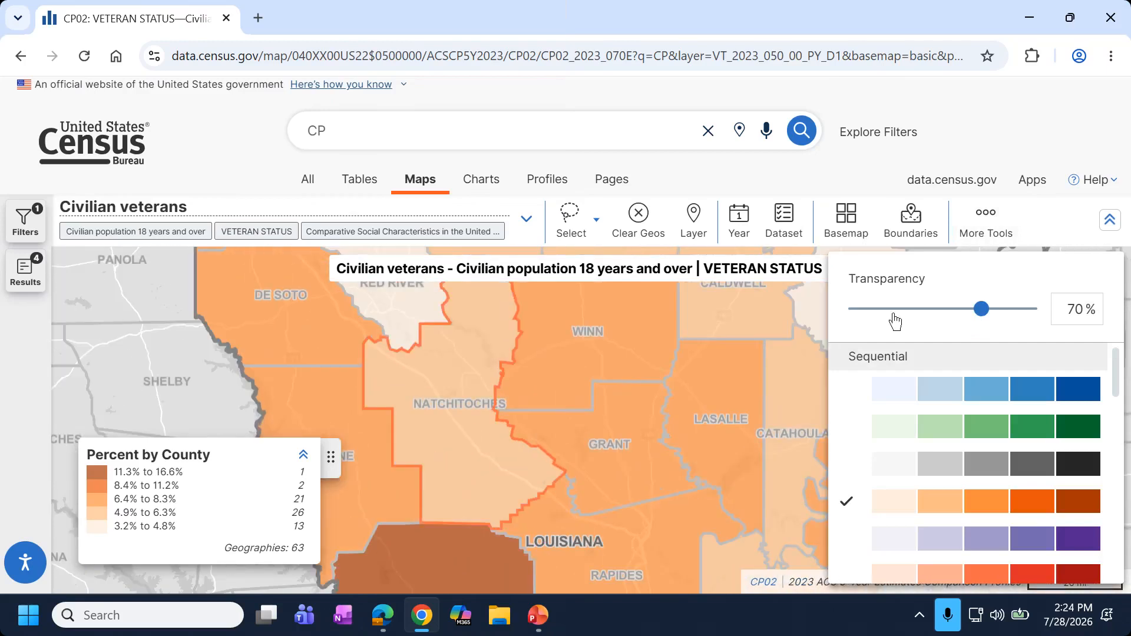
pyautogui.moveTo(980, 316); pyautogui.dragTo(882, 324)
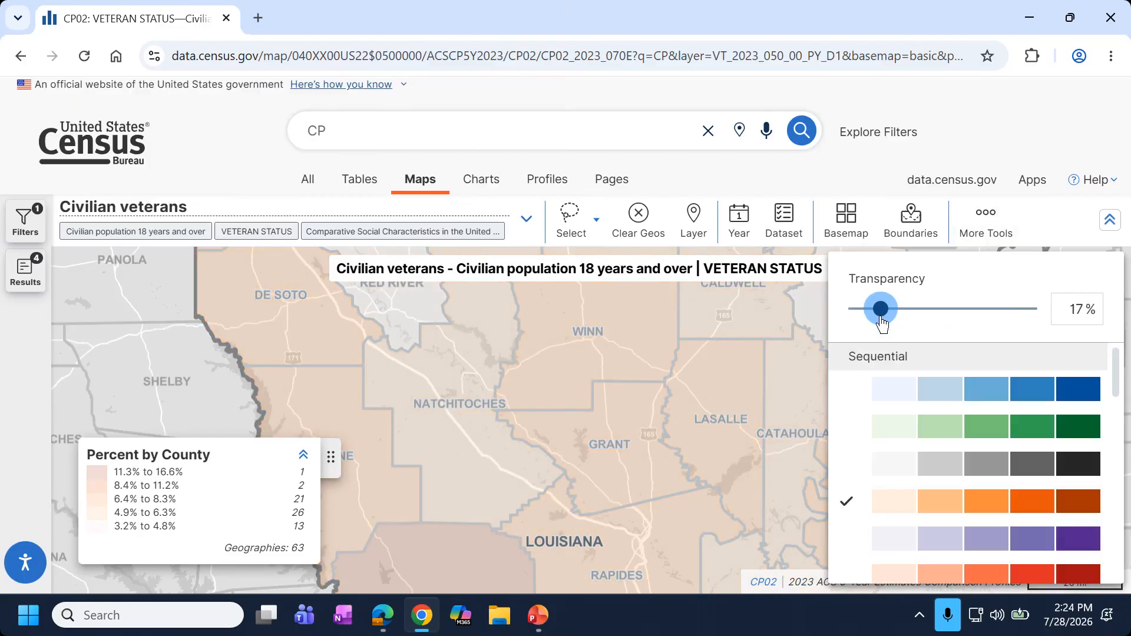
pyautogui.scroll(-5, 488, 396)
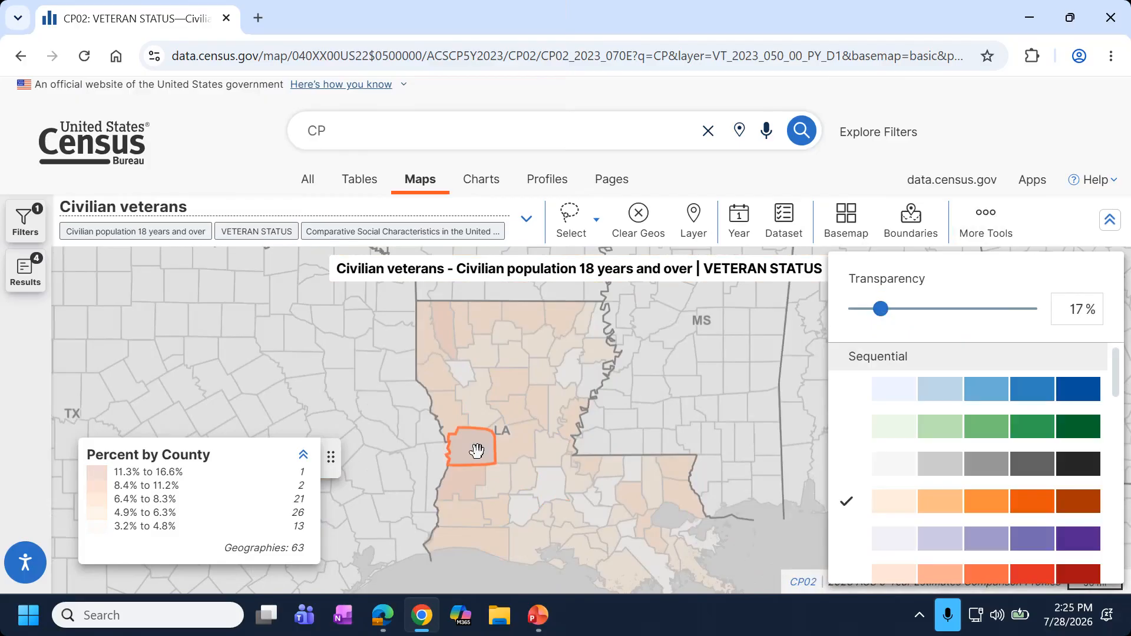
pyautogui.scroll(2, 477, 451)
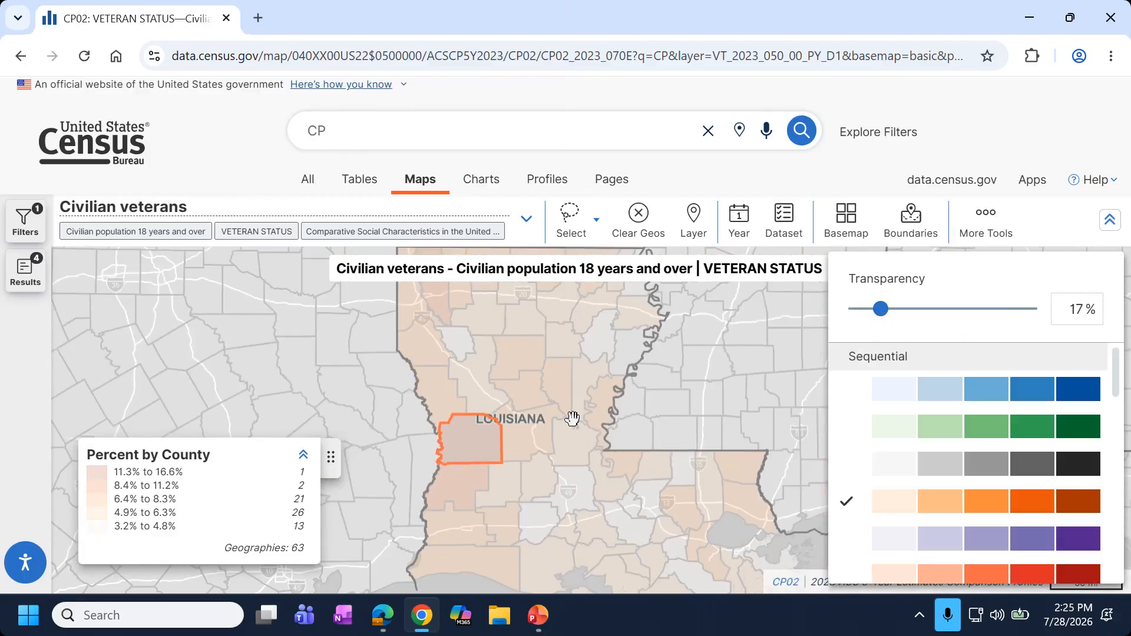
pyautogui.scroll(-1, 543, 387)
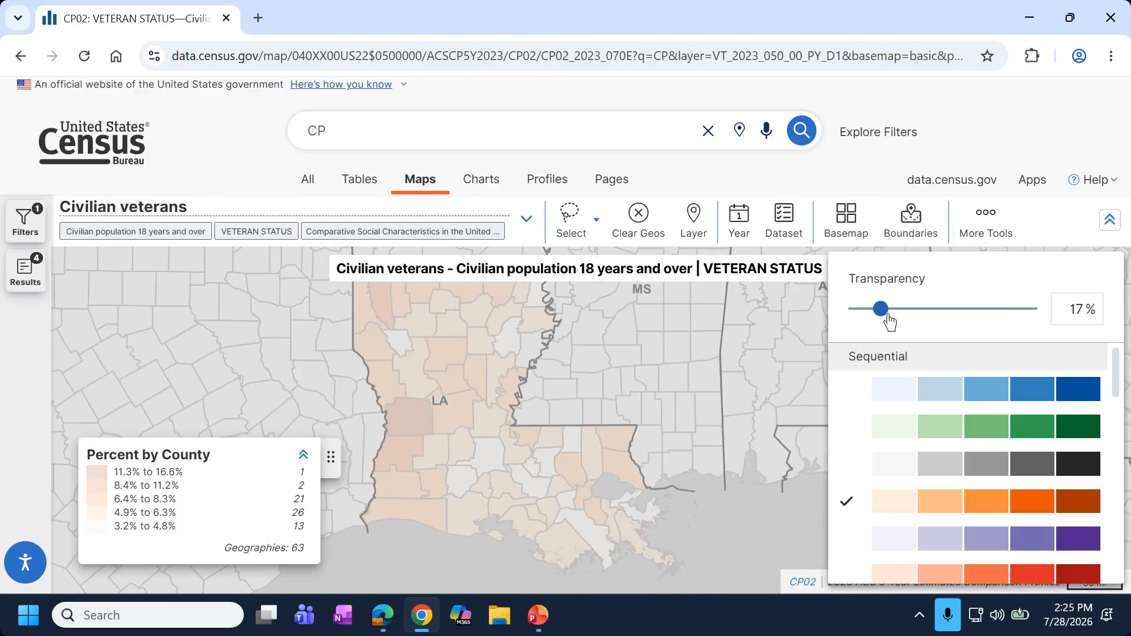
pyautogui.moveTo(880, 308); pyautogui.dragTo(1122, 320)
pyautogui.click(1121, 320)
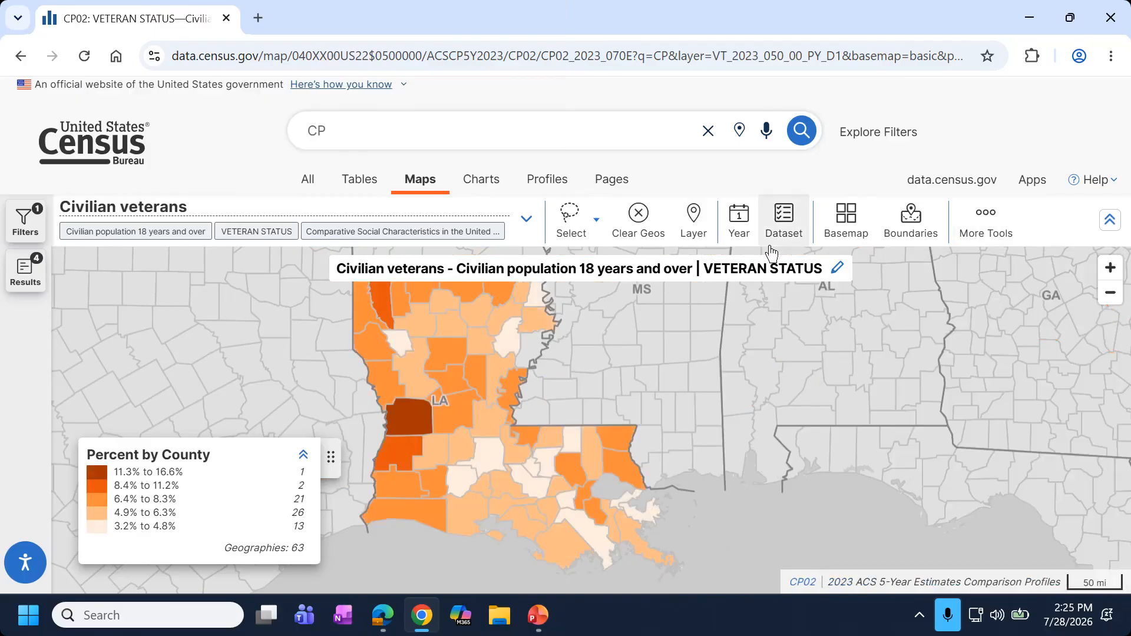
# Switch the map classification to manual class breaks.
pyautogui.scroll(-1, 457, 371)
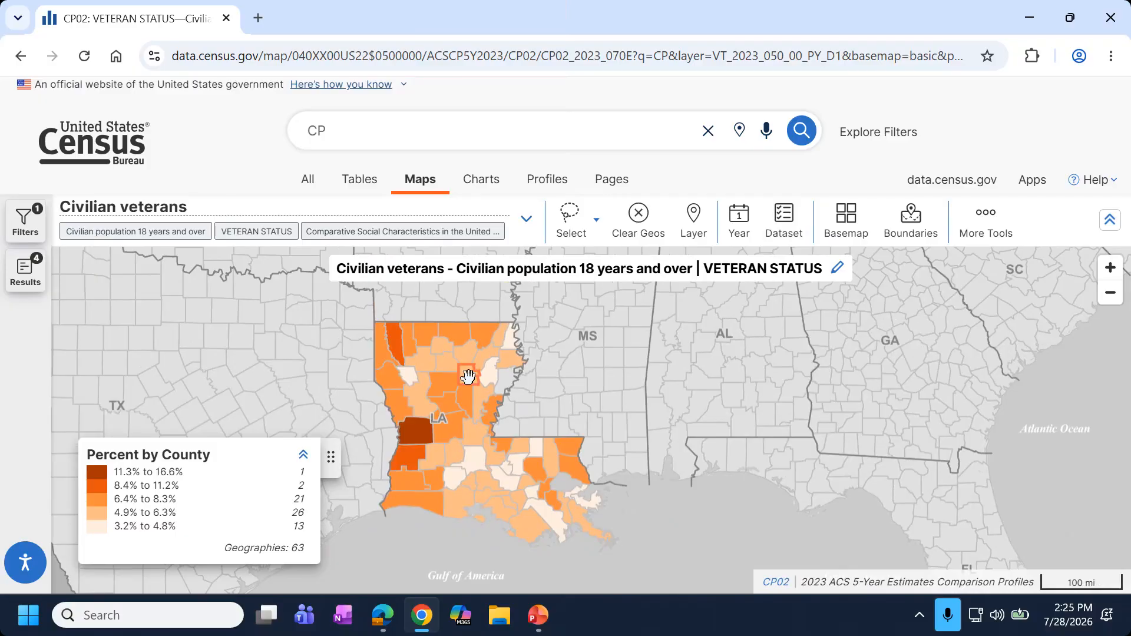
pyautogui.click(972, 221)
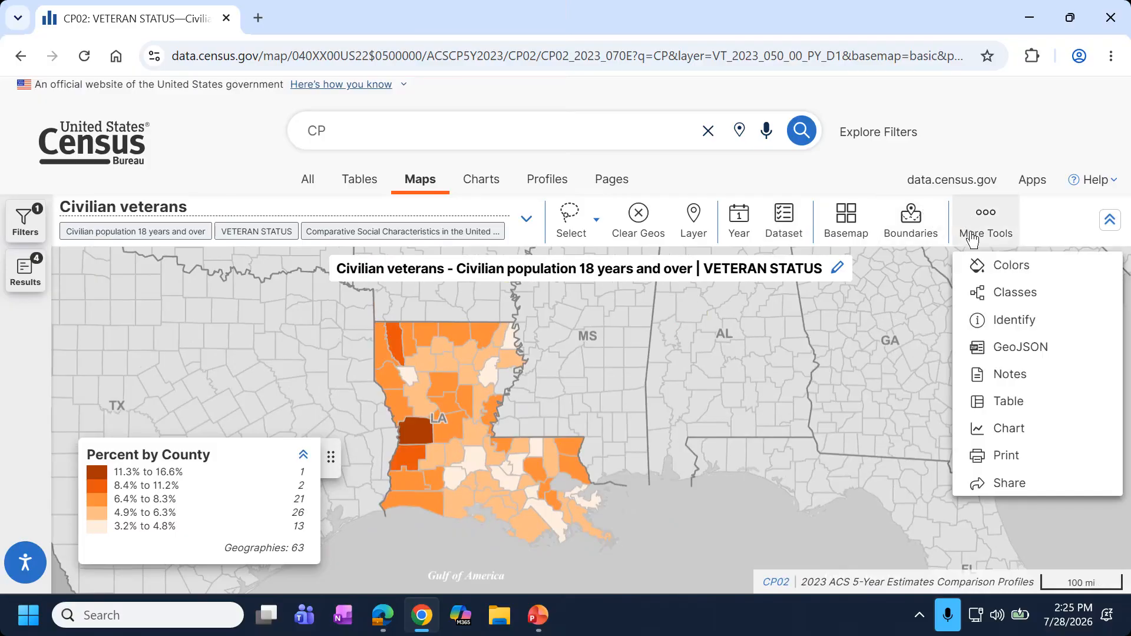
pyautogui.click(1023, 302)
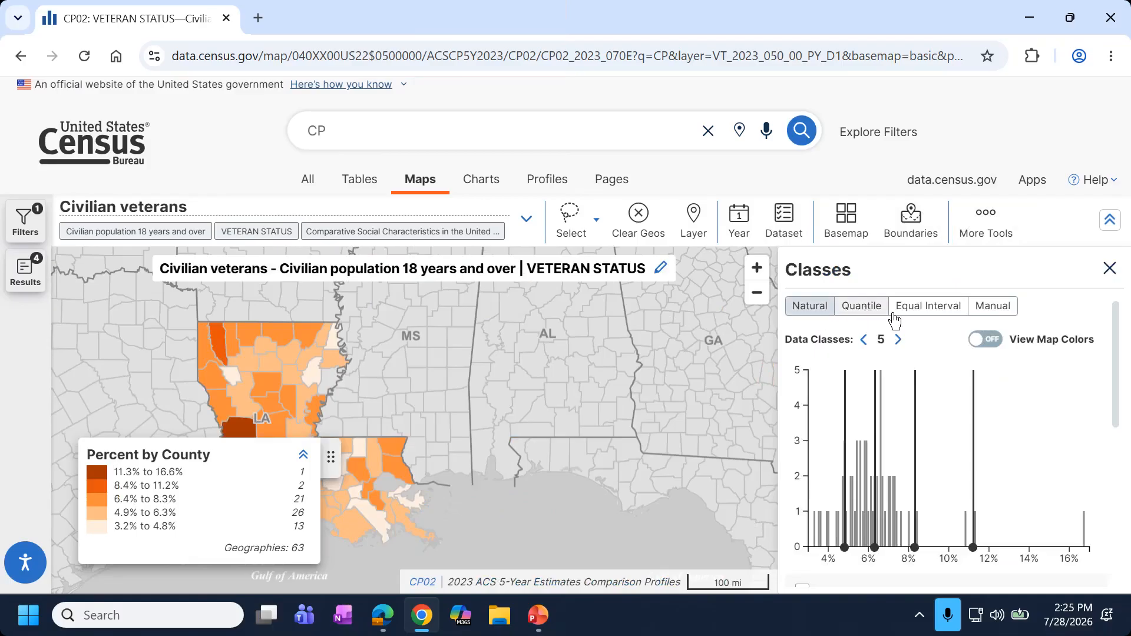
pyautogui.click(1006, 316)
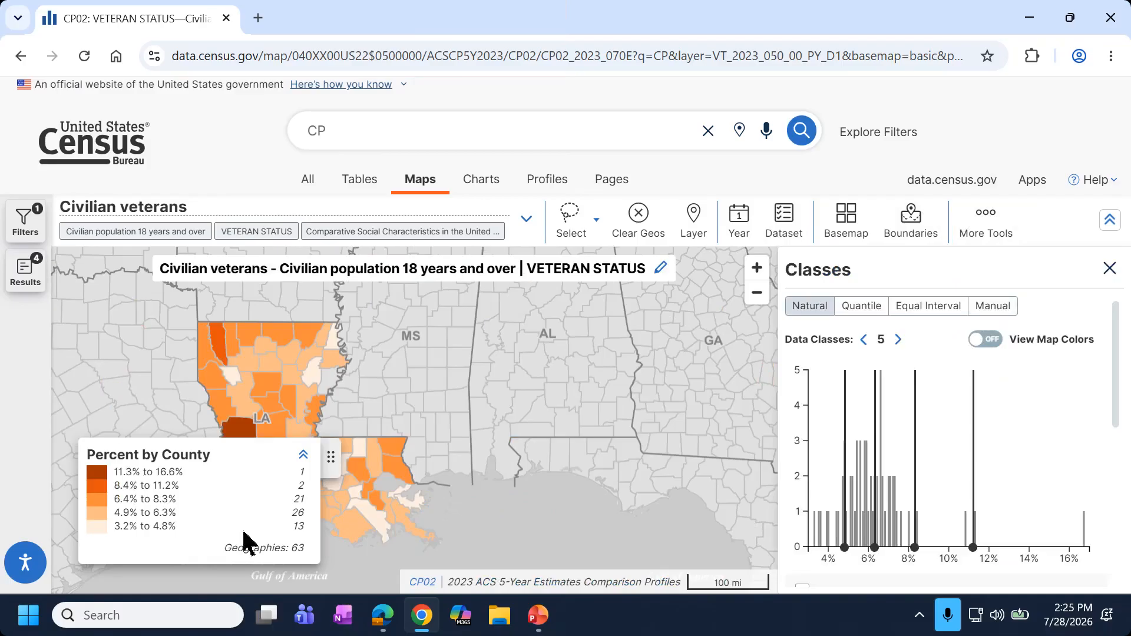
pyautogui.click(1003, 311)
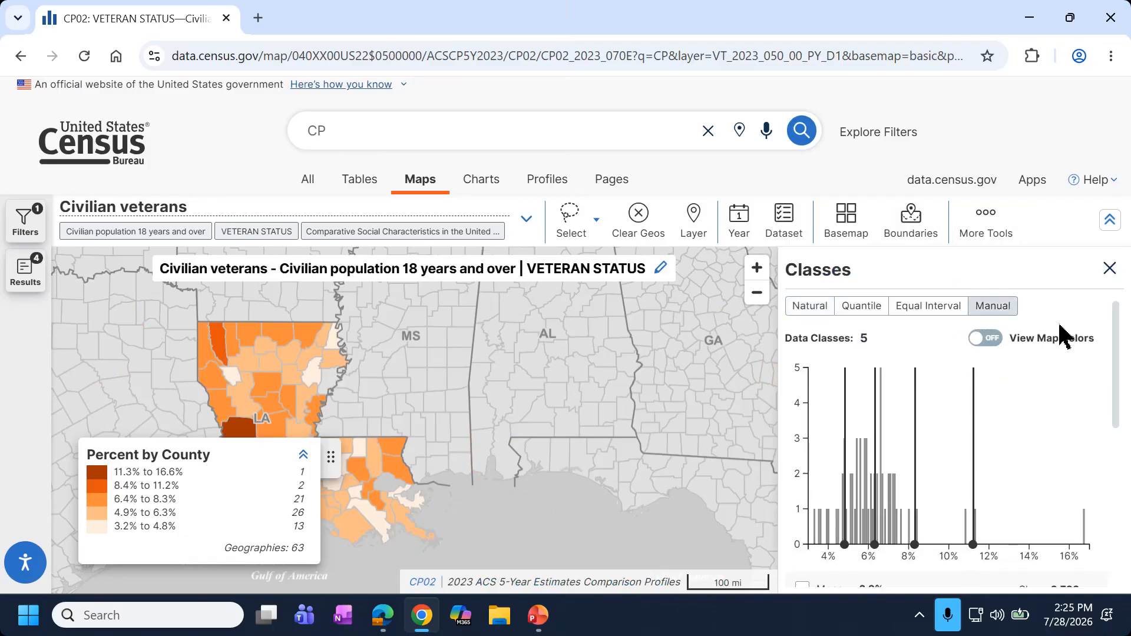
# Change the top break from 11.2 to 12, making the top class 12.1%–16.6%.
pyautogui.scroll(-5, 1060, 333)
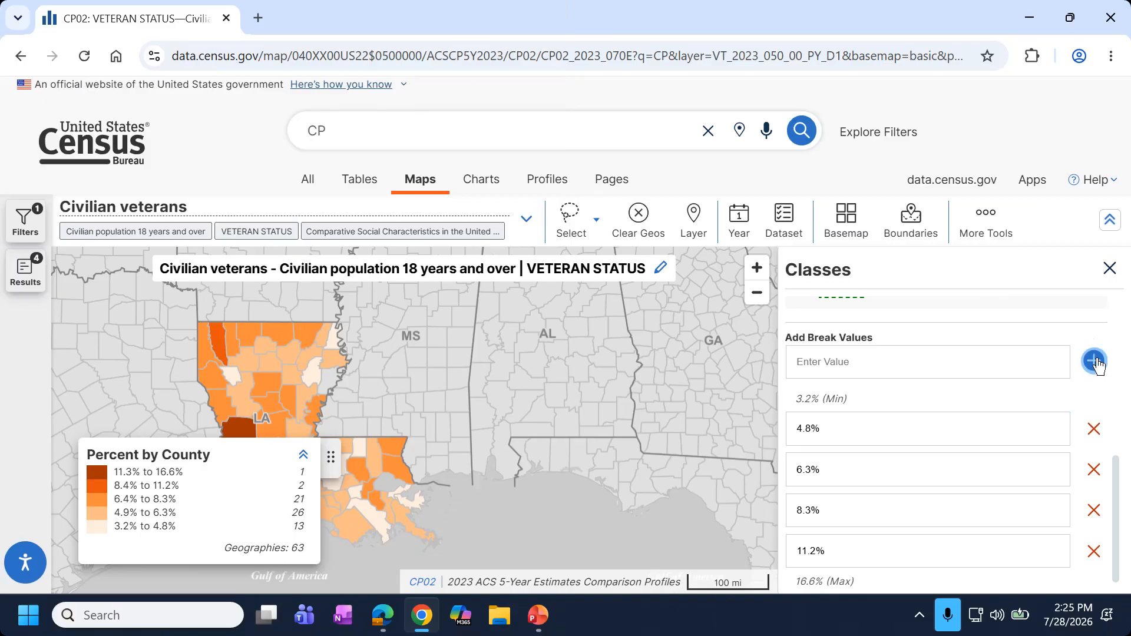
pyautogui.click(869, 439)
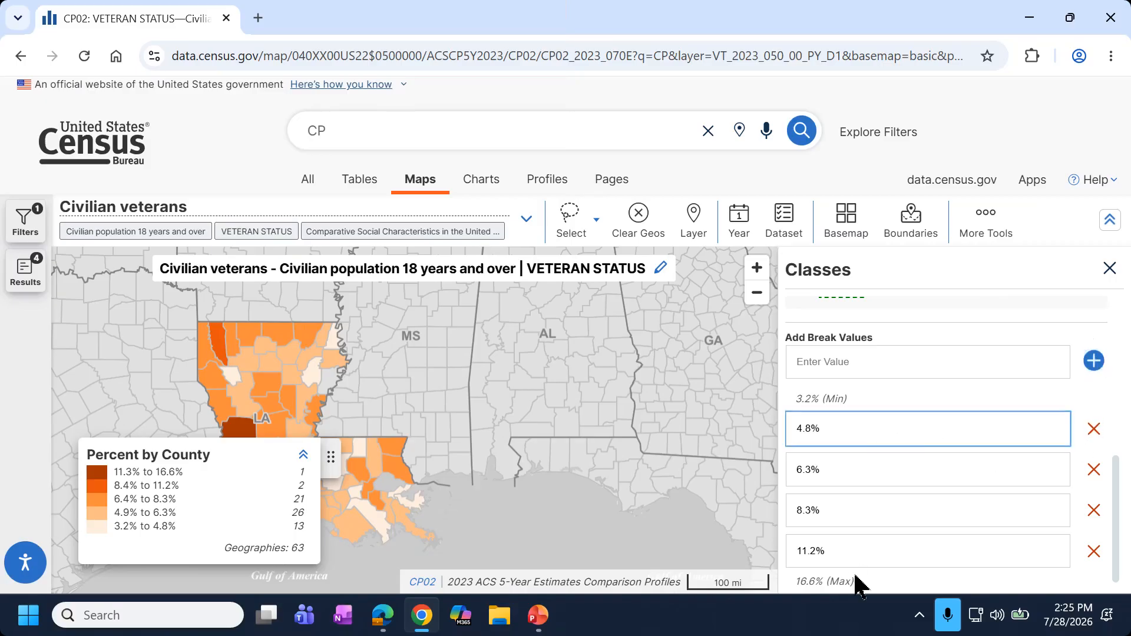
pyautogui.moveTo(836, 554); pyautogui.dragTo(774, 546)
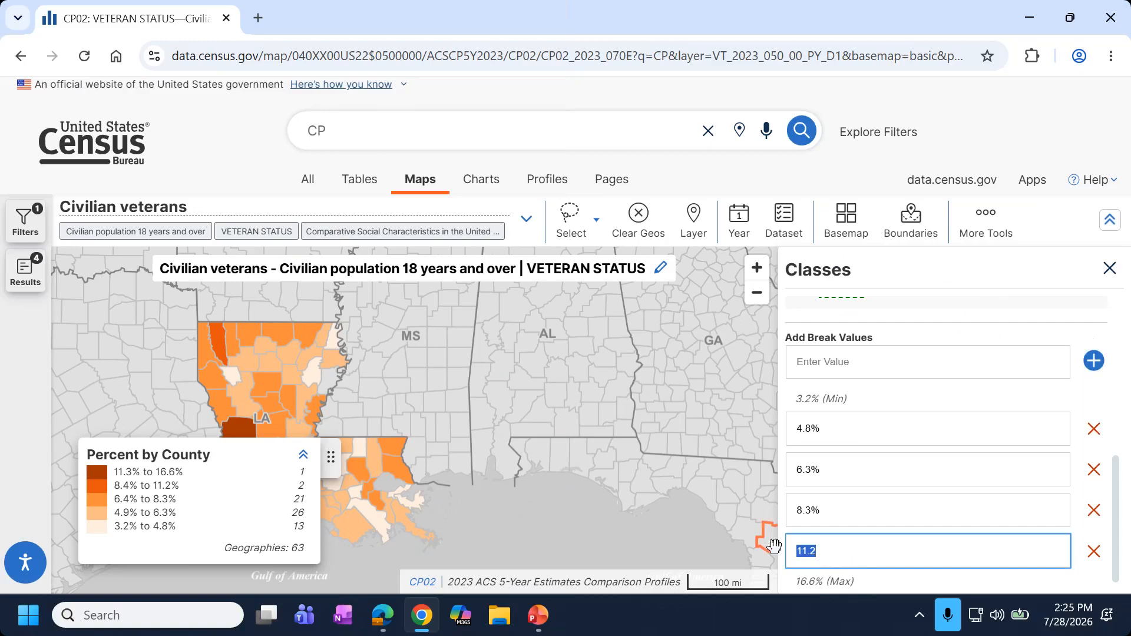
pyautogui.write('12')
pyautogui.click(1054, 336)
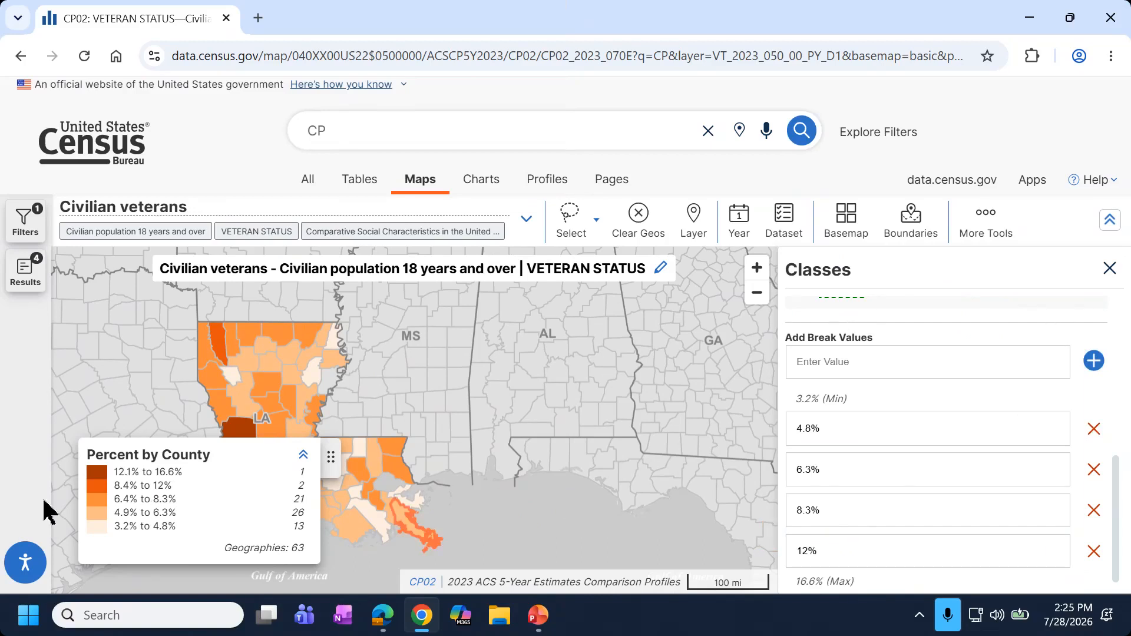
pyautogui.moveTo(113, 471); pyautogui.dragTo(184, 488)
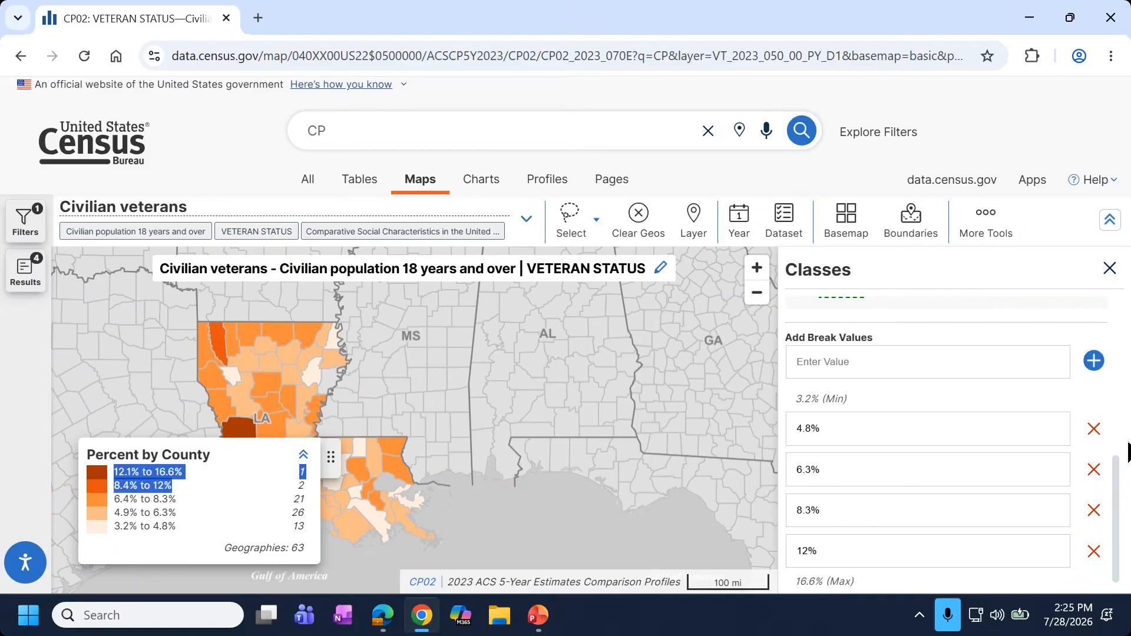
pyautogui.moveTo(1122, 477); pyautogui.dragTo(1110, 328)
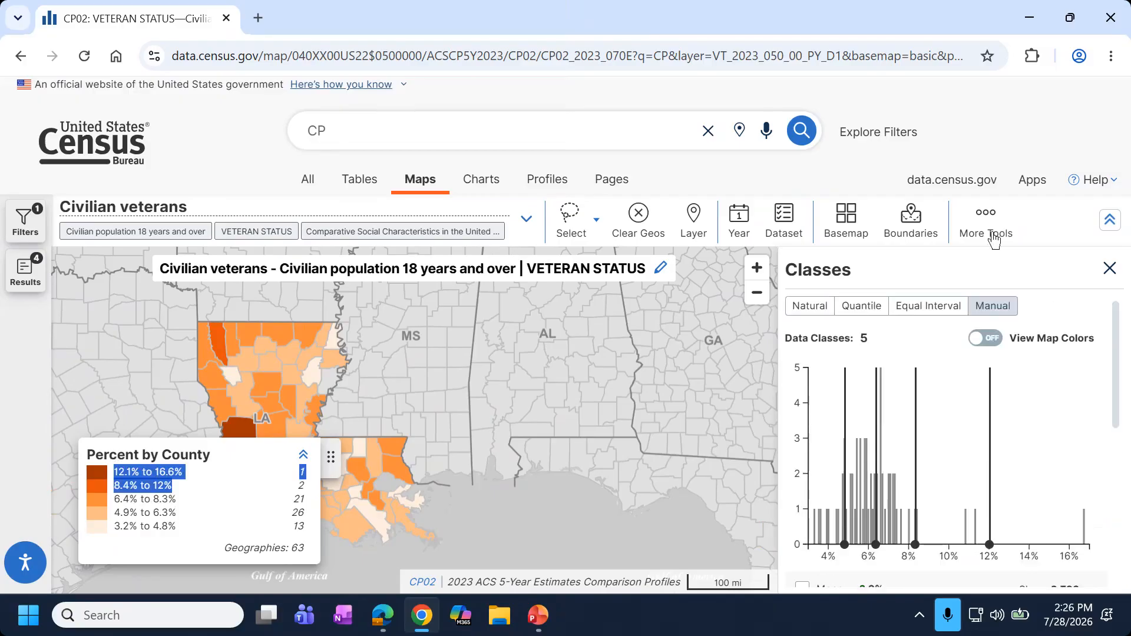
pyautogui.click(1110, 268)
pyautogui.click(995, 229)
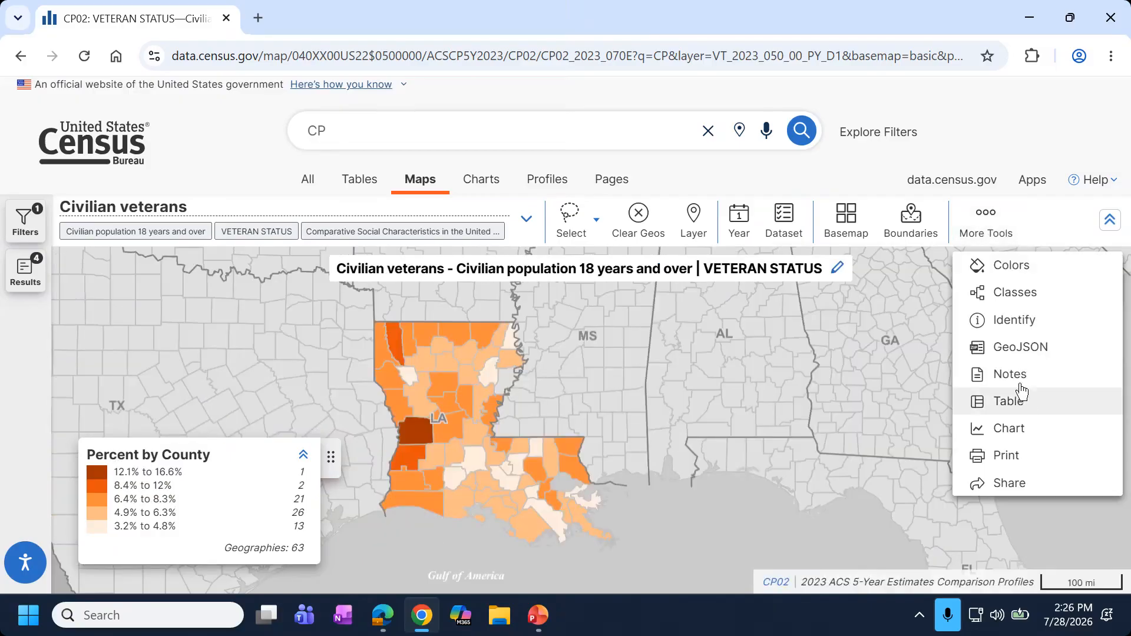
# Use Identify on the dark western parish to show Bossier Parish, Louisiana details.
pyautogui.click(996, 327)
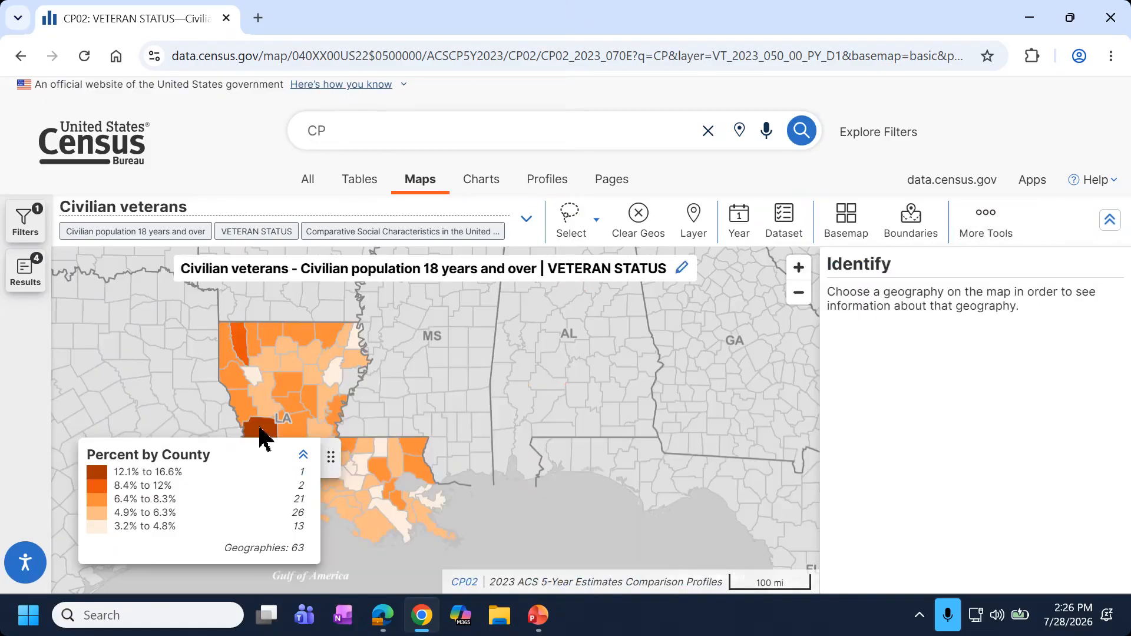
pyautogui.click(245, 339)
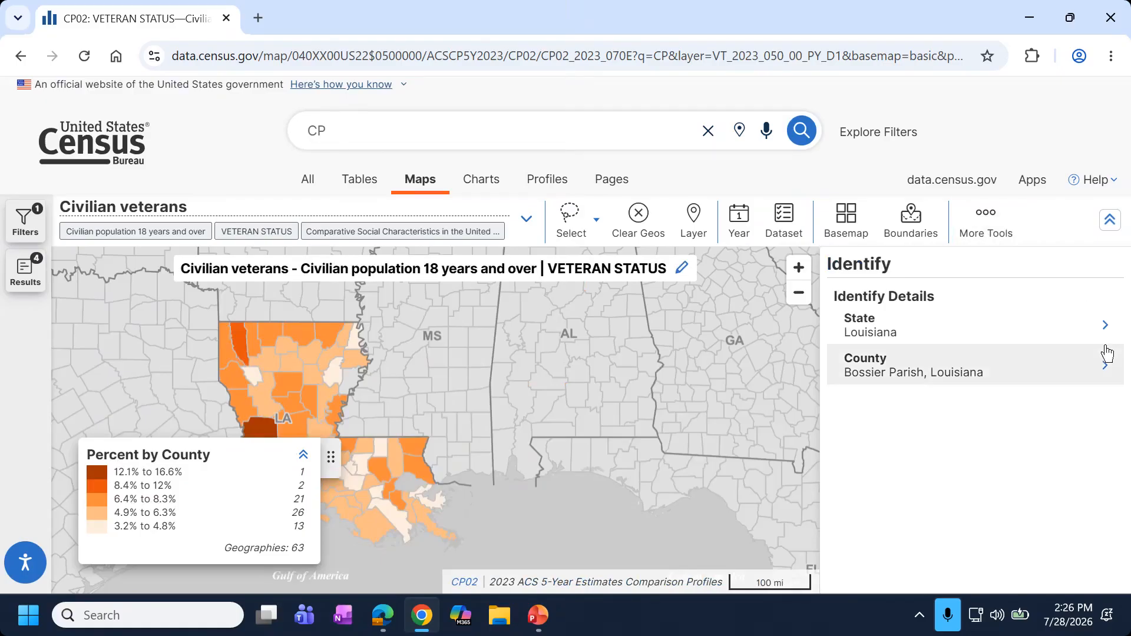
pyautogui.click(998, 230)
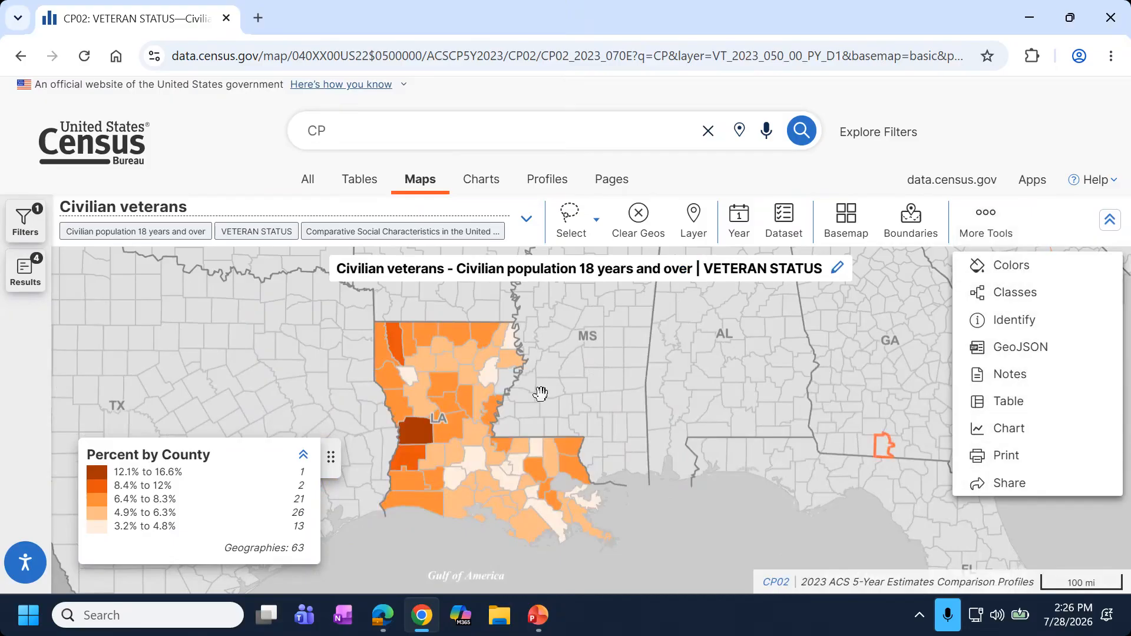
# Open the map's sharing options, then close them again.
pyautogui.scroll(2, 458, 380)
pyautogui.scroll(-2, 589, 389)
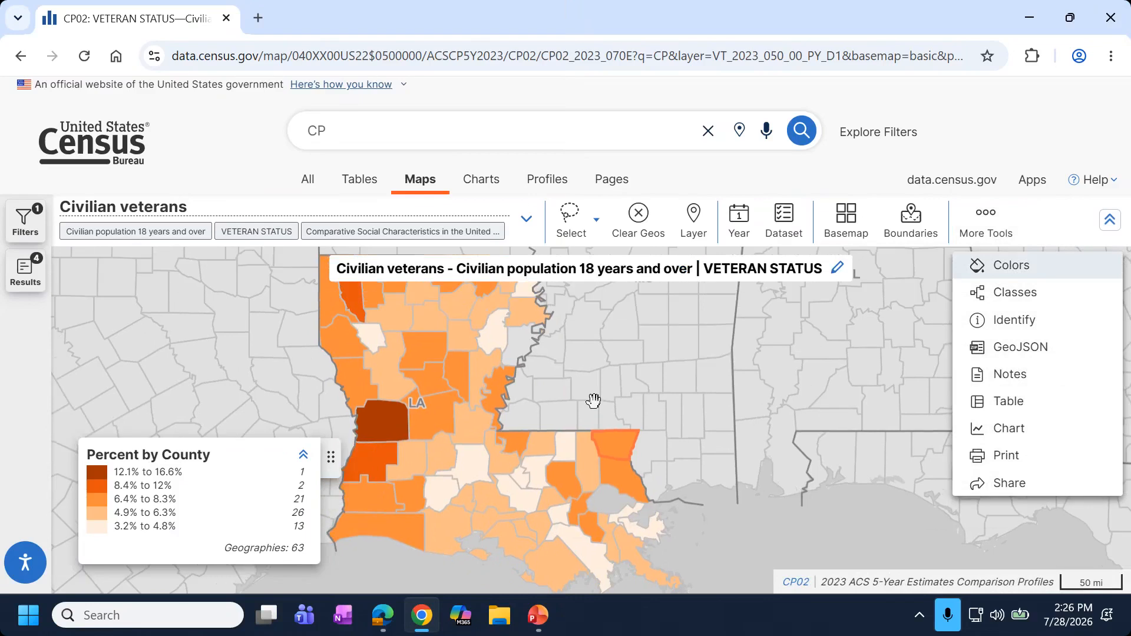
pyautogui.click(1012, 484)
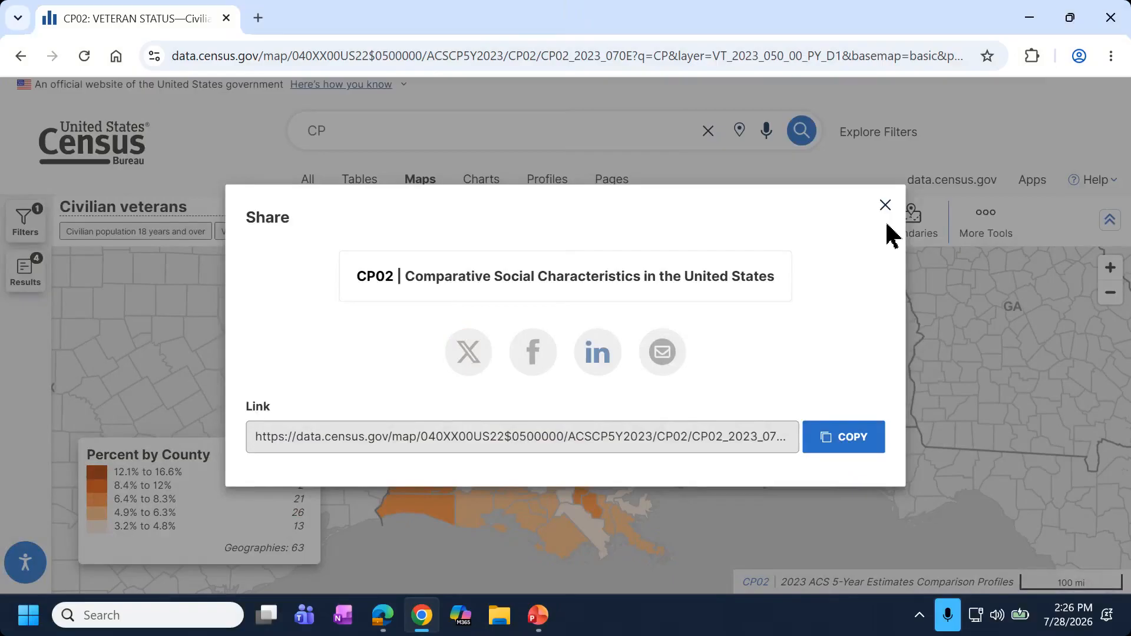
pyautogui.click(1037, 259)
# Zoom and pan the map so Louisiana is centred.
pyautogui.click(985, 223)
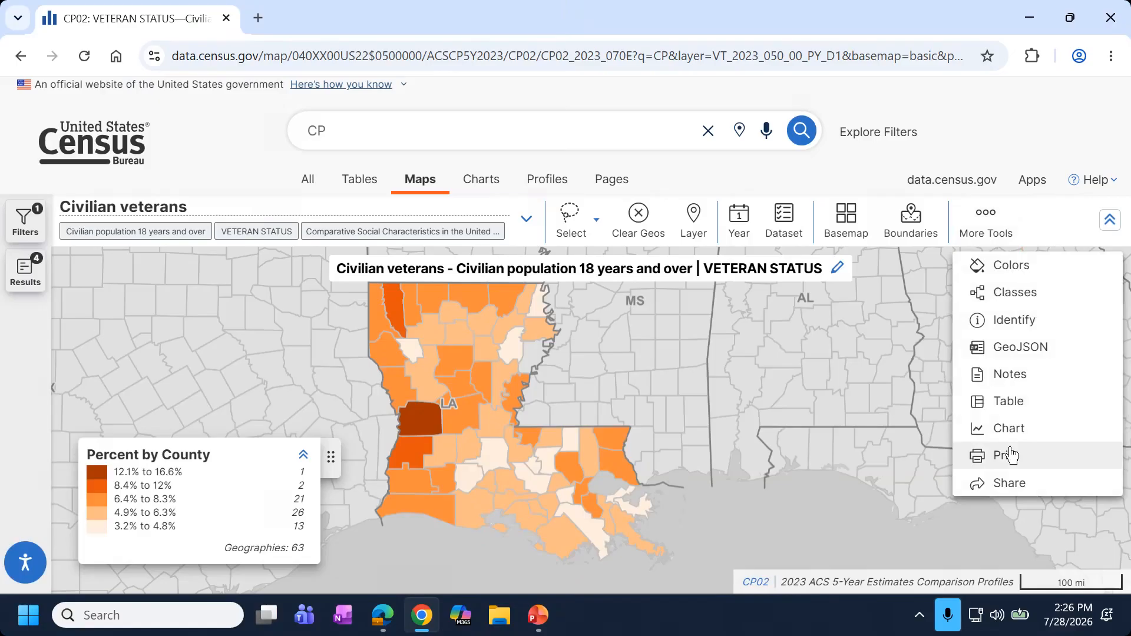
pyautogui.moveTo(704, 382); pyautogui.dragTo(710, 392)
pyautogui.scroll(3, 653, 387)
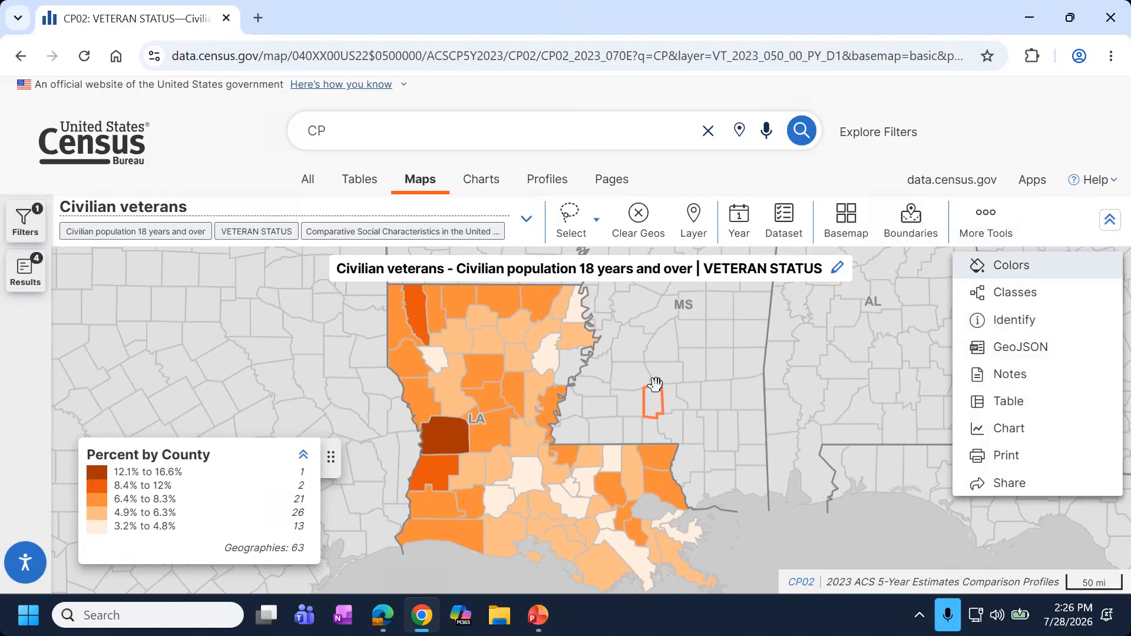
pyautogui.moveTo(621, 399); pyautogui.dragTo(649, 402)
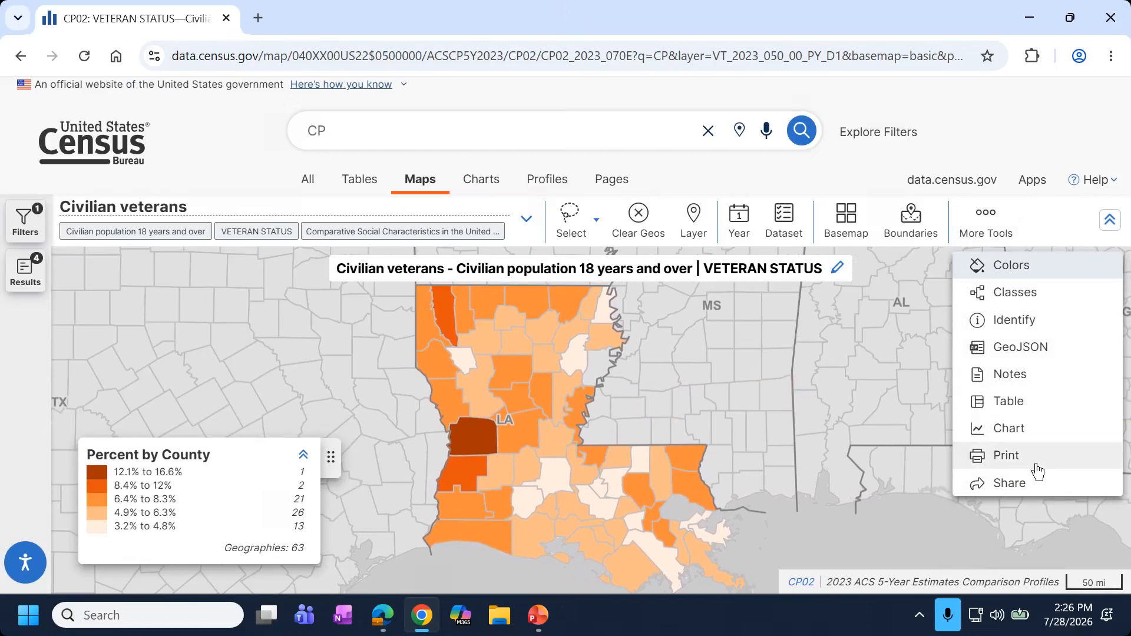
# Retitle the map 'Percent Veterans', print it to Map_of_ACSCP5Y2023.CP02.pdf and open it.
pyautogui.click(838, 270)
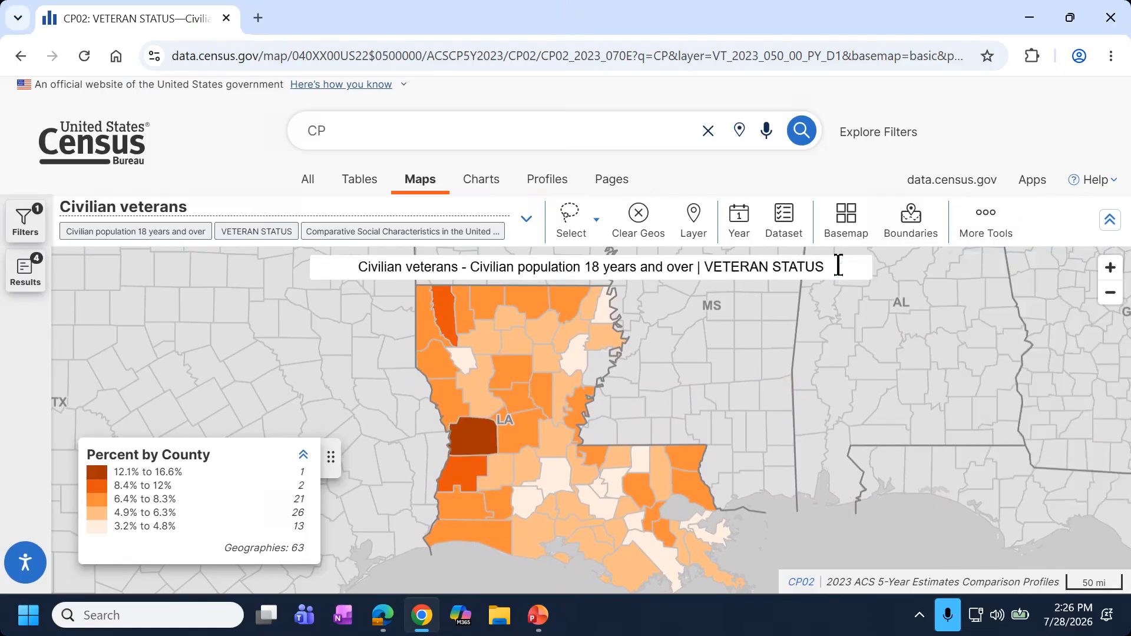
pyautogui.click(285, 253)
pyautogui.click(437, 268)
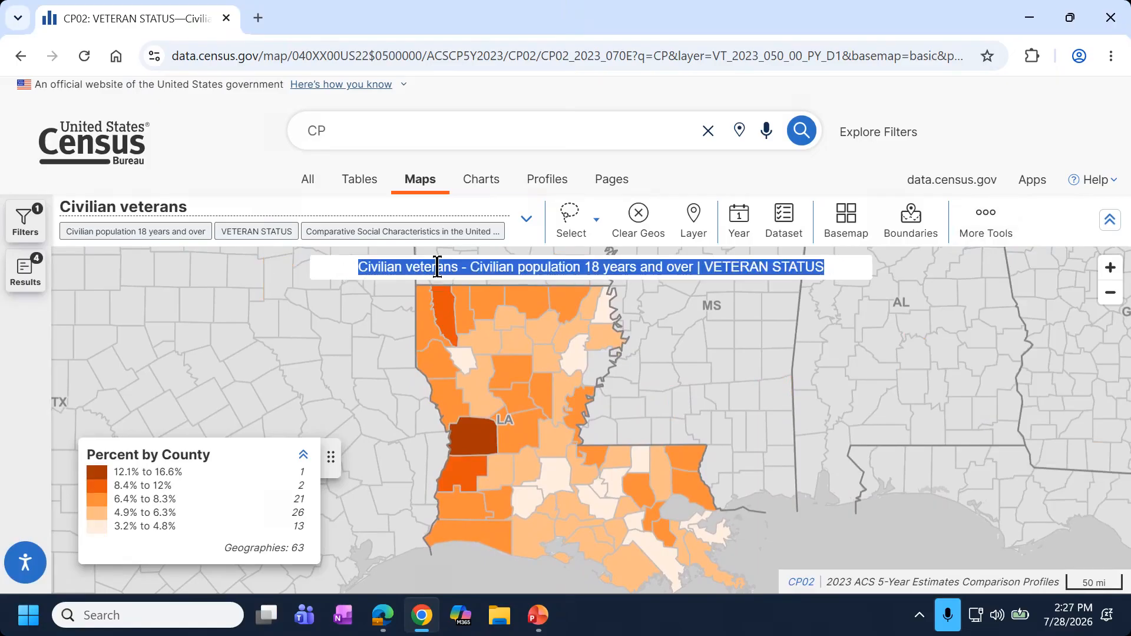
pyautogui.write('Percent ')
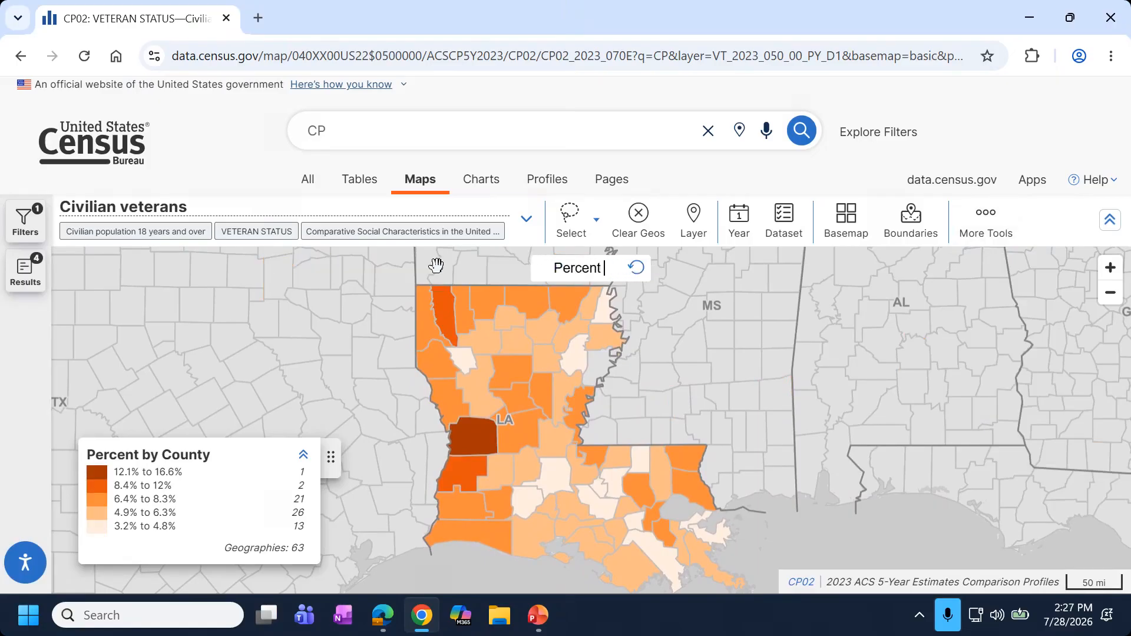
pyautogui.write('Veterans')
pyautogui.click(1004, 245)
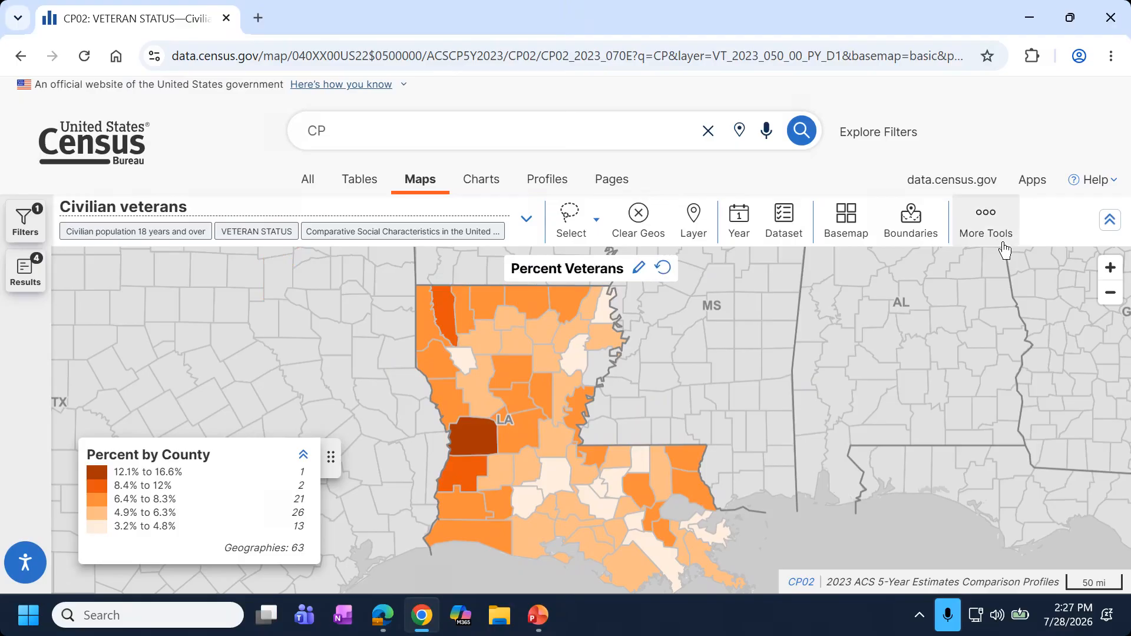
pyautogui.click(1008, 461)
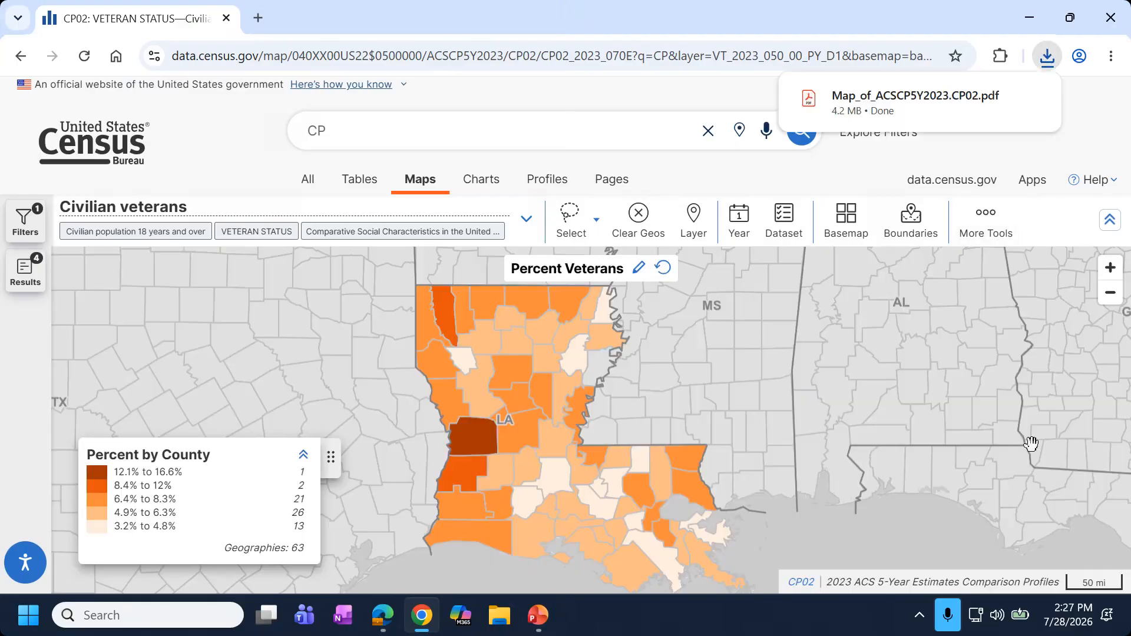
pyautogui.click(917, 109)
# Scroll through the 6-page map PDF, then close its window to return to the census map.
pyautogui.scroll(-2, 765, 298)
pyautogui.scroll(2, 677, 336)
pyautogui.scroll(-2, 595, 346)
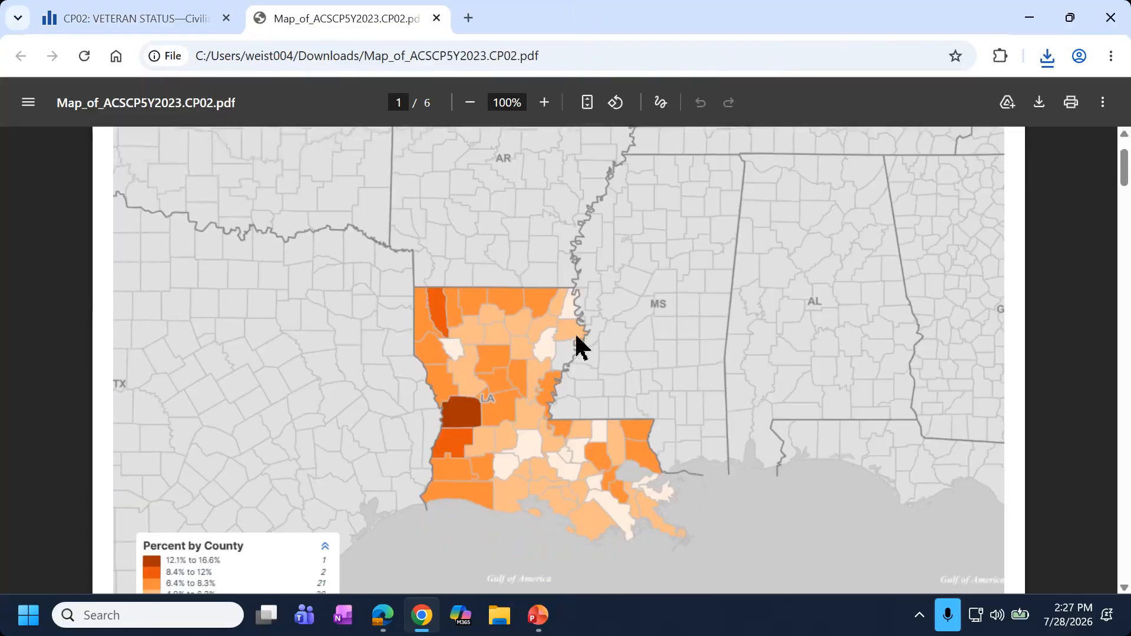
pyautogui.scroll(-10, 665, 467)
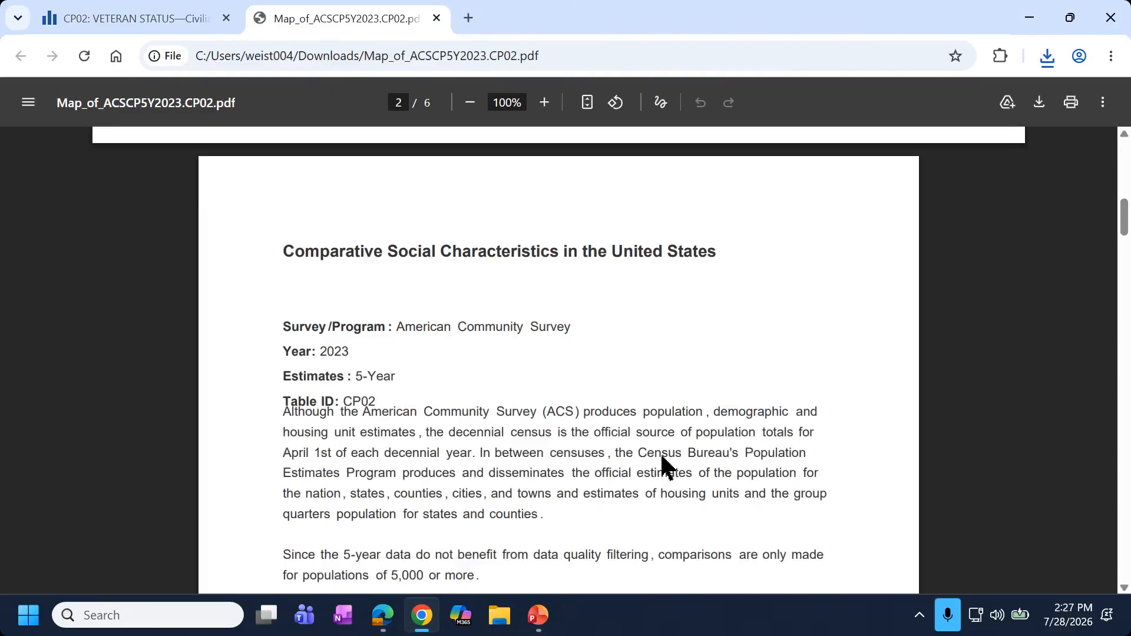
pyautogui.scroll(-15, 666, 454)
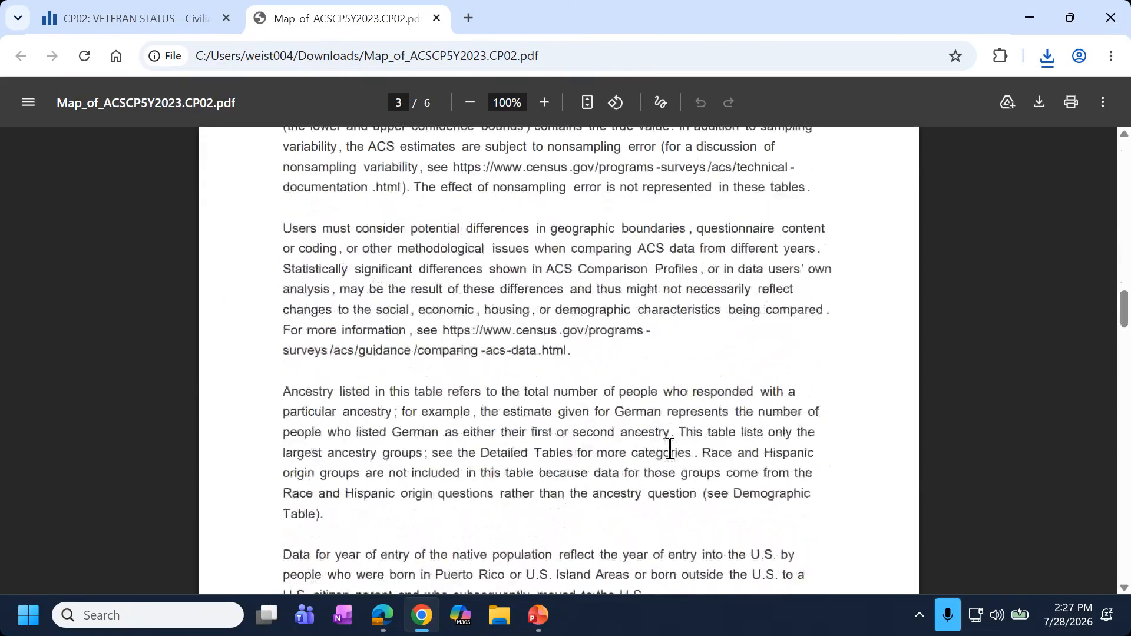
pyautogui.scroll(-7, 670, 447)
pyautogui.scroll(18, 670, 447)
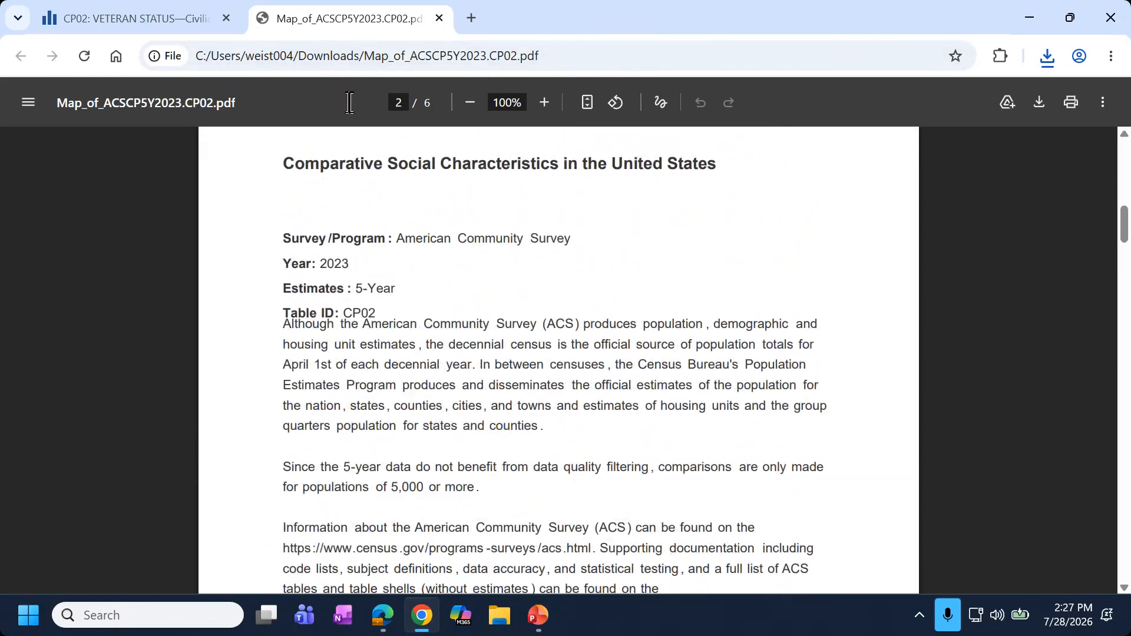
pyautogui.moveTo(419, 19); pyautogui.dragTo(350, 103)
pyautogui.click(681, 102)
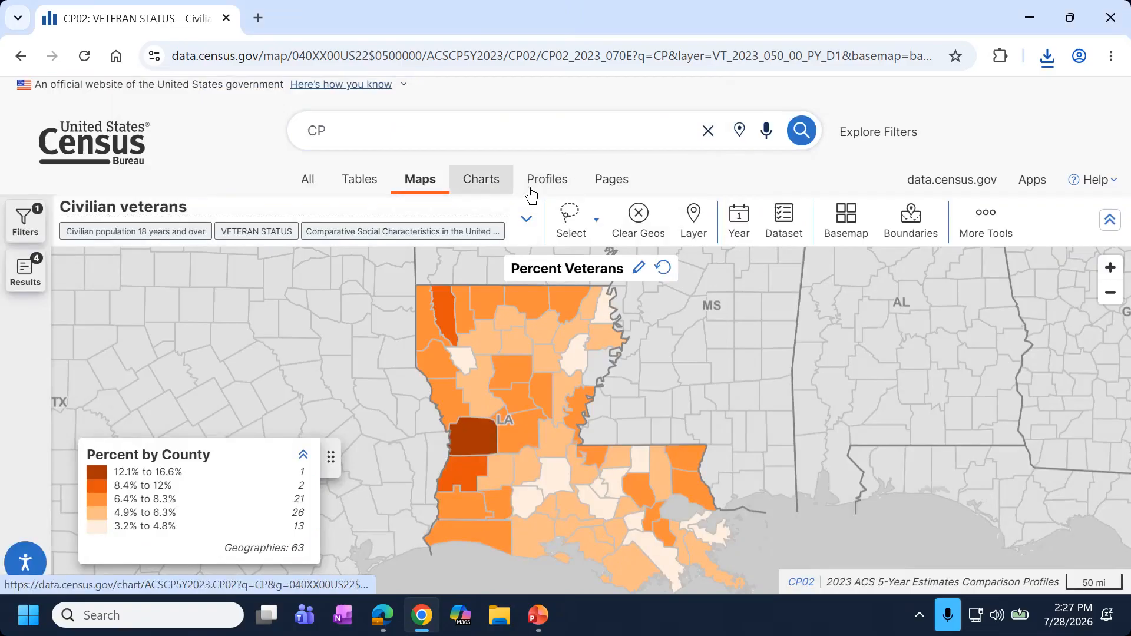
# Switch to the chart view and load the CP02 2023: ACS 1-Year Estimates chart.
pyautogui.click(983, 222)
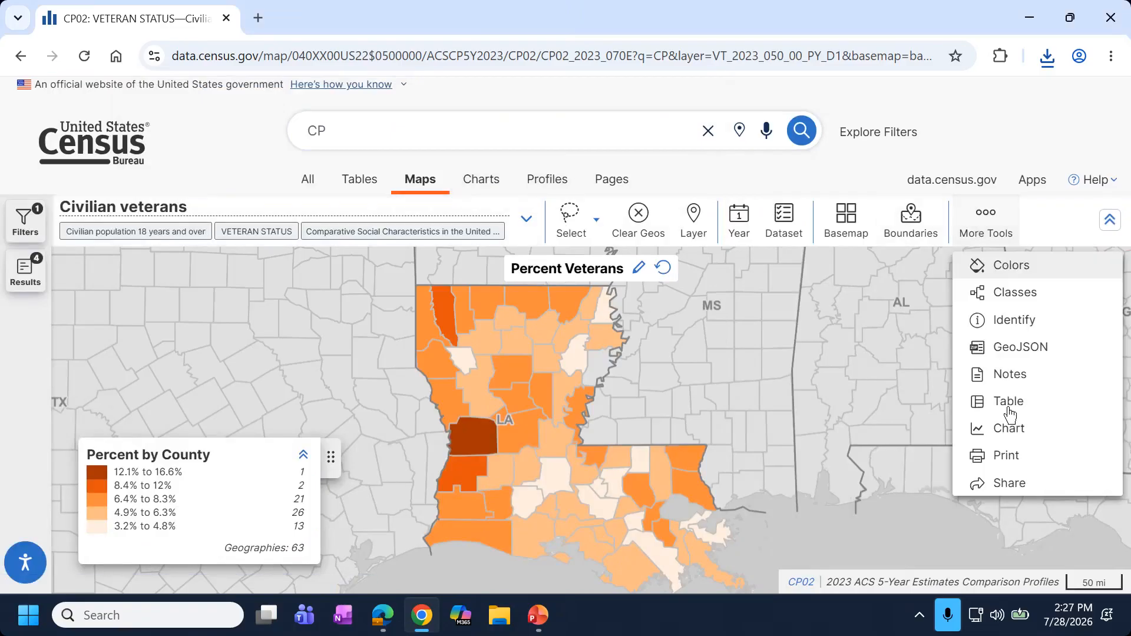
pyautogui.click(1018, 439)
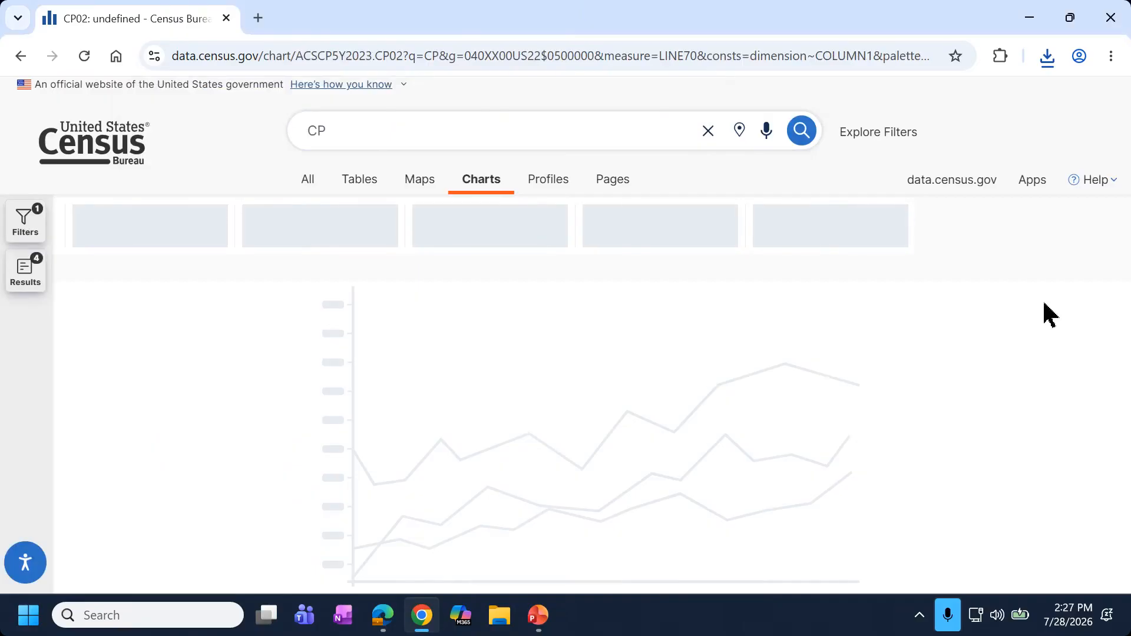
pyautogui.click(33, 284)
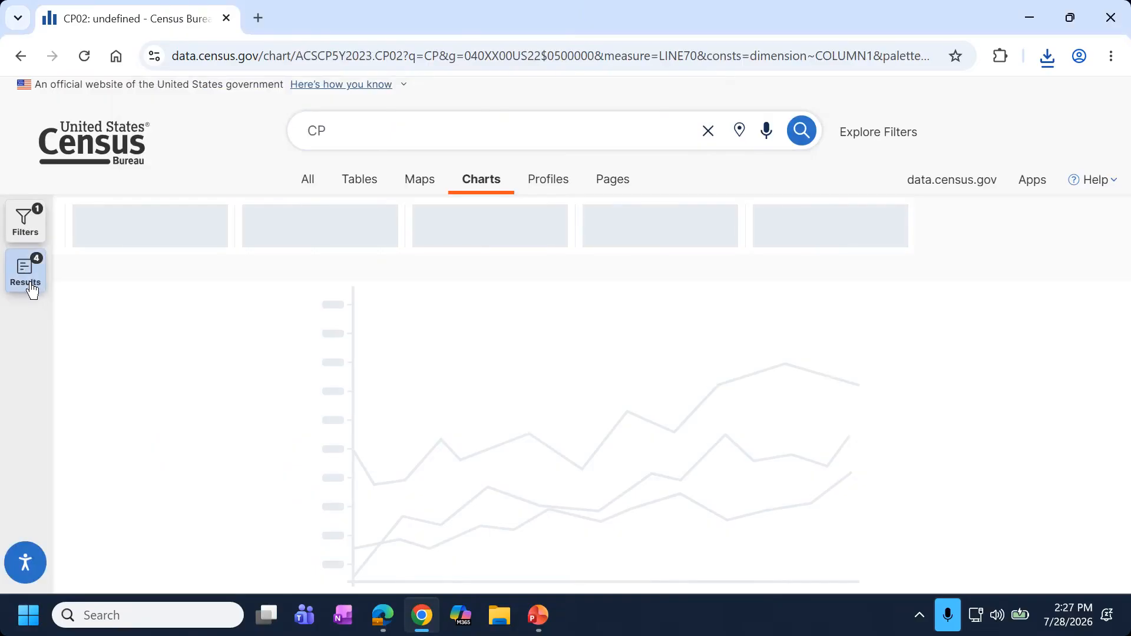
pyautogui.scroll(-1, 84, 328)
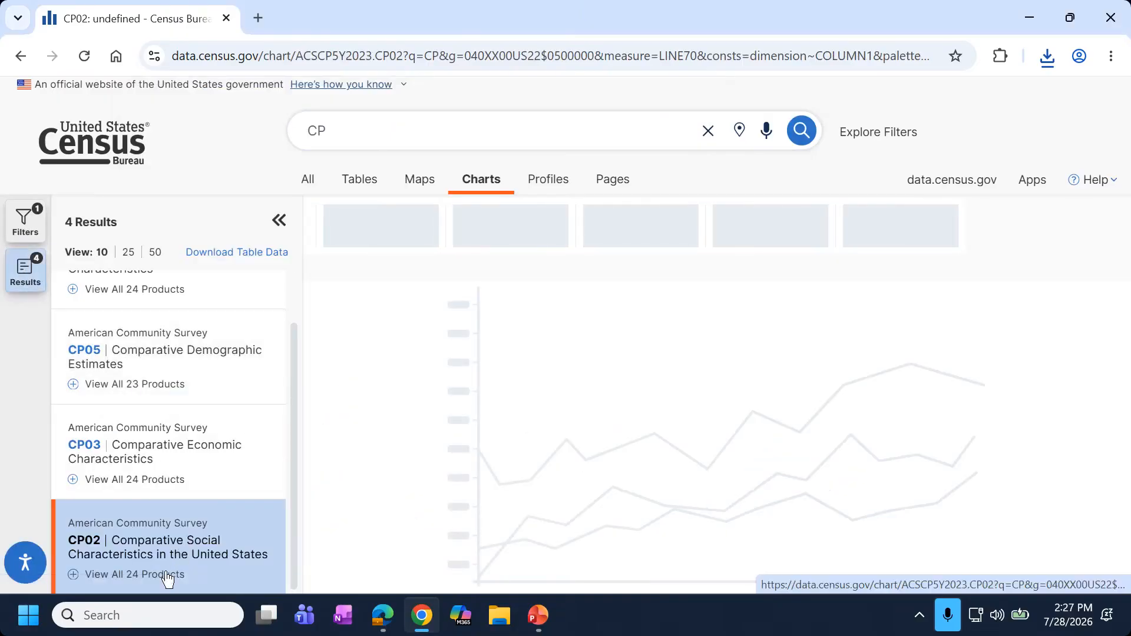
pyautogui.scroll(-5, 159, 486)
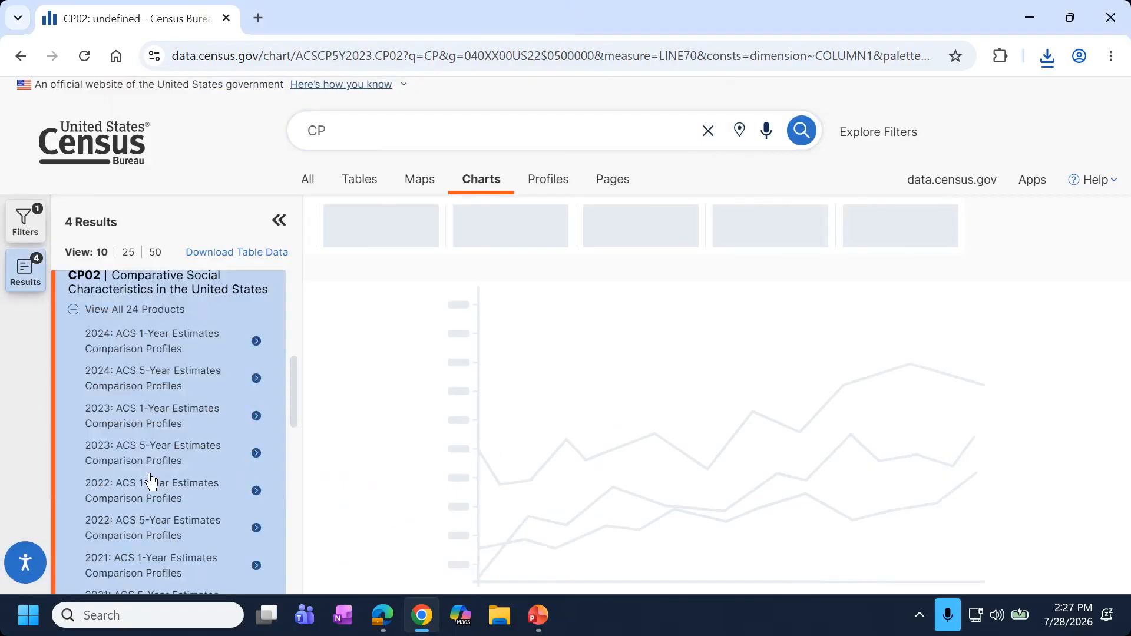
pyautogui.click(147, 347)
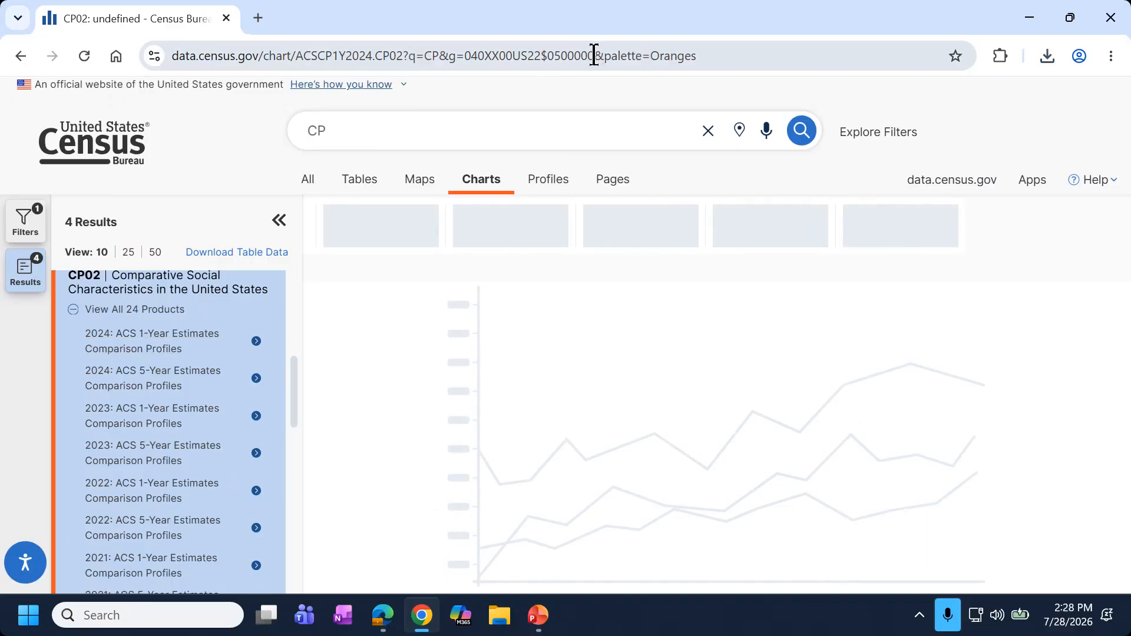
pyautogui.click(166, 413)
# Remove &palette=Oranges from the page URL and reload the chart.
pyautogui.moveTo(595, 55); pyautogui.dragTo(699, 56)
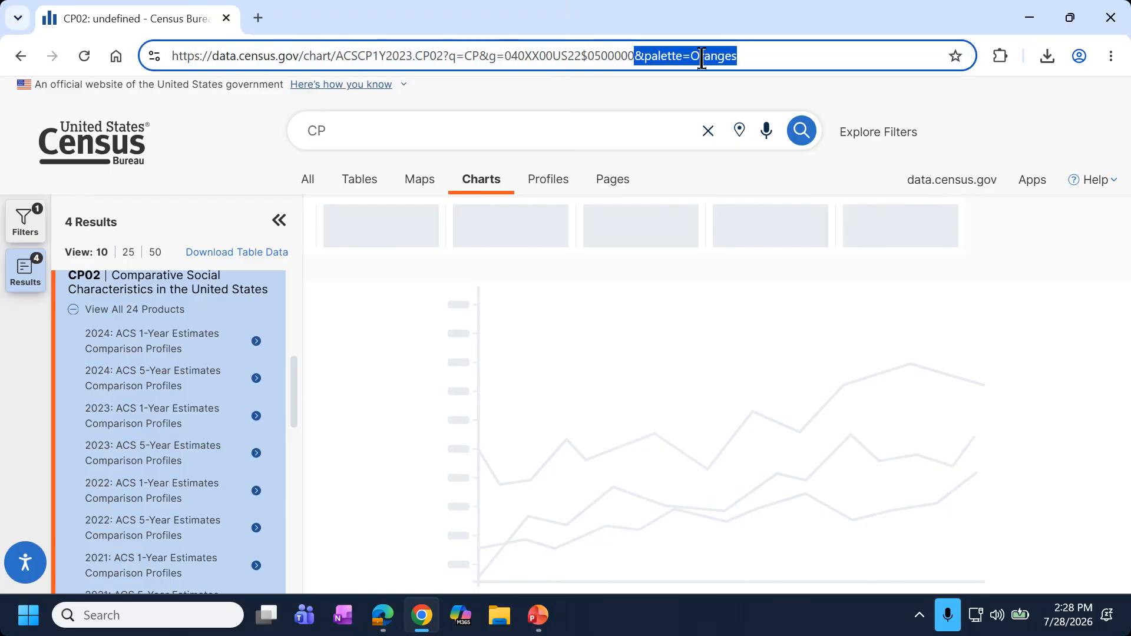
pyautogui.press('BackSpace')
pyautogui.press('Return')
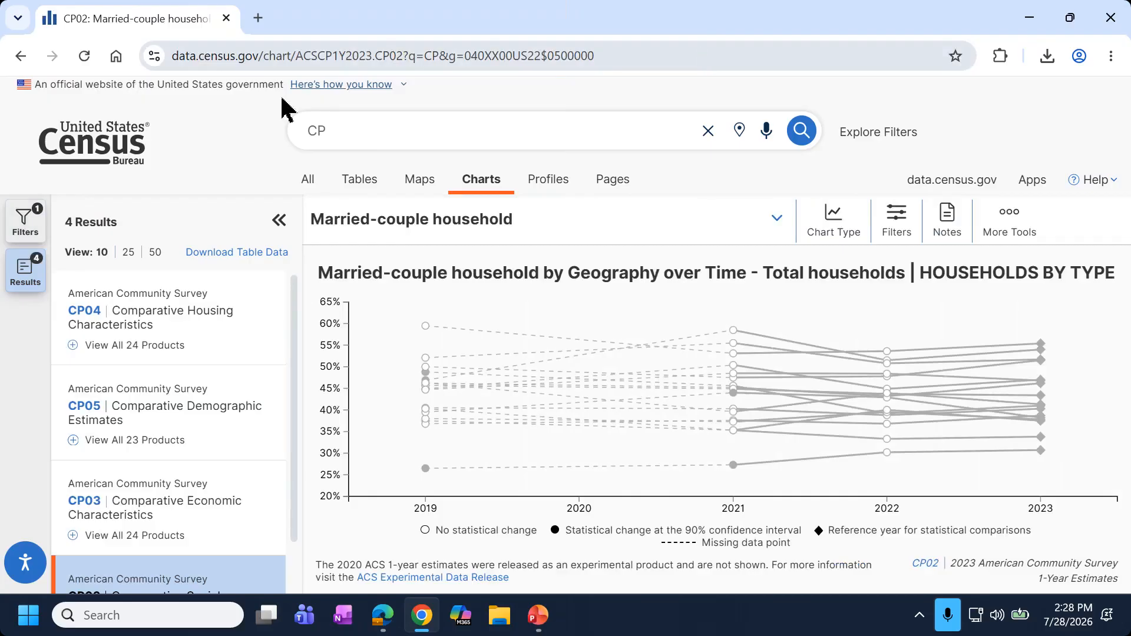
# Change the chart's measure to Civilian veterans under Veteran Status.
pyautogui.scroll(-2, 189, 346)
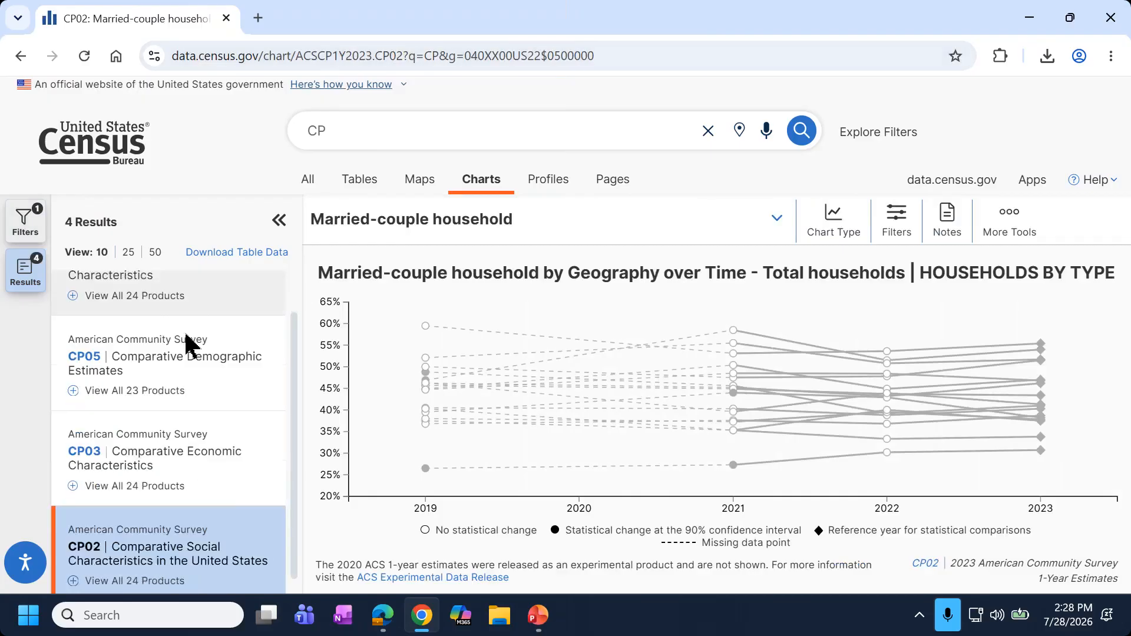
pyautogui.click(152, 575)
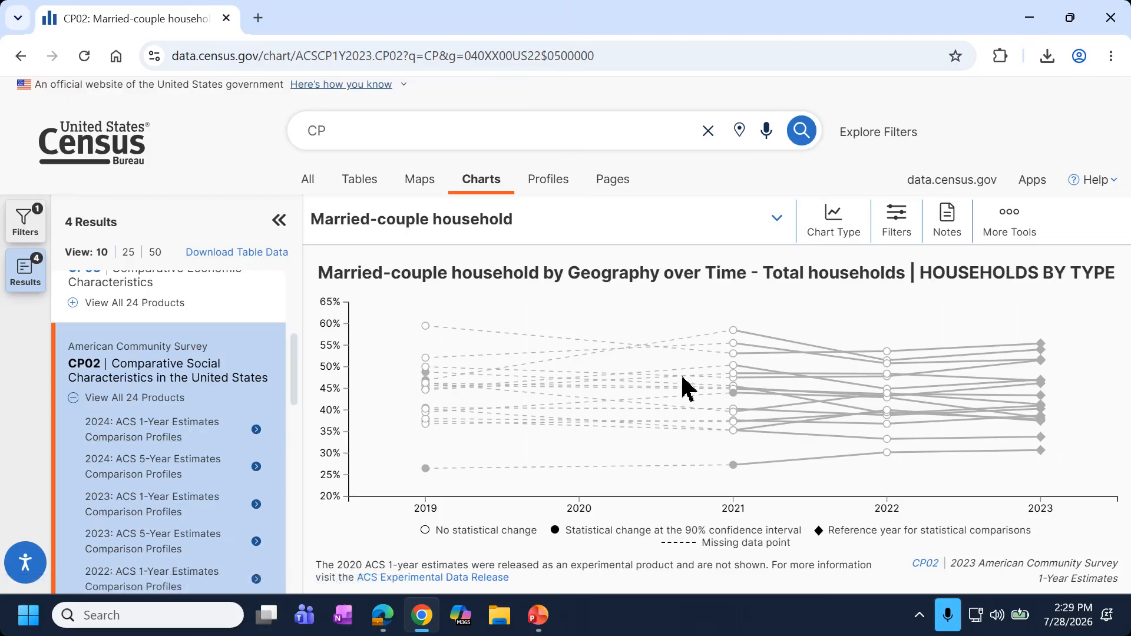
pyautogui.moveTo(739, 362)
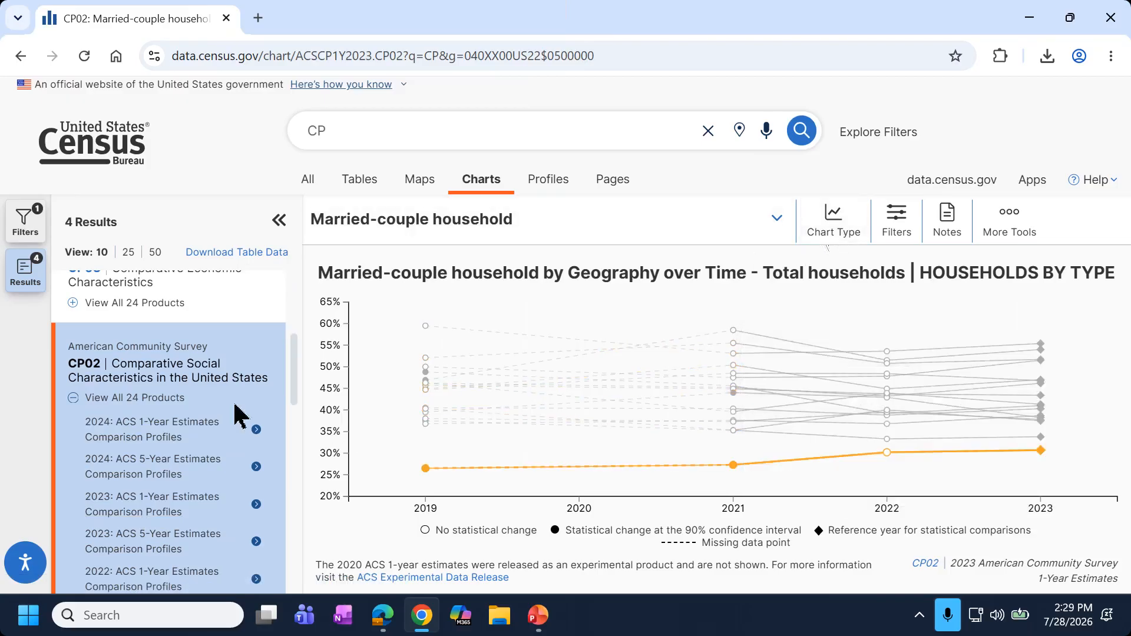
pyautogui.click(776, 233)
pyautogui.scroll(-10, 538, 335)
pyautogui.scroll(-12, 536, 346)
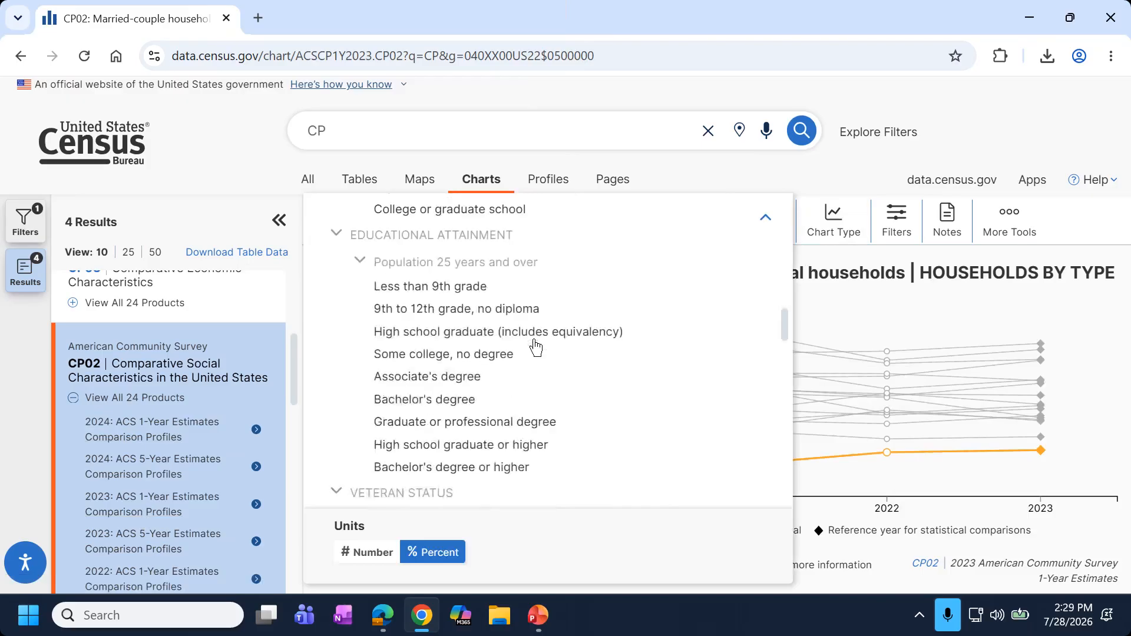
pyautogui.scroll(-5, 536, 348)
pyautogui.click(426, 285)
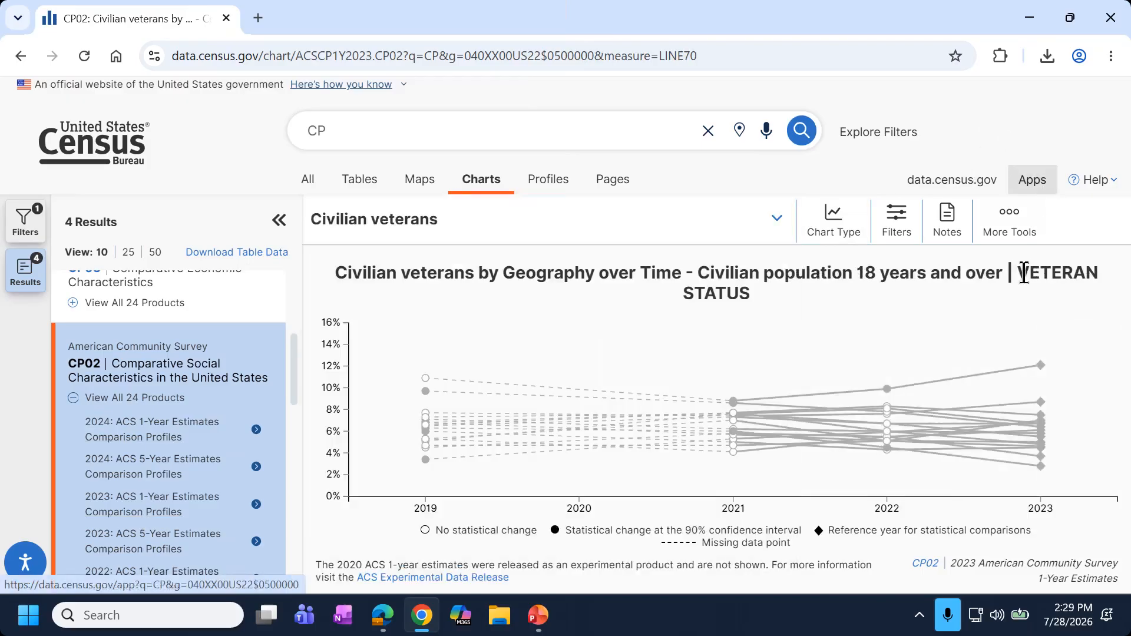
# Collapse the Results panel so the veterans chart fills the page, and read its data-point values.
pyautogui.click(279, 221)
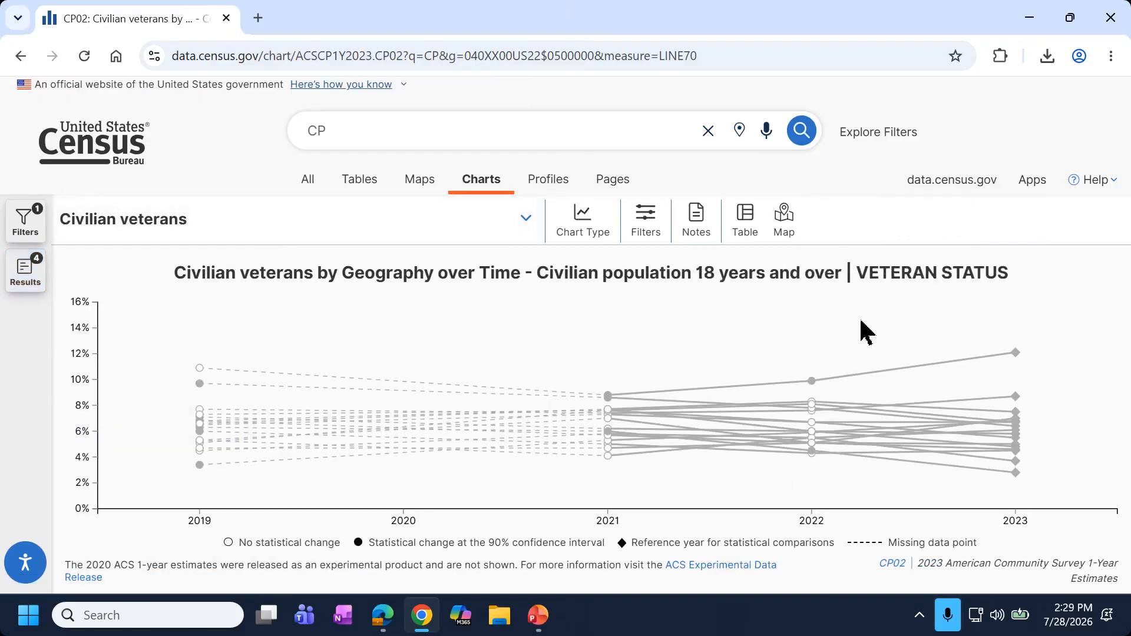
pyautogui.moveTo(1017, 356)
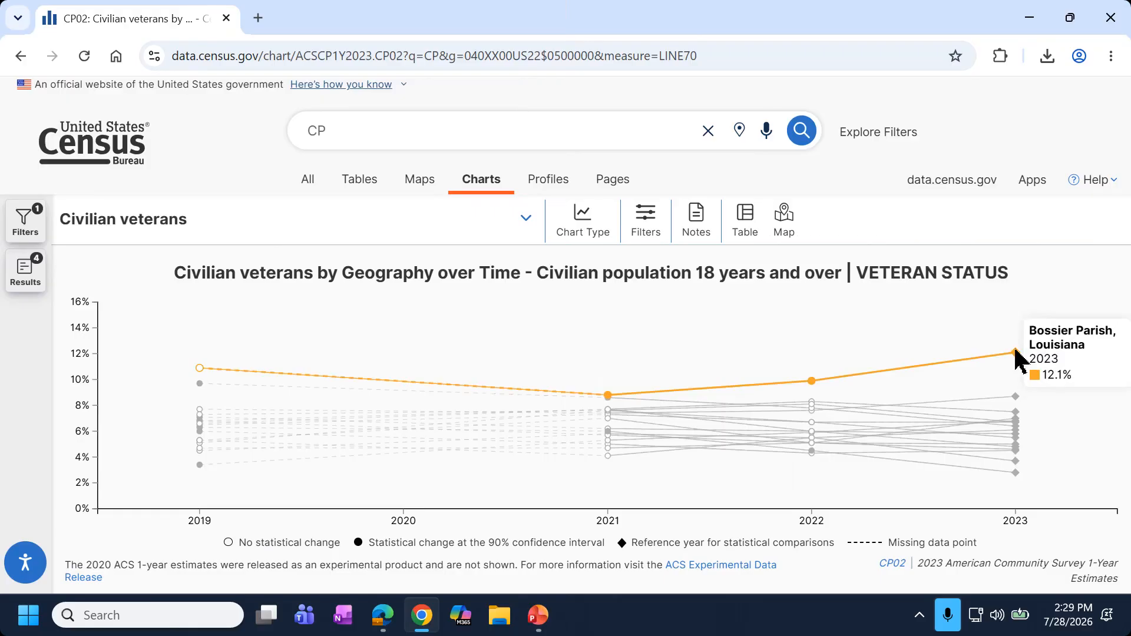
pyautogui.moveTo(812, 383)
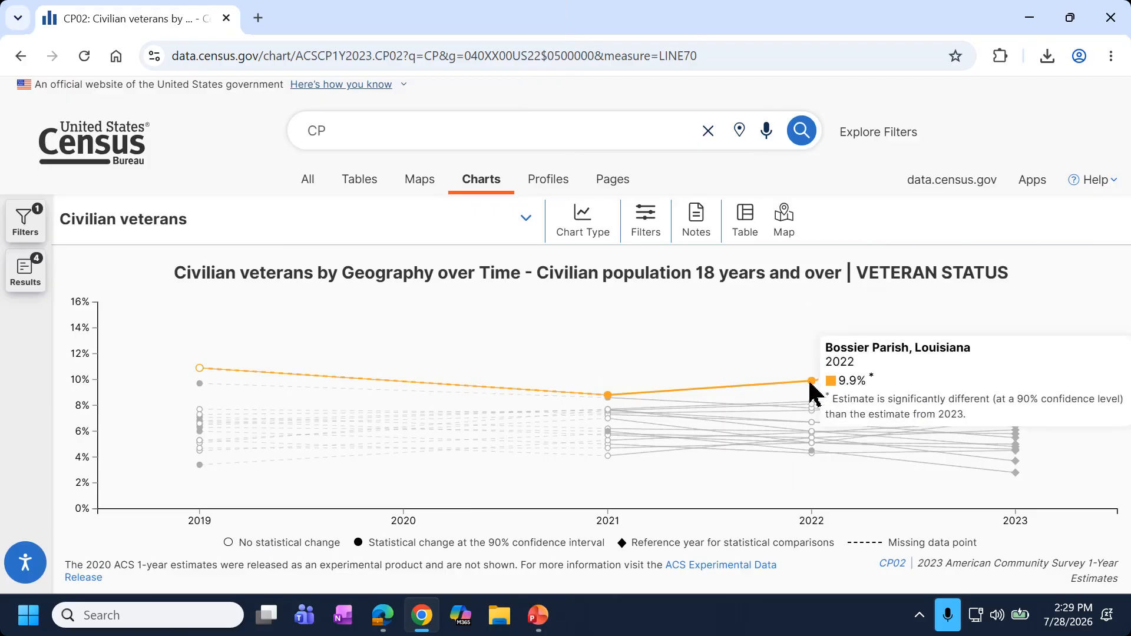
pyautogui.moveTo(609, 403)
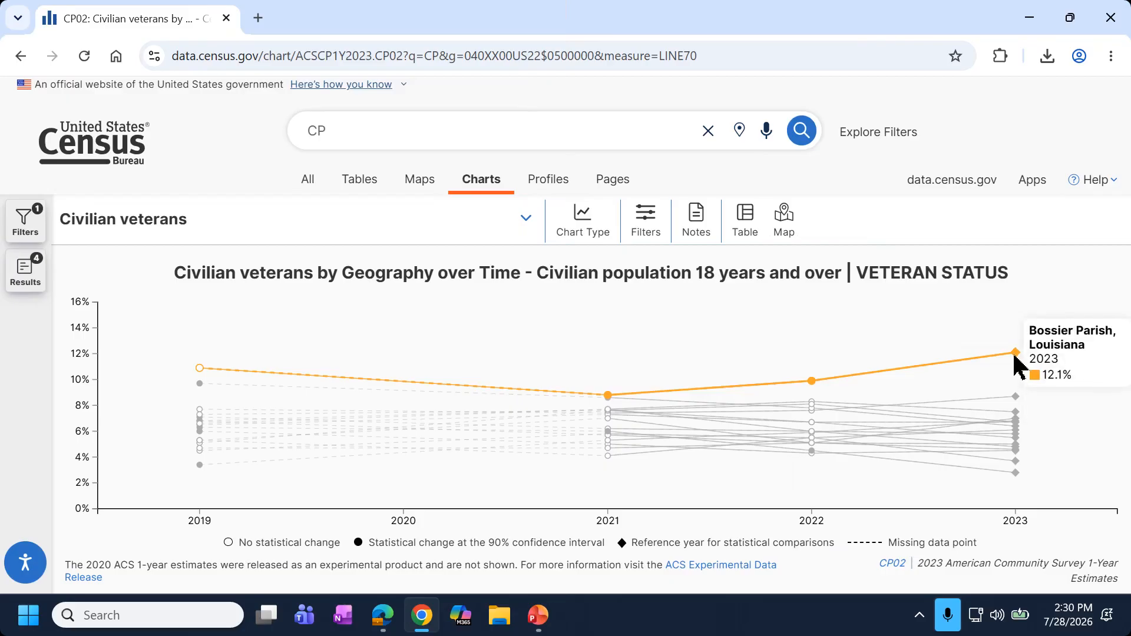
pyautogui.moveTo(1017, 412)
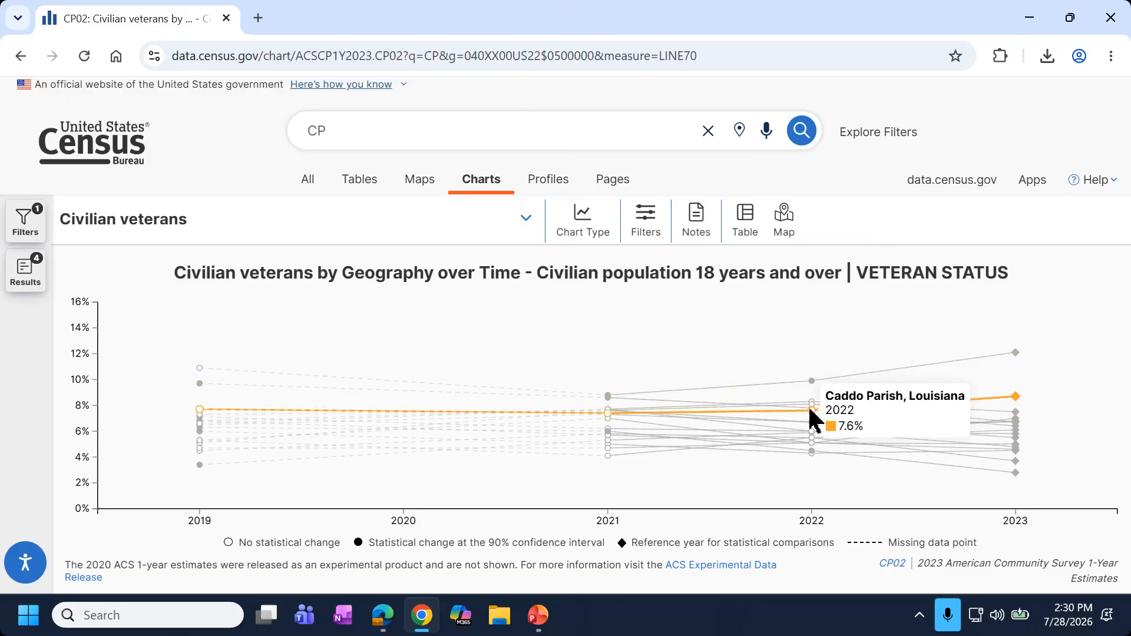
pyautogui.moveTo(1012, 361)
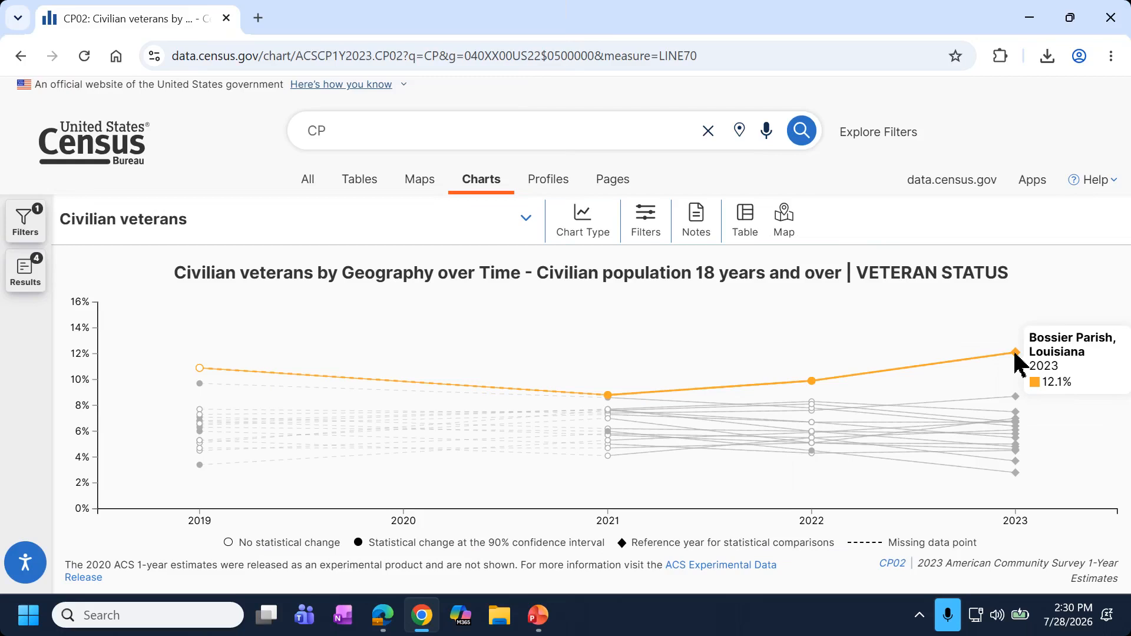
pyautogui.moveTo(813, 385)
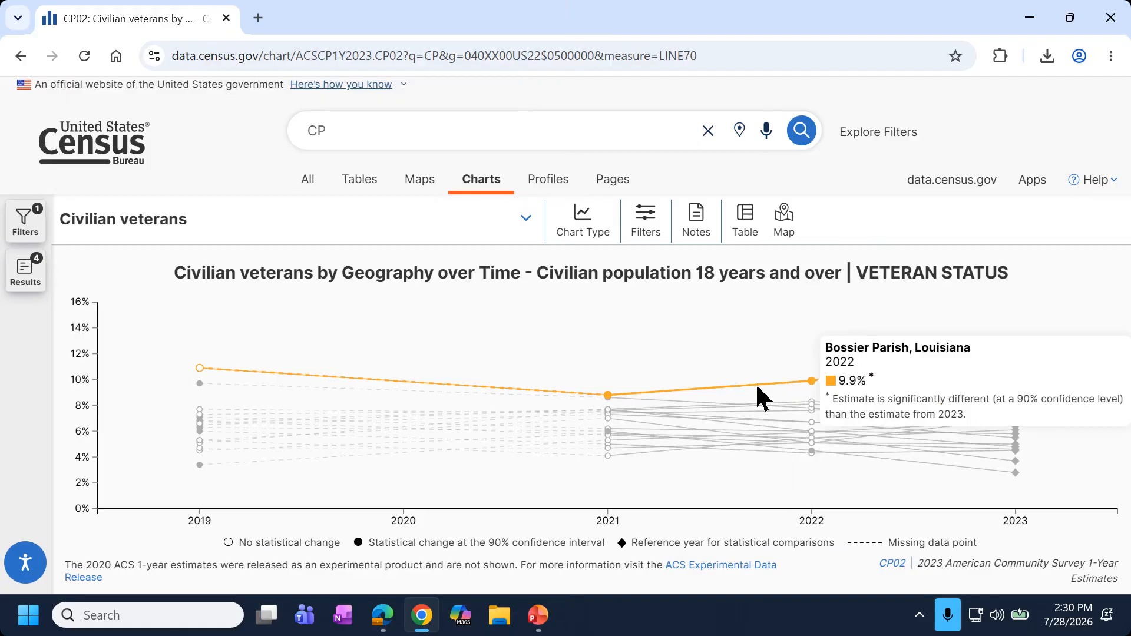
# Return to PowerPoint and resume the slide show at slide 37, Map Toolbar.
pyautogui.moveTo(812, 406)
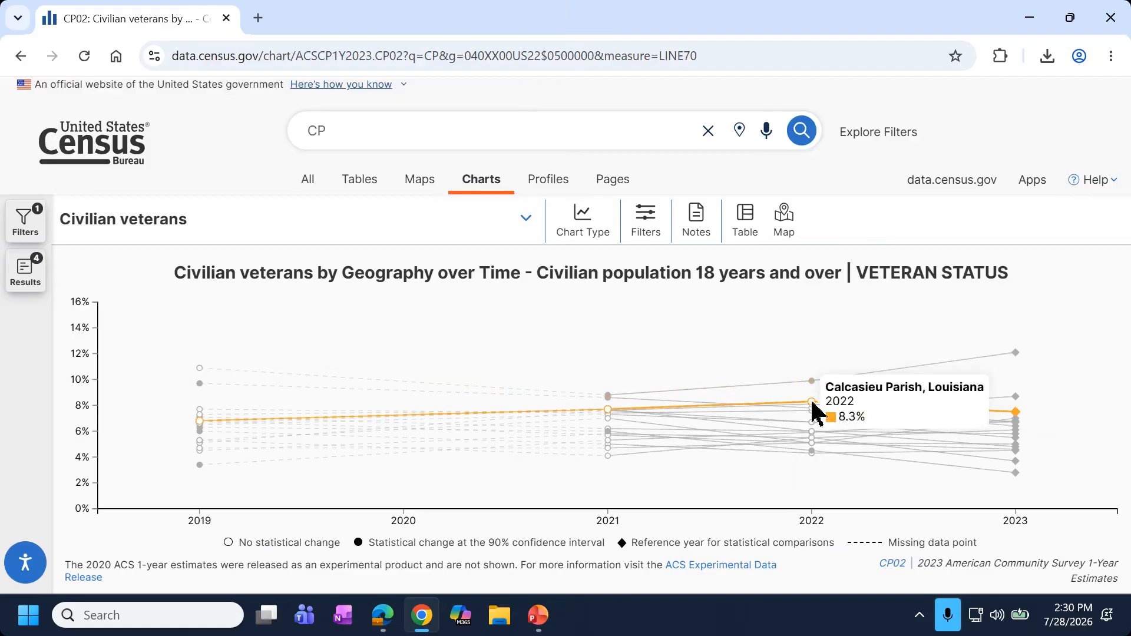
pyautogui.moveTo(1018, 405)
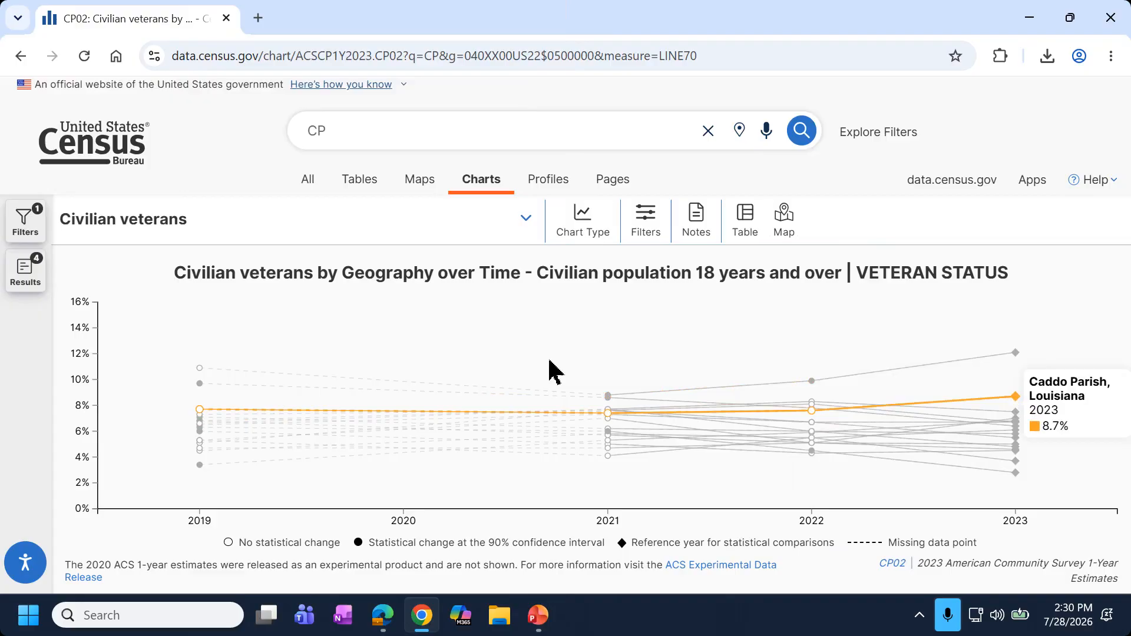
pyautogui.click(537, 616)
pyautogui.click(97, 109)
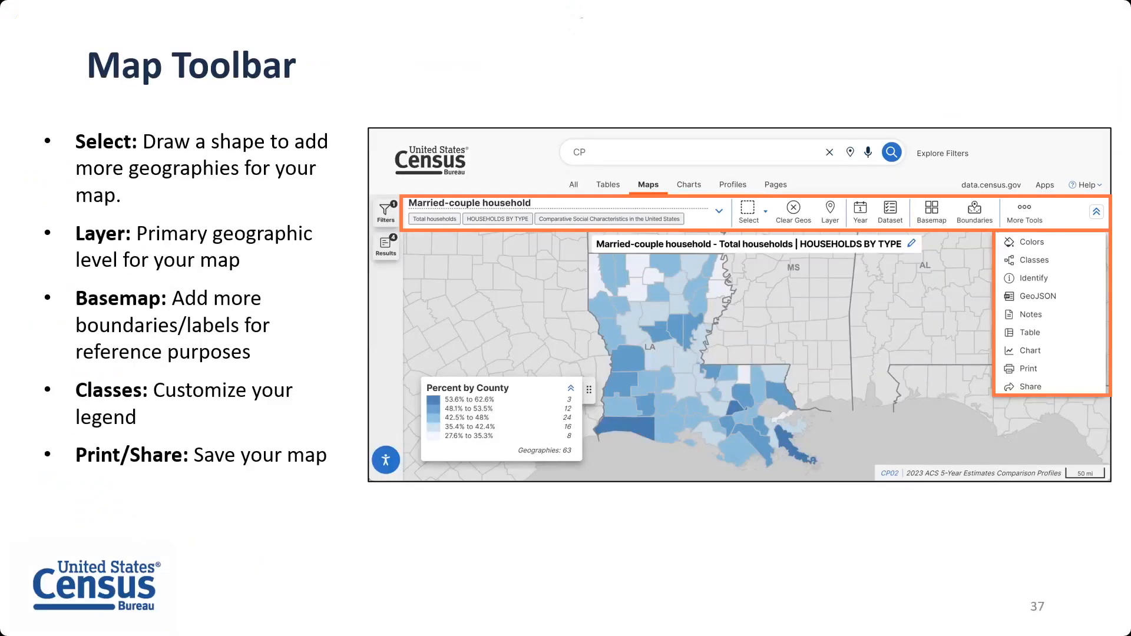
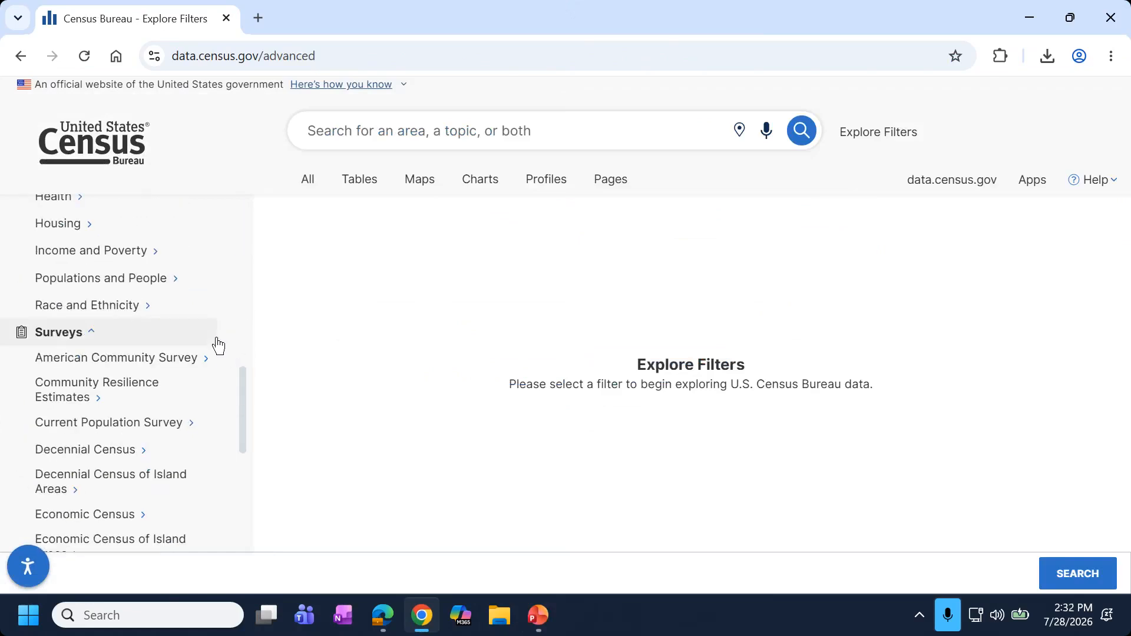
pyautogui.scroll(-3, 153, 442)
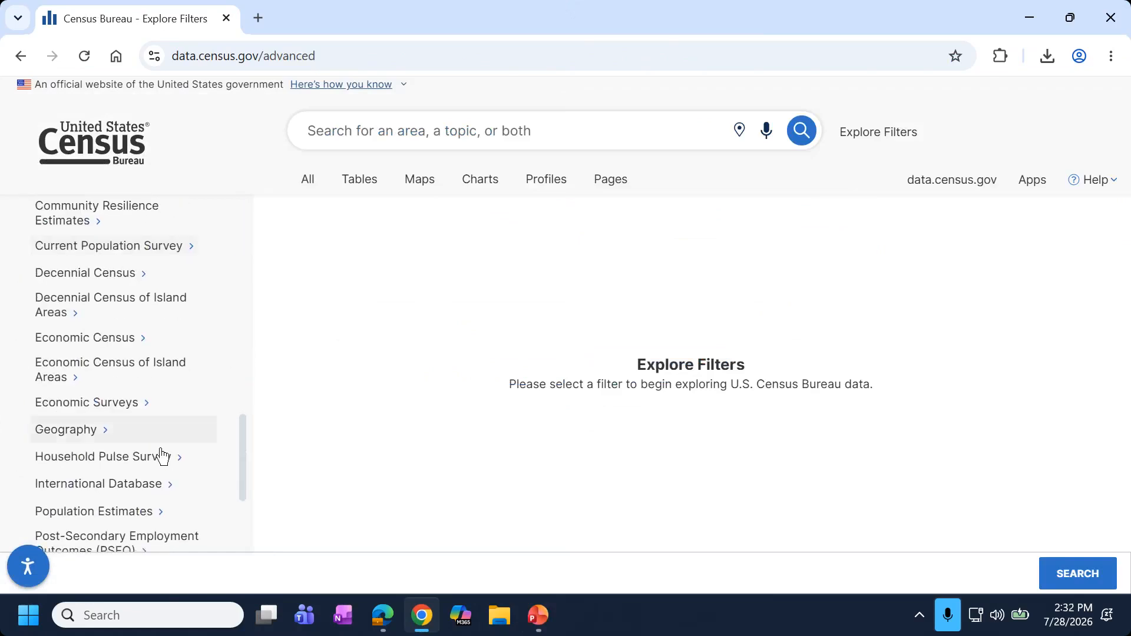
# Filter on the International Database 5-Year Age Groups time series and run the search.
pyautogui.scroll(2, 175, 490)
pyautogui.scroll(-2, 175, 490)
pyautogui.click(176, 486)
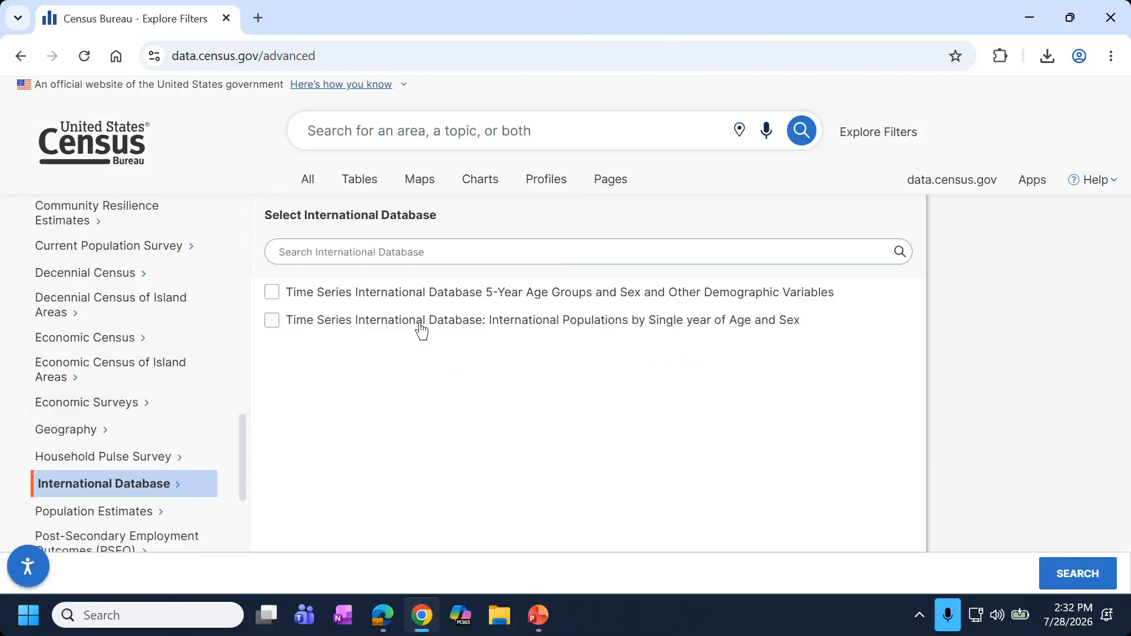
pyautogui.click(272, 298)
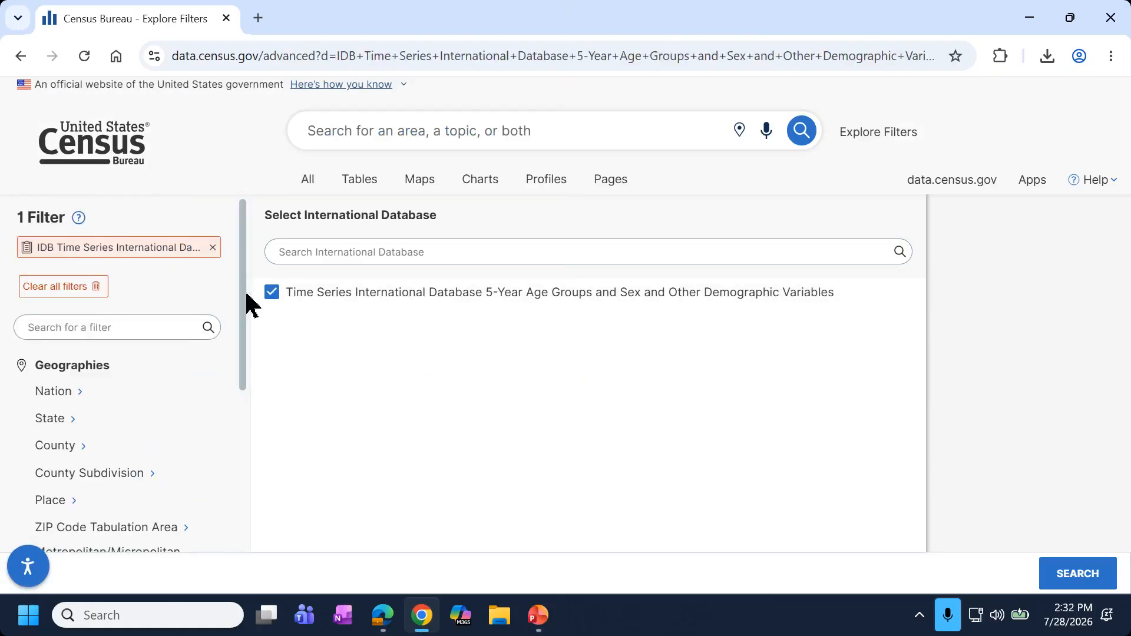
pyautogui.click(1066, 581)
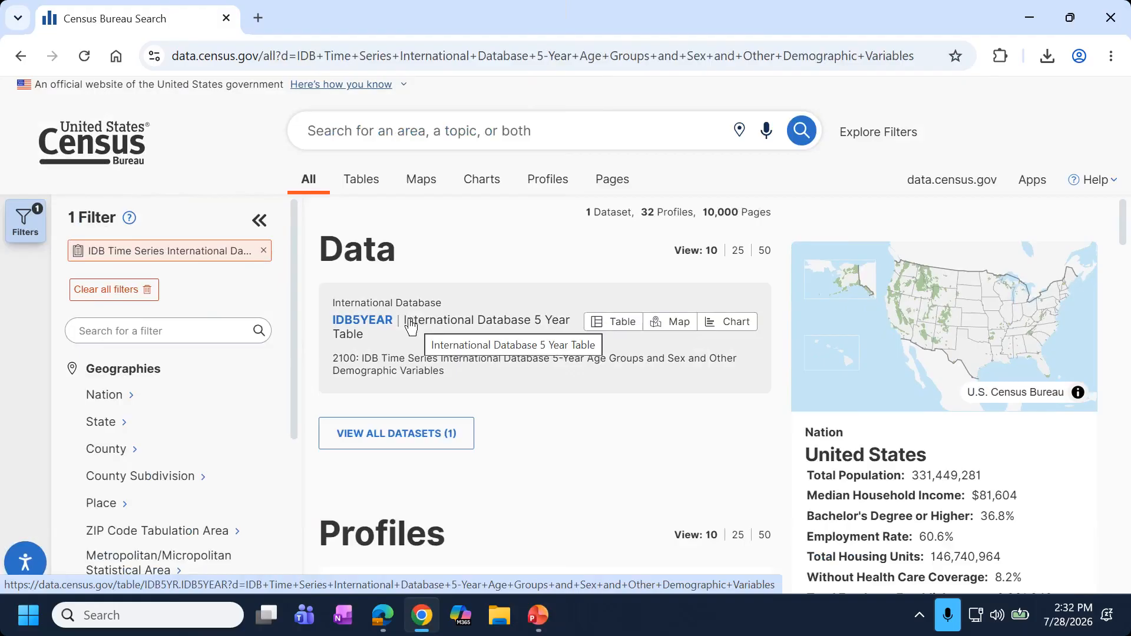
# Open the IDB5YEAR table and collapse the Filters and Results panels to widen it.
pyautogui.click(411, 326)
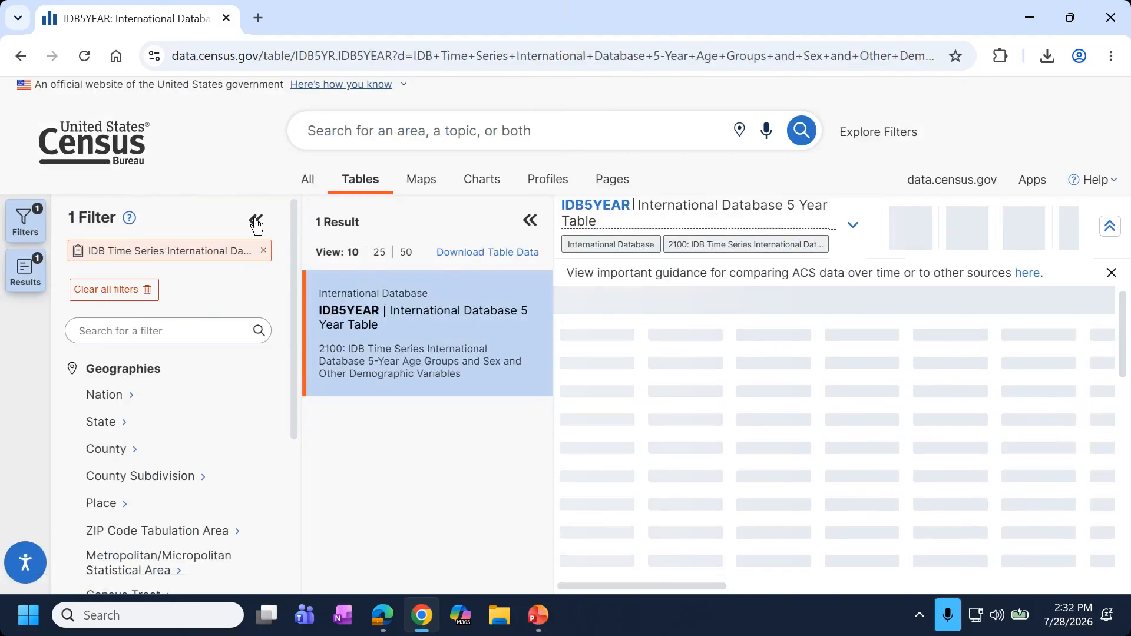
pyautogui.click(258, 222)
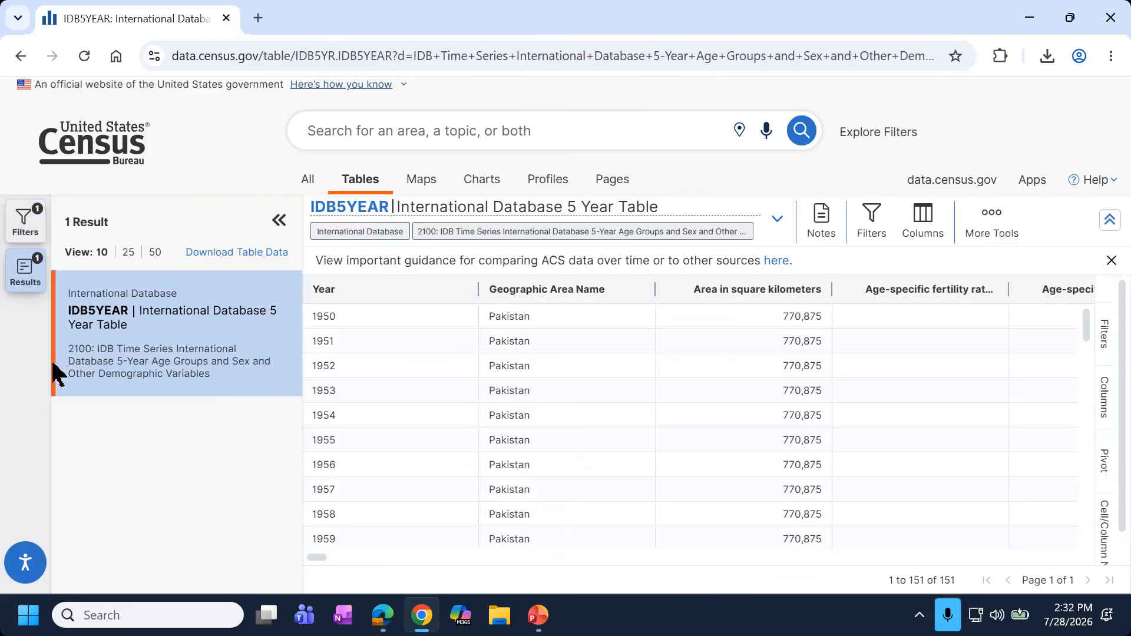
pyautogui.click(370, 323)
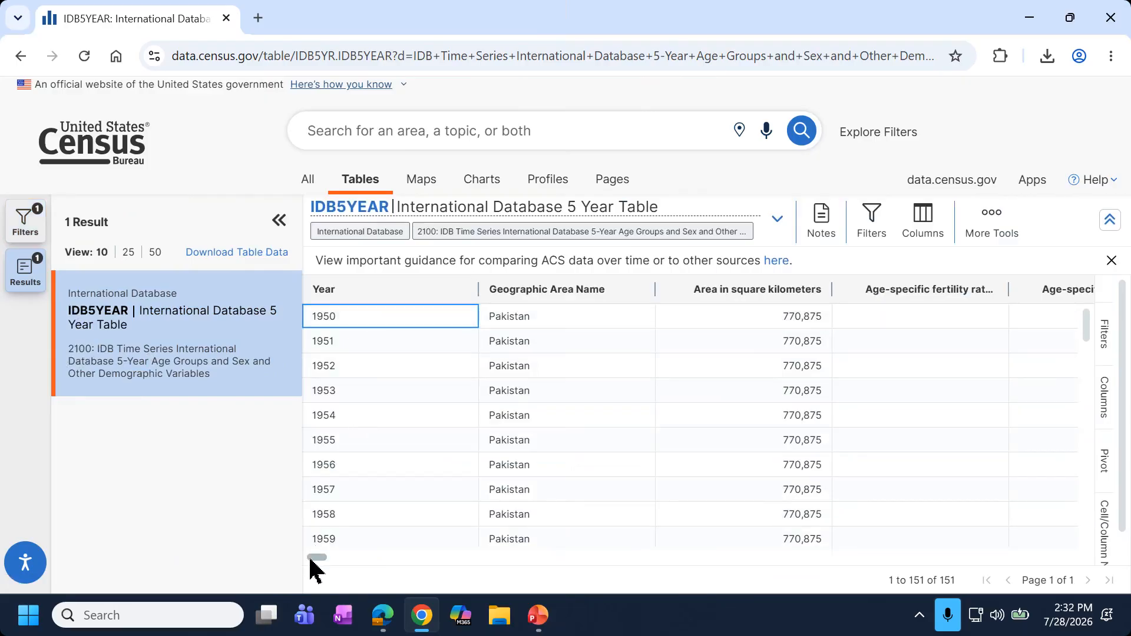
pyautogui.click(278, 230)
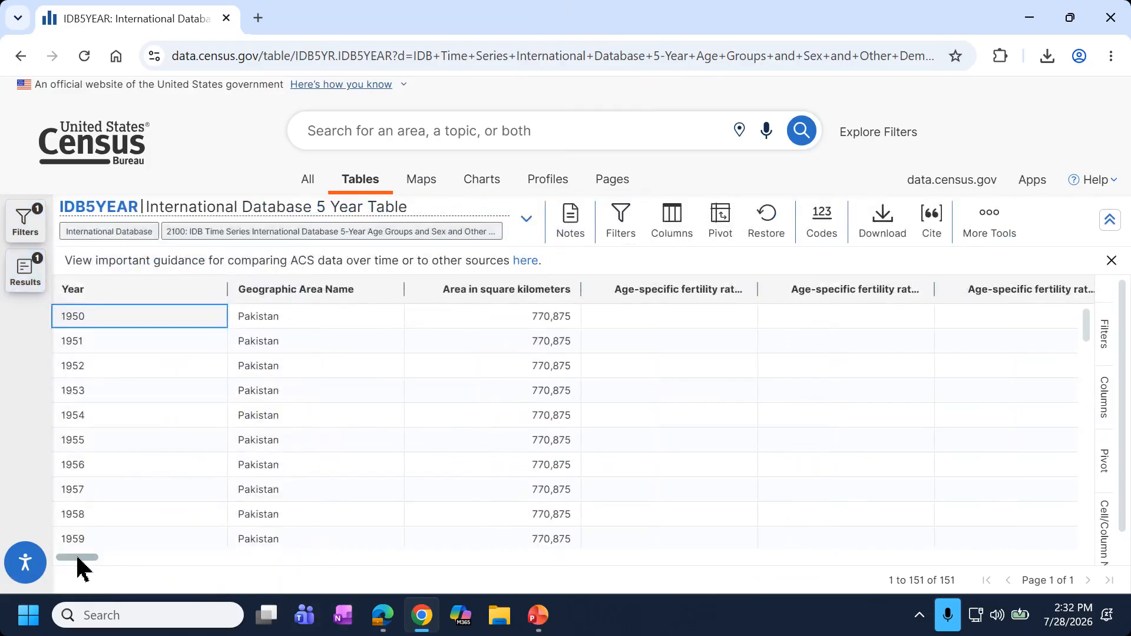
# Scroll down to the 2100 row and select its Year and Pakistan cells.
pyautogui.scroll(-5, 88, 342)
pyautogui.scroll(-20, 89, 348)
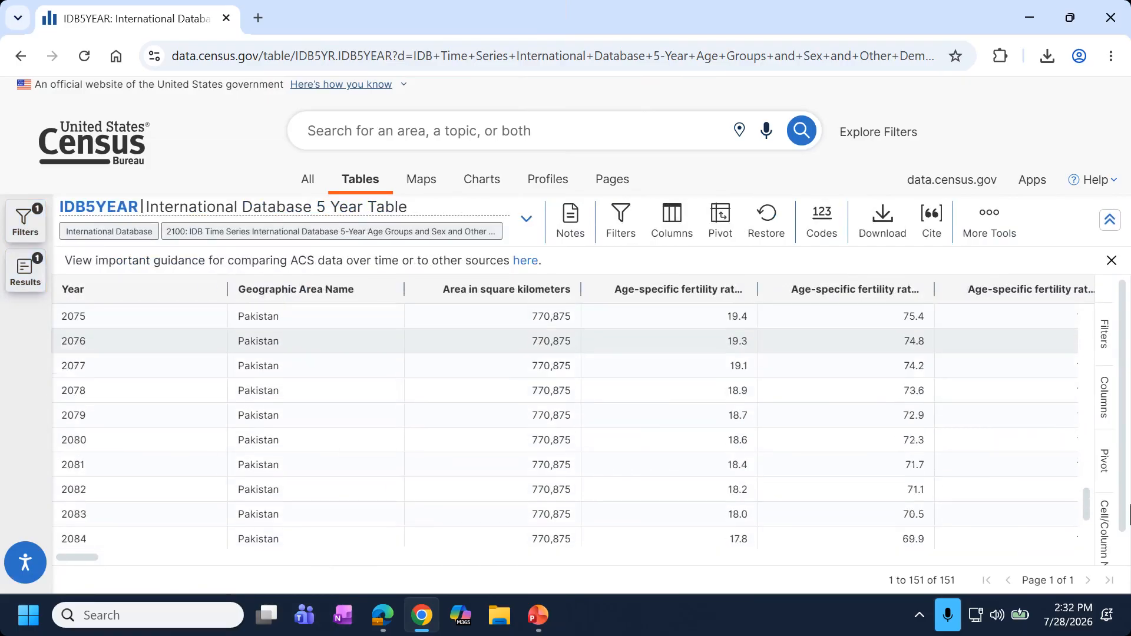
pyautogui.scroll(-5, 1090, 517)
pyautogui.click(142, 546)
pyautogui.click(293, 542)
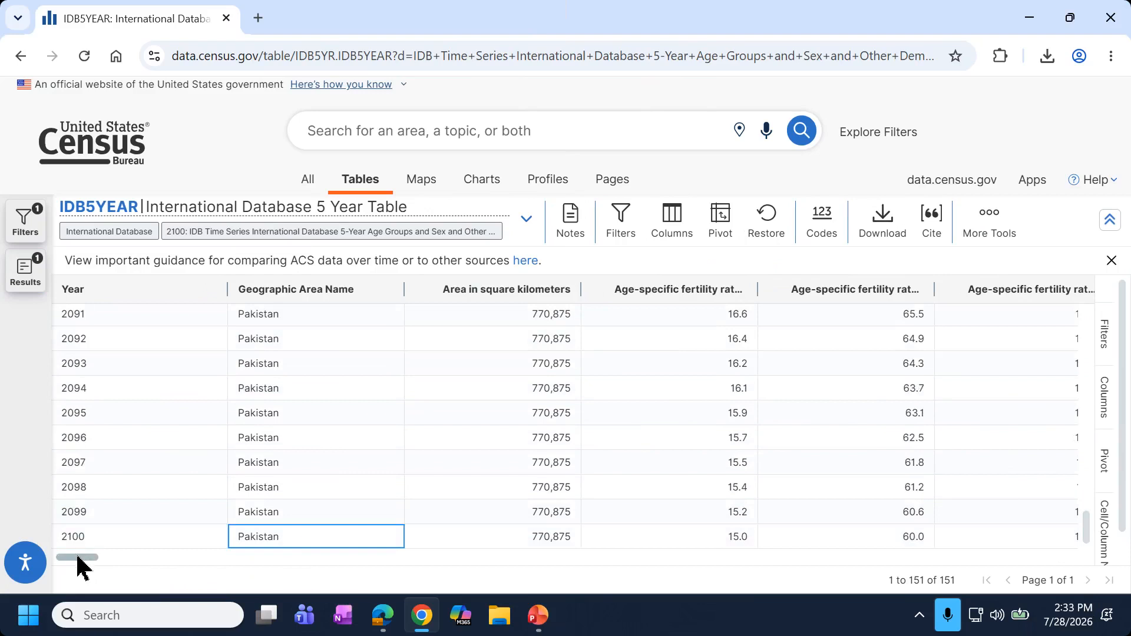
# Inspect the fertility column, selecting the 73.0 value for 1981 and the empty 1980 cell.
pyautogui.hscroll(3, 82, 562)
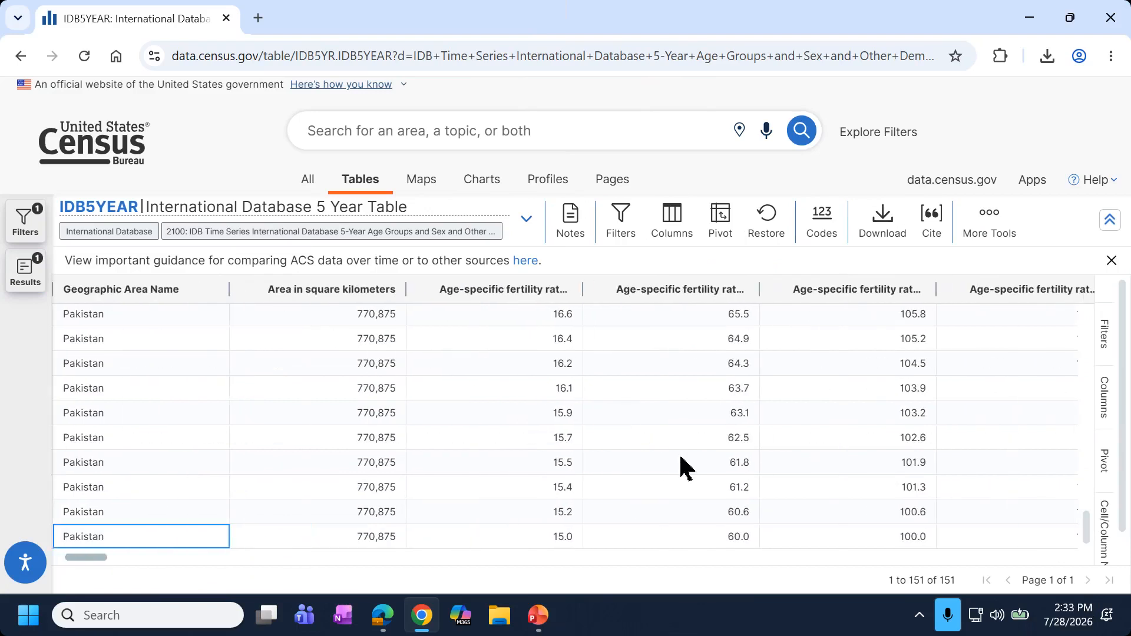
pyautogui.scroll(12, 710, 444)
pyautogui.scroll(20, 709, 444)
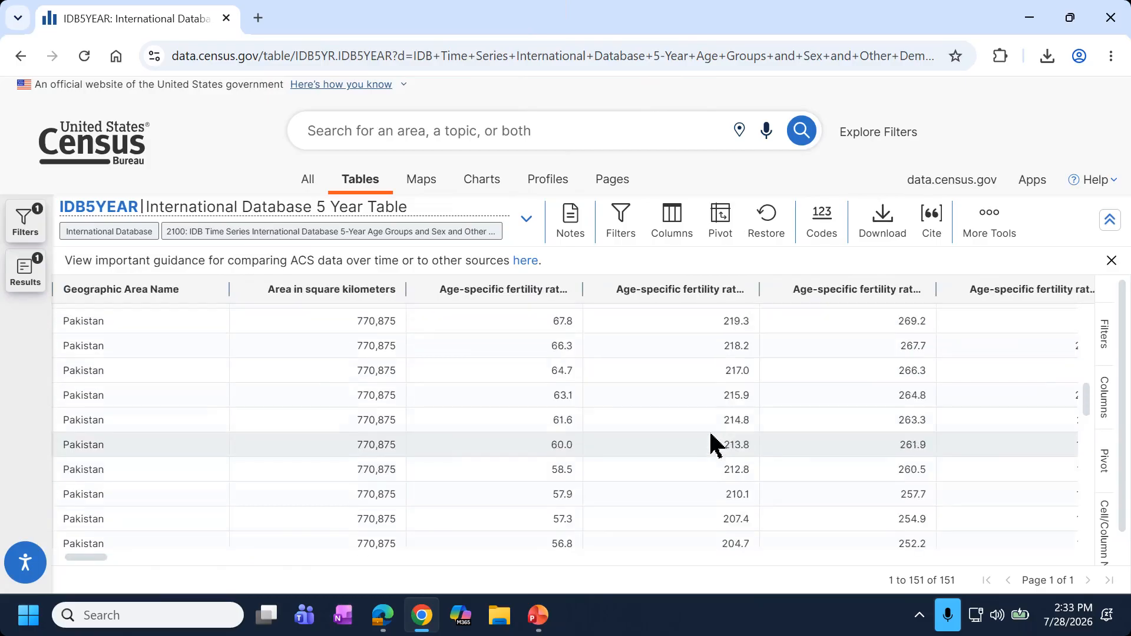
pyautogui.scroll(-5, 677, 450)
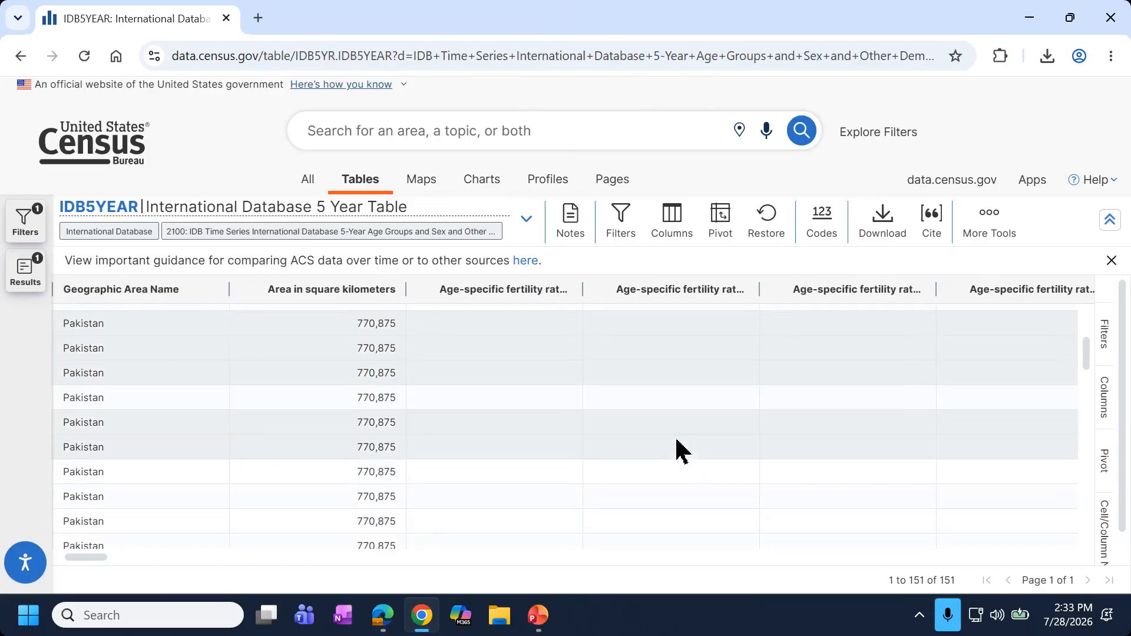
pyautogui.click(552, 423)
pyautogui.press('Left')
pyautogui.press('Left')
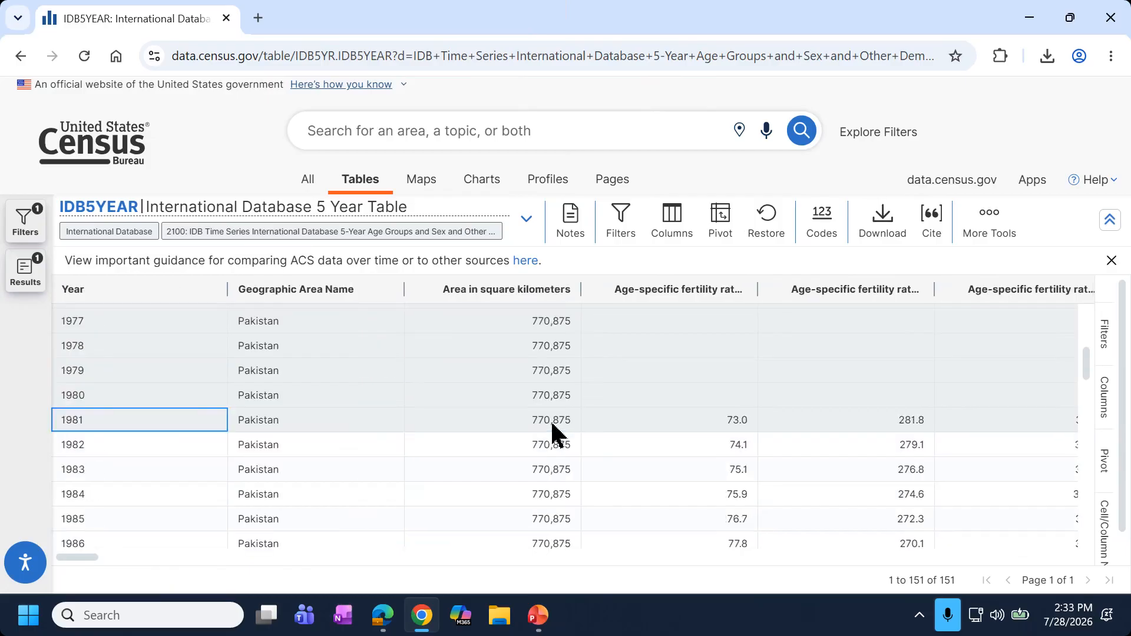
pyautogui.press('Right')
pyautogui.press('Right')
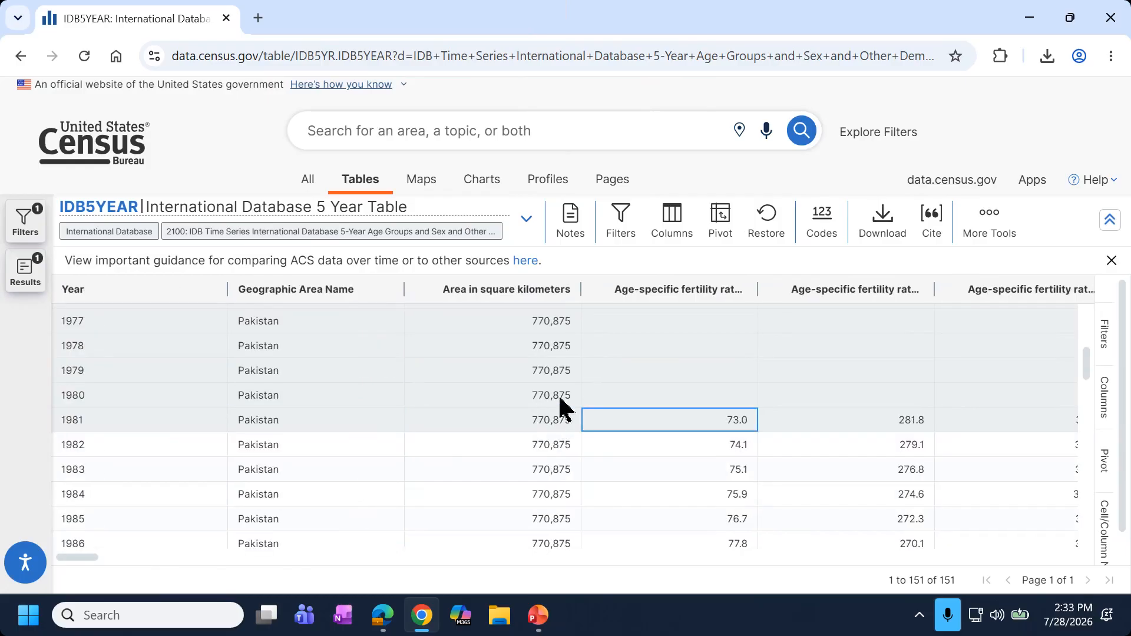
pyautogui.click(597, 395)
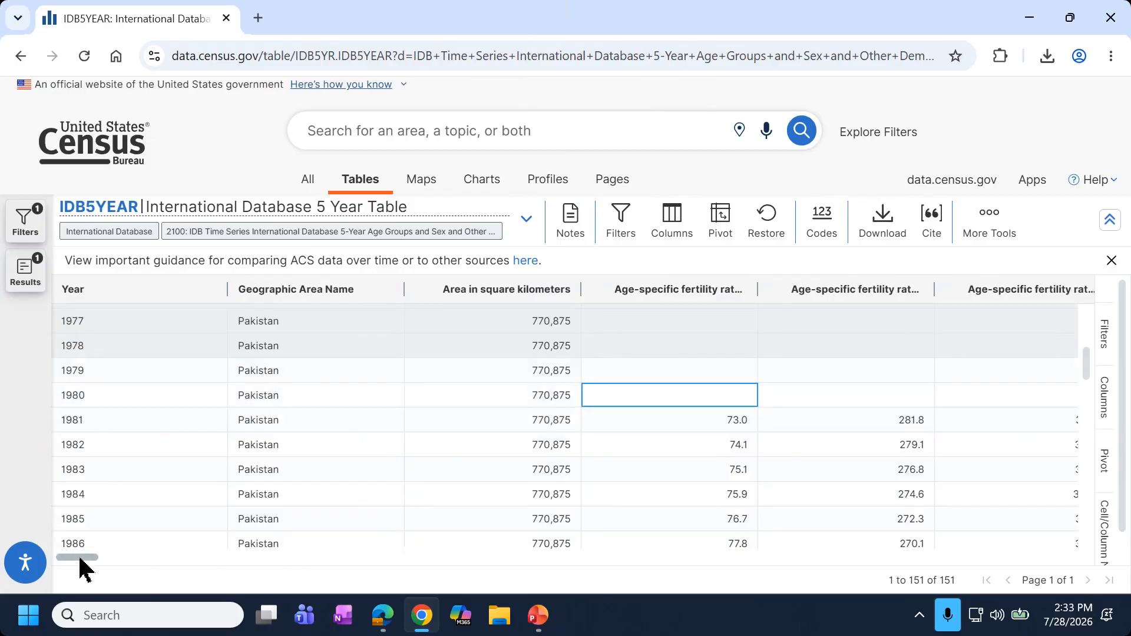
# Widen the age 25-29 fertility rate column so its full name shows.
pyautogui.moveTo(83, 568); pyautogui.dragTo(119, 569)
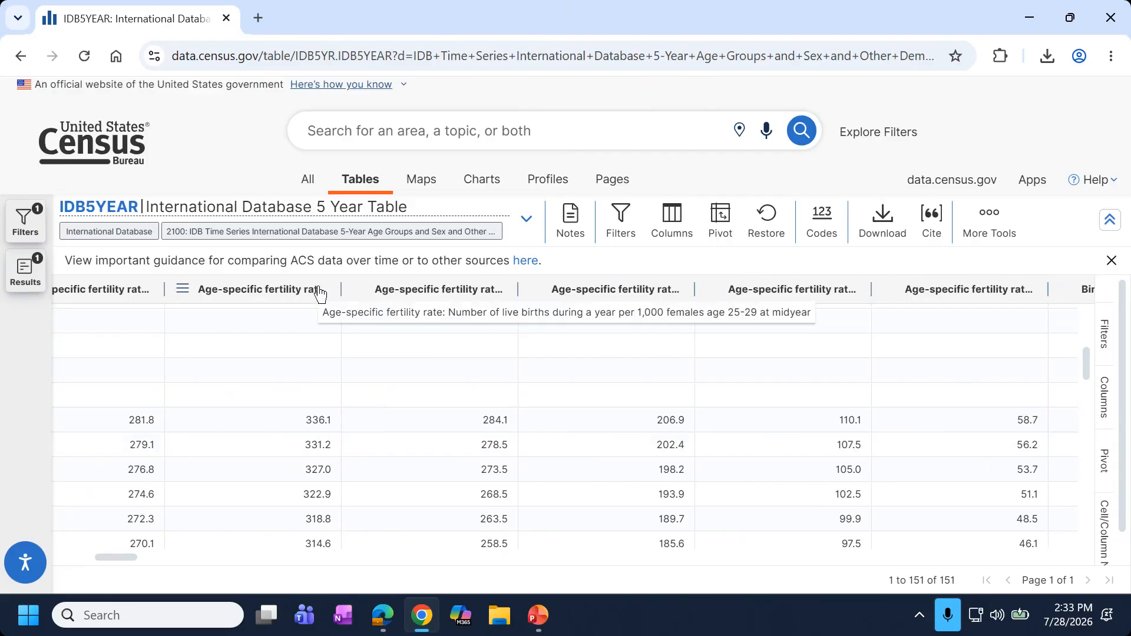
pyautogui.moveTo(341, 293); pyautogui.dragTo(790, 294)
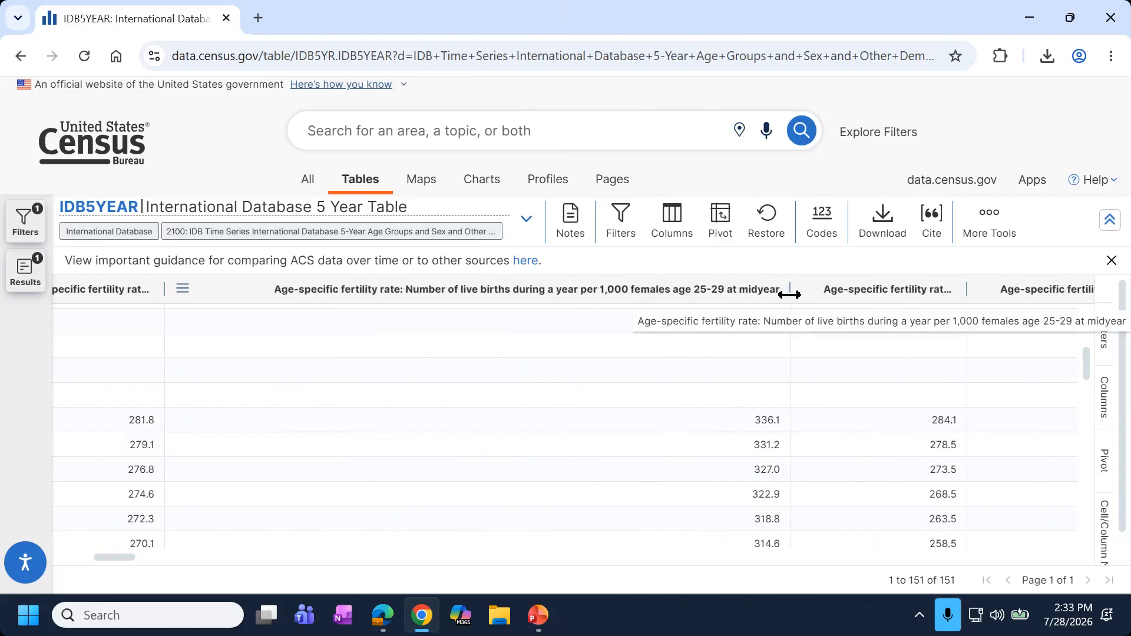
pyautogui.moveTo(111, 559); pyautogui.dragTo(465, 551)
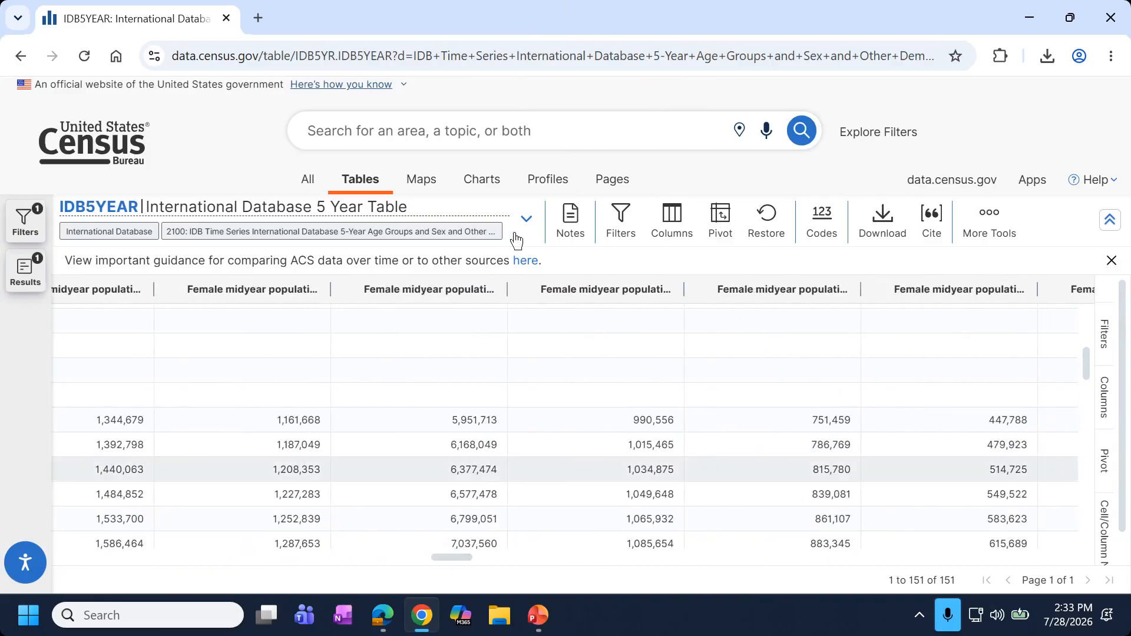
# Chart Pakistan's Population at midyear instead of area and open the Chart Filters panel.
pyautogui.click(474, 189)
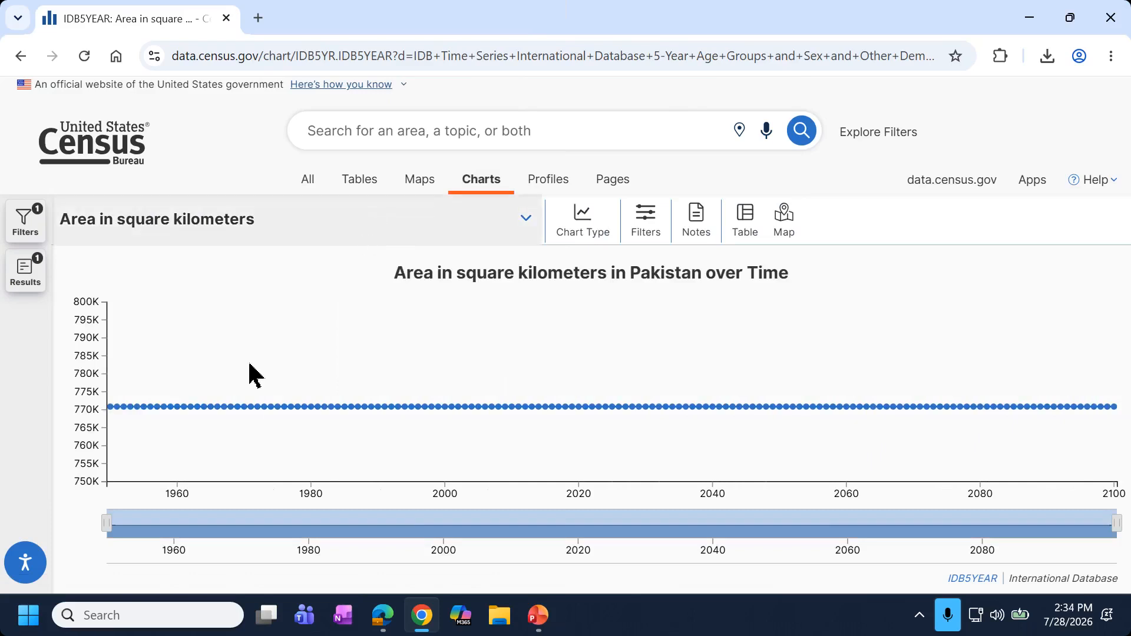
pyautogui.click(493, 231)
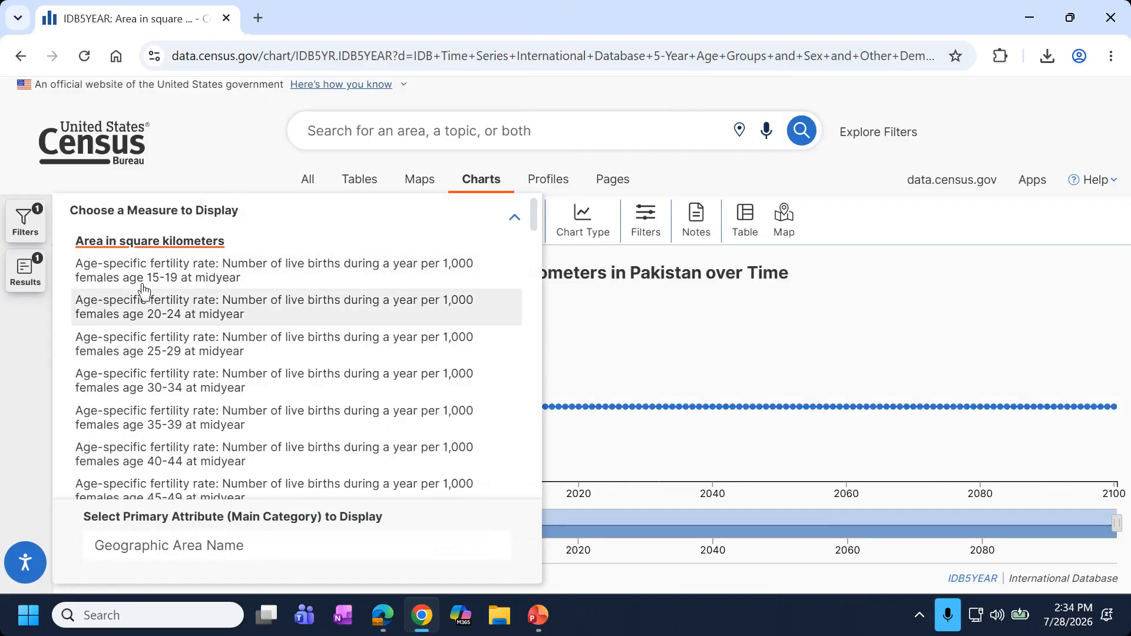
pyautogui.scroll(-3, 131, 288)
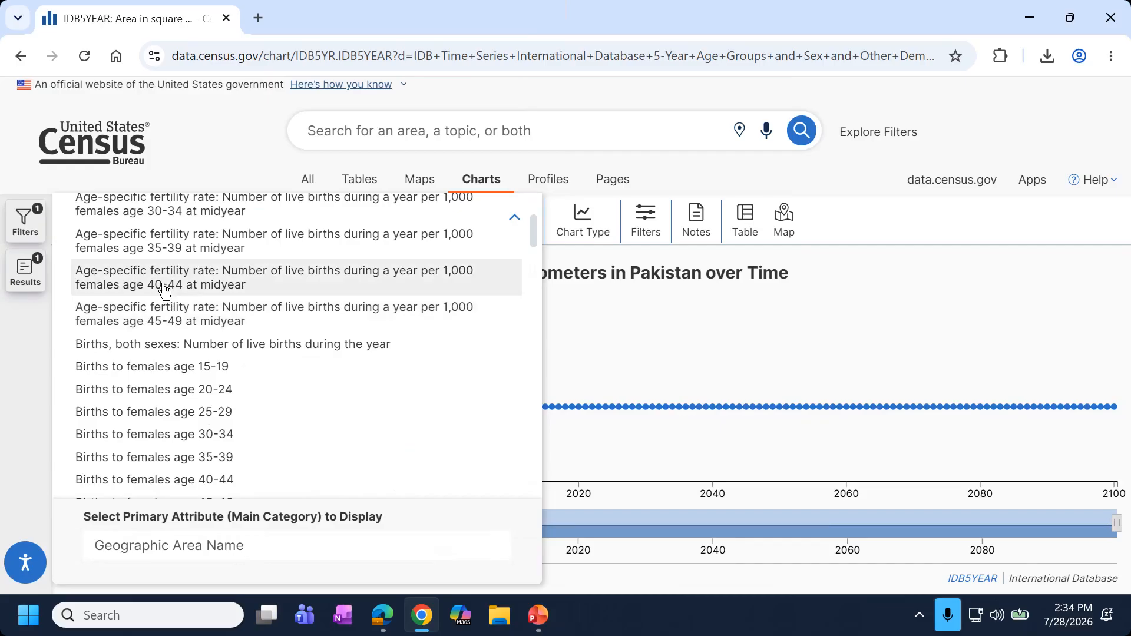
pyautogui.scroll(-3, 164, 290)
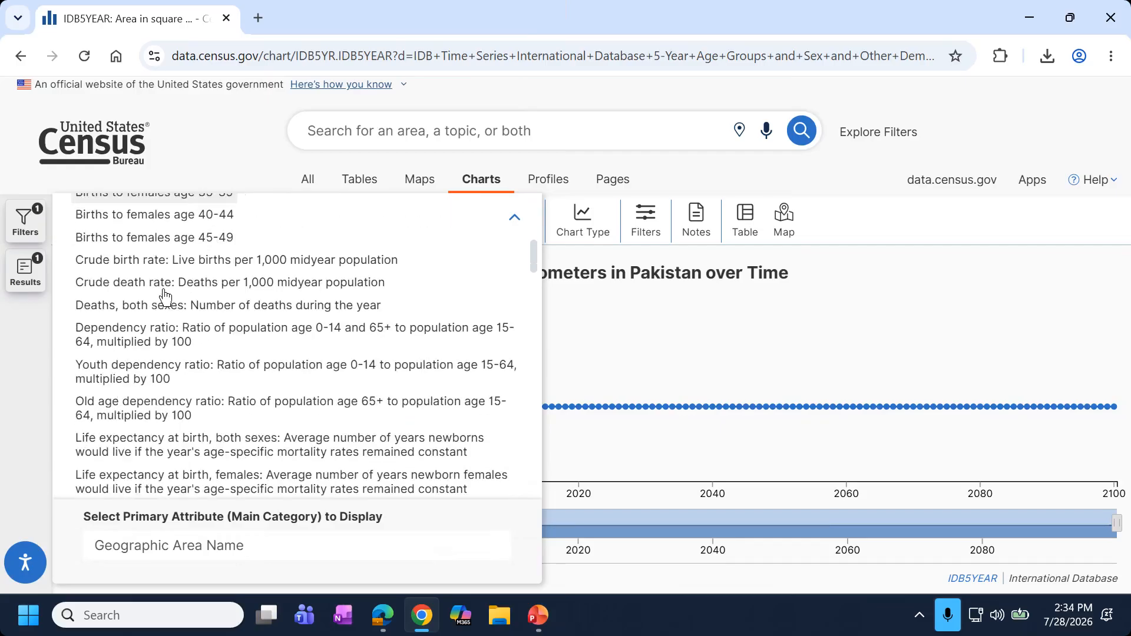
pyautogui.scroll(-1, 170, 348)
pyautogui.scroll(-5, 172, 350)
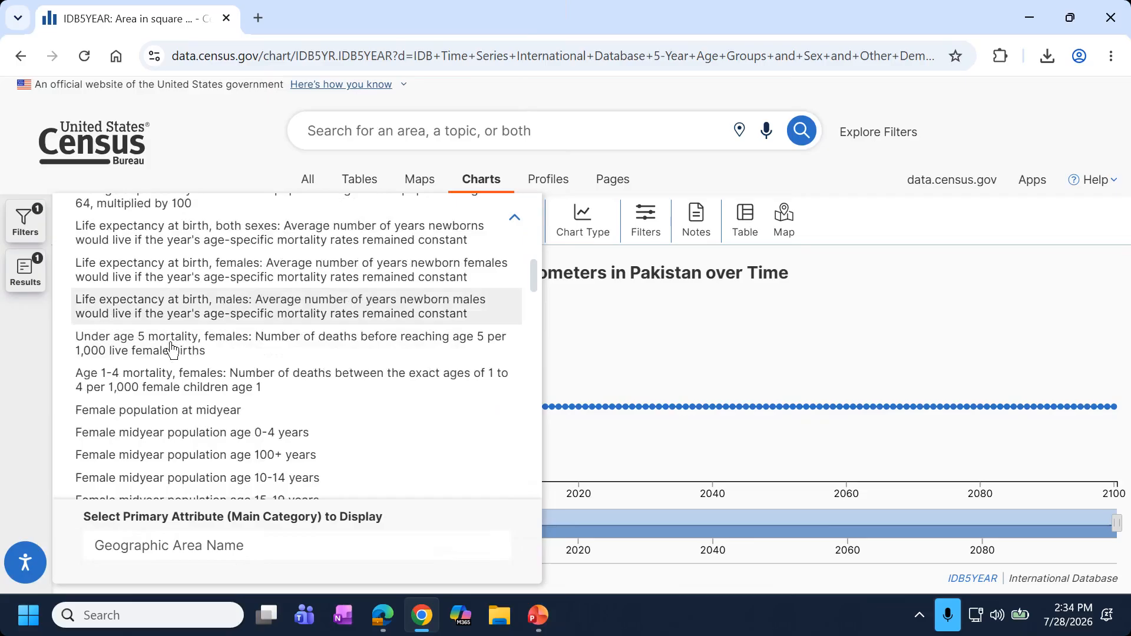
pyautogui.scroll(-5, 171, 352)
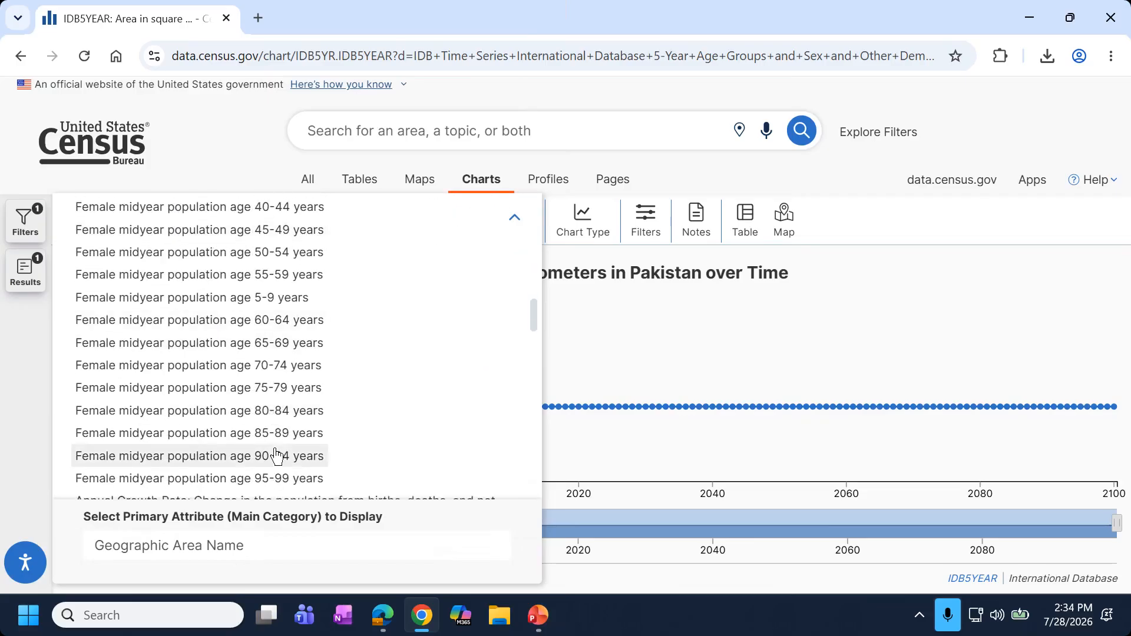
pyautogui.scroll(-7, 274, 453)
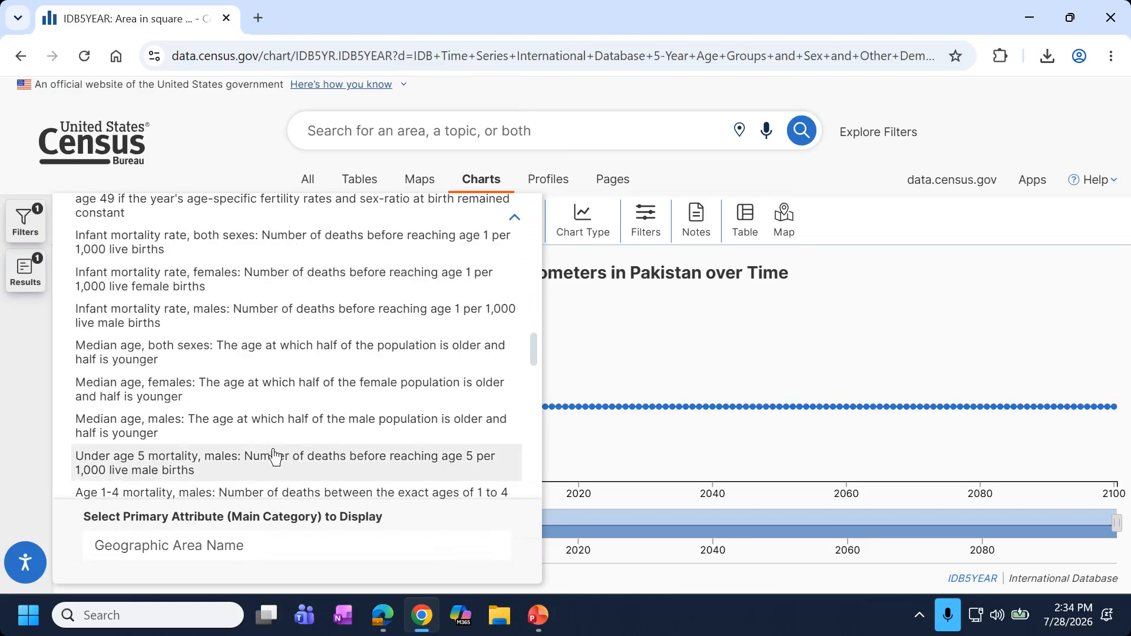
pyautogui.scroll(-7, 272, 453)
pyautogui.scroll(-10, 271, 451)
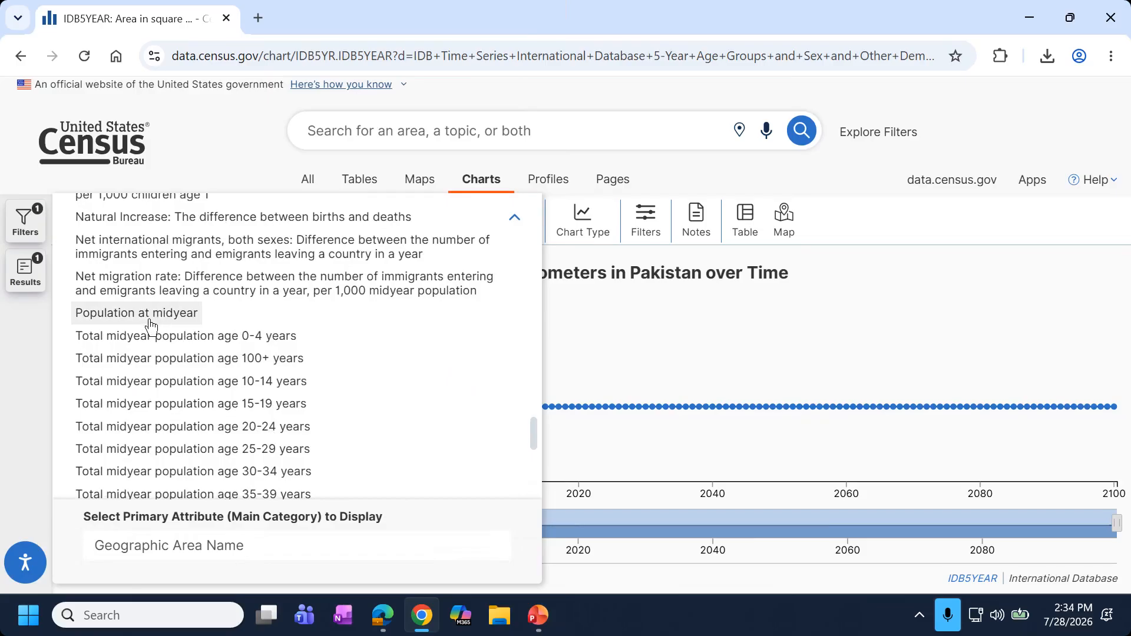
pyautogui.click(186, 318)
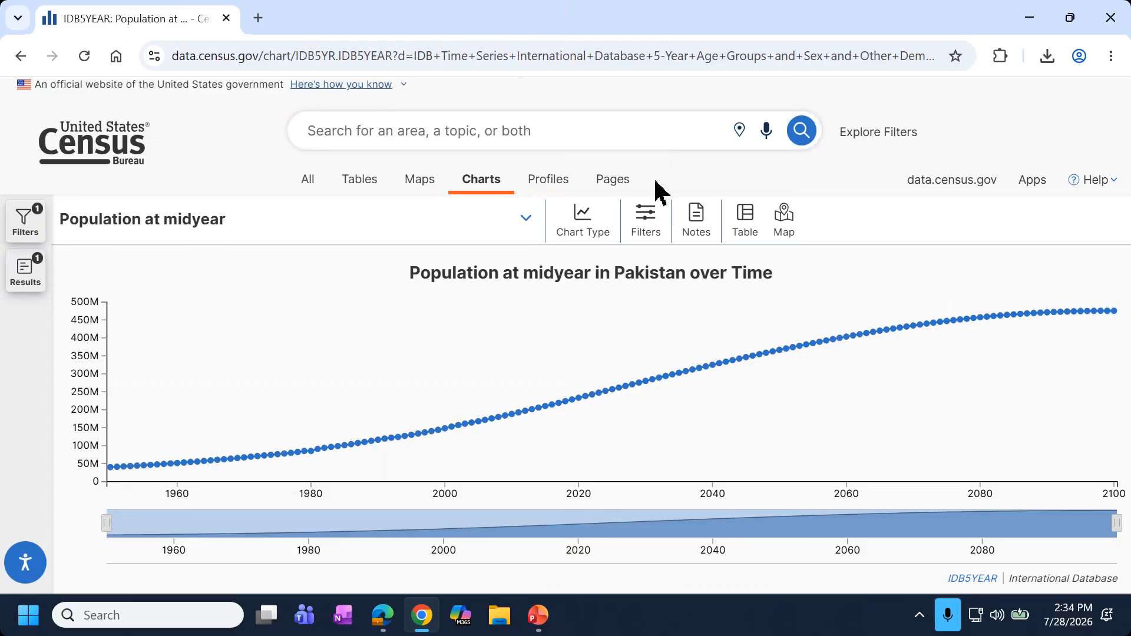
pyautogui.click(650, 242)
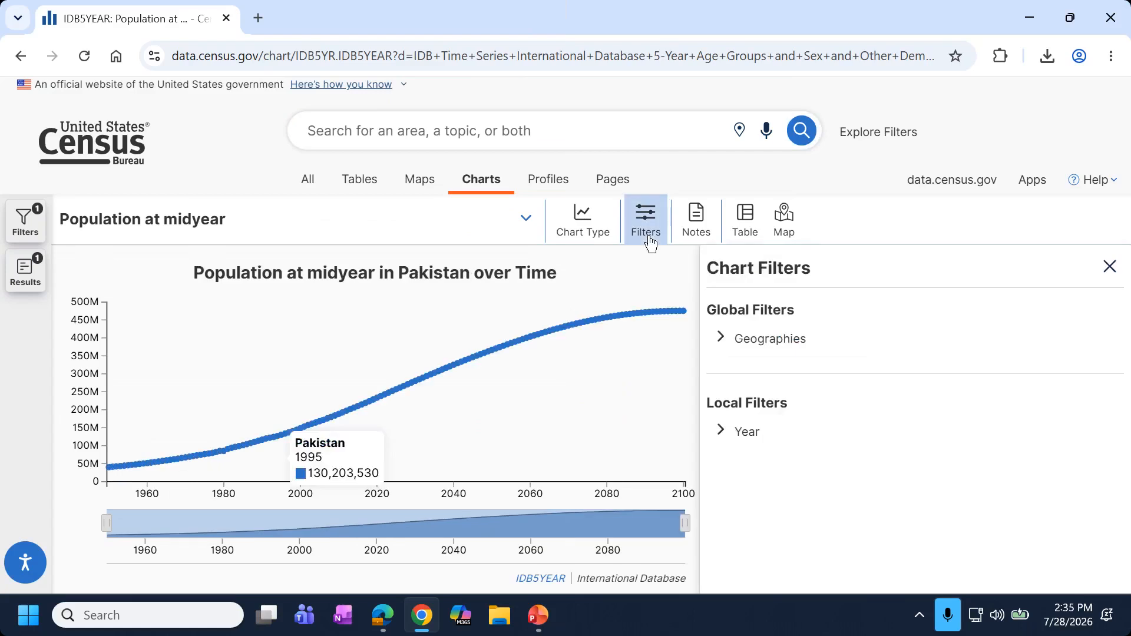
# Include All GENC Standard Countries and Areas within World and start the year range at 2010.
pyautogui.click(721, 340)
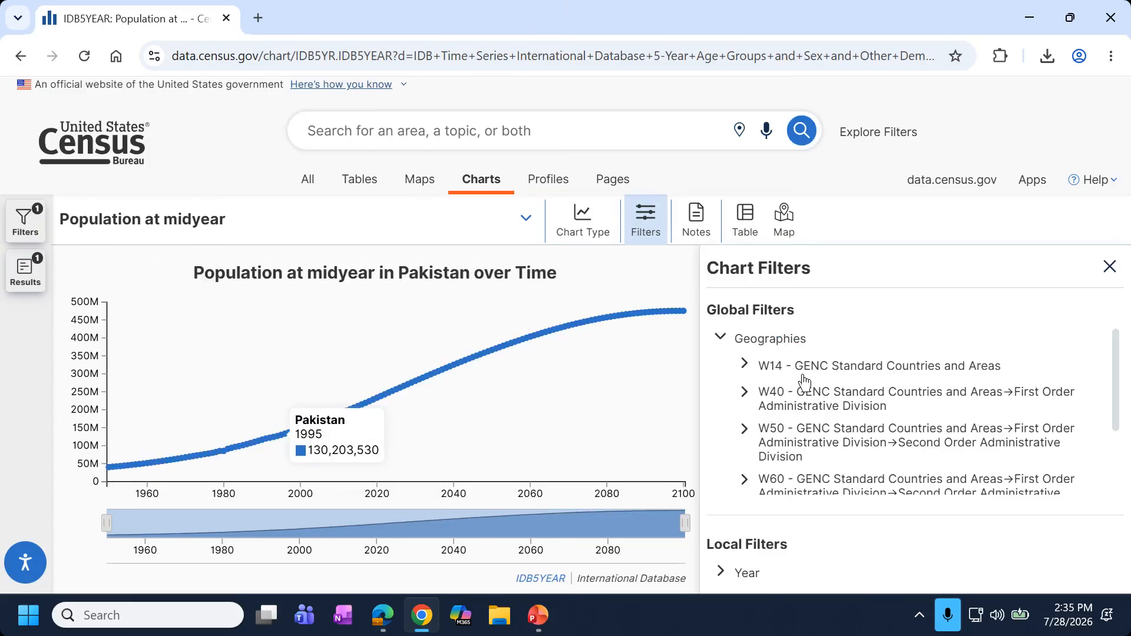
pyautogui.click(743, 370)
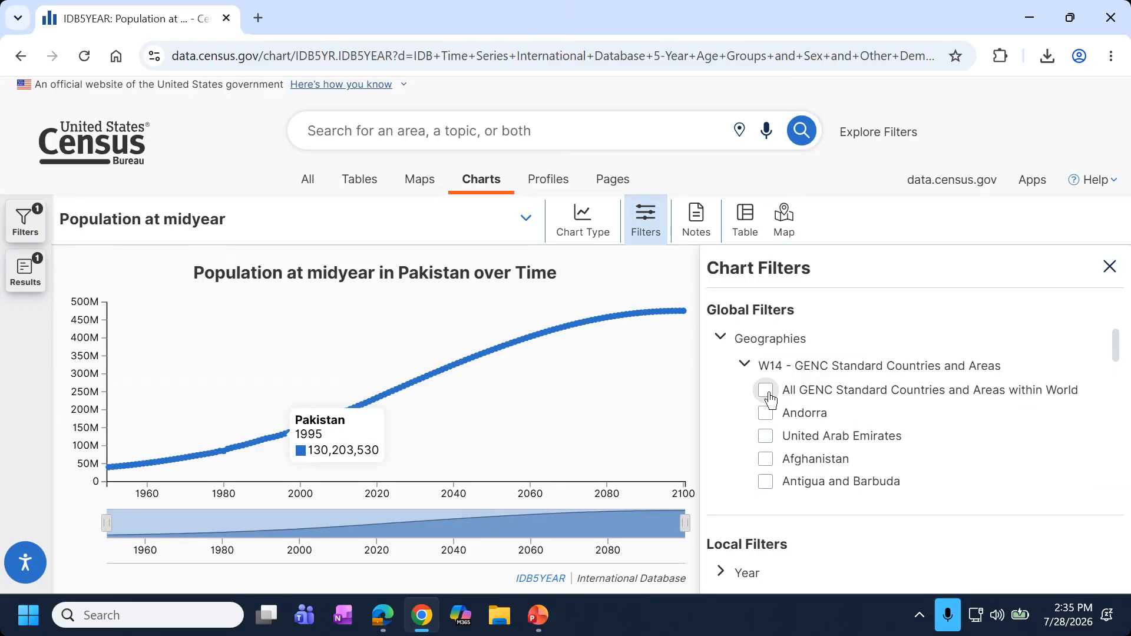
pyautogui.click(765, 391)
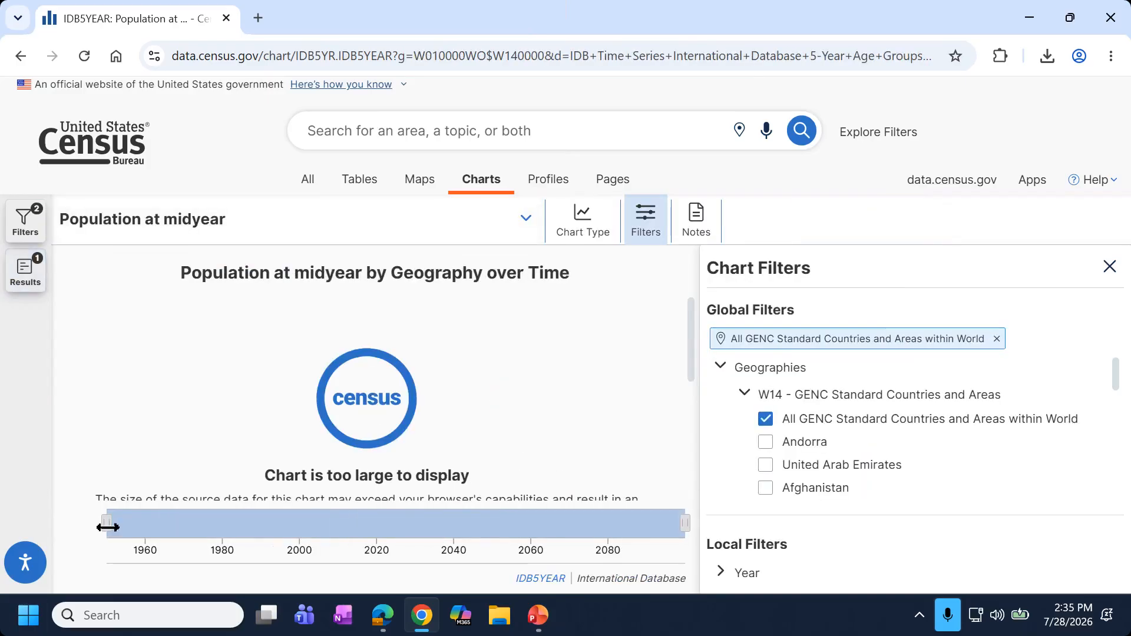
pyautogui.moveTo(185, 529); pyautogui.dragTo(340, 526)
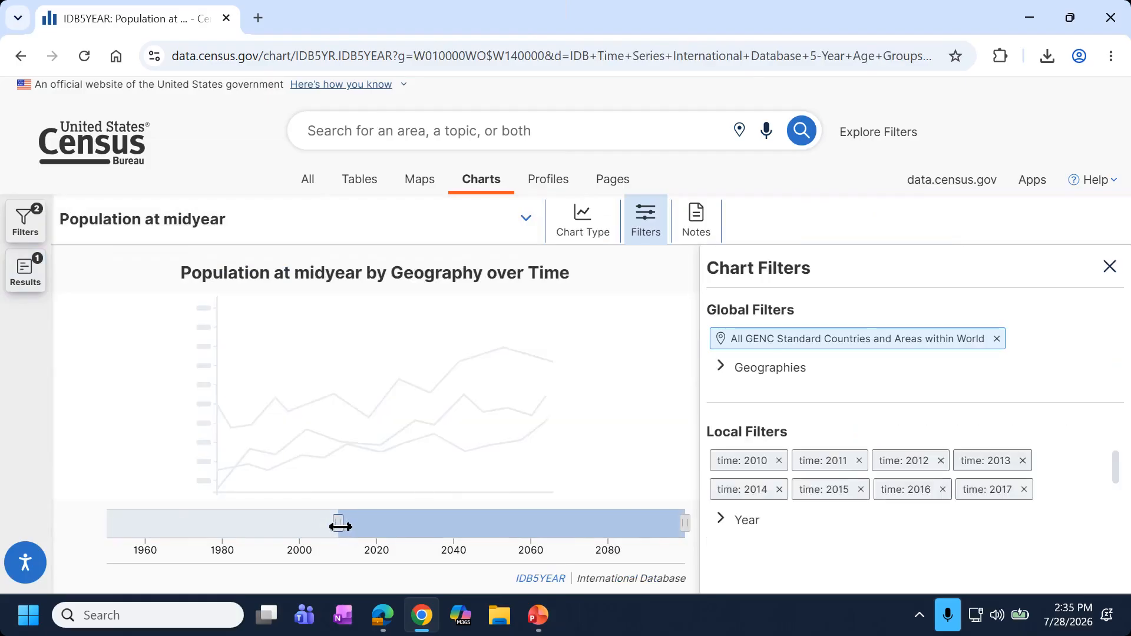
pyautogui.click(1110, 266)
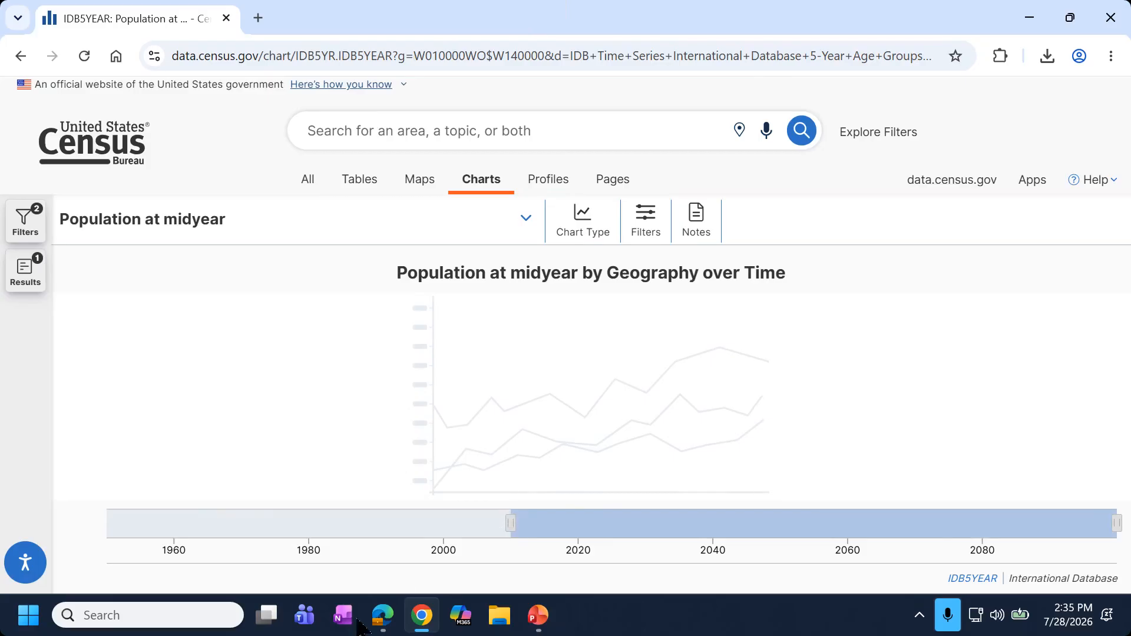
# View the loaded all-countries midyear population chart at 90% zoom, then return to PowerPoint.
pyautogui.moveTo(380, 615)
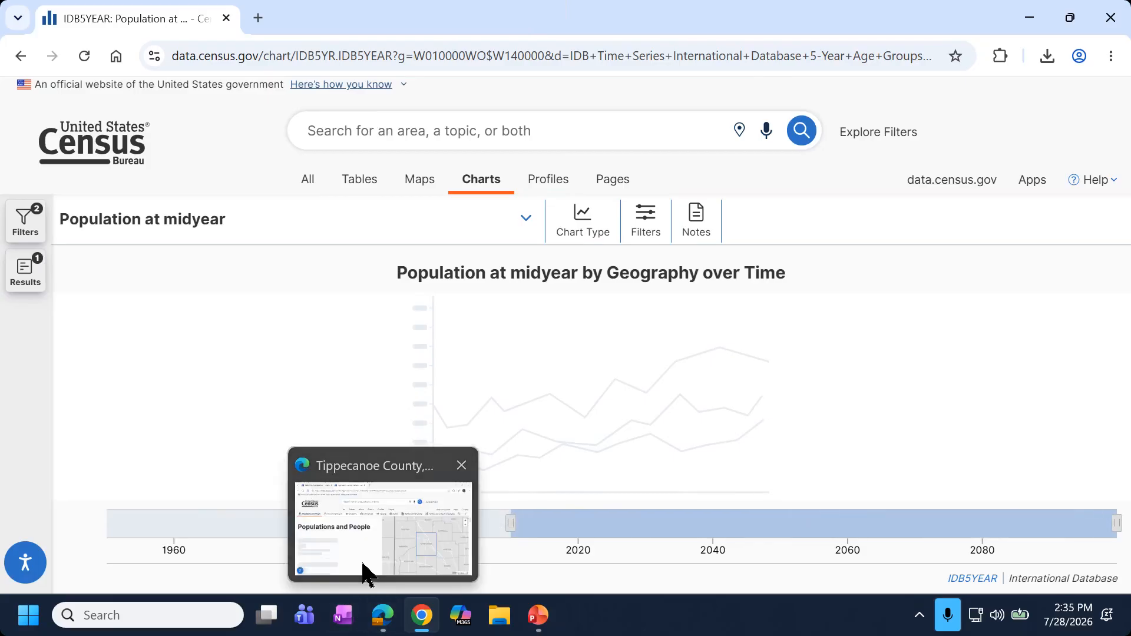
pyautogui.click(363, 571)
pyautogui.click(122, 24)
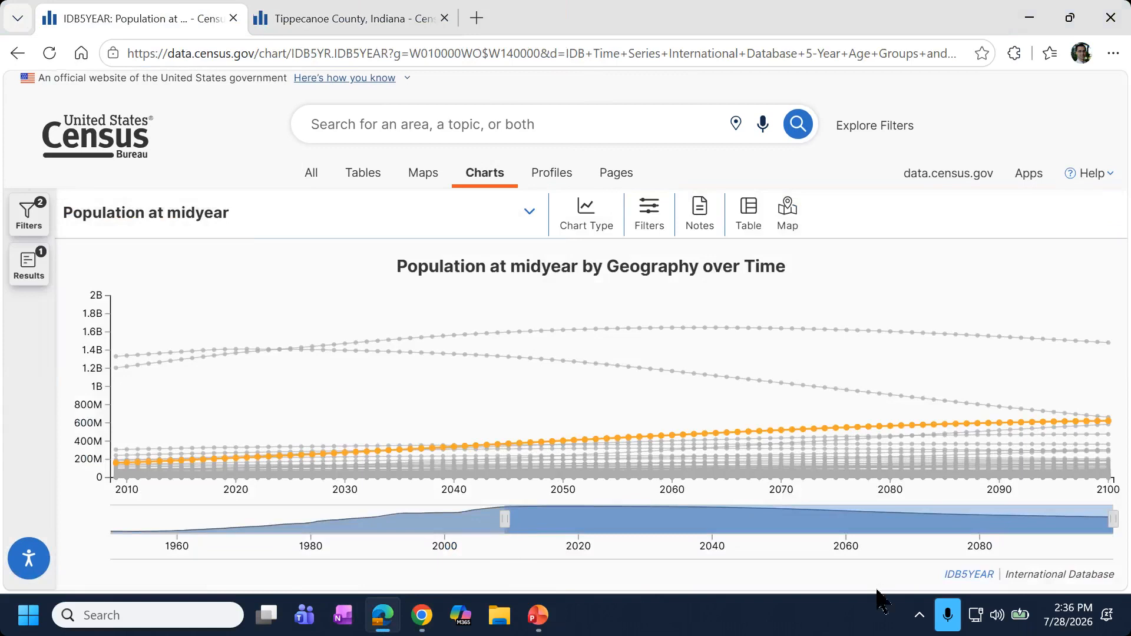
pyautogui.hotkey('ctrl', '-')
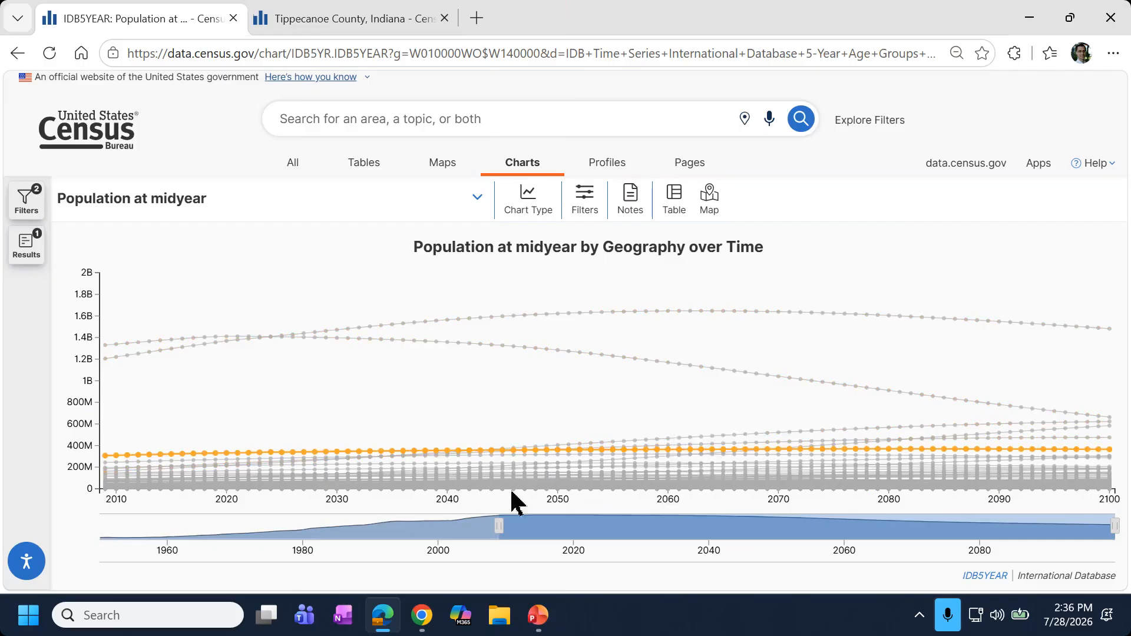
pyautogui.click(538, 615)
# Start the PowerPoint slide show from the current slide.
pyautogui.click(94, 105)
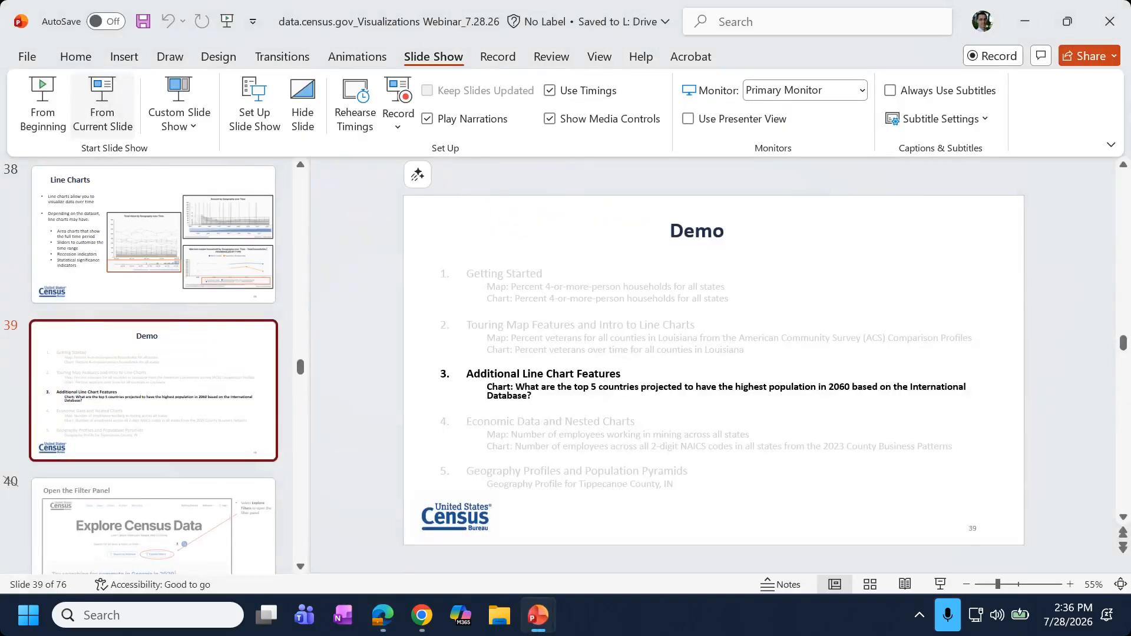
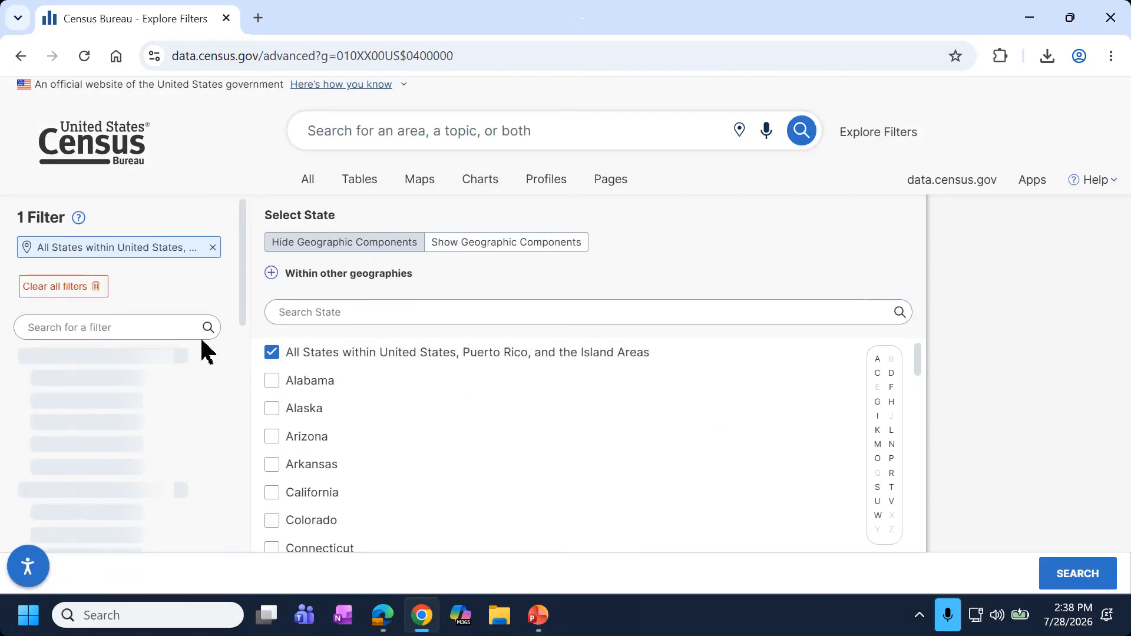
# Add the 2-digit NAICS filter under Codes > Industry Codes (NAICS).
pyautogui.scroll(-5, 185, 347)
pyautogui.scroll(-10, 187, 348)
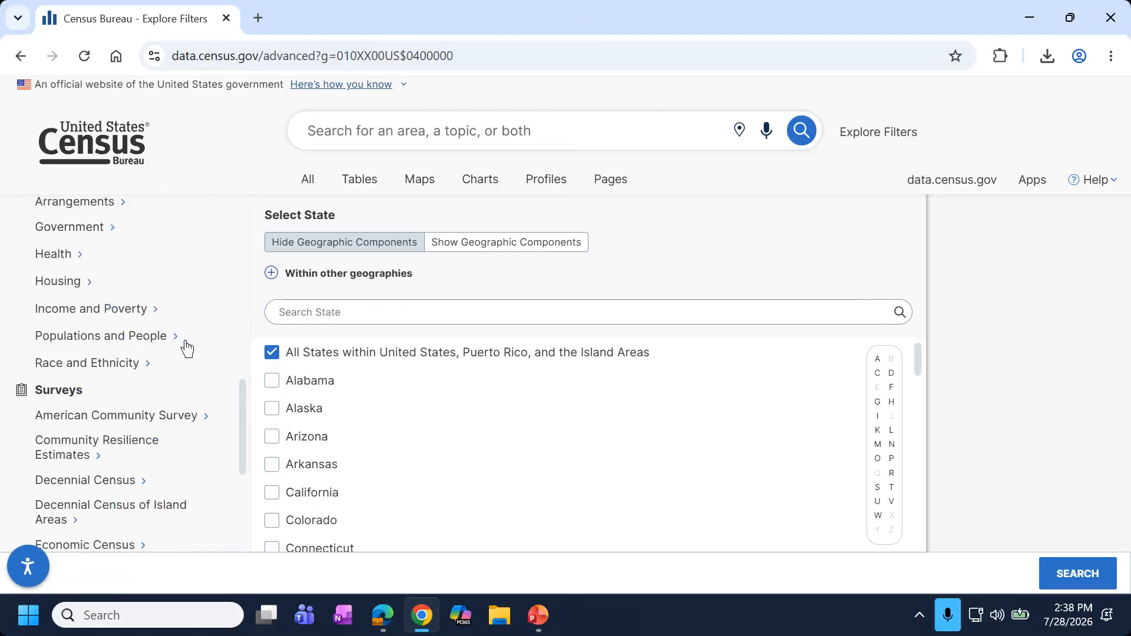
pyautogui.click(71, 531)
pyautogui.scroll(-3, 72, 533)
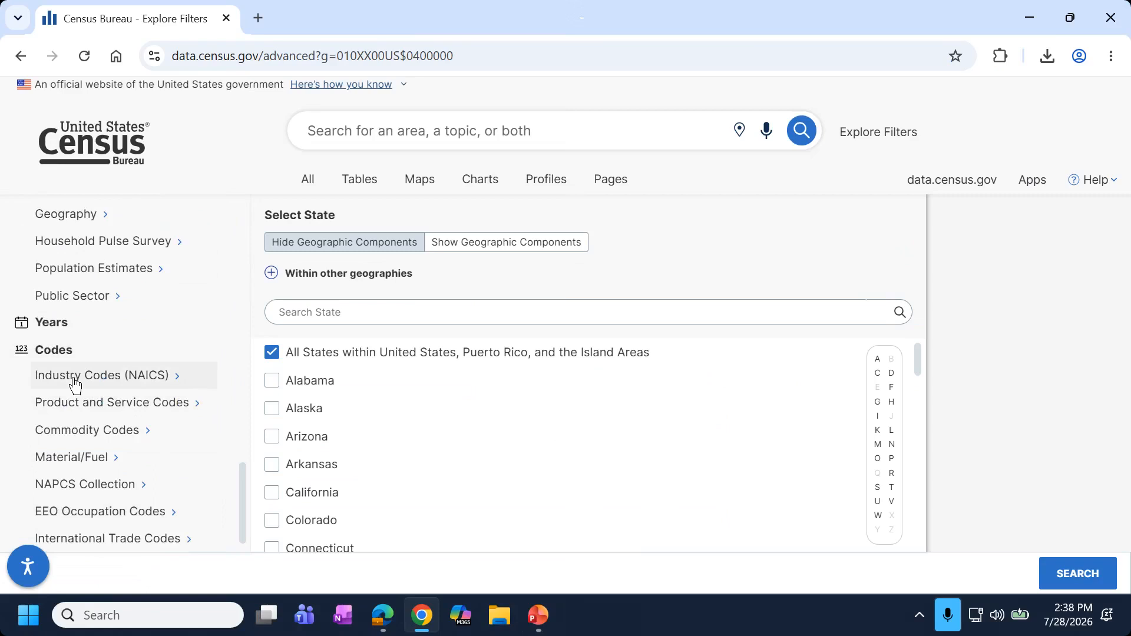
pyautogui.click(75, 378)
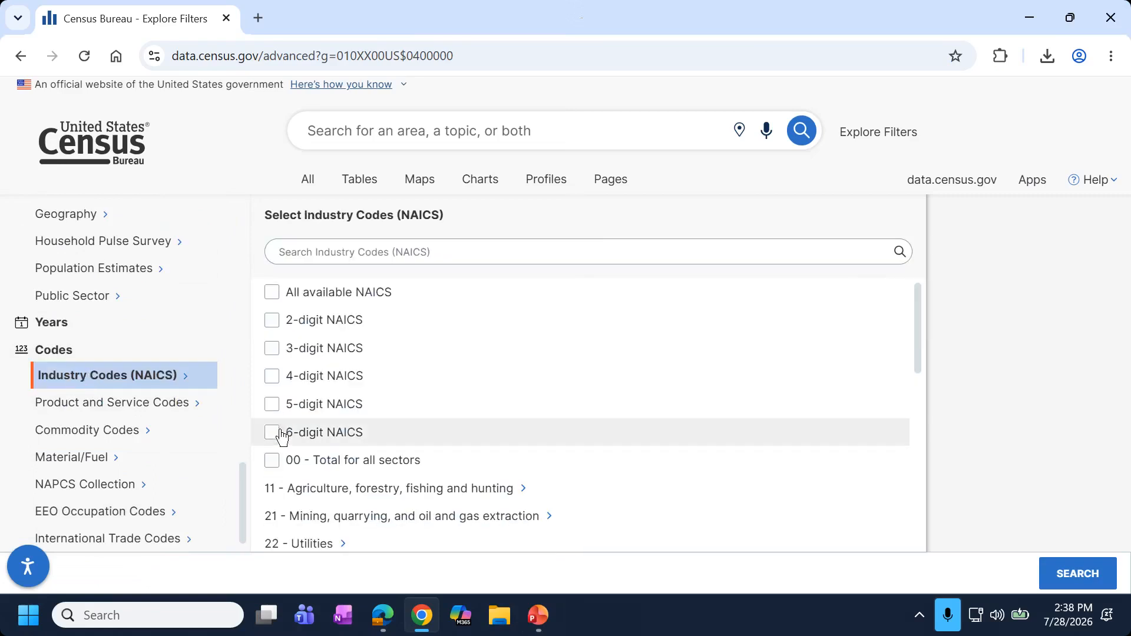
pyautogui.click(318, 326)
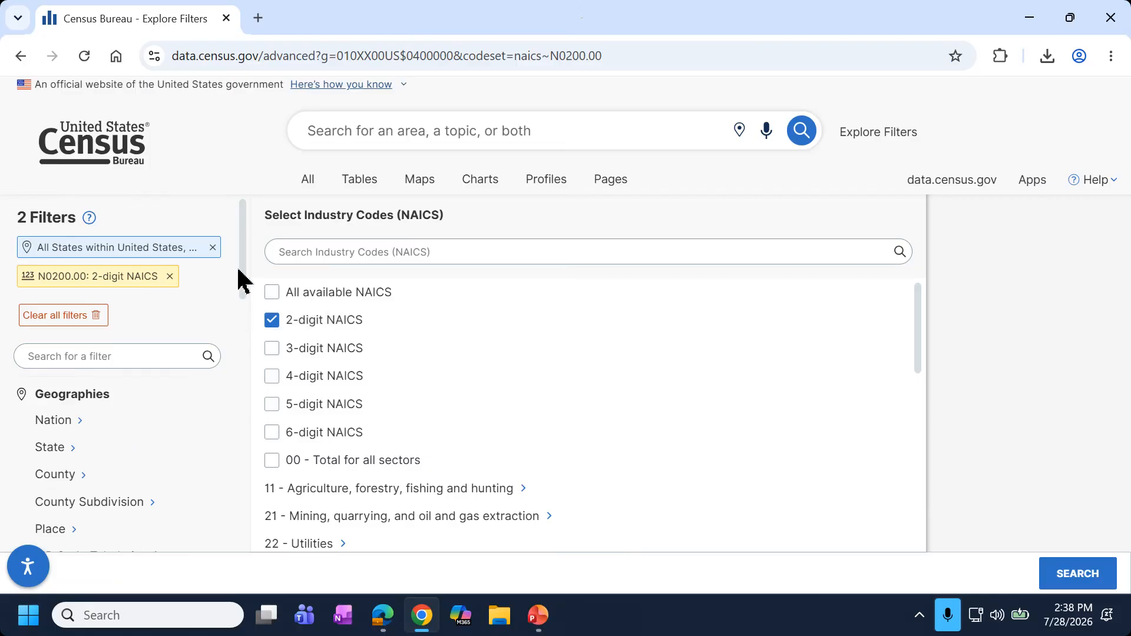
# Add the County Business Patterns survey filter and search, listing 13 matching datasets.
pyautogui.scroll(-2, 244, 286)
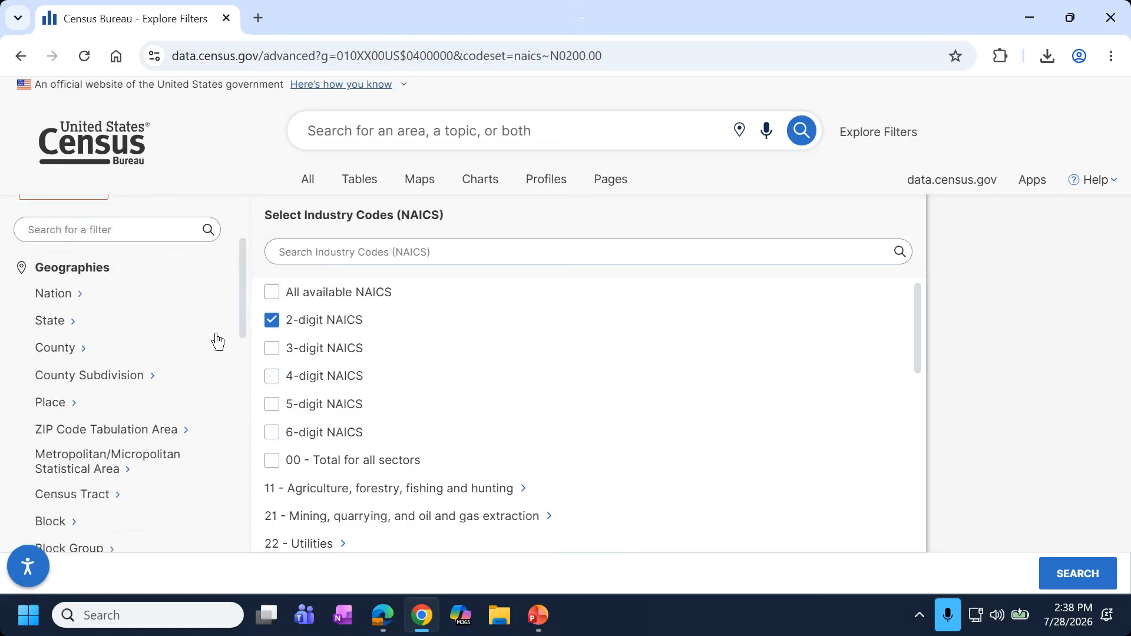
pyautogui.scroll(-10, 203, 359)
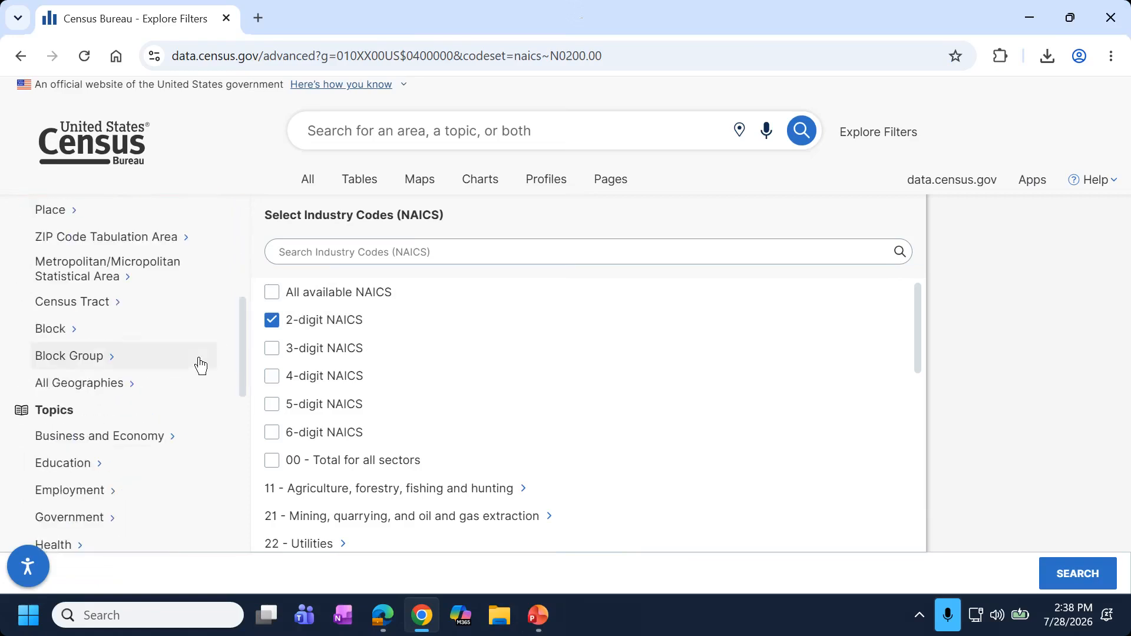
pyautogui.scroll(3, 130, 354)
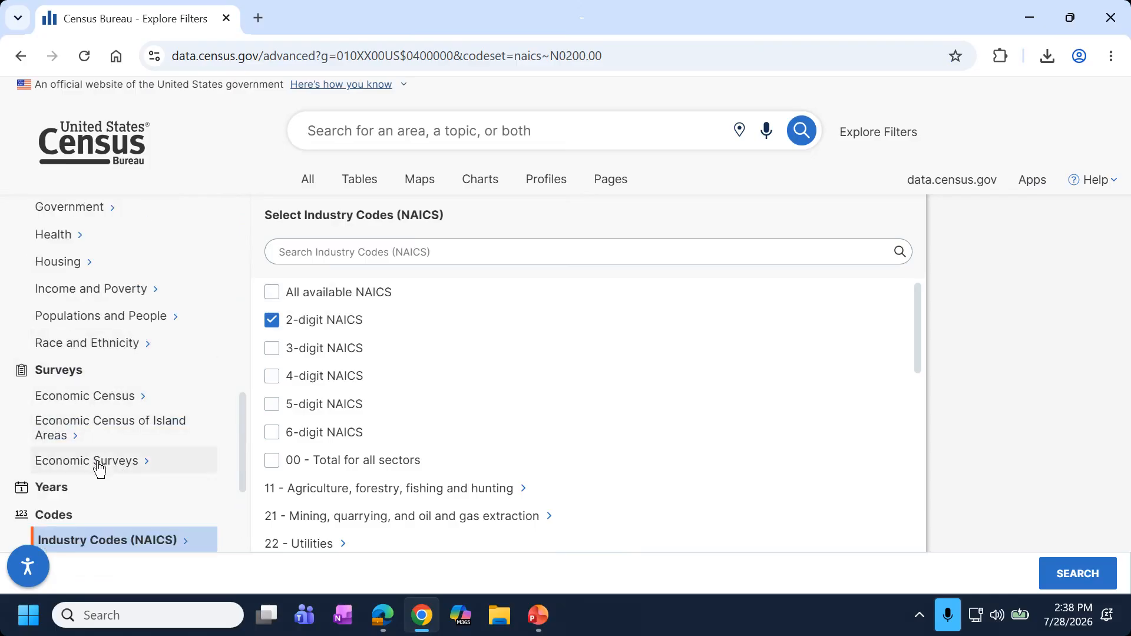
pyautogui.click(147, 463)
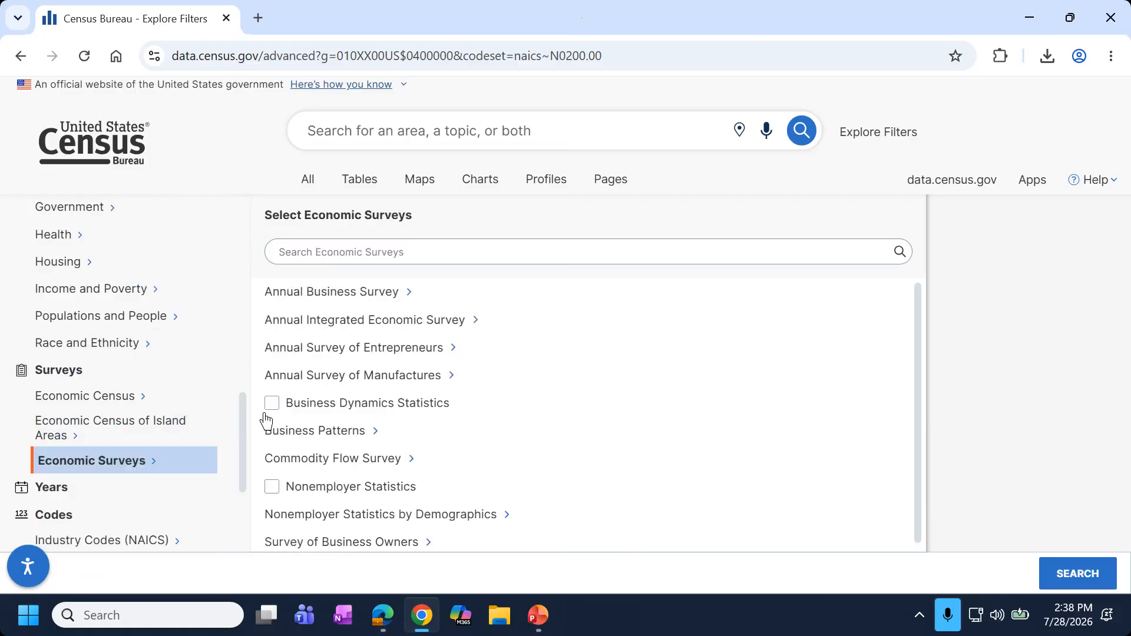
pyautogui.click(366, 433)
pyautogui.click(314, 304)
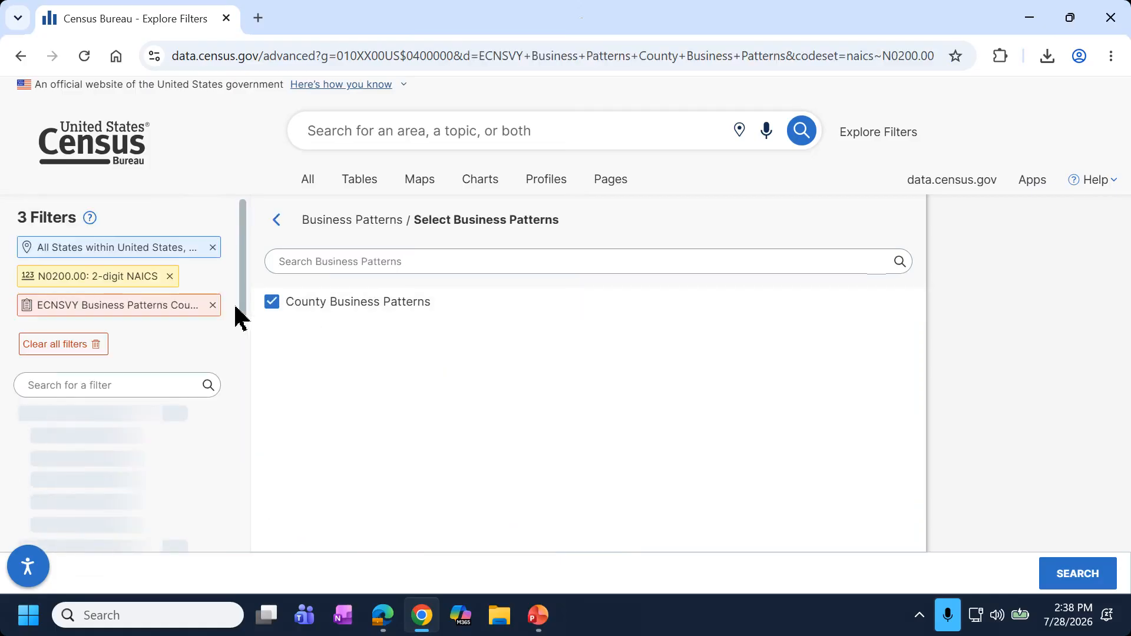
pyautogui.click(1072, 576)
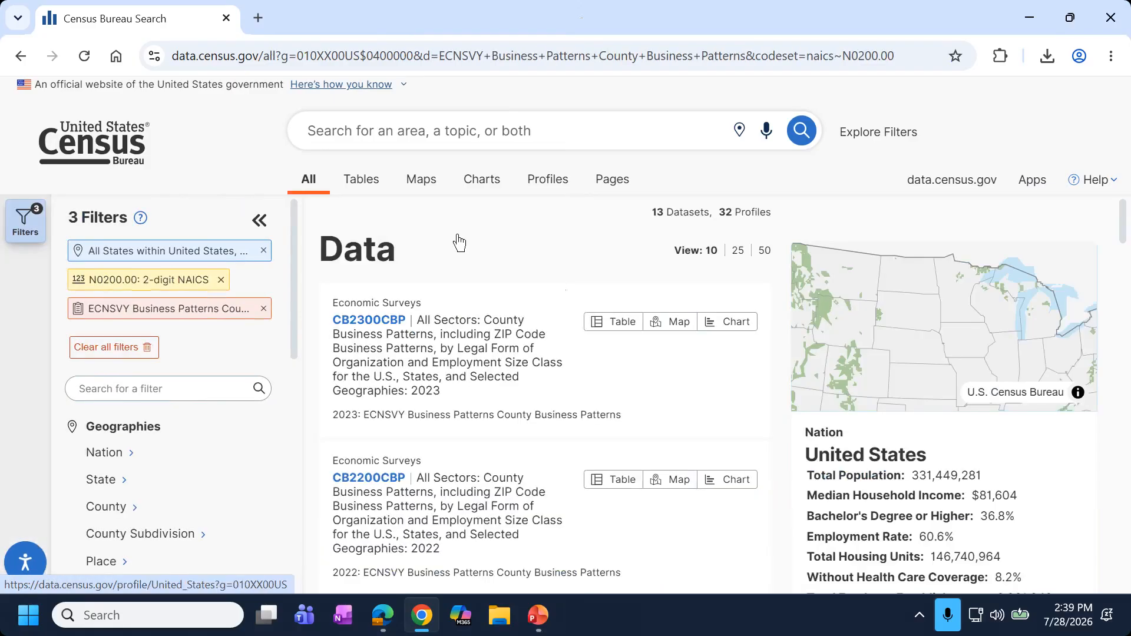
# Open the 2023 CB2300CBP table and view it as a state map of establishments.
pyautogui.click(393, 374)
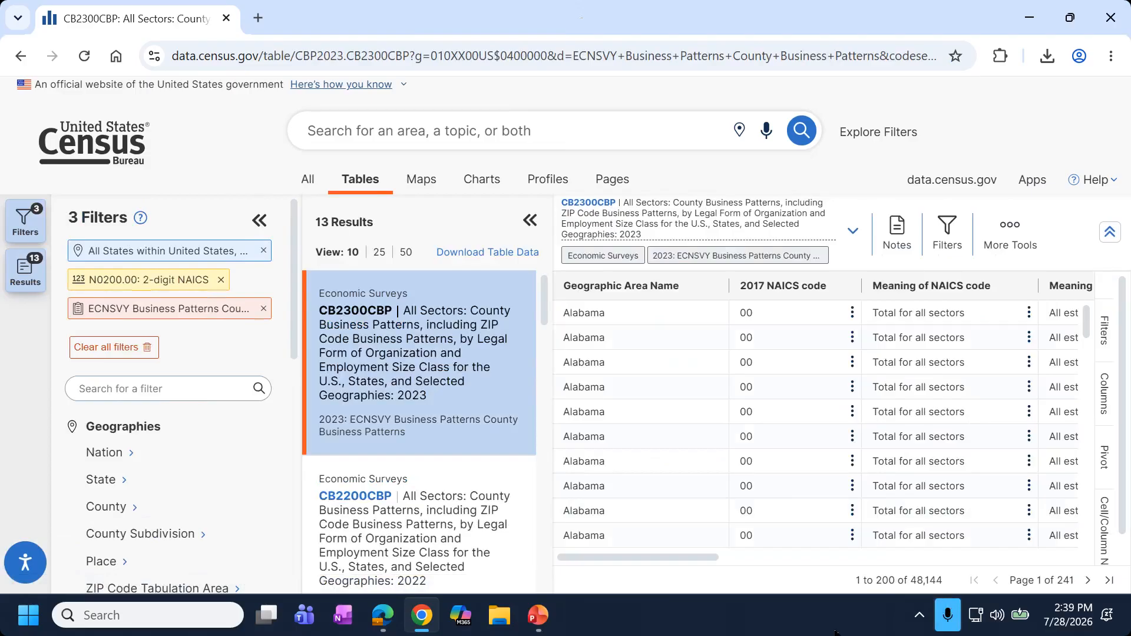
pyautogui.click(259, 220)
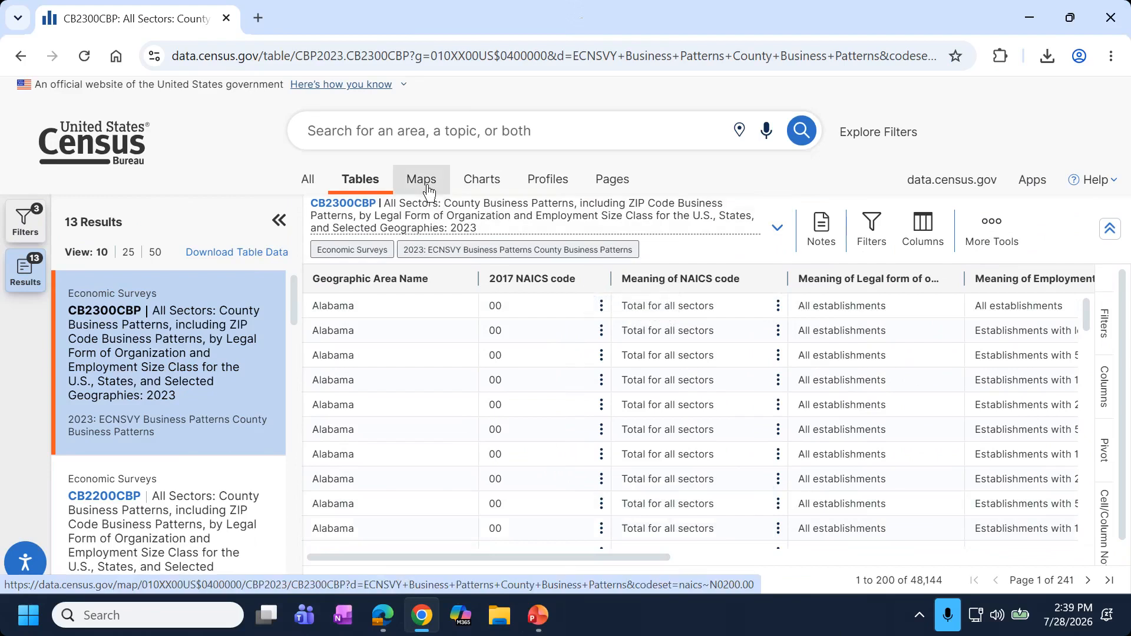
pyautogui.moveTo(588, 557); pyautogui.dragTo(1042, 542)
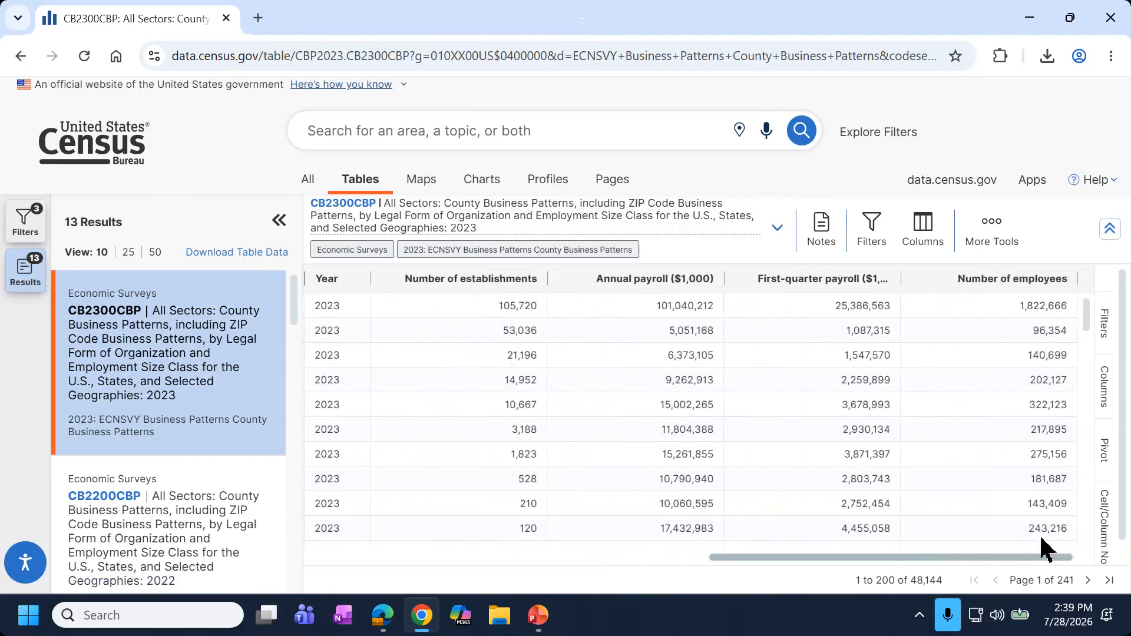
pyautogui.click(436, 182)
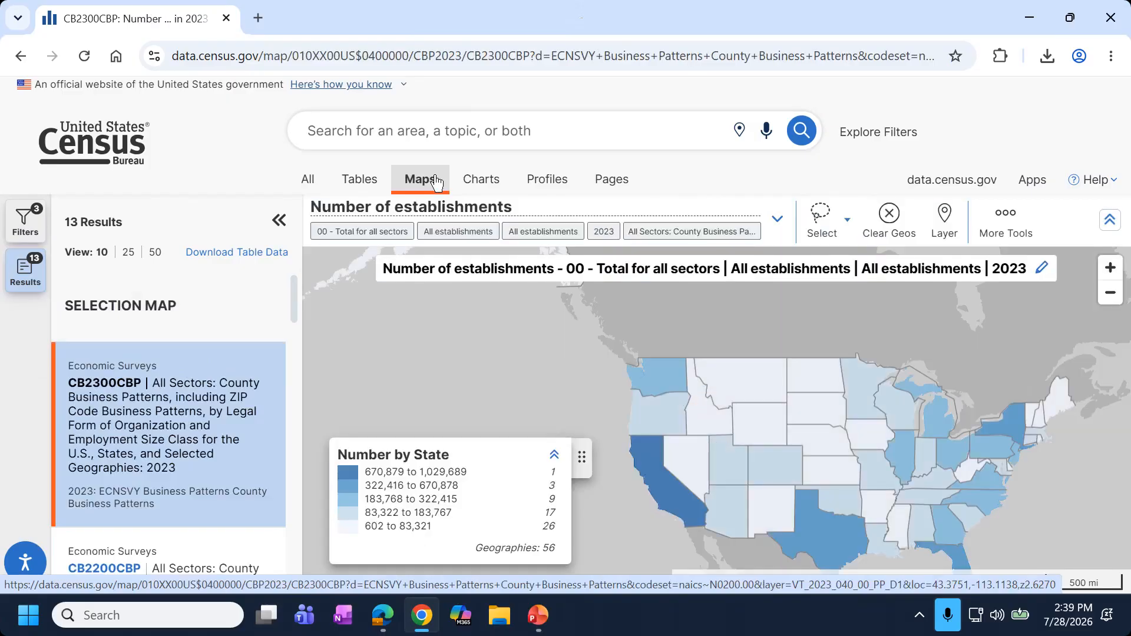
# Widen the map and switch its measure to Number of employees, legend 7,500–16,405,436.
pyautogui.click(279, 221)
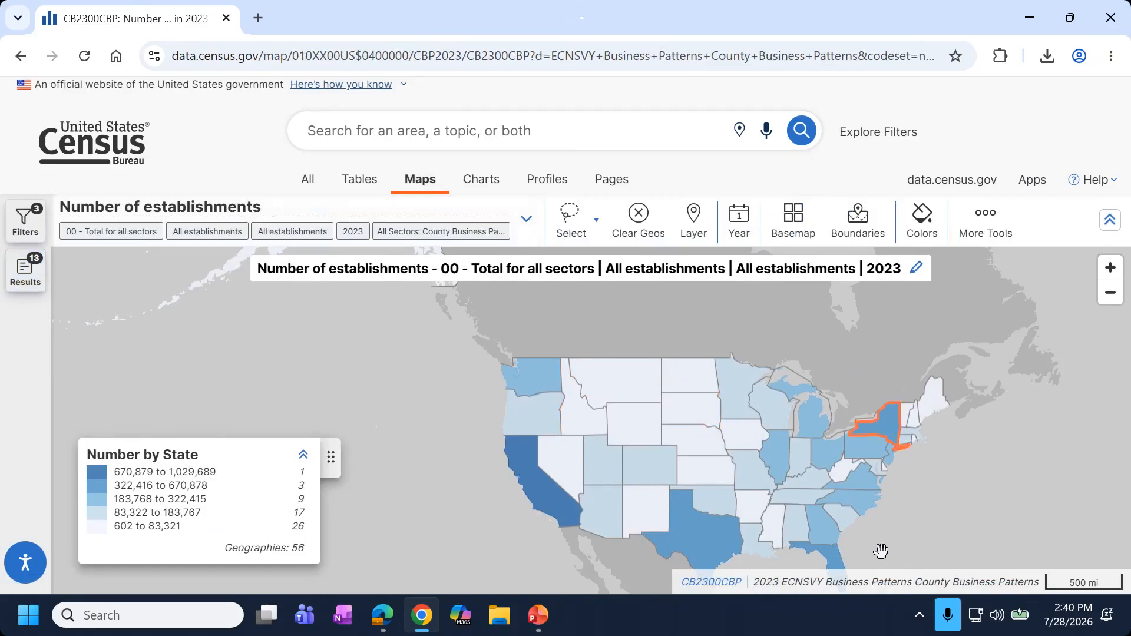
pyautogui.moveTo(552, 537); pyautogui.dragTo(517, 505)
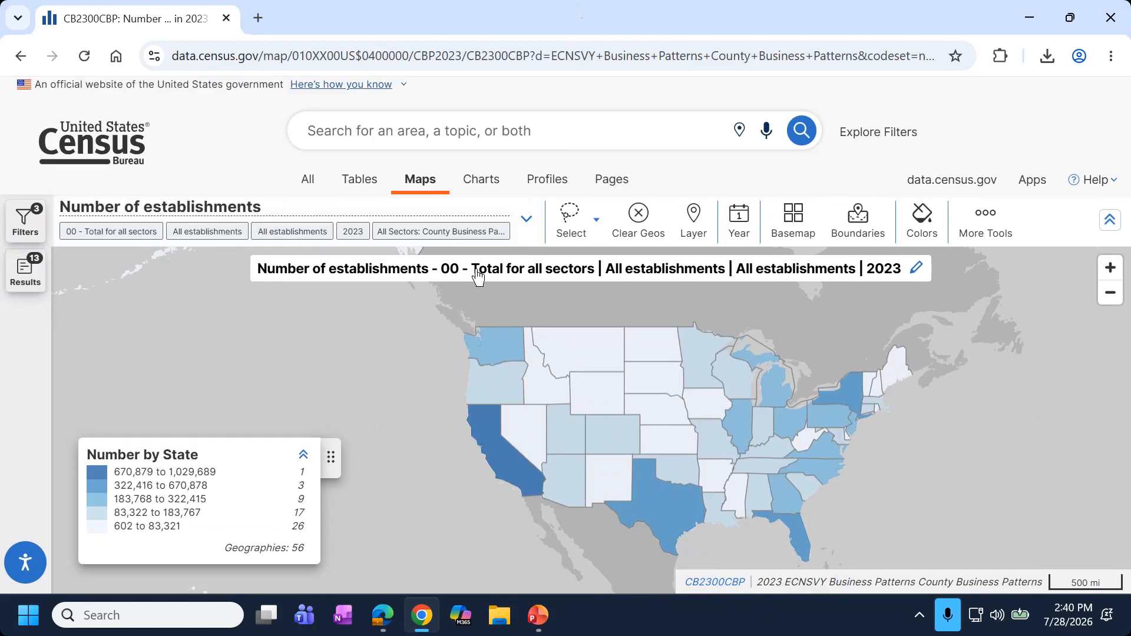
pyautogui.click(525, 226)
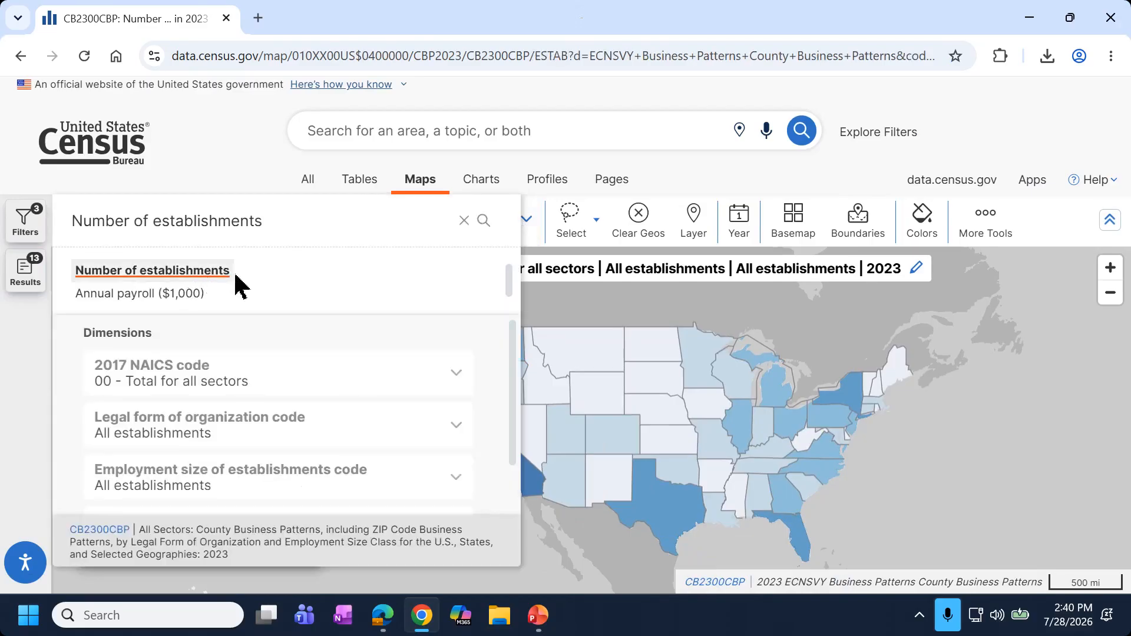
pyautogui.scroll(-3, 507, 295)
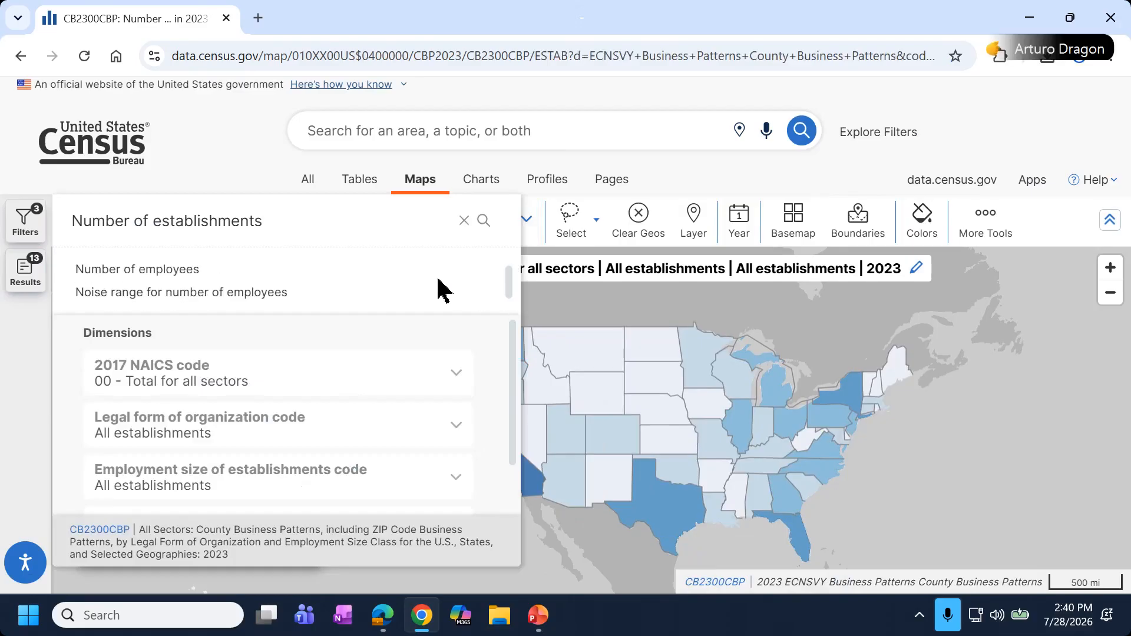
pyautogui.scroll(1, 265, 277)
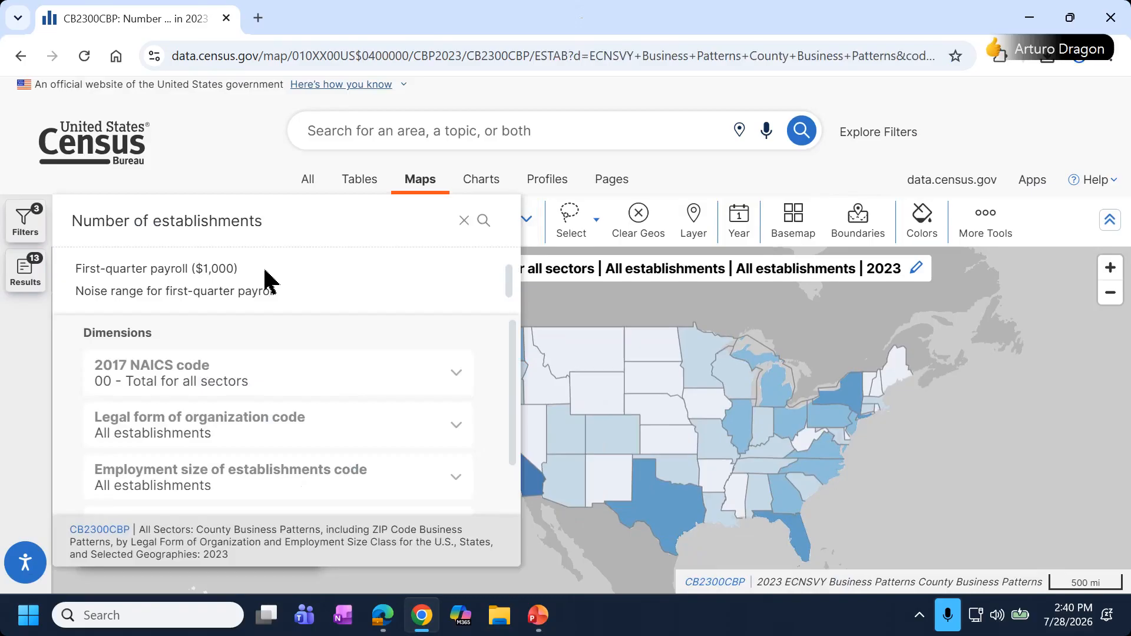
pyautogui.scroll(-1, 265, 277)
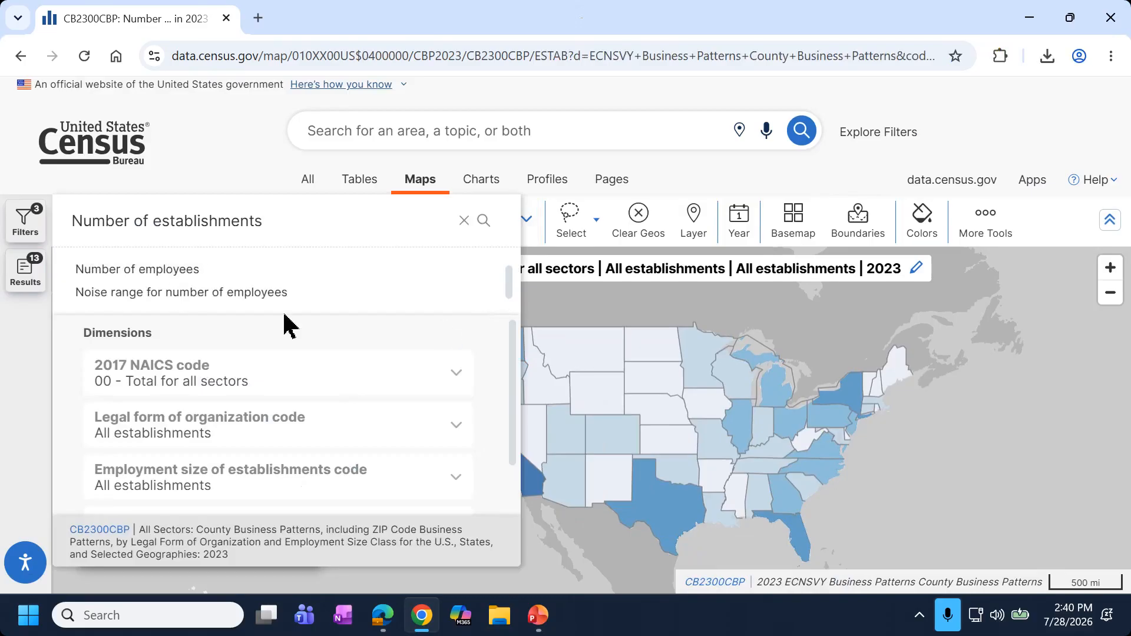
pyautogui.scroll(1, 174, 282)
pyautogui.scroll(-2, 167, 285)
pyautogui.scroll(2, 136, 291)
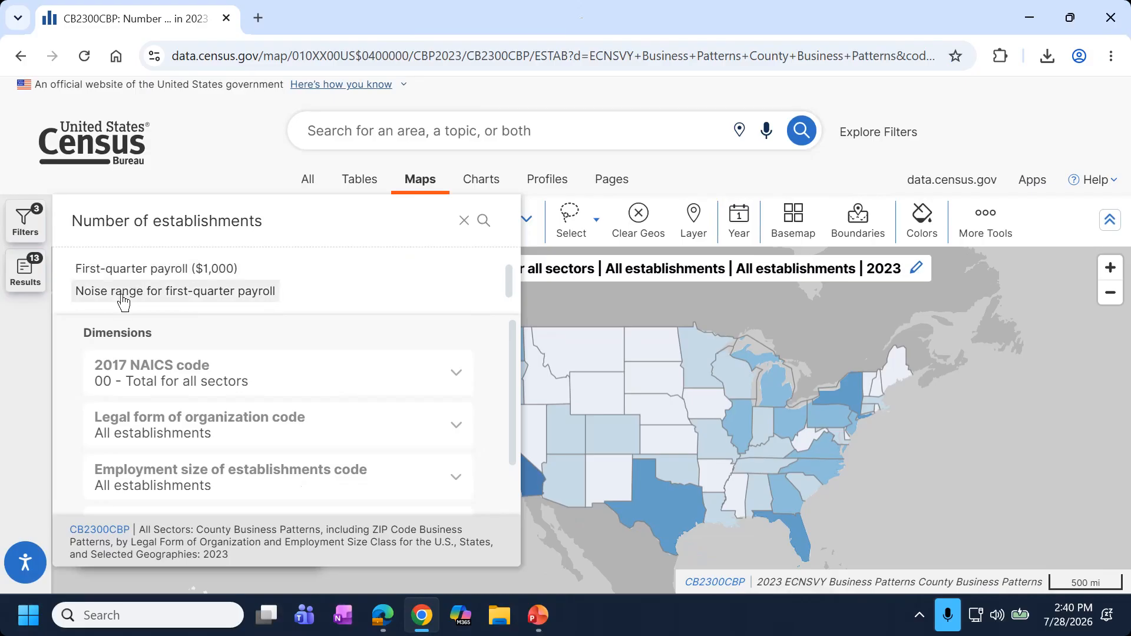
pyautogui.scroll(-1, 125, 291)
pyautogui.scroll(2, 126, 283)
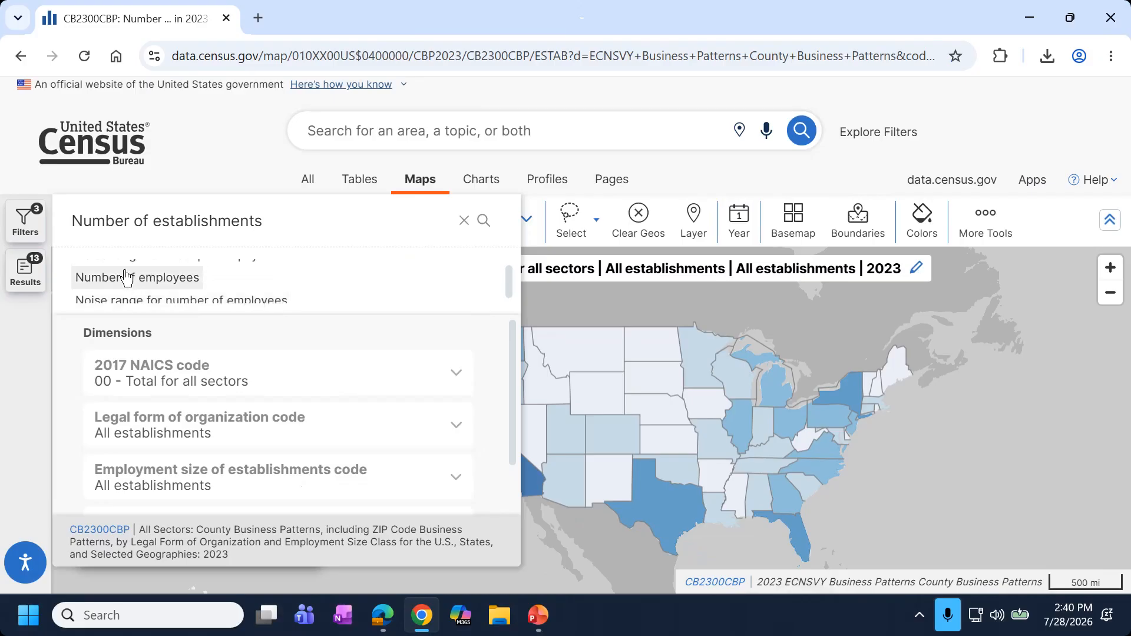
pyautogui.scroll(-2, 120, 300)
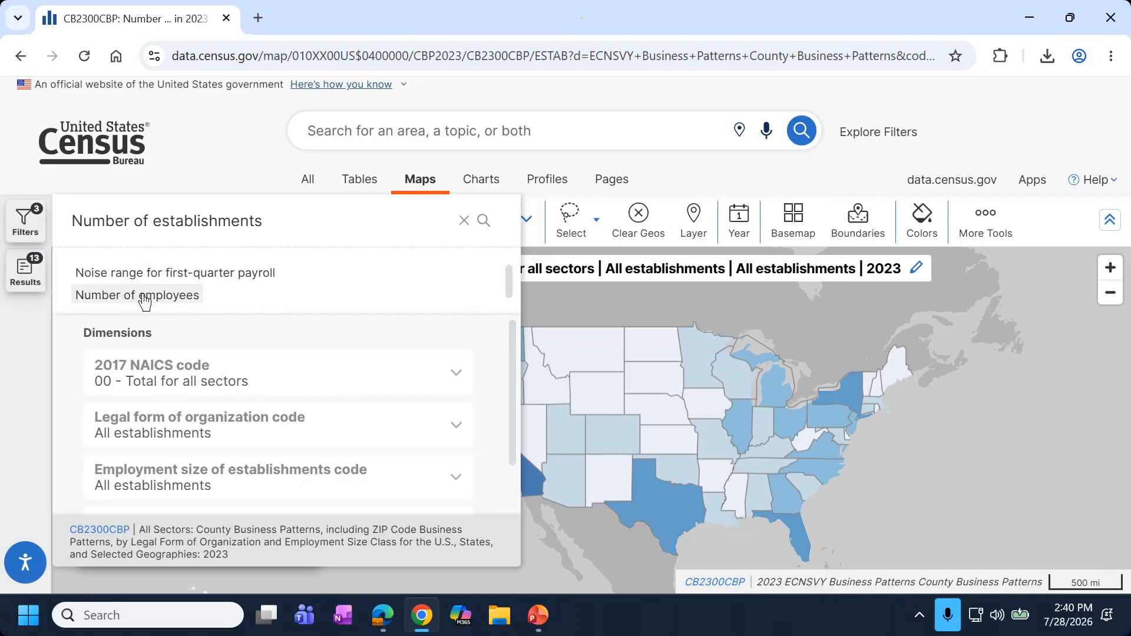
pyautogui.click(171, 303)
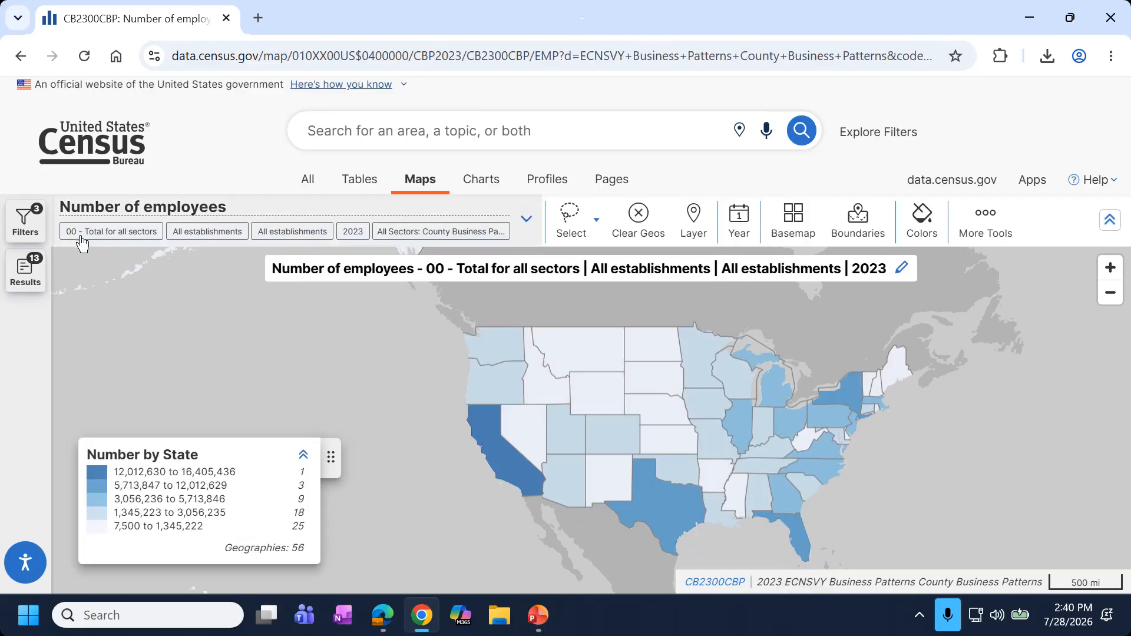
# Set the 2017 NAICS code to 21 - Mining, quarrying, and oil and gas extraction.
pyautogui.click(525, 219)
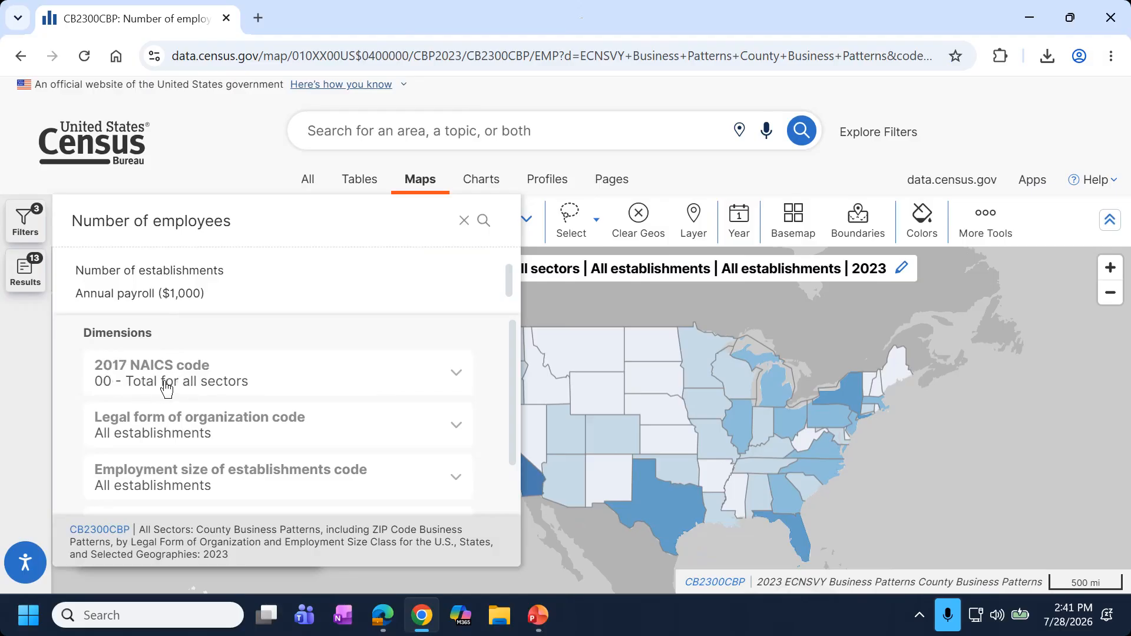
pyautogui.click(245, 371)
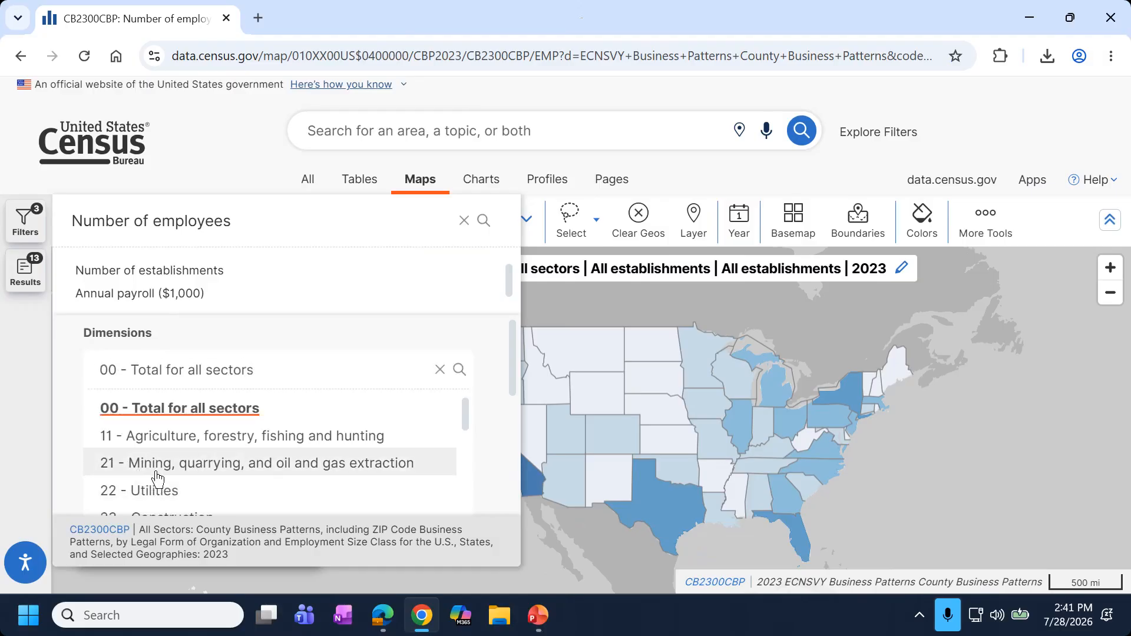
pyautogui.click(370, 464)
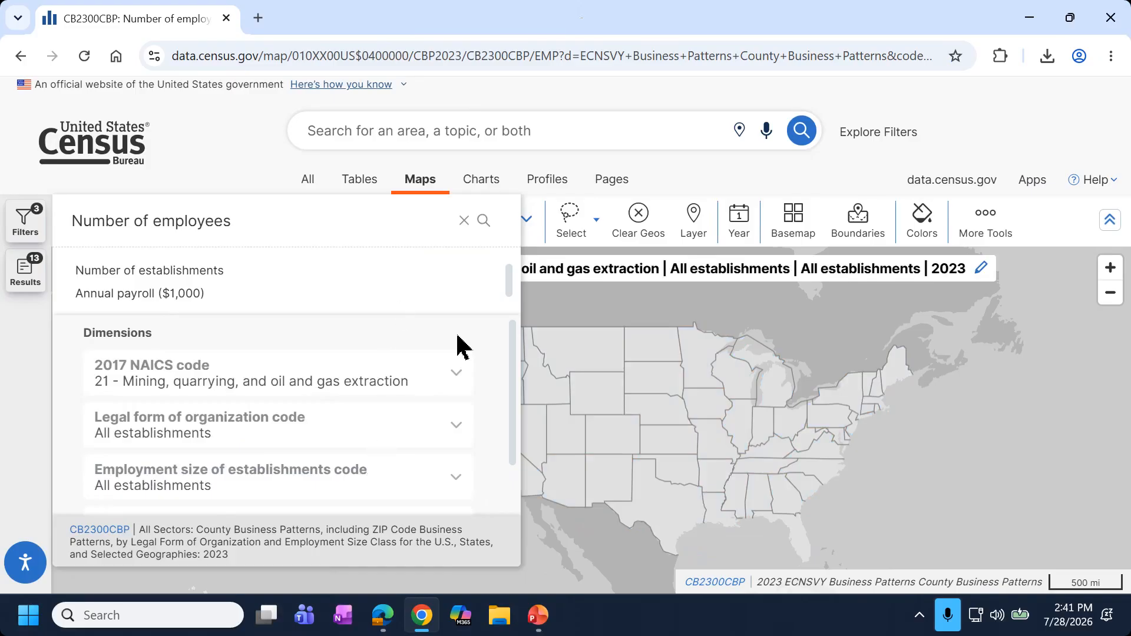
pyautogui.scroll(-1, 510, 362)
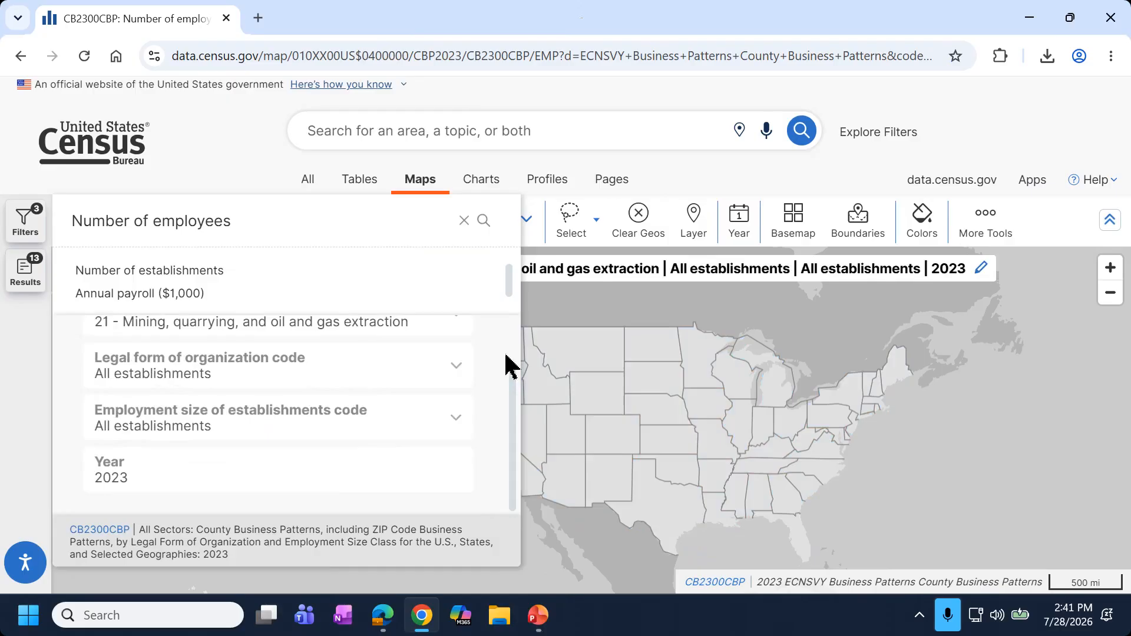
pyautogui.click(796, 176)
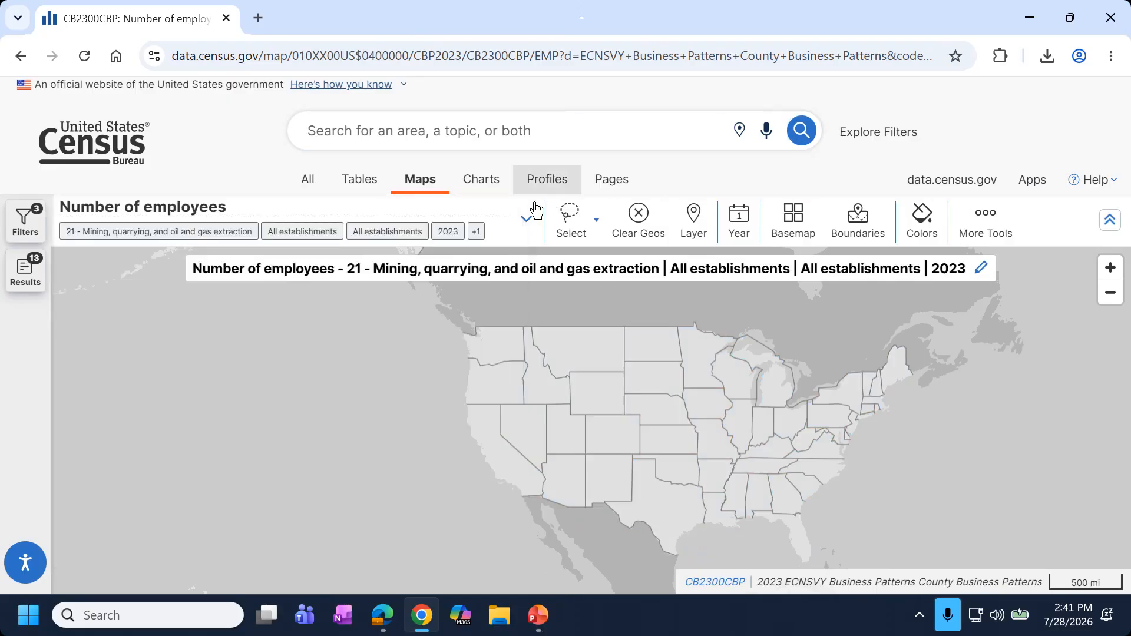
# Reload the map and reopen Filters at Geographies > State, with all states checked.
pyautogui.click(85, 56)
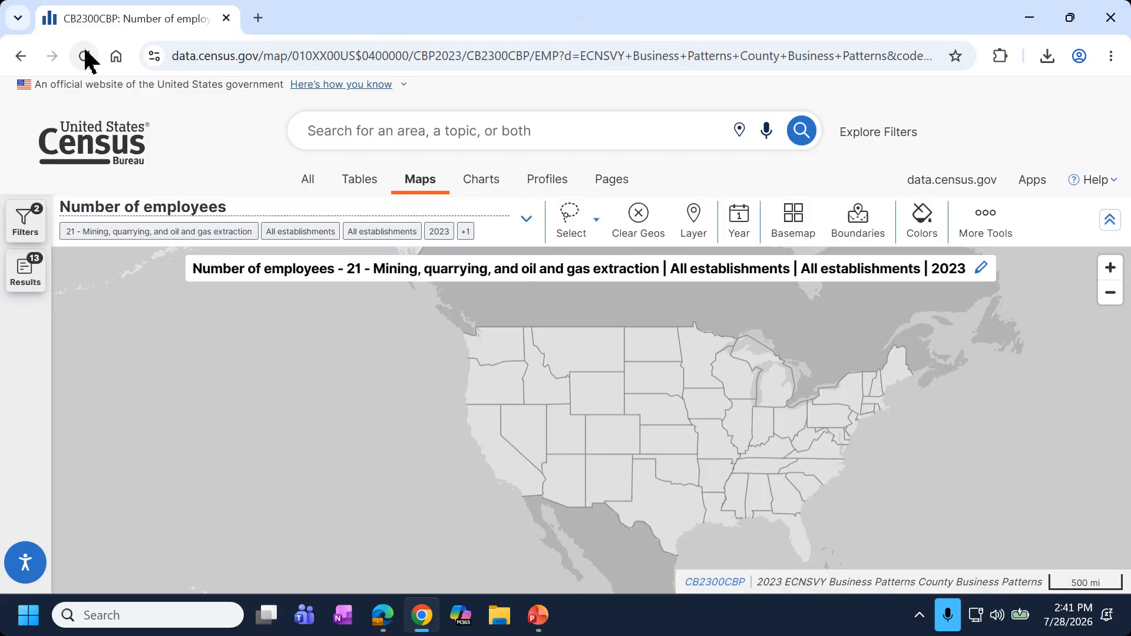
pyautogui.click(34, 215)
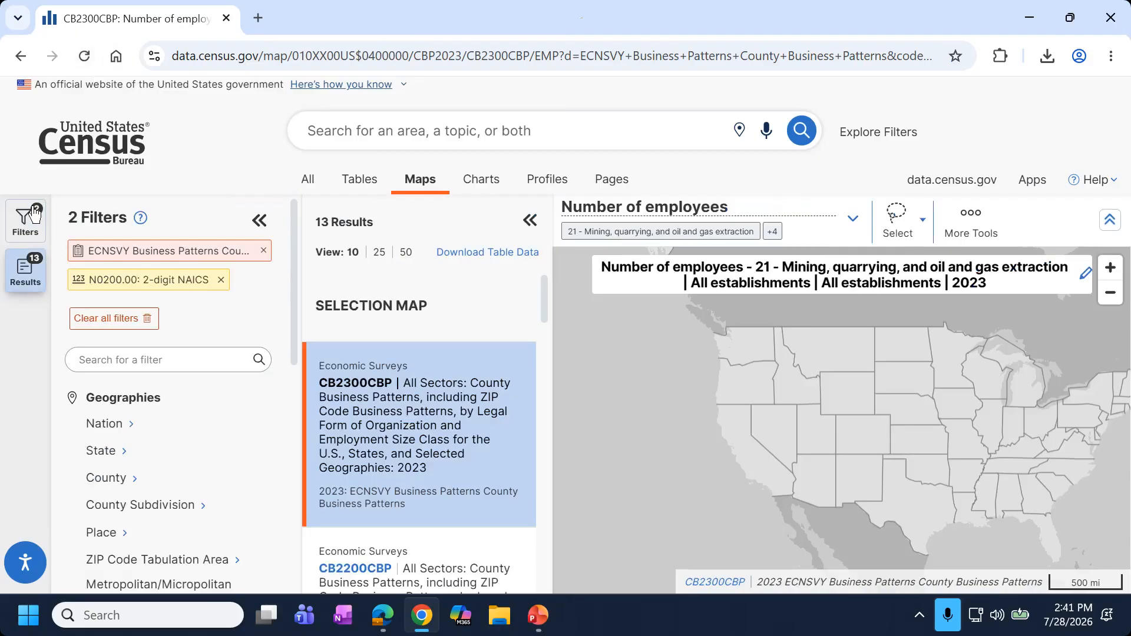
pyautogui.click(99, 451)
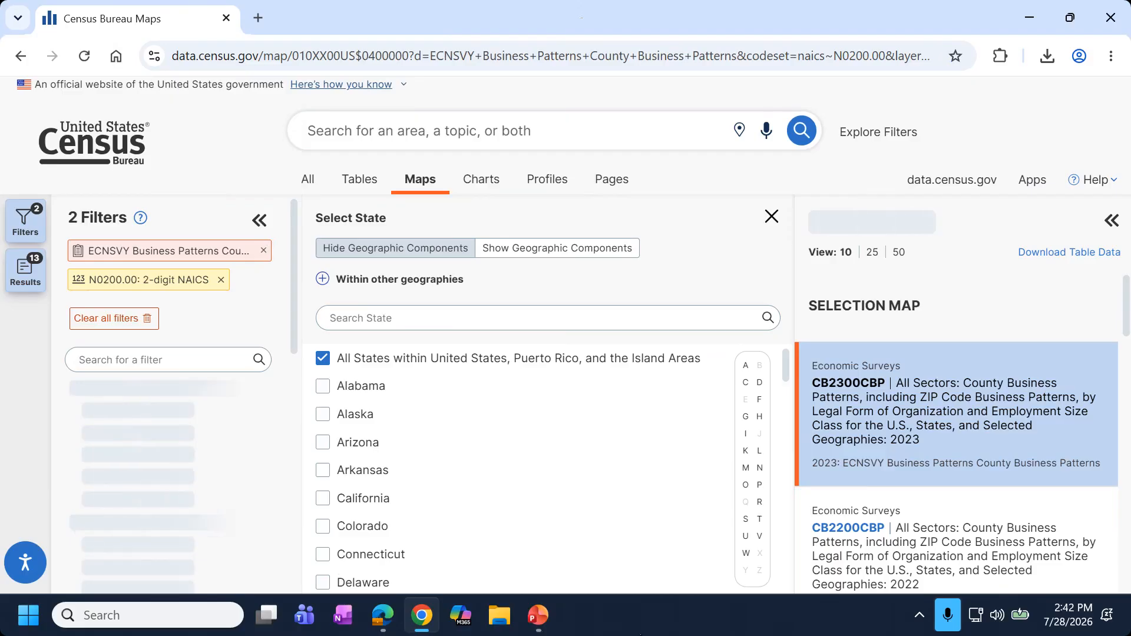
# Return to PowerPoint and select the View Map slide 59.
pyautogui.click(545, 627)
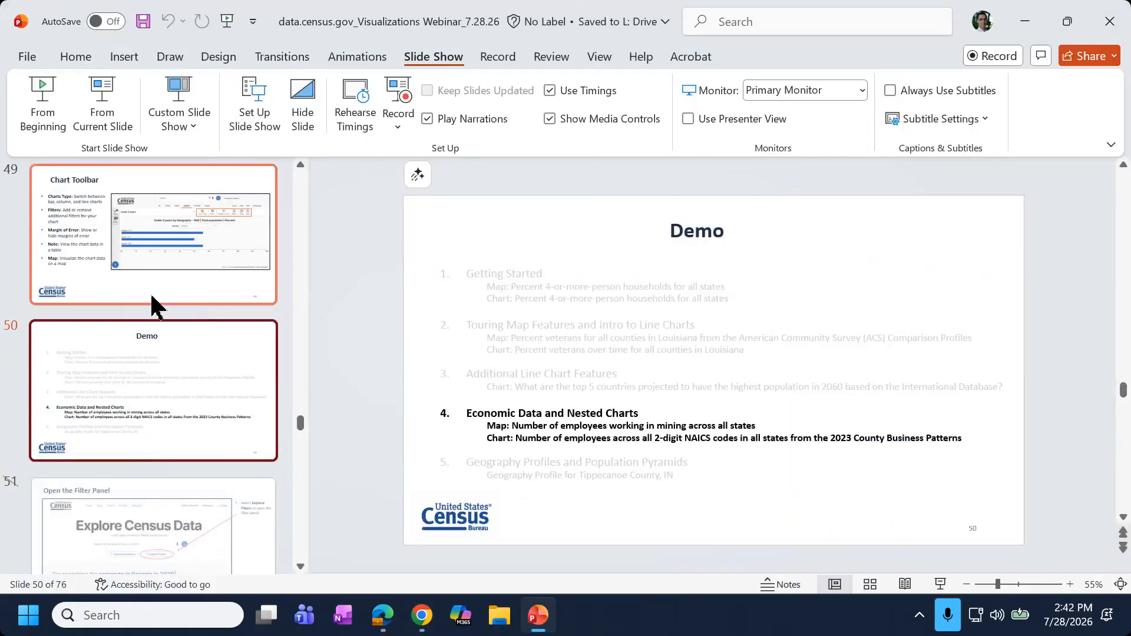
pyautogui.scroll(-10, 144, 262)
pyautogui.scroll(-10, 144, 262)
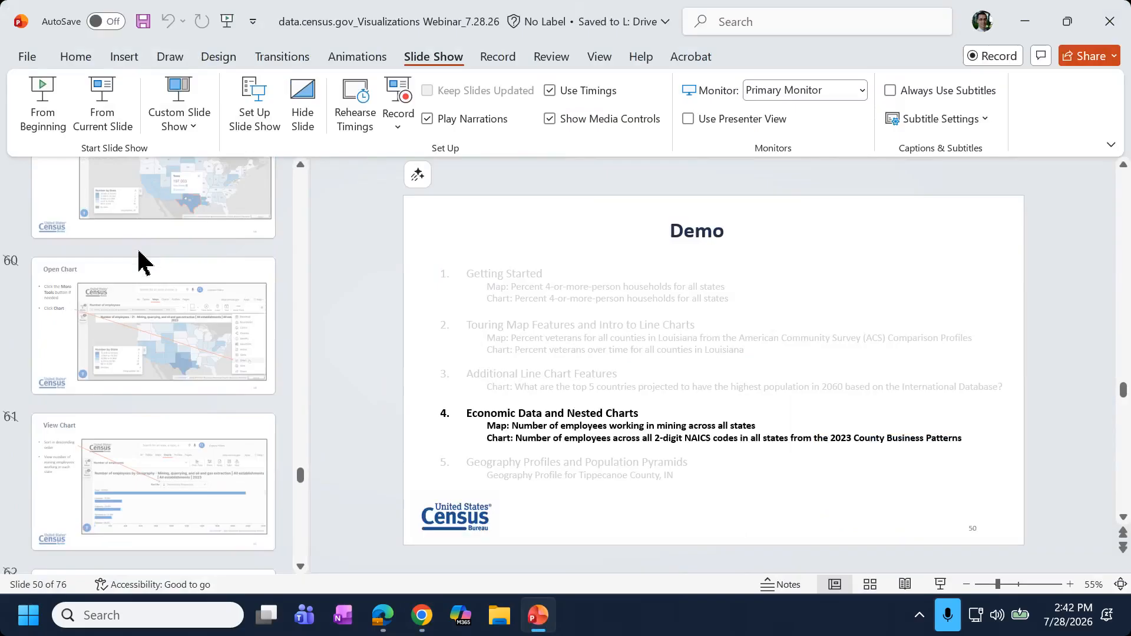
pyautogui.scroll(-3, 158, 318)
pyautogui.scroll(7, 168, 339)
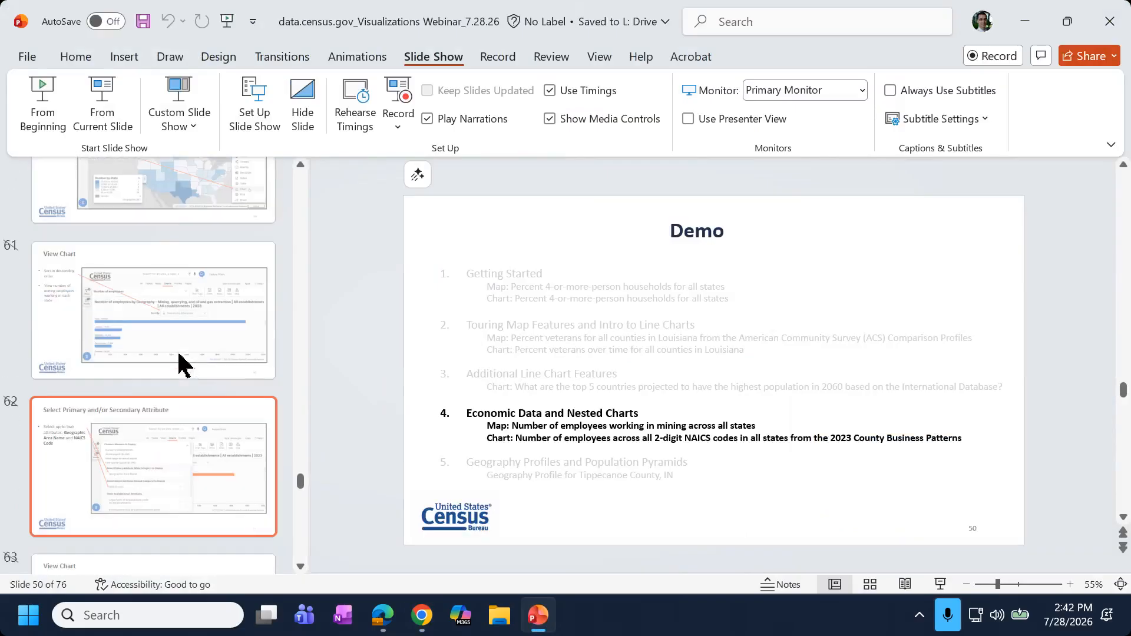
pyautogui.scroll(3, 197, 419)
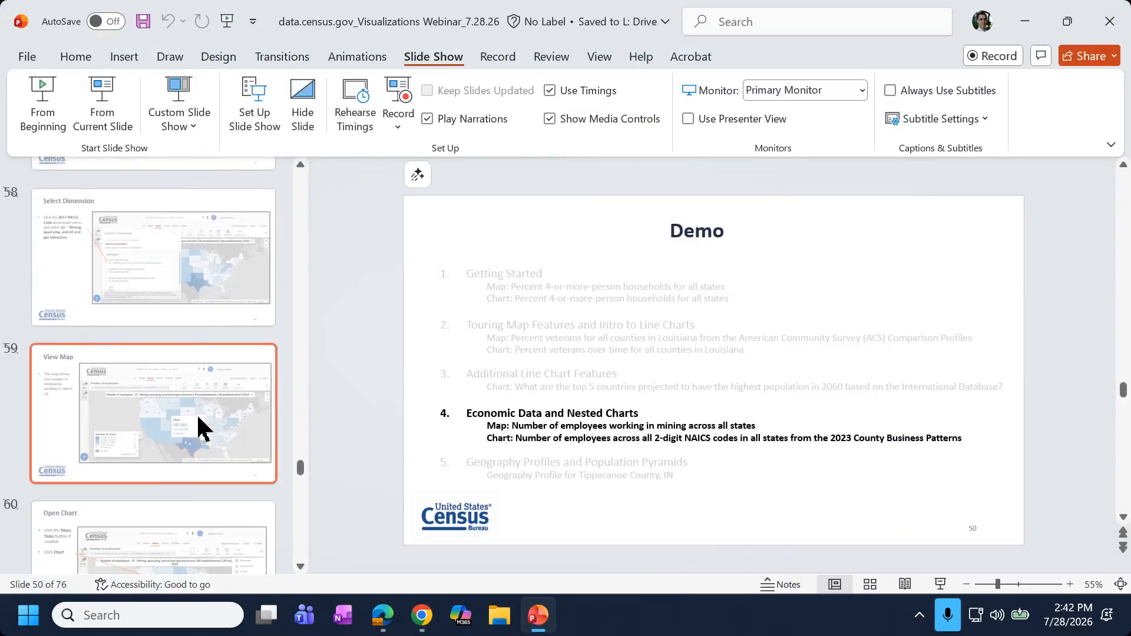
pyautogui.click(202, 427)
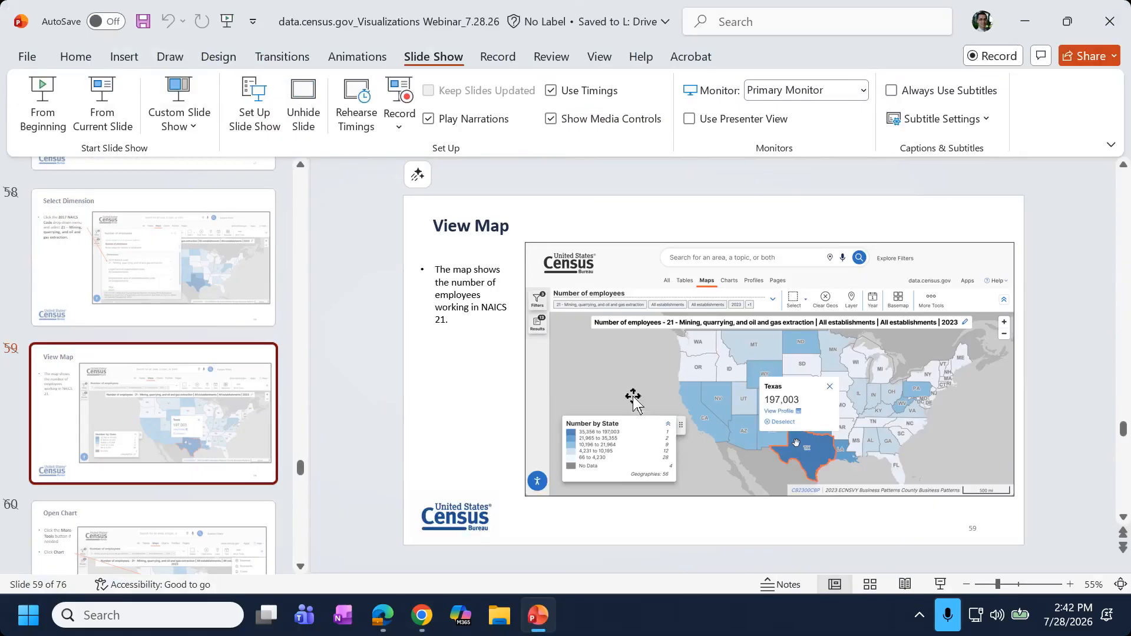
# Present from Attributes slide 64 to reach the Demo agenda slide, then end the show.
pyautogui.scroll(-3, 244, 492)
pyautogui.scroll(-4, 233, 486)
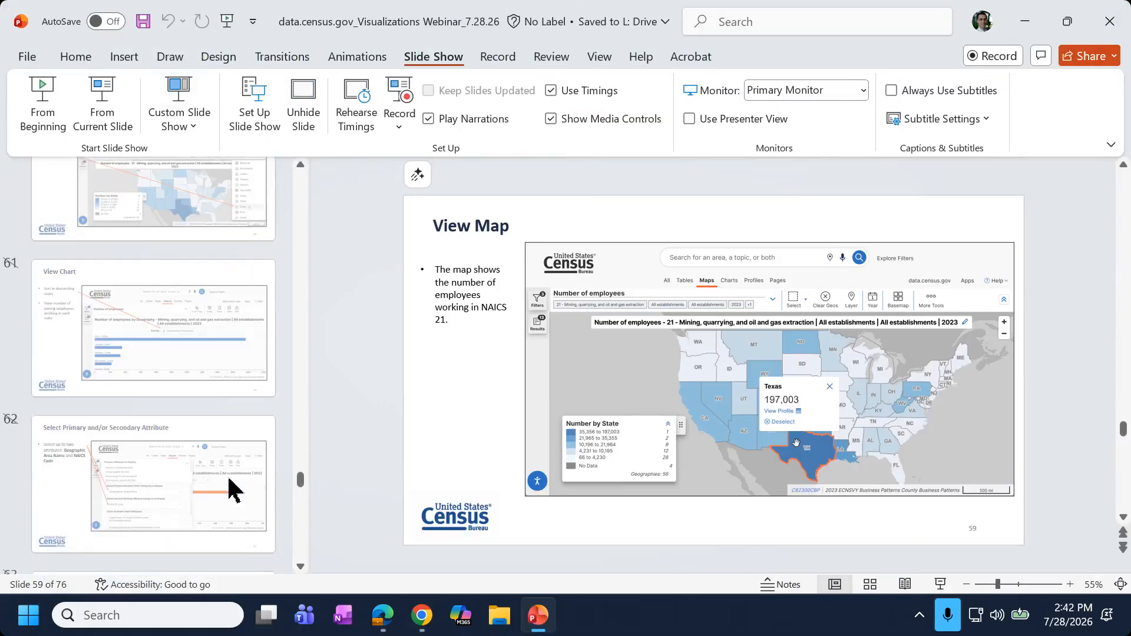
pyautogui.scroll(-3, 232, 489)
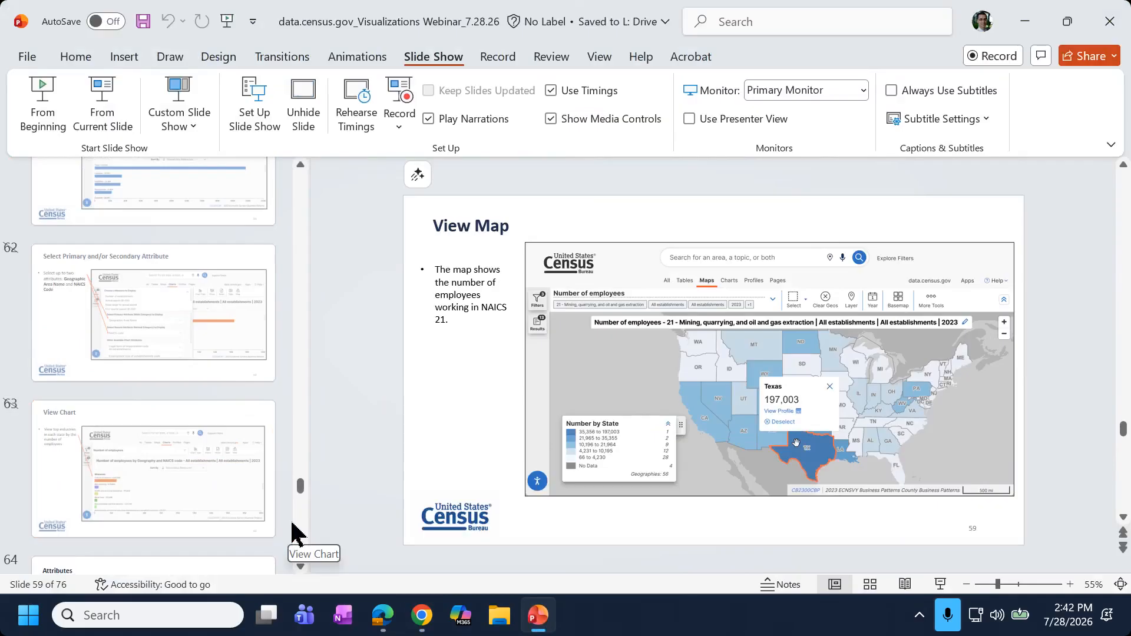
pyautogui.scroll(-4, 189, 434)
pyautogui.click(177, 434)
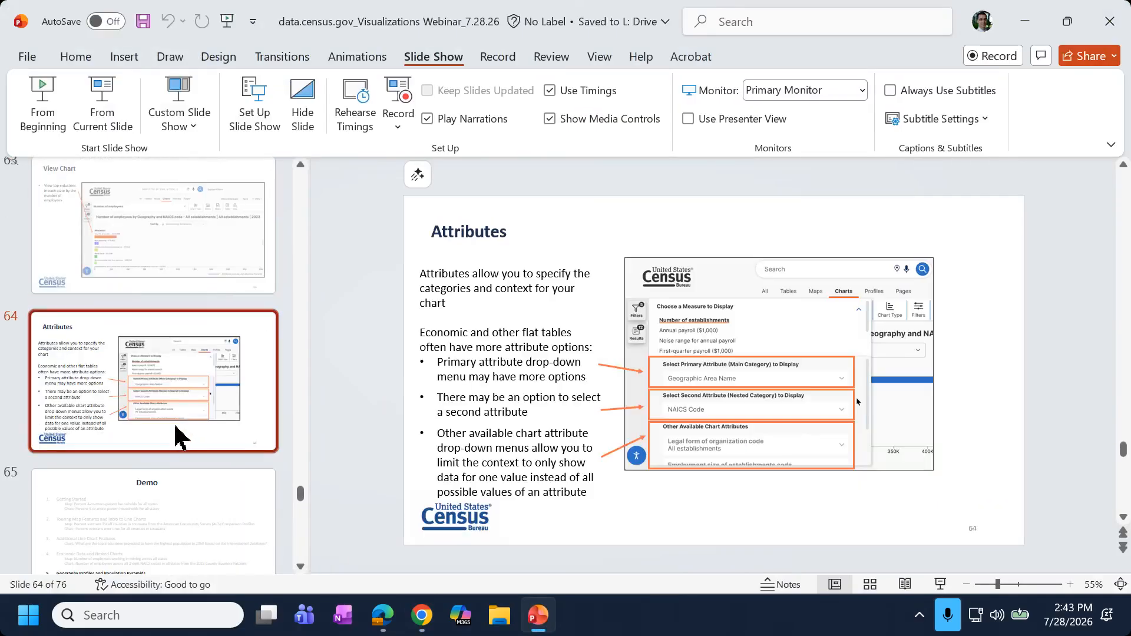
pyautogui.click(103, 120)
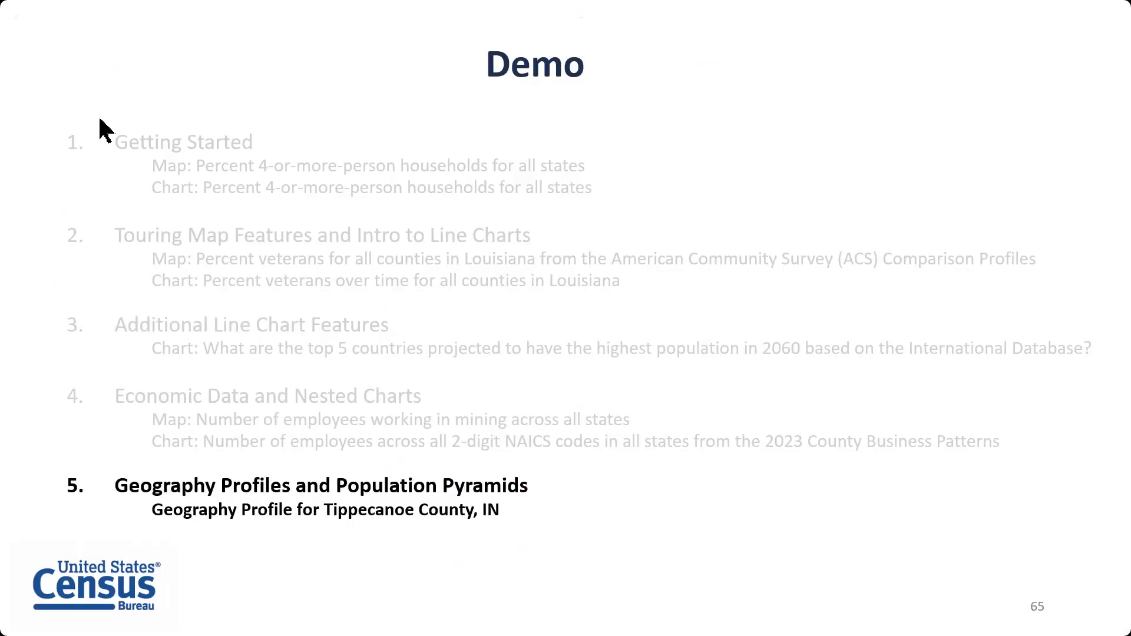
pyautogui.press('Escape')
# Open the data.census.gov home page in a new browser tab.
pyautogui.click(422, 614)
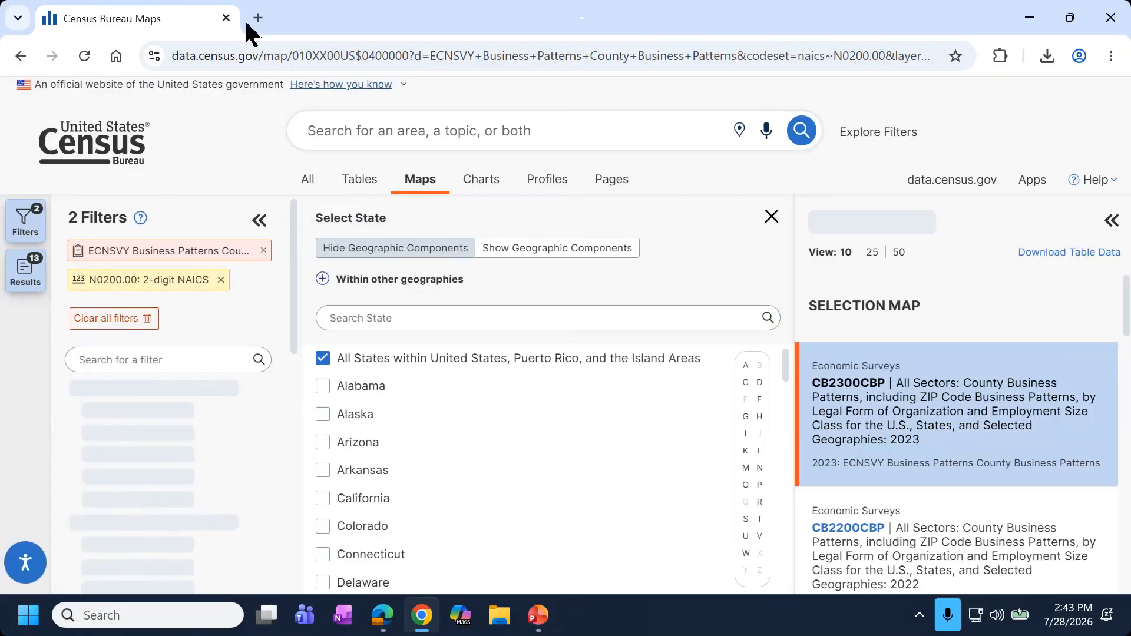
pyautogui.click(252, 18)
pyautogui.write('data')
pyautogui.press('Return')
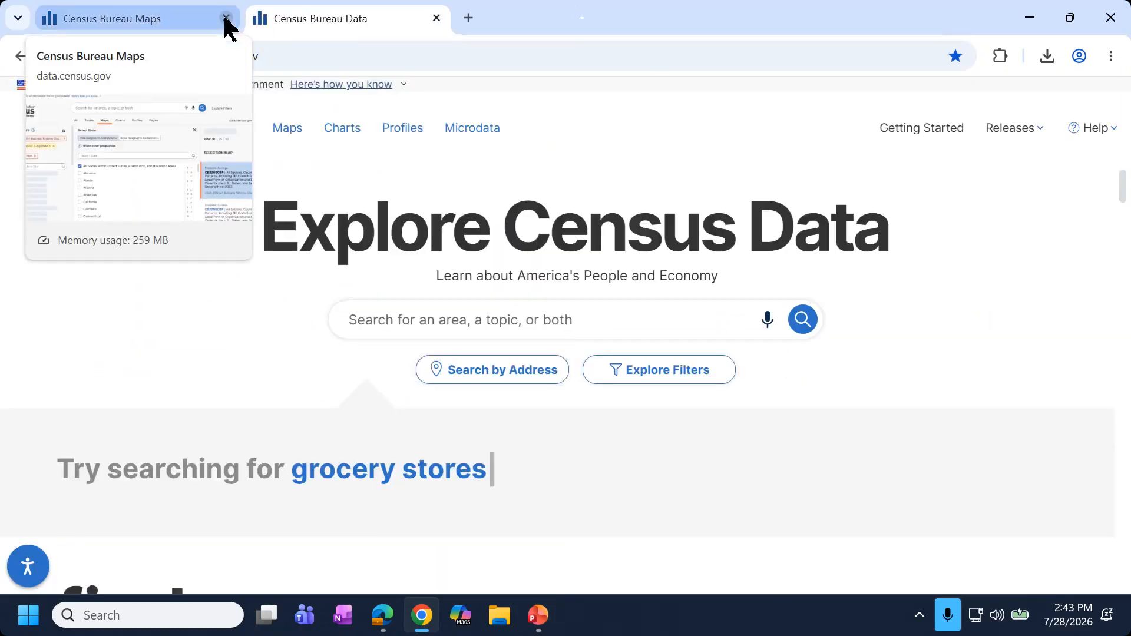
# Search 'Tippecanoe County, IN' and open the Tippecanoe County, Indiana profile.
pyautogui.click(540, 312)
pyautogui.write('Ti')
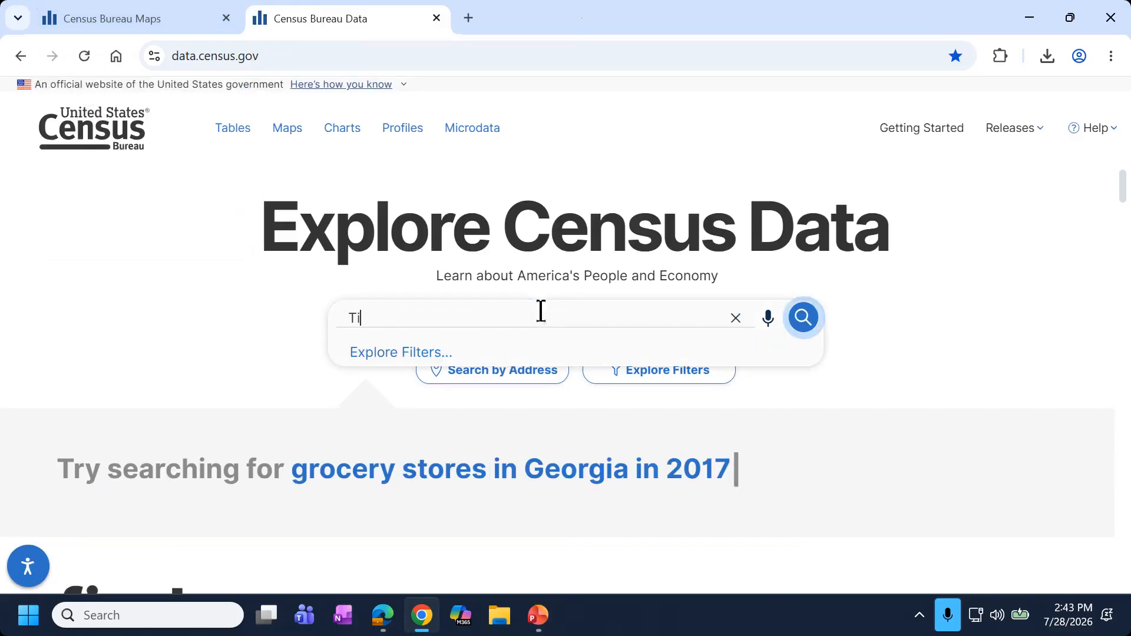
pyautogui.write('ppec')
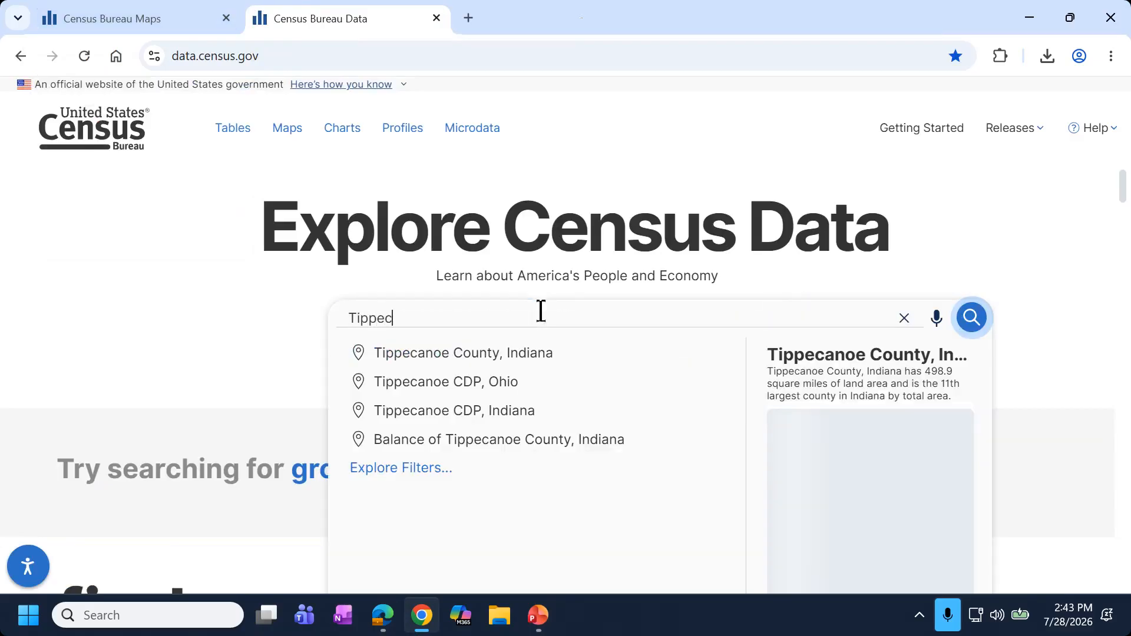
pyautogui.write('anoe County, In')
pyautogui.press('BackSpace')
pyautogui.write('N')
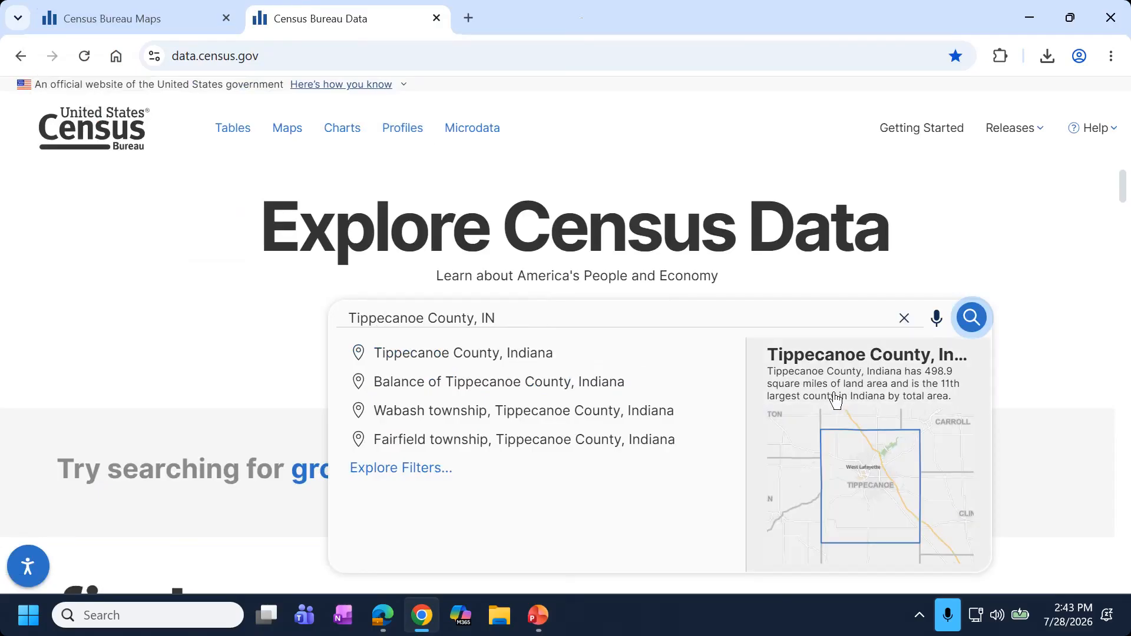
pyautogui.click(836, 399)
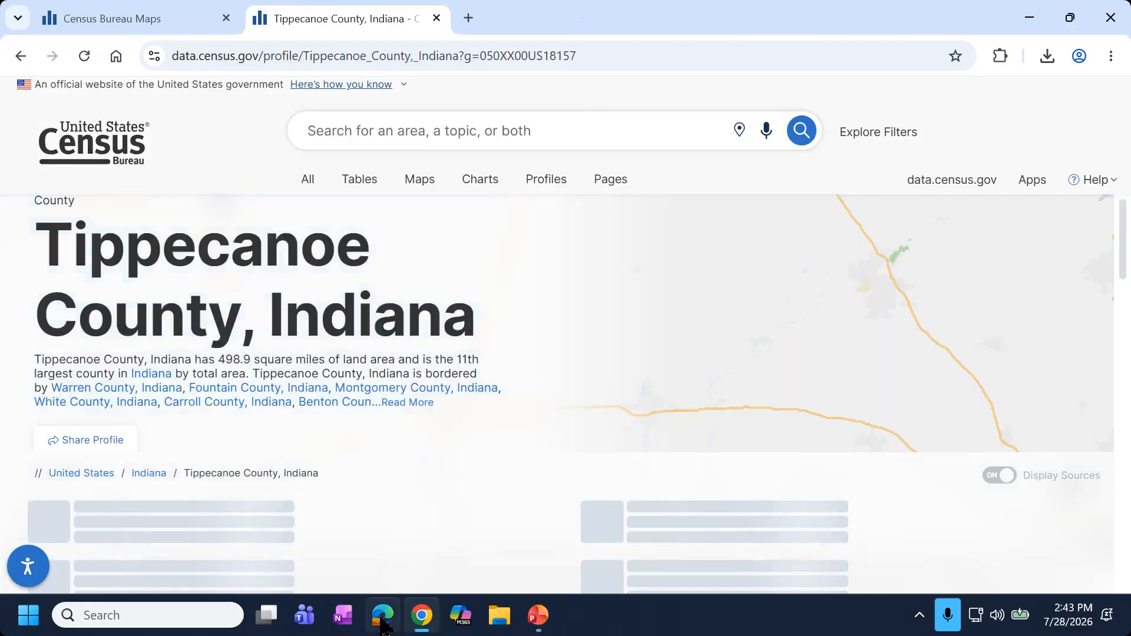
pyautogui.click(390, 615)
# Scroll the Tippecanoe County profile down to its population pyramid by age and sex.
pyautogui.click(372, 20)
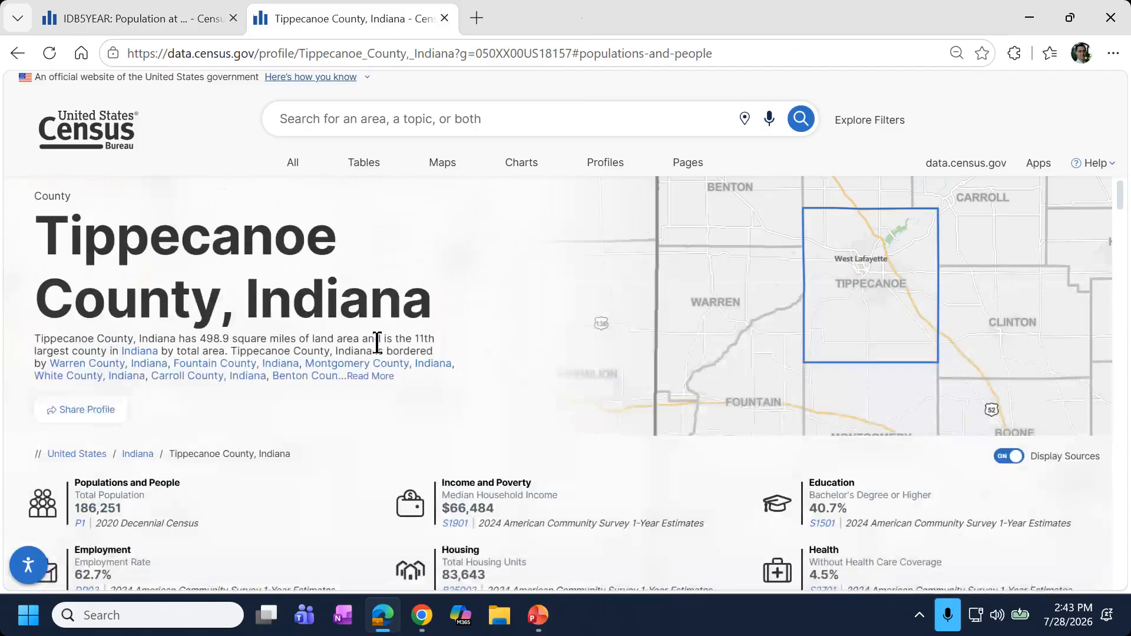
pyautogui.scroll(-2, 377, 347)
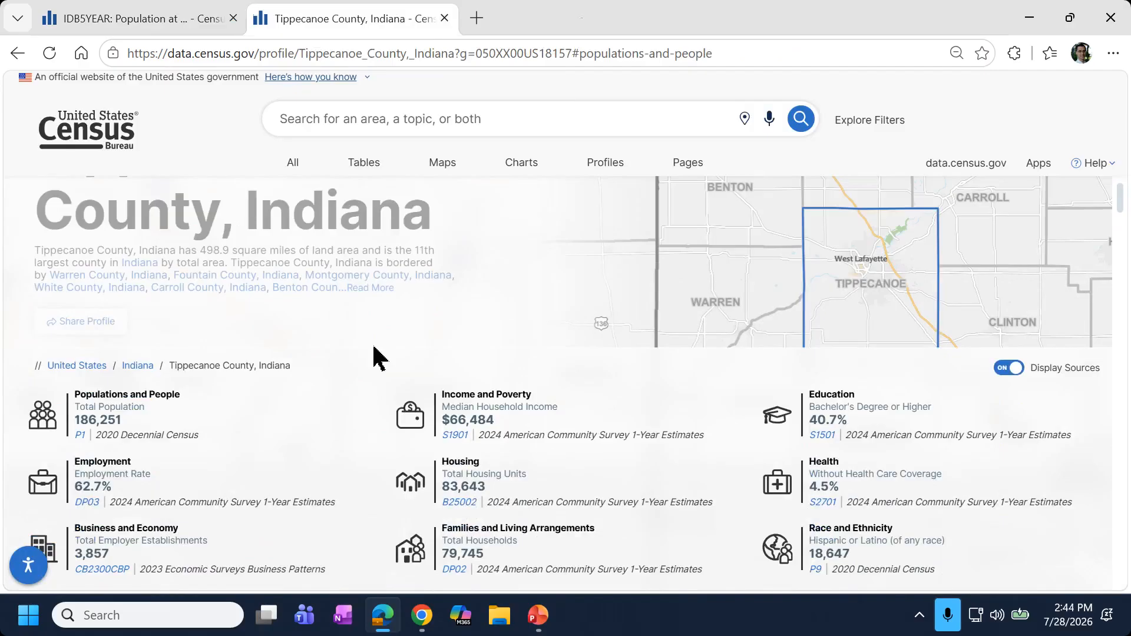
pyautogui.scroll(-6, 347, 392)
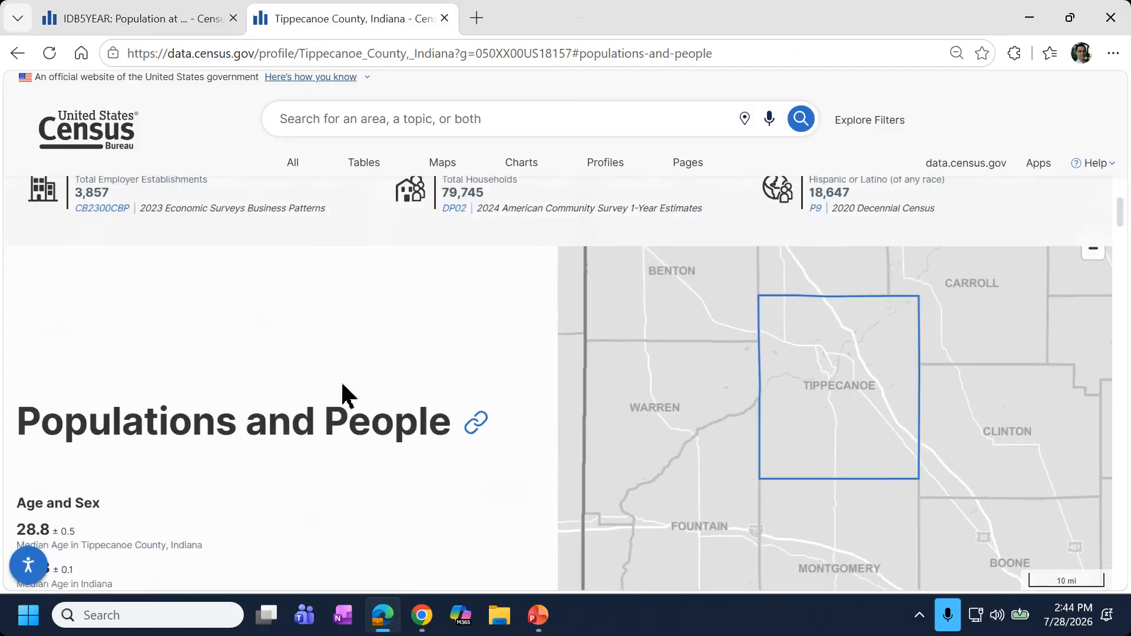
pyautogui.scroll(-2, 345, 394)
pyautogui.scroll(-2, 363, 389)
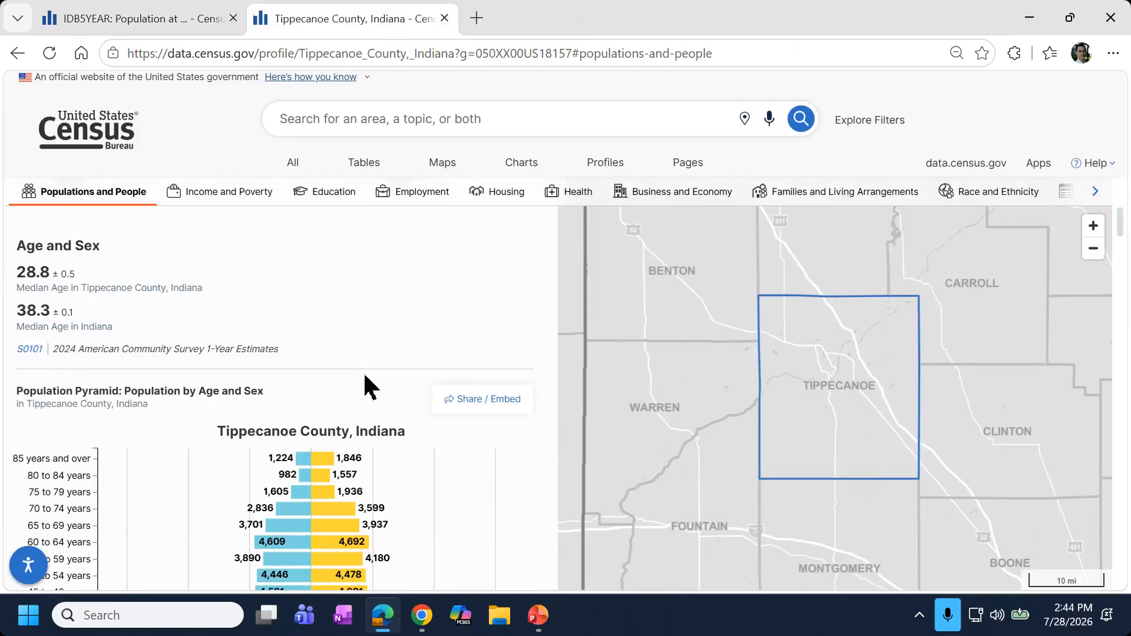
pyautogui.scroll(-3, 392, 384)
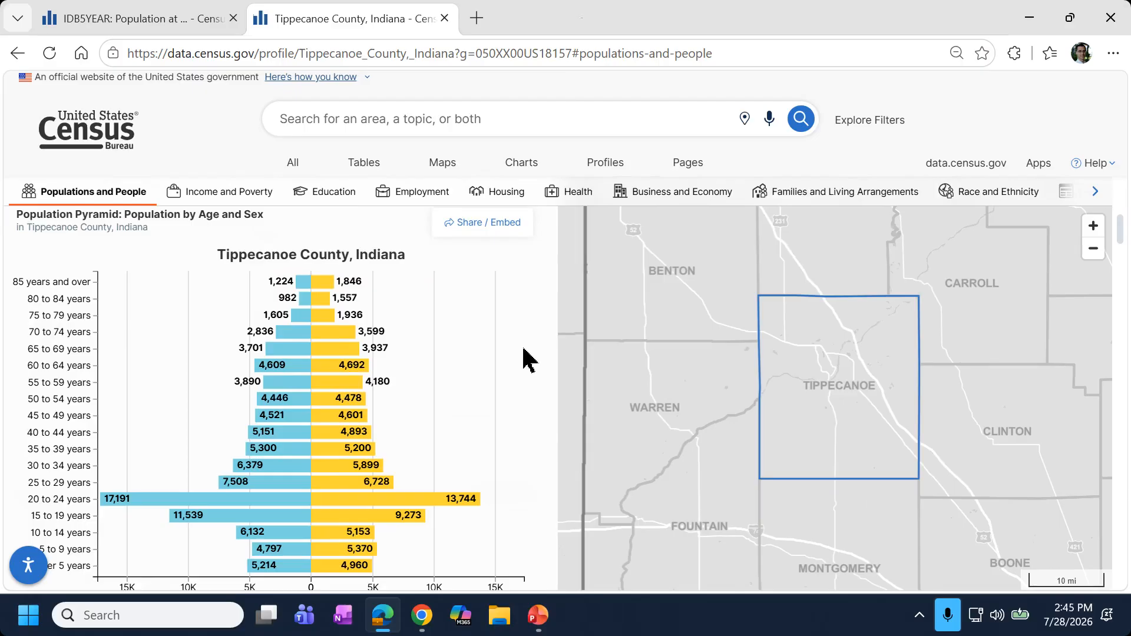
# Scroll the county profile down to the Income and Poverty section.
pyautogui.scroll(-7, 523, 359)
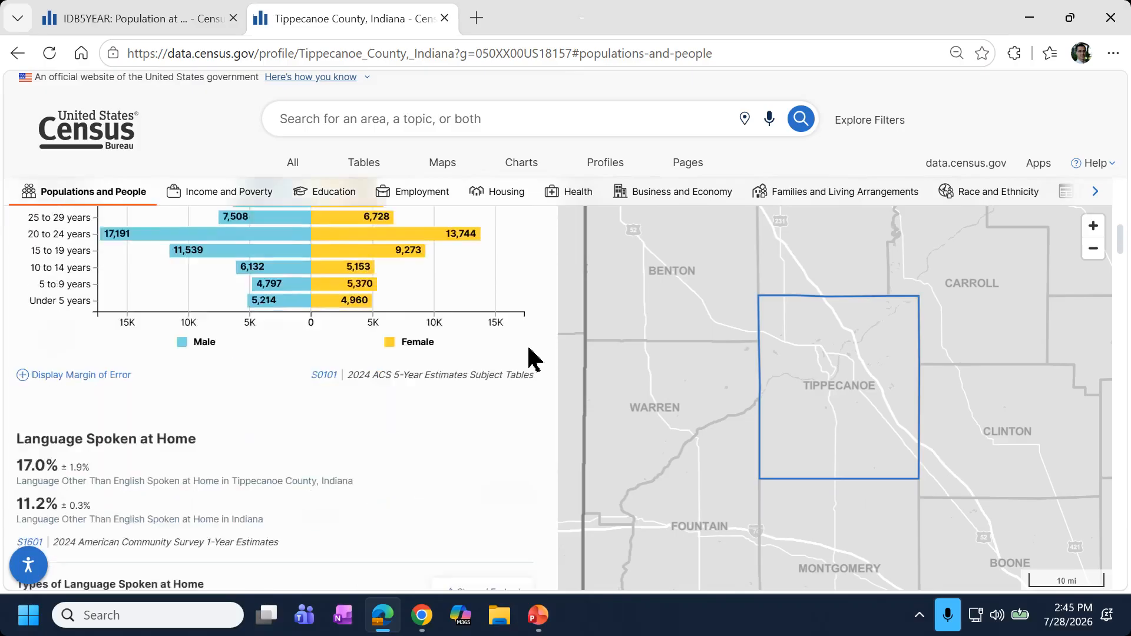
pyautogui.scroll(-1, 487, 353)
pyautogui.scroll(1, 447, 406)
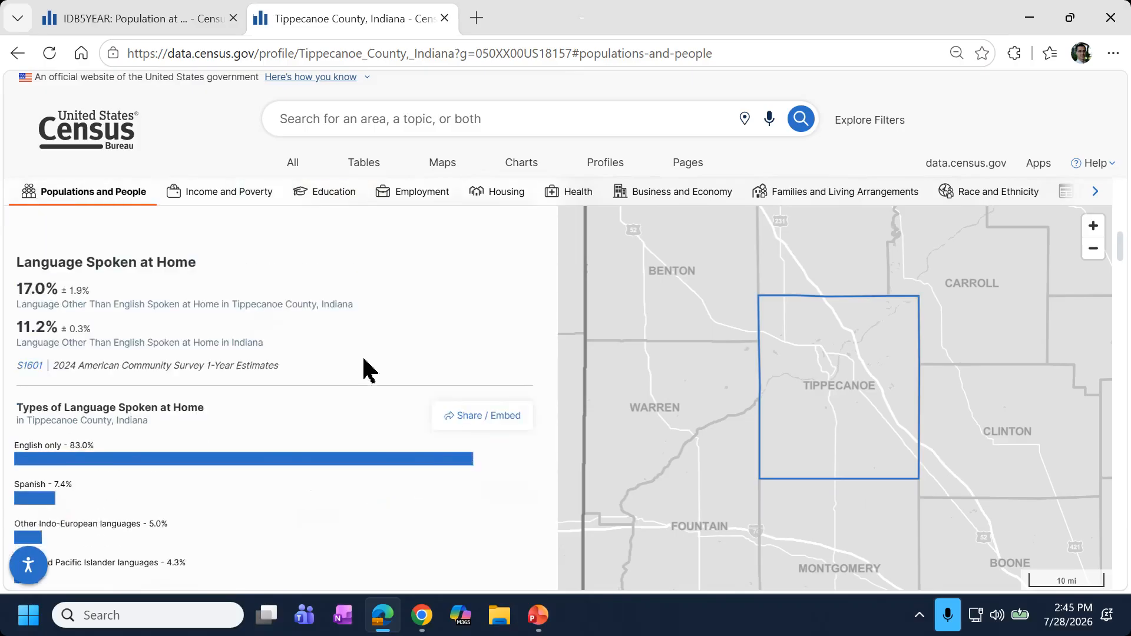
pyautogui.scroll(-3, 345, 366)
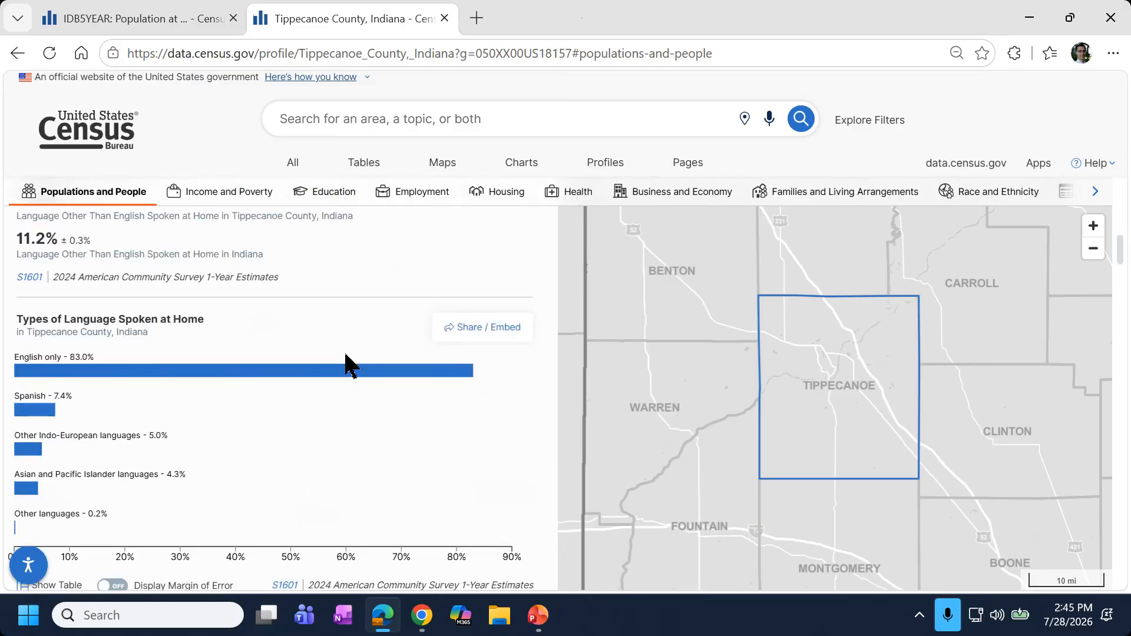
pyautogui.scroll(-12, 332, 370)
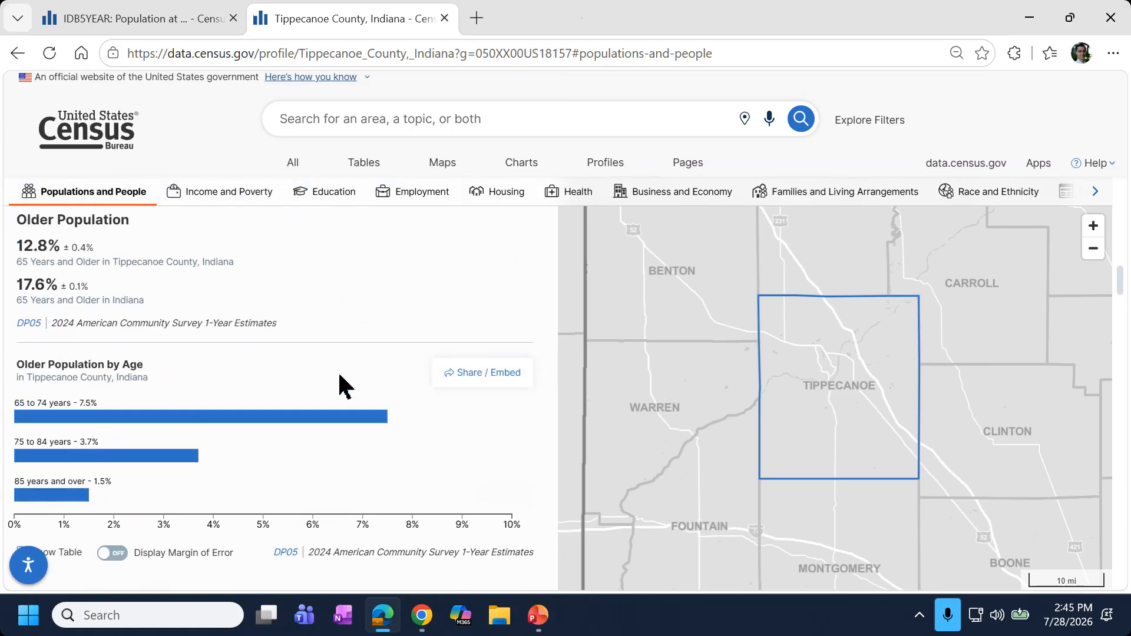
pyautogui.scroll(-1, 339, 384)
pyautogui.scroll(2, 212, 383)
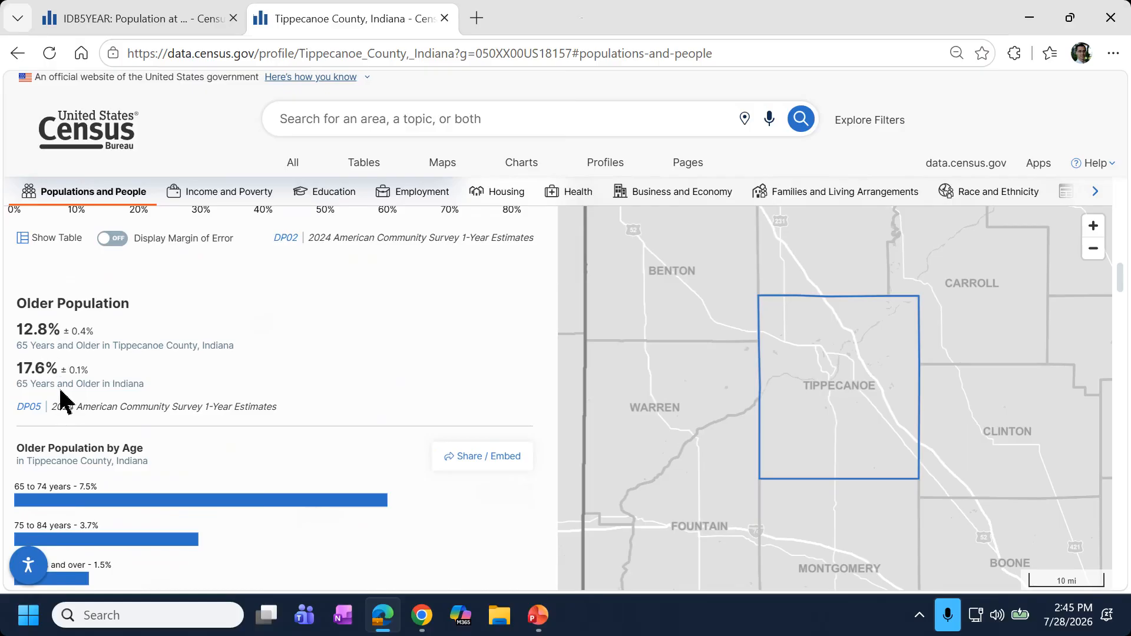
pyautogui.scroll(-2, 65, 400)
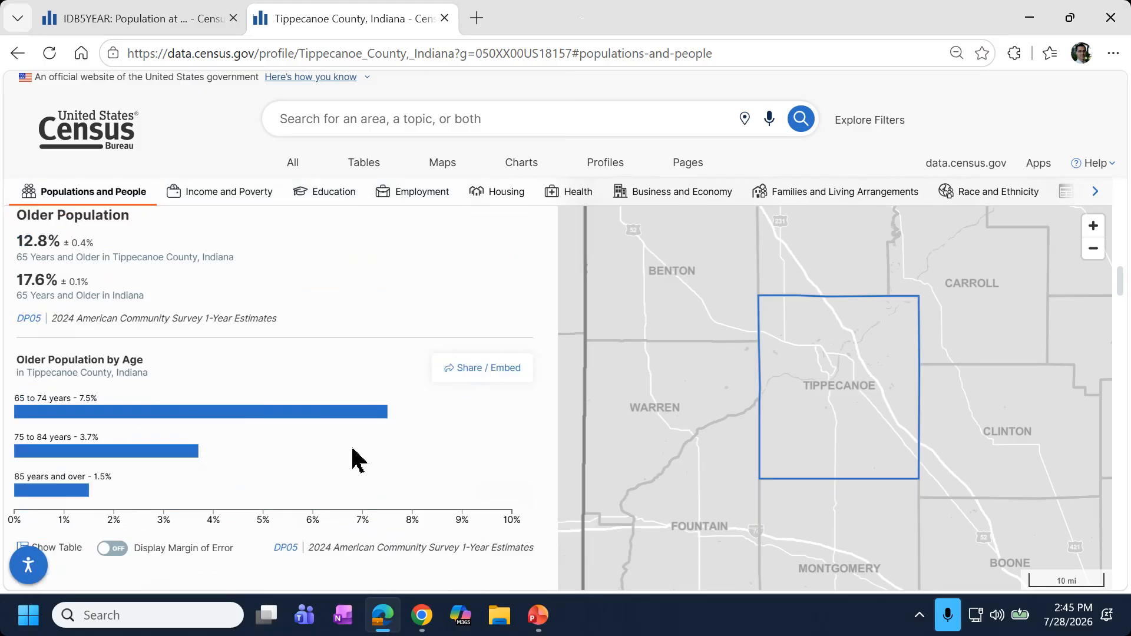
pyautogui.scroll(-6, 112, 476)
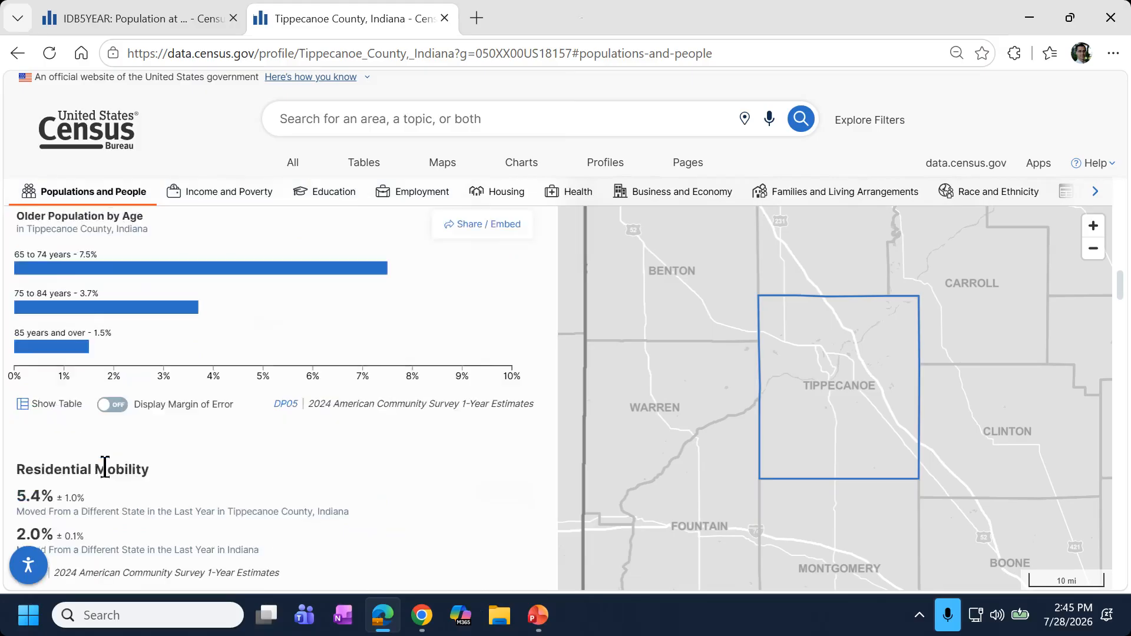
pyautogui.scroll(-5, 177, 460)
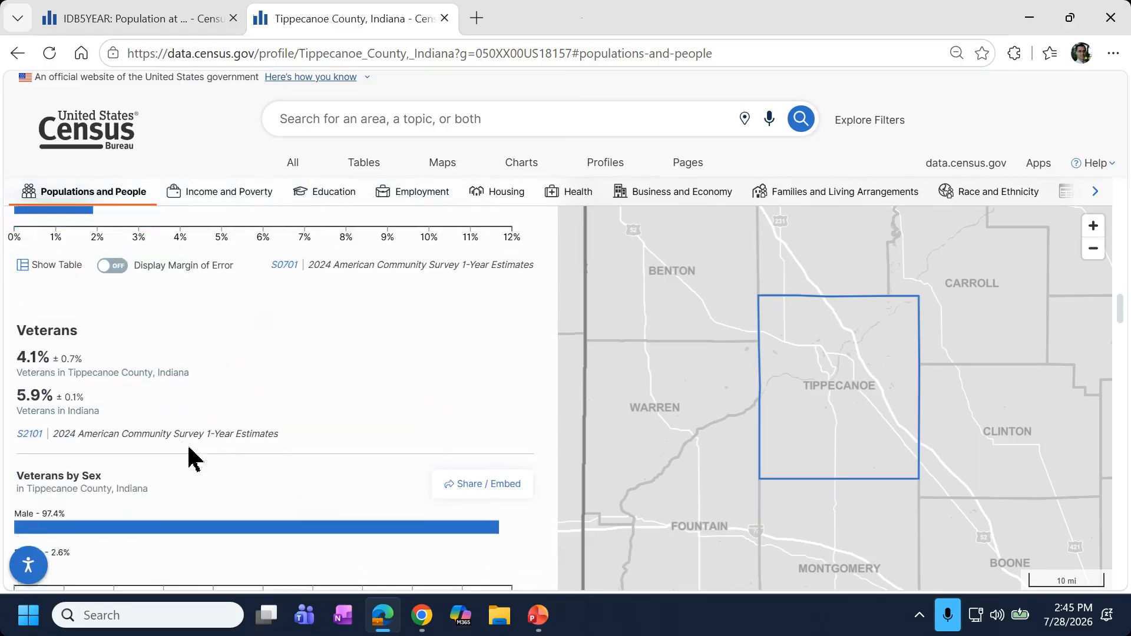
pyautogui.scroll(-4, 188, 463)
pyautogui.scroll(-4, 201, 465)
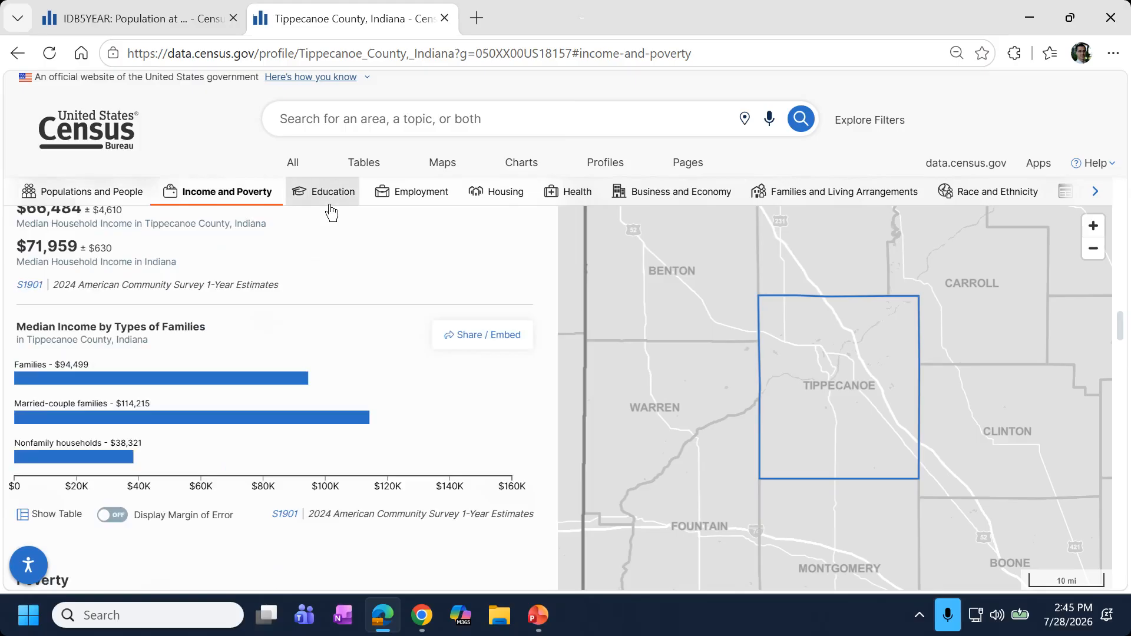
pyautogui.scroll(1, 383, 301)
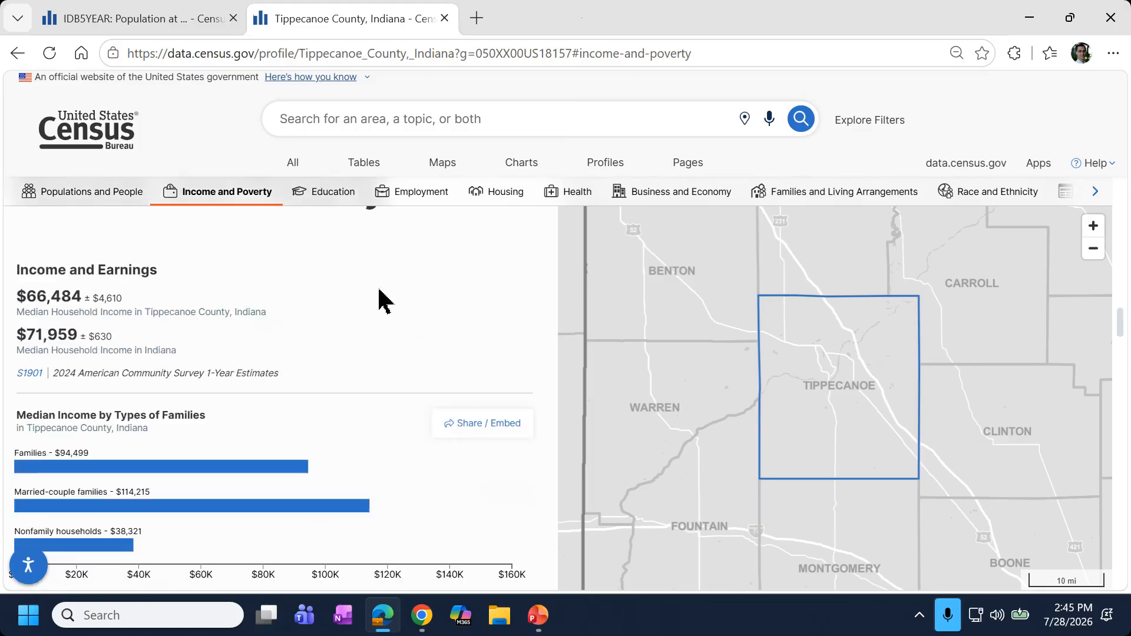
pyautogui.scroll(-5, 383, 301)
pyautogui.scroll(-2, 383, 300)
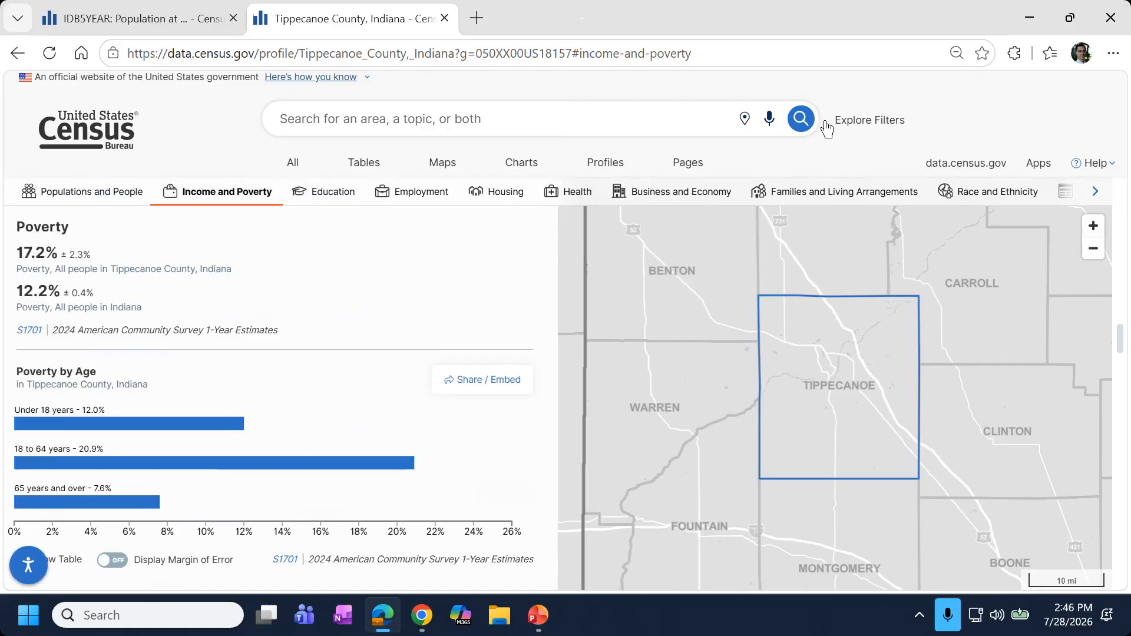
# Present the 'Our Development Depends on YOUR Feedback' slide 69 in PowerPoint.
pyautogui.click(538, 615)
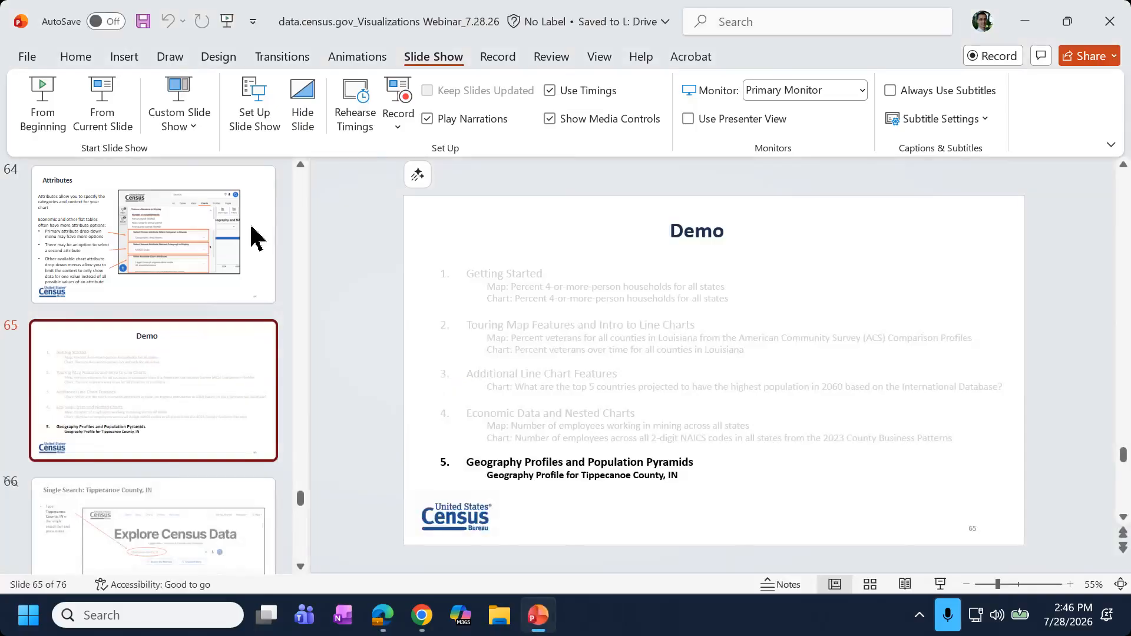
pyautogui.hotkey('shift', 'F5')
pyautogui.press('Right')
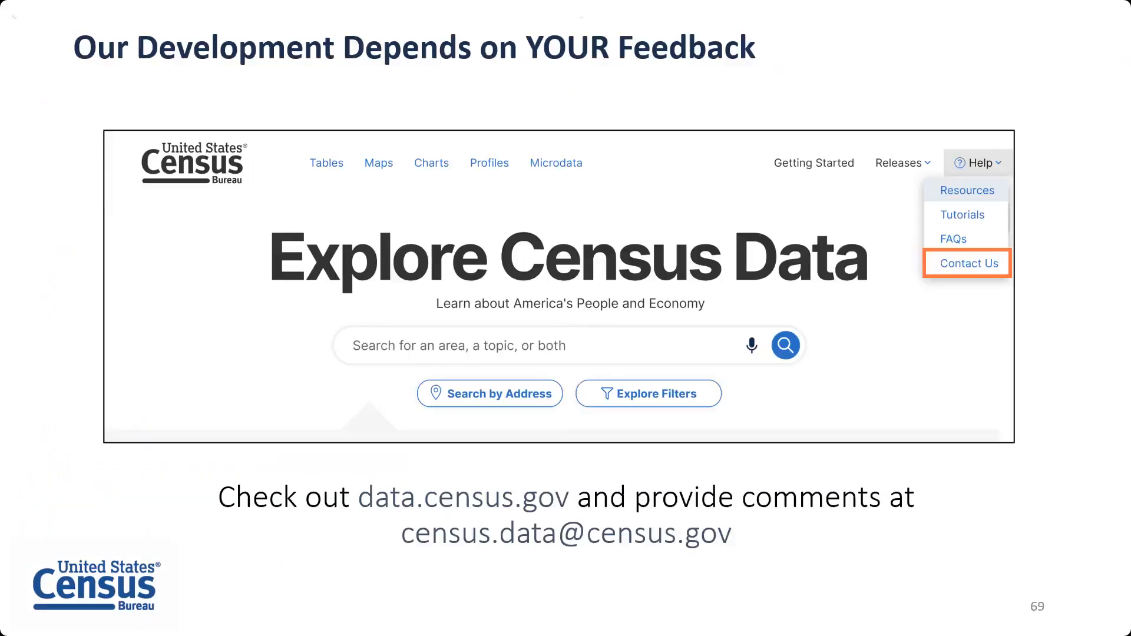